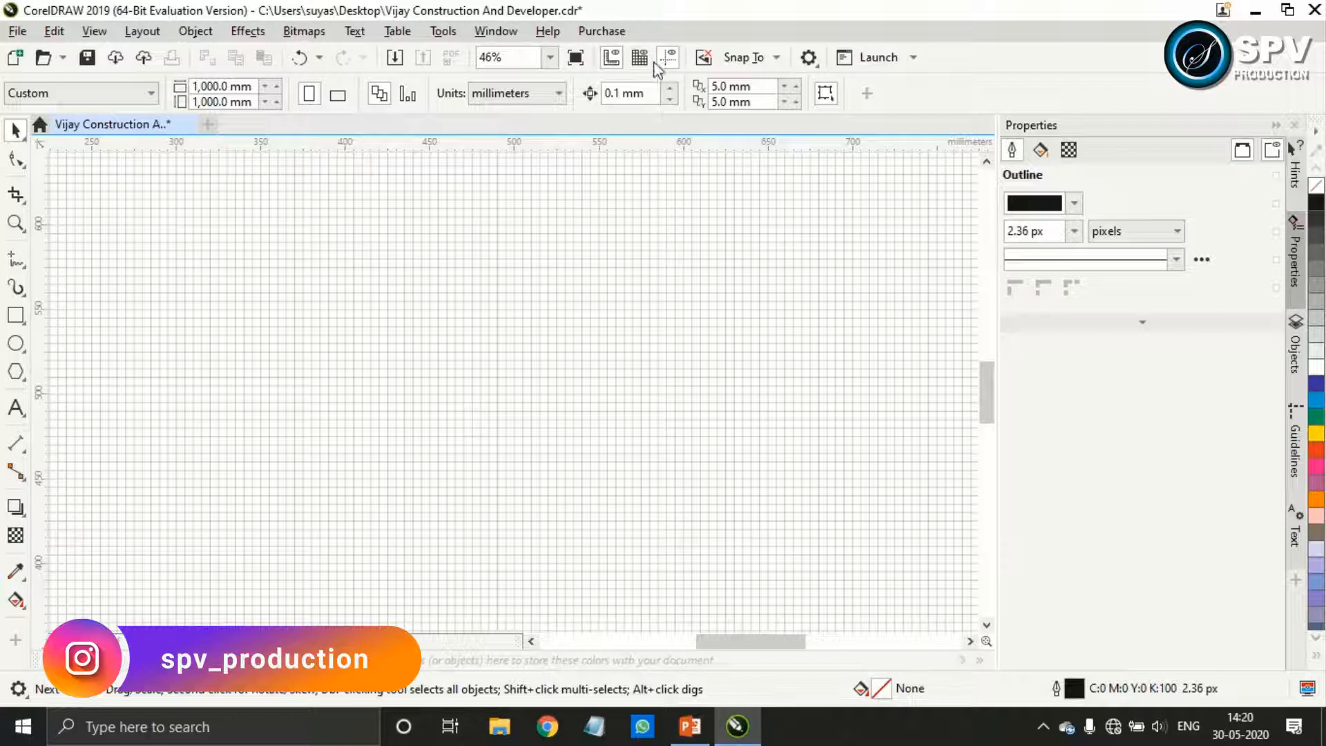
Hide the document grid and draw a horizontal 2-point line about 415 mm long, centred in the lower half of the page
{"action": "left_click", "coordinate": [639, 60]}
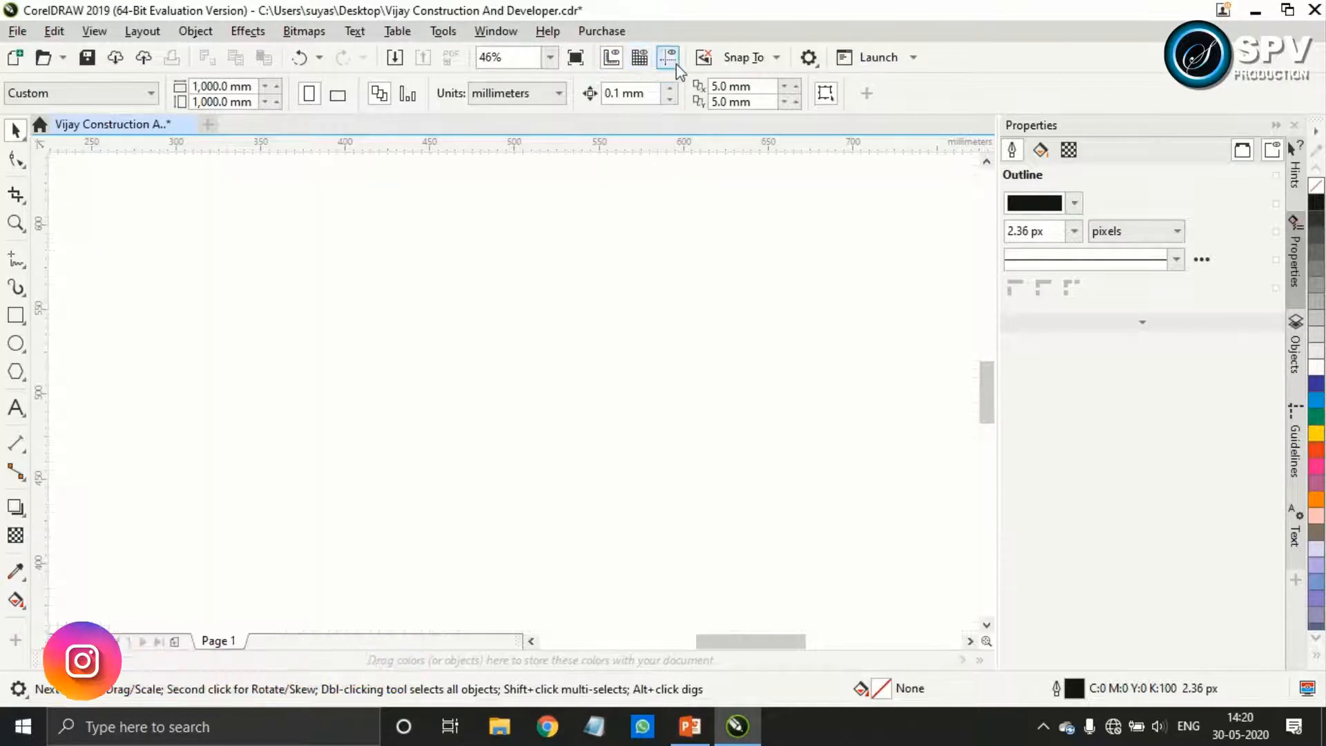
{"action": "scroll", "coordinate": [613, 296], "scroll_direction": "down", "scroll_amount": 3}
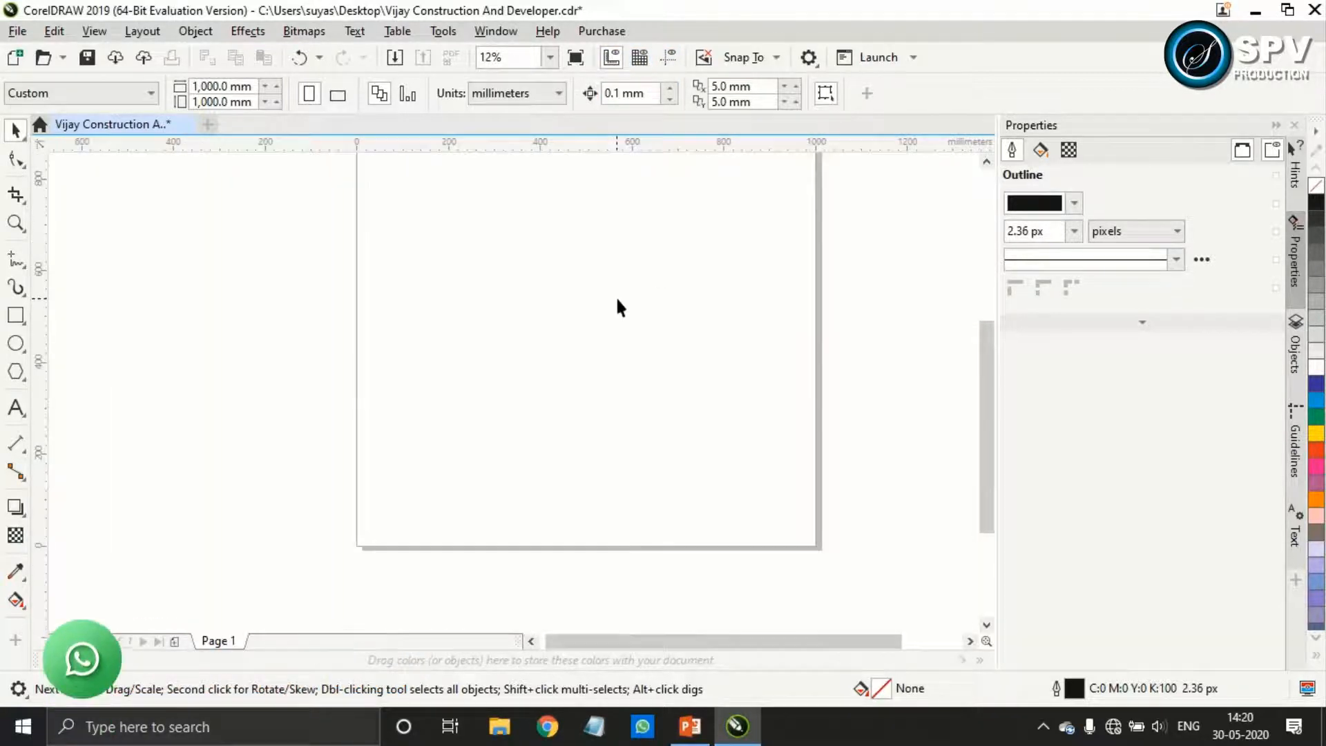
{"action": "left_click", "coordinate": [21, 288]}
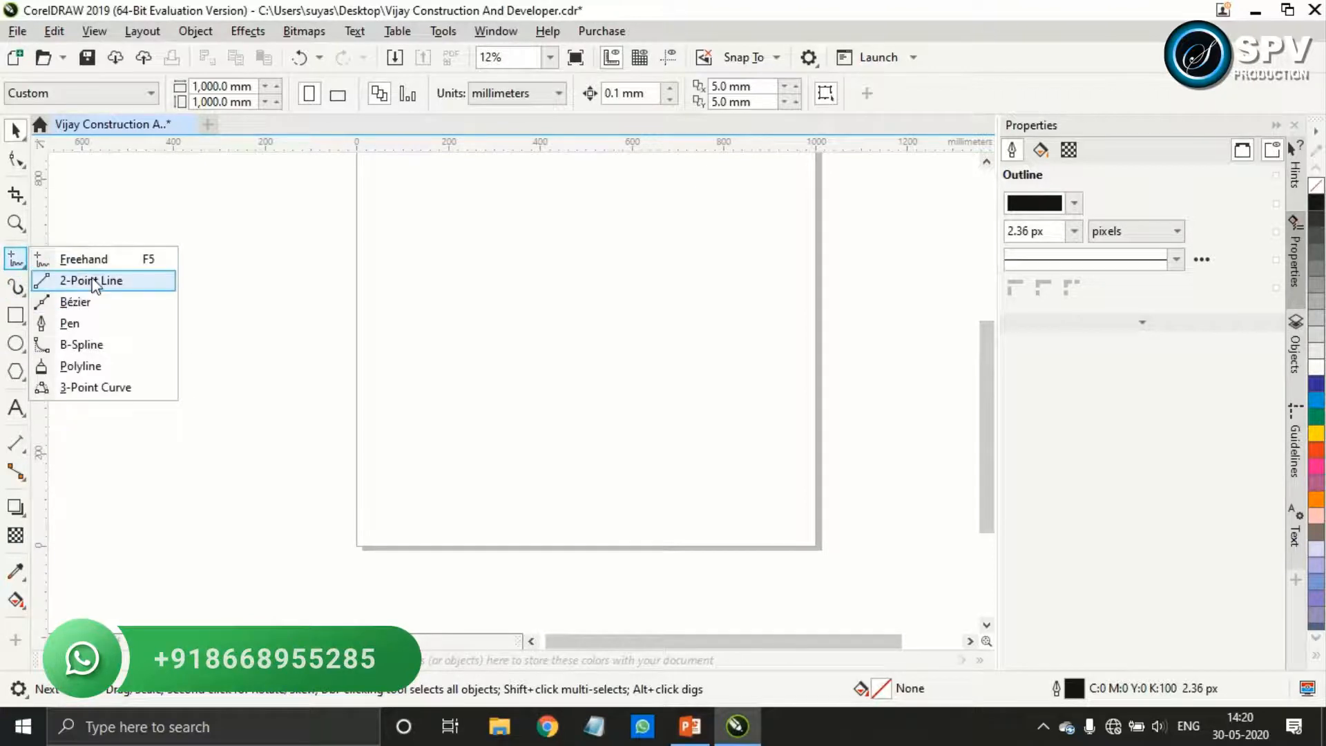
{"action": "left_click", "coordinate": [66, 278]}
{"action": "mouse_move", "coordinate": [519, 384]}
{"action": "left_mouse_down"}
{"action": "mouse_move", "coordinate": [732, 384]}
{"action": "mouse_move", "coordinate": [709, 383]}
{"action": "left_mouse_up"}
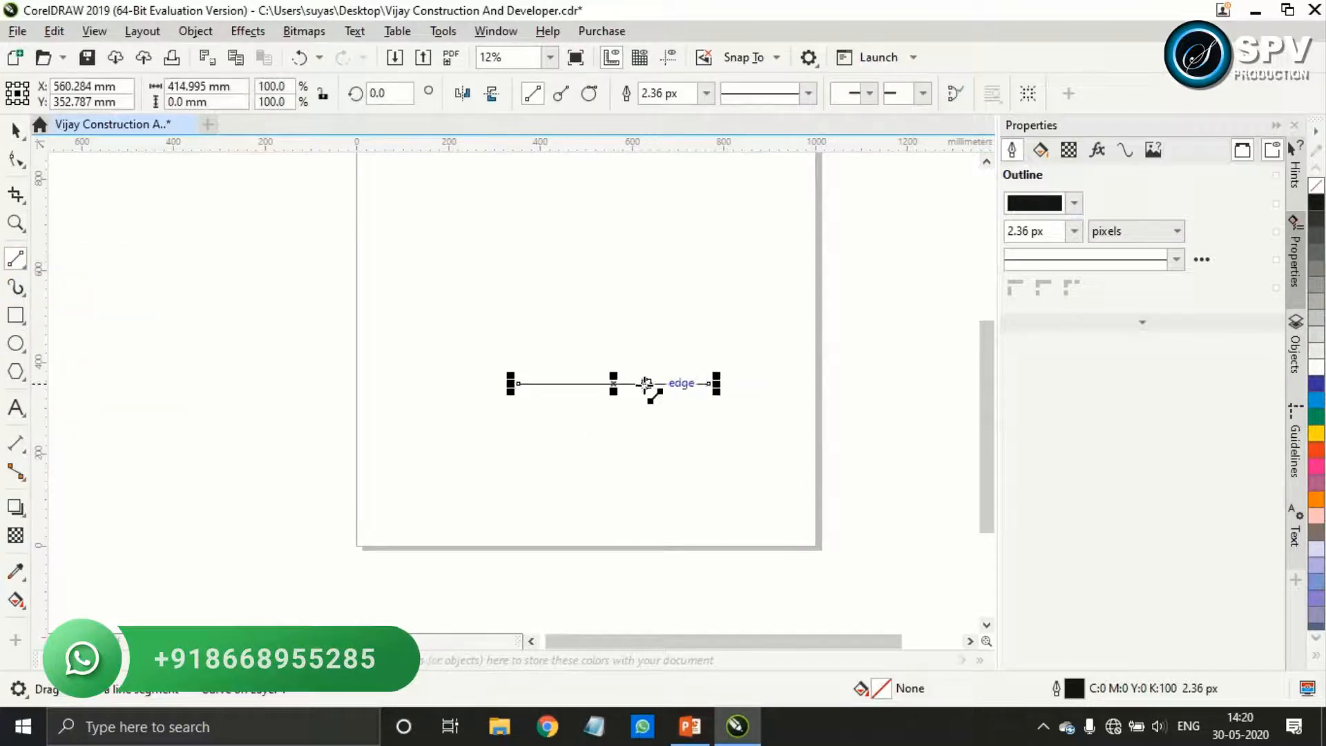
{"action": "left_click_drag", "start_coordinate": [612, 383], "coordinate": [583, 401]}
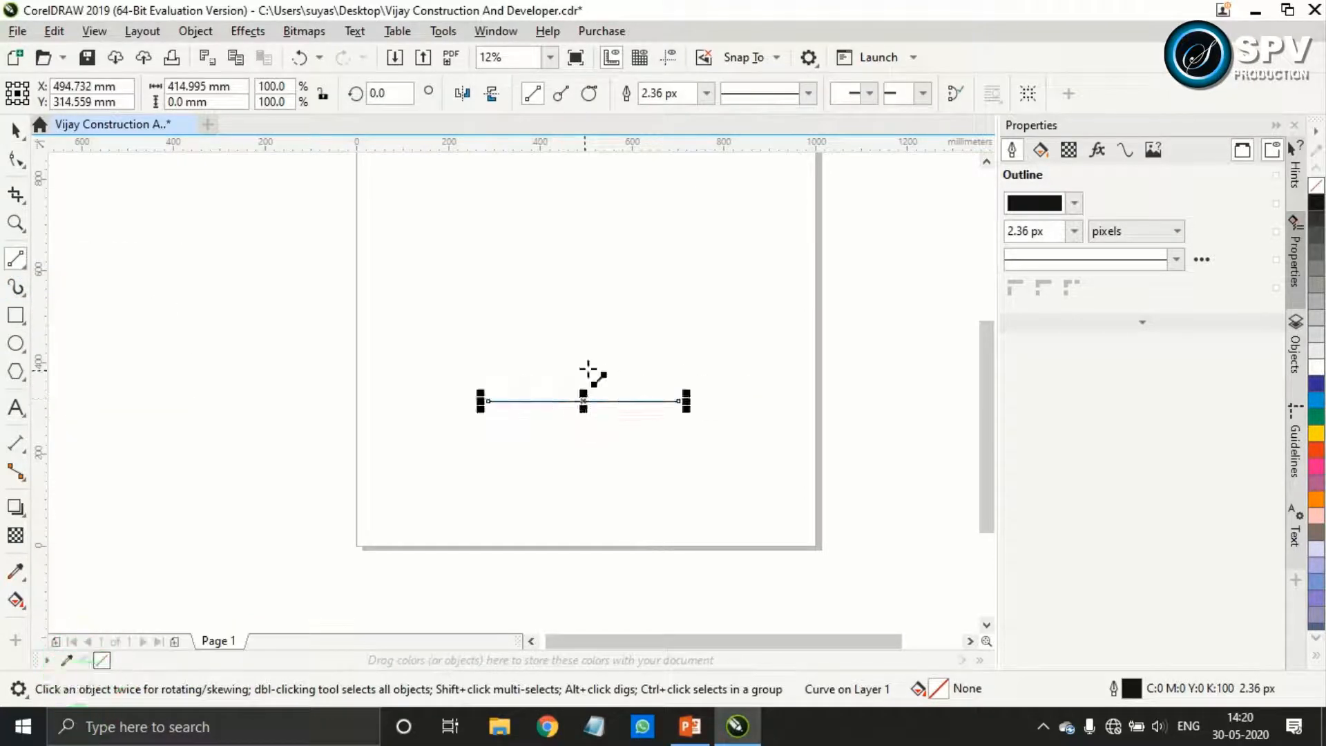
Draw a second line above the base line, rotate it 60 degrees, and place its lower end on the base line's midpoint
{"action": "left_click_drag", "start_coordinate": [479, 316], "coordinate": [686, 316]}
{"action": "left_click", "coordinate": [391, 92]}
{"action": "key", "text": "BackSpace"}
{"action": "key", "text": "BackSpace"}
{"action": "key", "text": "BackSpace"}
{"action": "type", "text": "60"}
{"action": "key", "text": "Return"}
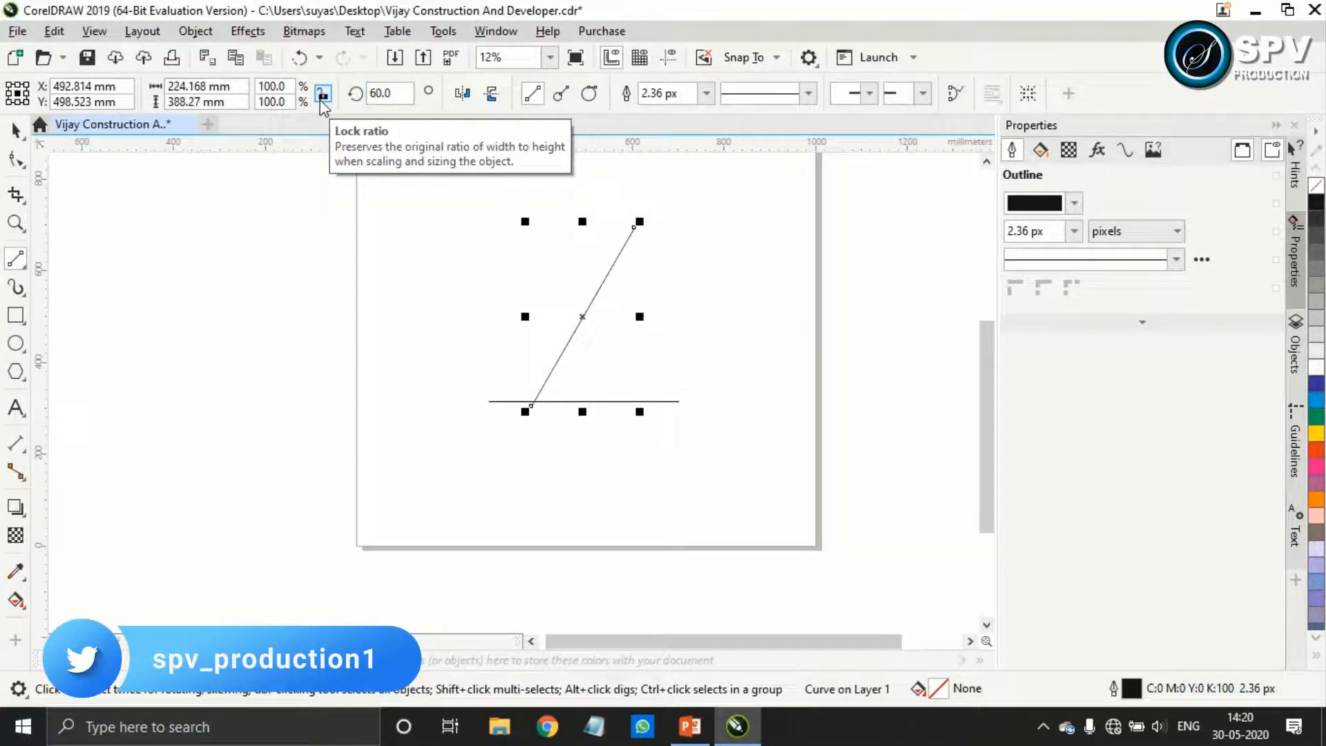
{"action": "left_click", "coordinate": [16, 129]}
{"action": "left_click_drag", "start_coordinate": [537, 400], "coordinate": [587, 397]}
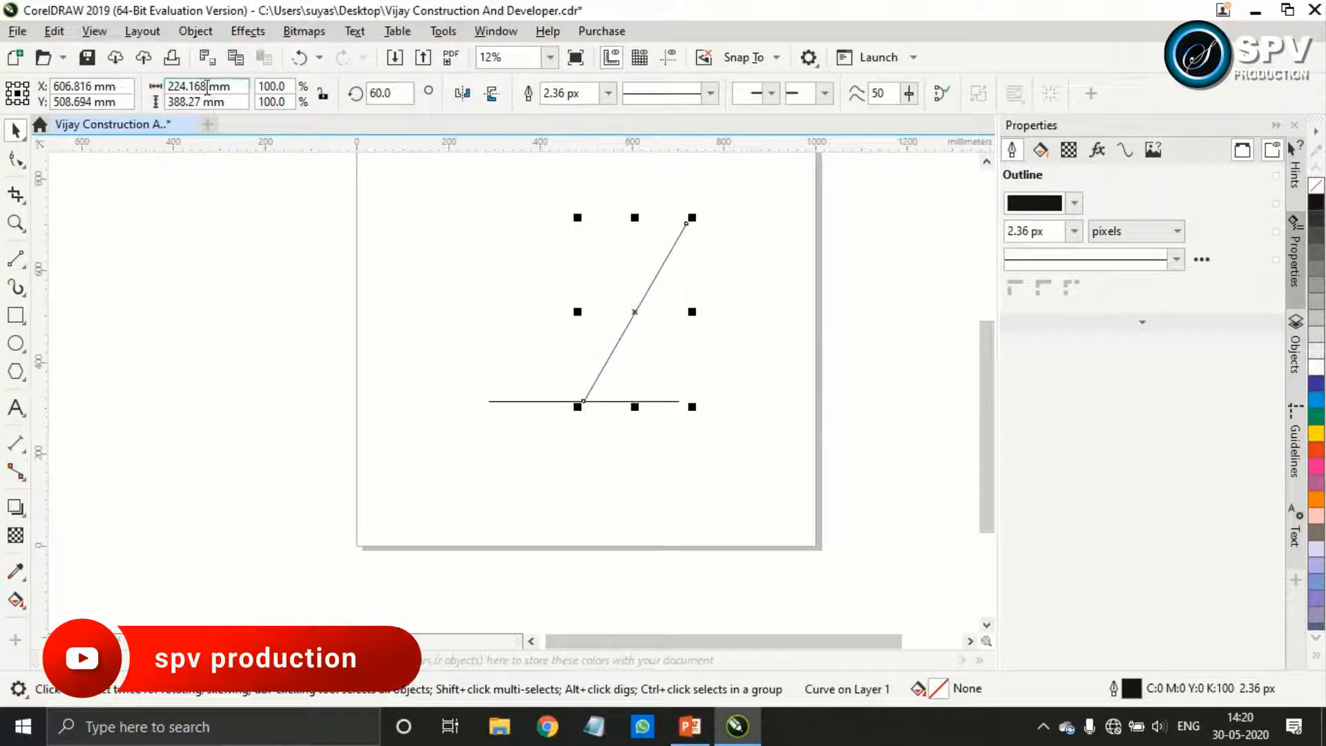
Draw a third line about 507 mm long, rotate it 120 degrees, and join its lower end to the base line's midpoint, forming a V
{"action": "left_click", "coordinate": [15, 258]}
{"action": "left_click_drag", "start_coordinate": [454, 447], "coordinate": [694, 458]}
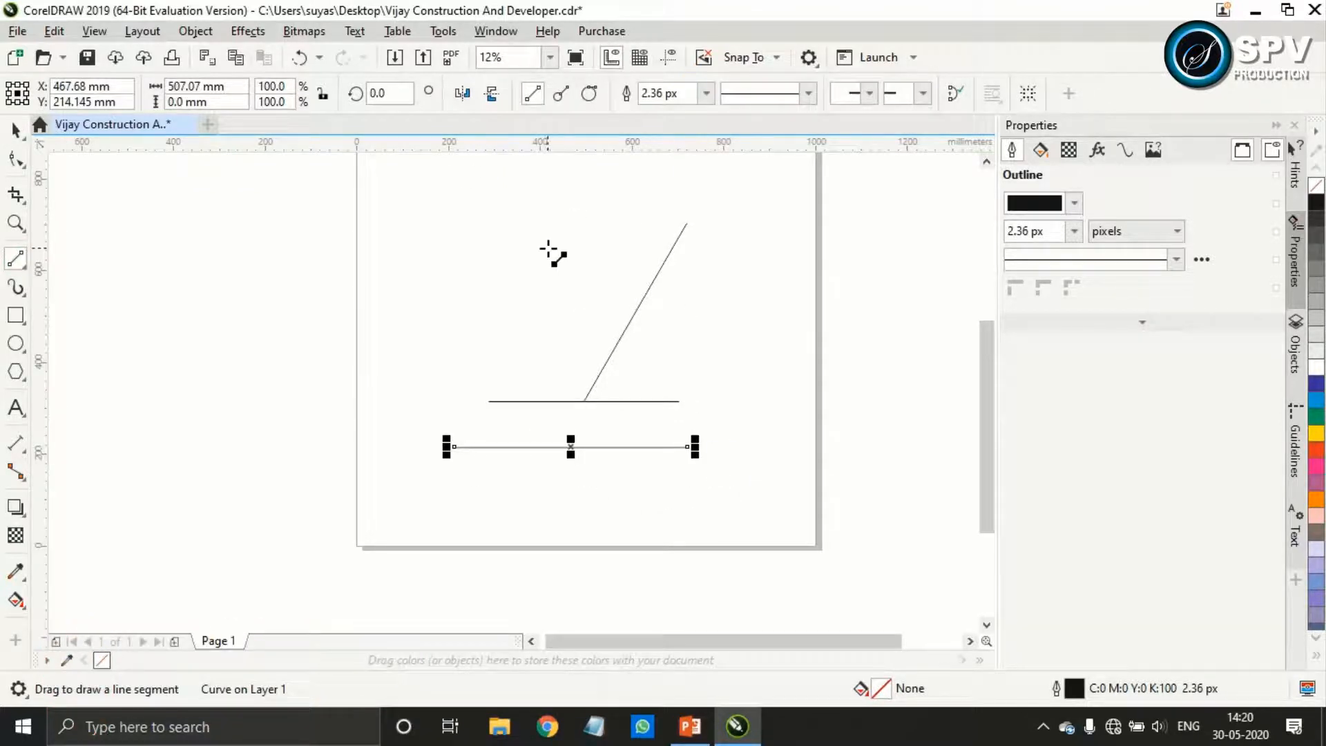
{"action": "key", "text": "Return"}
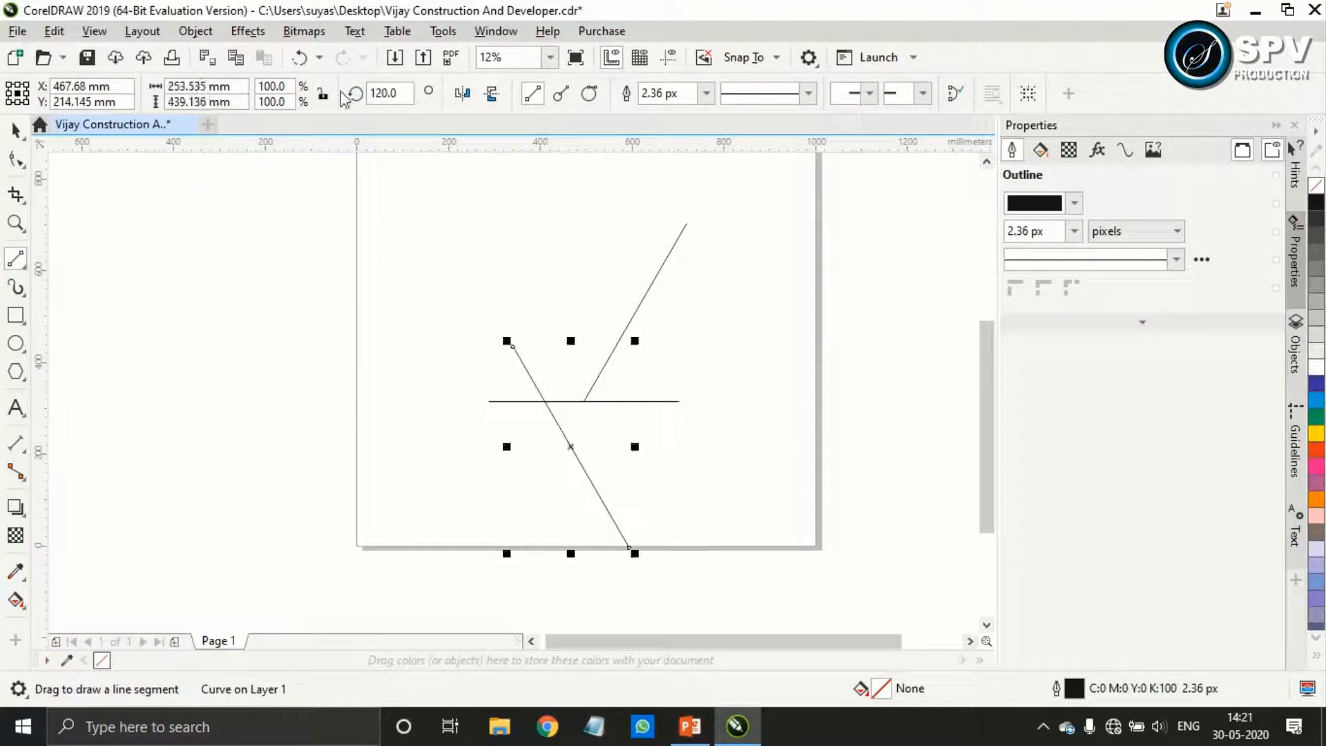
{"action": "key", "text": "space"}
{"action": "left_click_drag", "start_coordinate": [630, 546], "coordinate": [586, 401]}
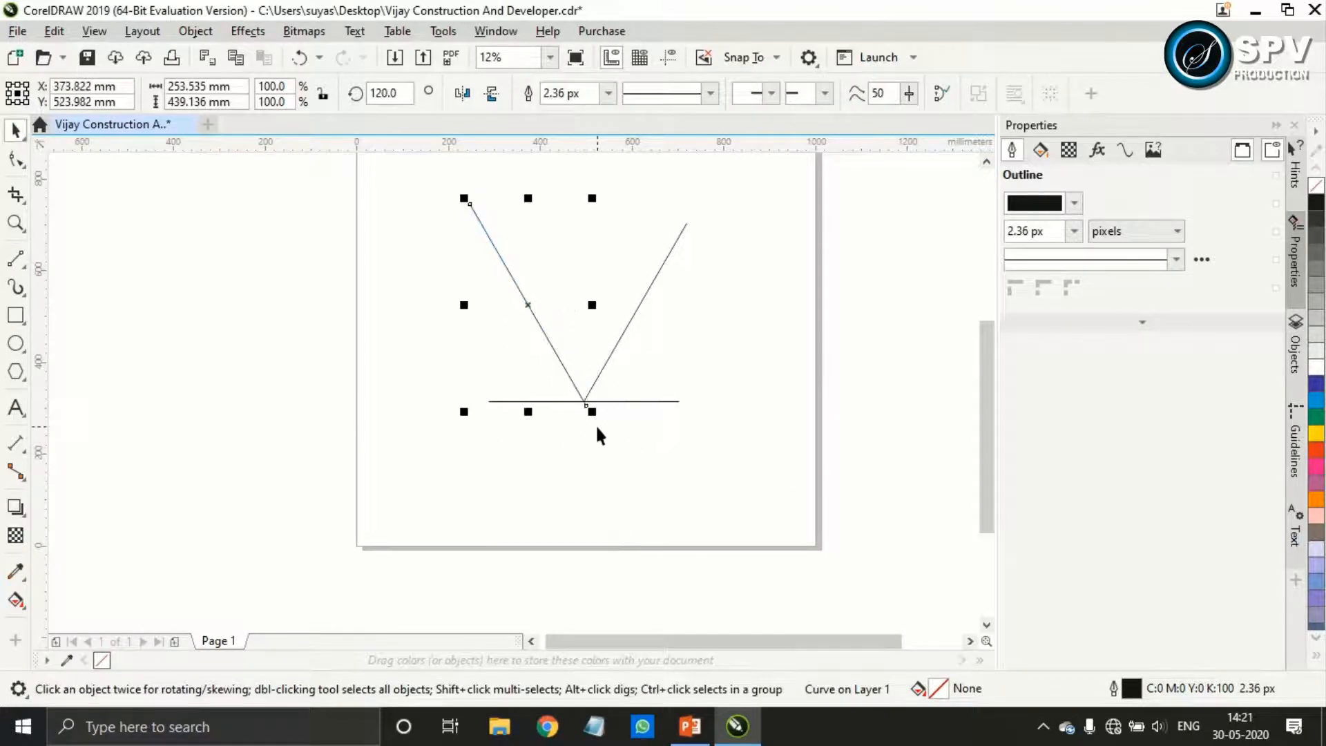
{"action": "scroll", "coordinate": [598, 431], "scroll_direction": "up", "scroll_amount": 5}
{"action": "left_click_drag", "start_coordinate": [620, 504], "coordinate": [599, 468]}
{"action": "left_click", "coordinate": [639, 532]}
Draw a short horizontal line beside the V's left arm and set its length to 30 mm
{"action": "scroll", "coordinate": [579, 396], "scroll_direction": "down", "scroll_amount": 3}
{"action": "scroll", "coordinate": [581, 405], "scroll_direction": "up", "scroll_amount": 1}
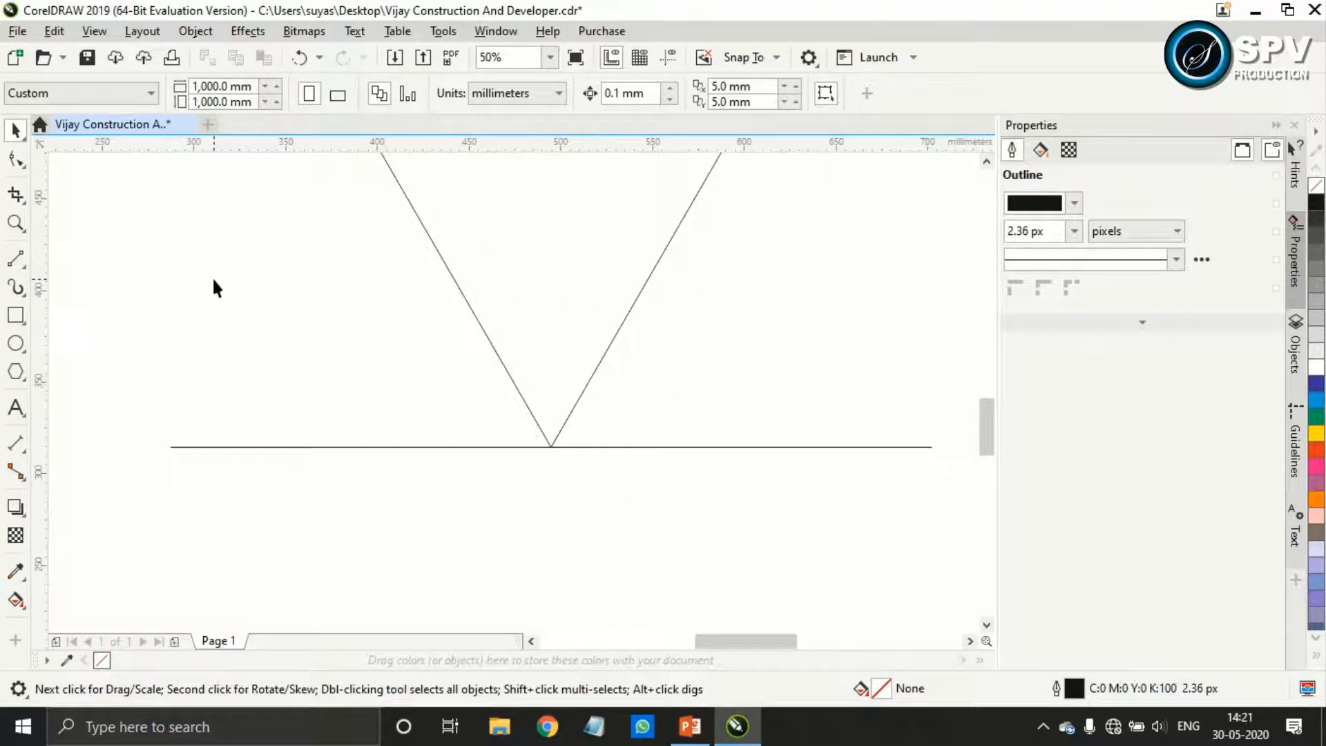
{"action": "left_click", "coordinate": [16, 259]}
{"action": "mouse_move", "coordinate": [220, 302]}
{"action": "left_mouse_down"}
{"action": "mouse_move", "coordinate": [393, 359]}
{"action": "mouse_move", "coordinate": [378, 303]}
{"action": "left_mouse_up"}
{"action": "left_click", "coordinate": [200, 84]}
{"action": "type", "text": "30"}
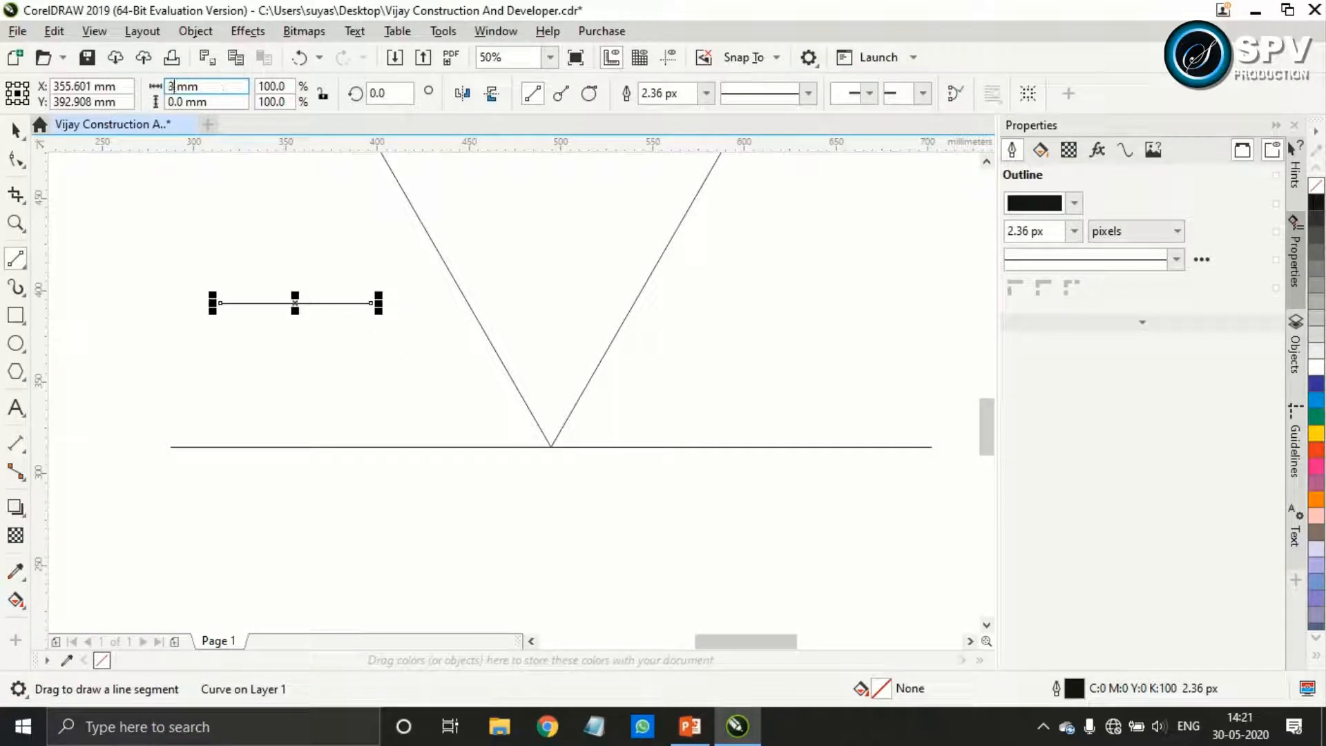
{"action": "key", "text": "Return"}
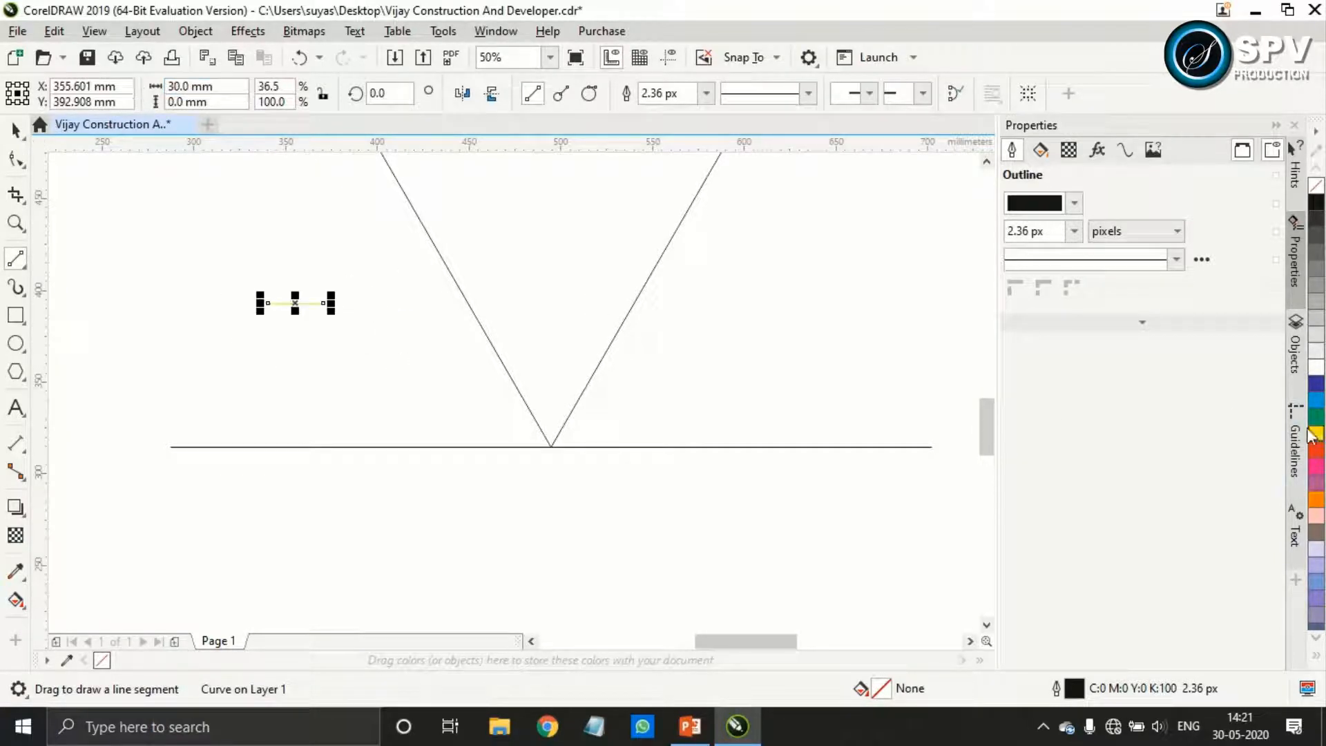
Give the 30 mm line a yellow outline with a width of 25 px
{"action": "right_click", "coordinate": [1316, 432]}
{"action": "left_click", "coordinate": [707, 94]}
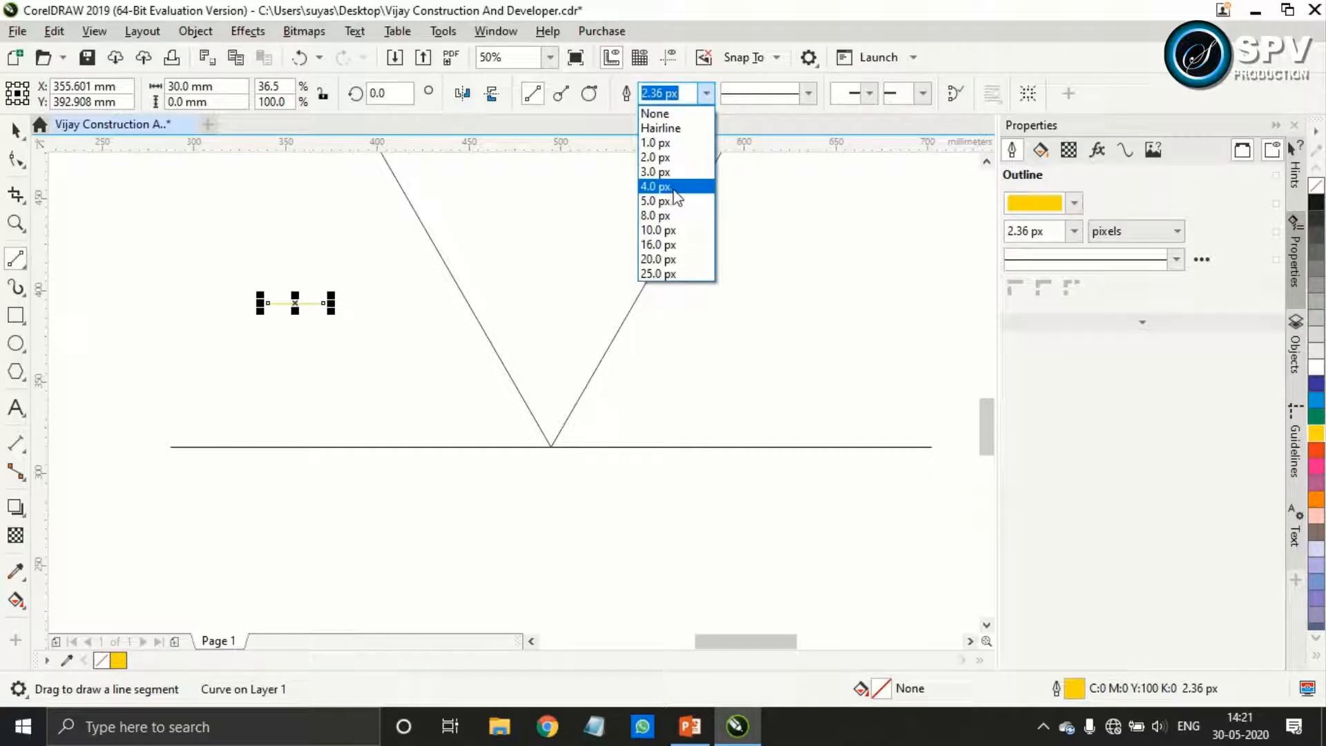
{"action": "left_click", "coordinate": [673, 232]}
{"action": "left_click", "coordinate": [706, 93]}
{"action": "left_click", "coordinate": [659, 274]}
Rotate the yellow line 60 degrees and place its lower end at the V's vertex, along the right arm
{"action": "left_click", "coordinate": [397, 93]}
{"action": "type", "text": "60"}
{"action": "key", "text": "Return"}
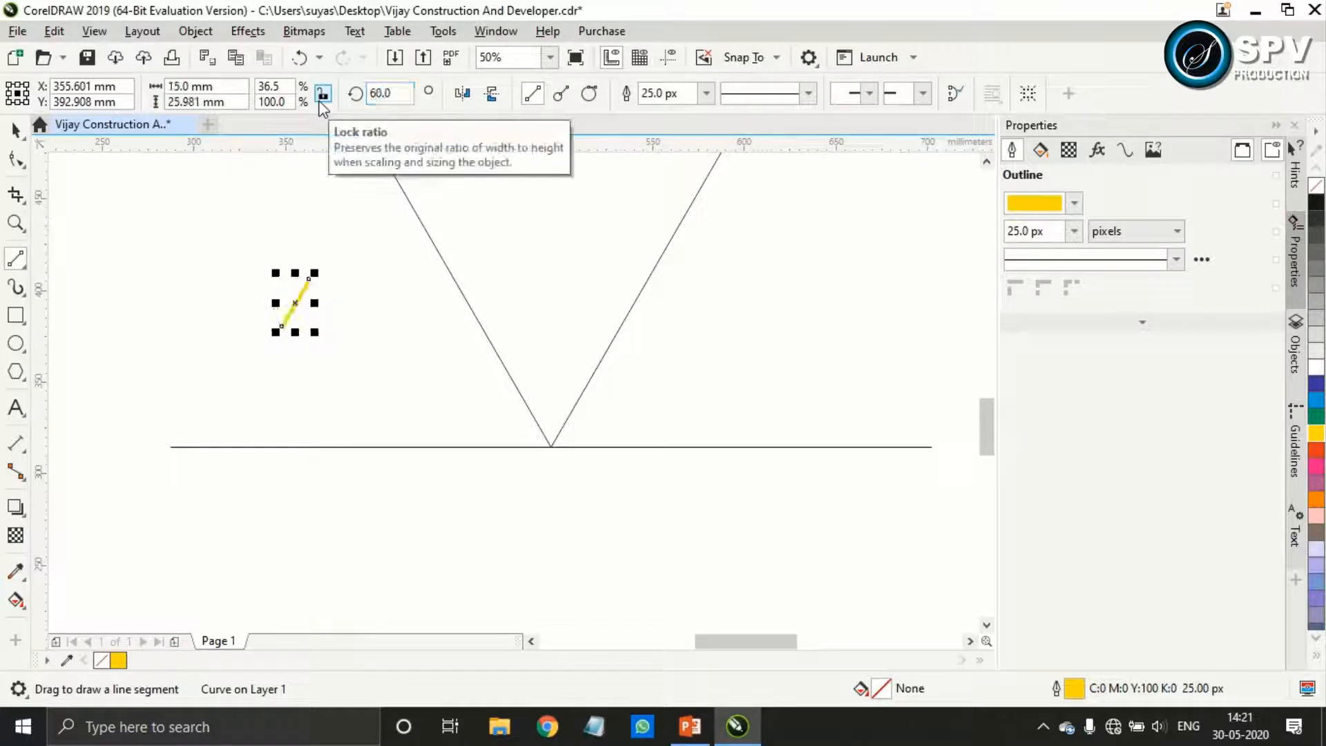
{"action": "left_click", "coordinate": [22, 137]}
{"action": "left_click_drag", "start_coordinate": [297, 302], "coordinate": [552, 447]}
{"action": "scroll", "coordinate": [569, 420], "scroll_direction": "up", "scroll_amount": 2}
{"action": "scroll", "coordinate": [569, 421], "scroll_direction": "down", "scroll_amount": 3}
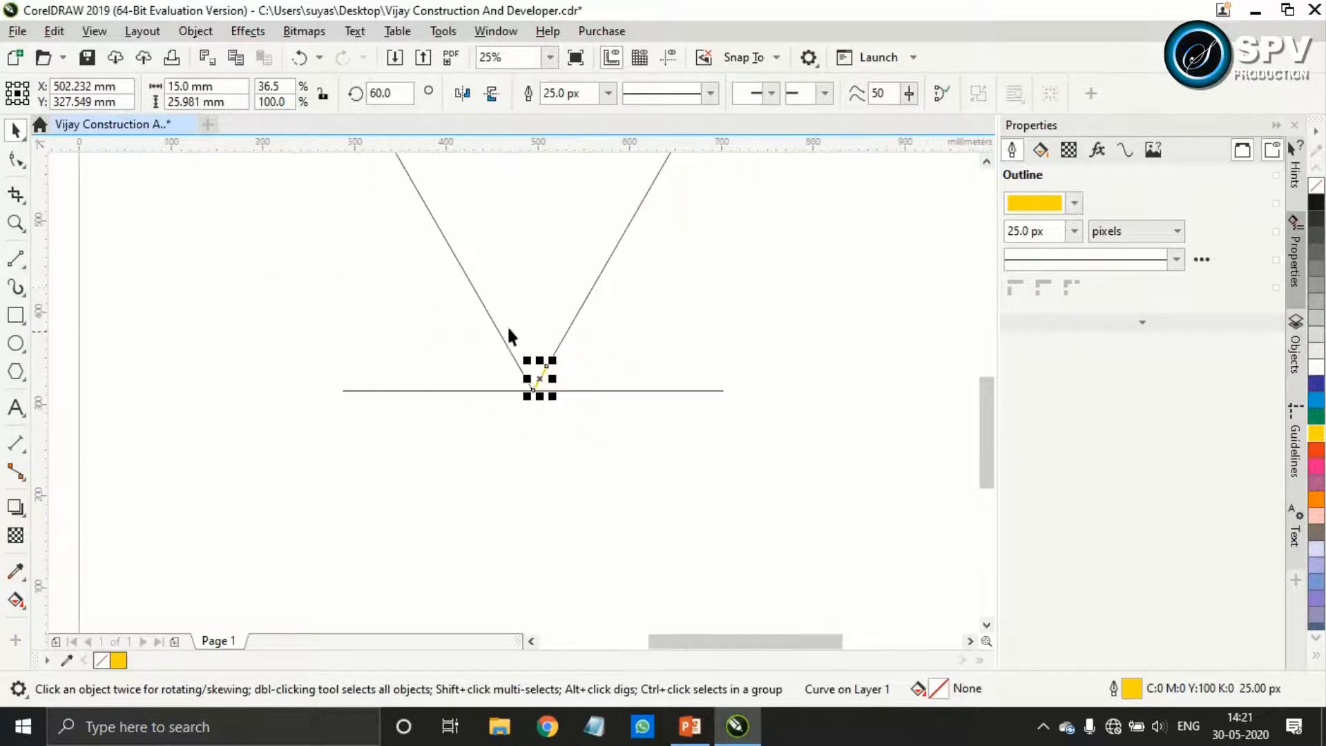
Lock the base line, both V arms and the yellow line in place
{"action": "left_click_drag", "start_coordinate": [514, 354], "coordinate": [526, 440]}
{"action": "scroll", "coordinate": [522, 442], "scroll_direction": "up", "scroll_amount": 1}
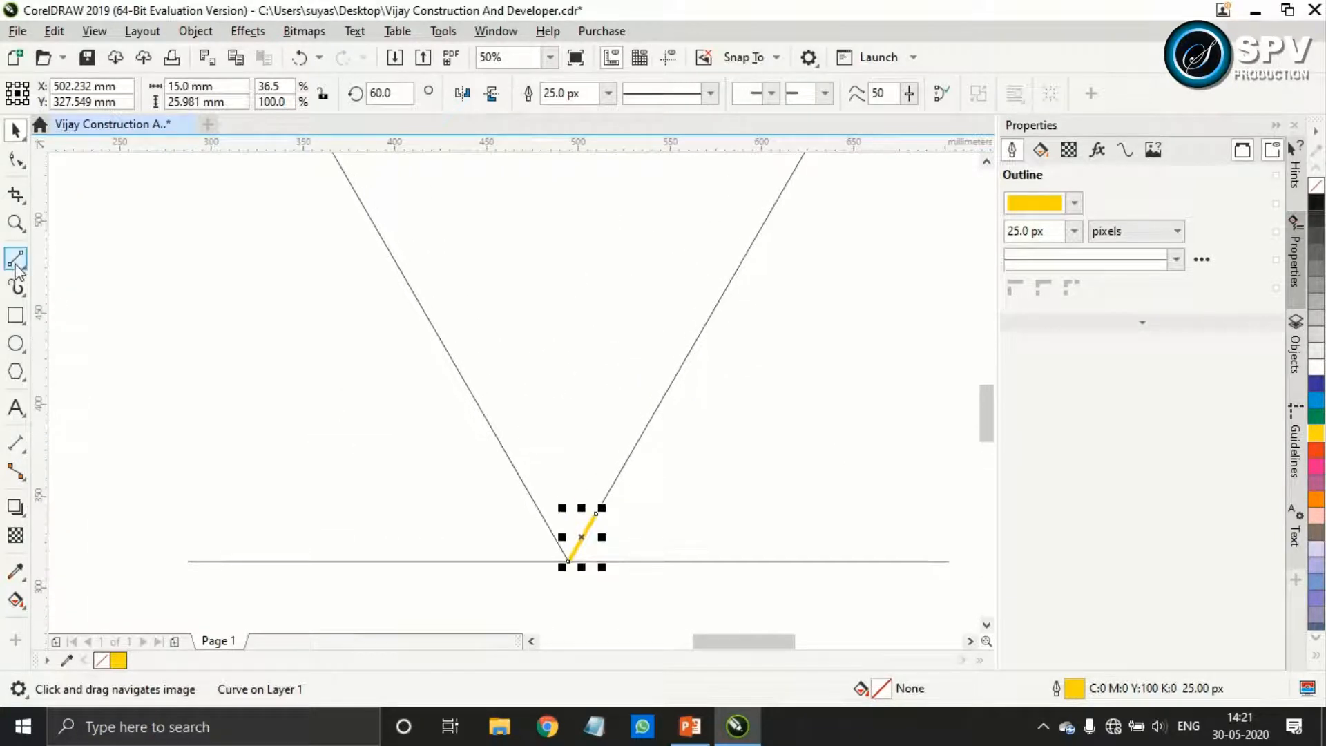
{"action": "scroll", "coordinate": [425, 356], "scroll_direction": "down", "scroll_amount": 3}
{"action": "left_click_drag", "start_coordinate": [517, 262], "coordinate": [289, 451]}
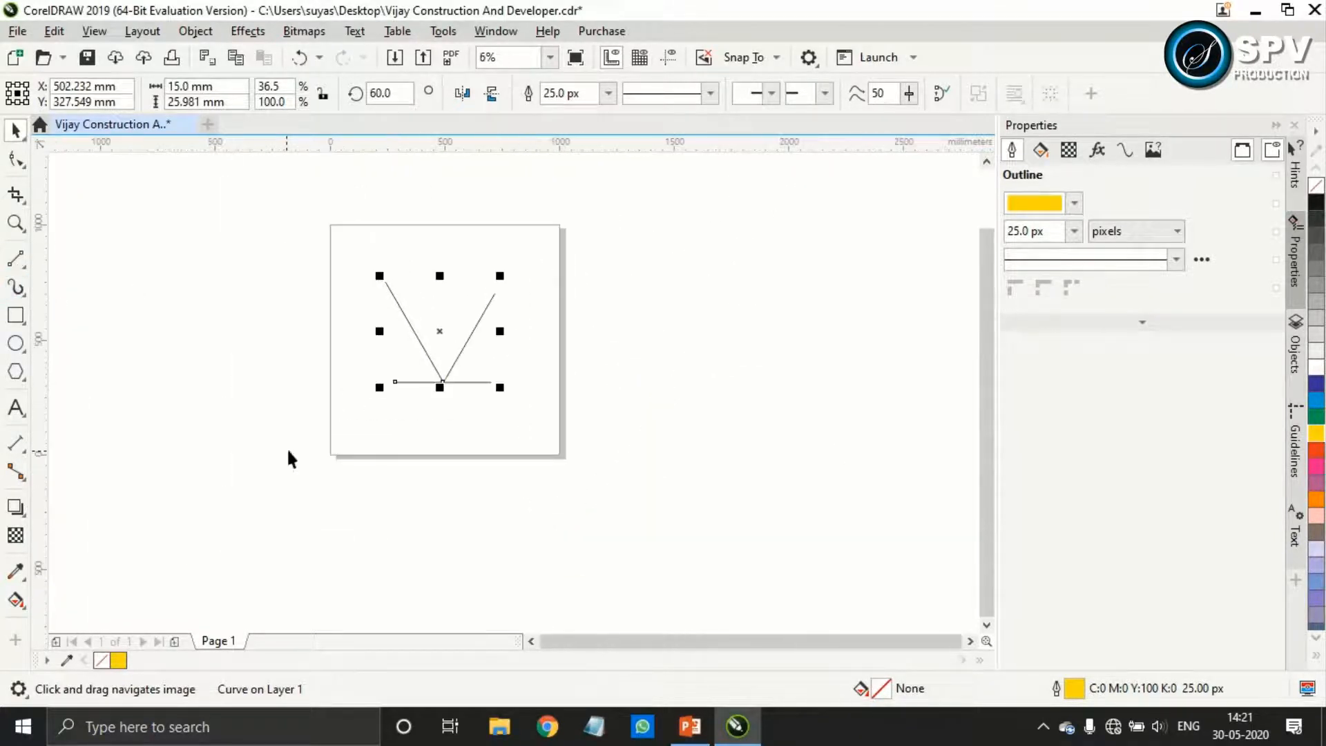
{"action": "right_click", "coordinate": [449, 371]}
{"action": "left_click", "coordinate": [488, 387]}
{"action": "left_click", "coordinate": [421, 366]}
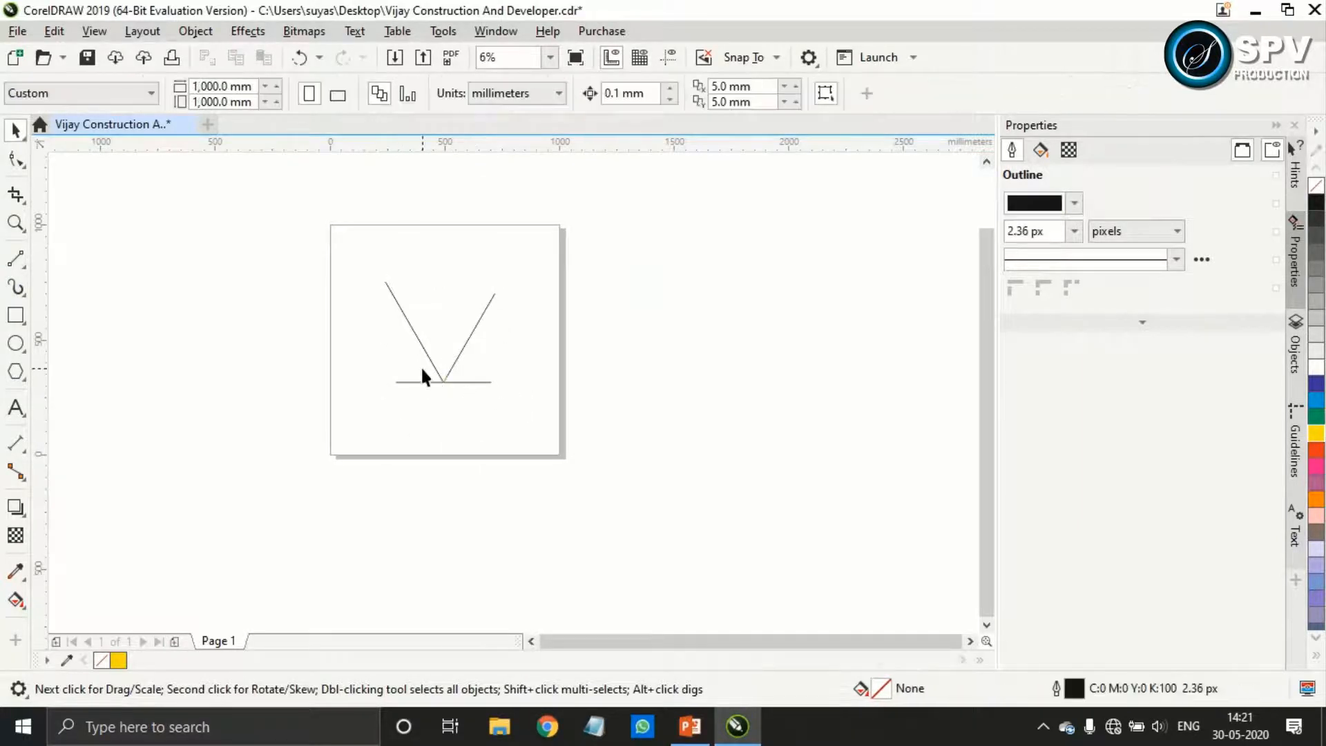
Trace an open Pen outline down the left arm to the vertex, along the yellow line, up parallel to the arm and across to it
{"action": "scroll", "coordinate": [421, 366], "scroll_direction": "up", "scroll_amount": 4}
{"action": "left_click", "coordinate": [15, 259]}
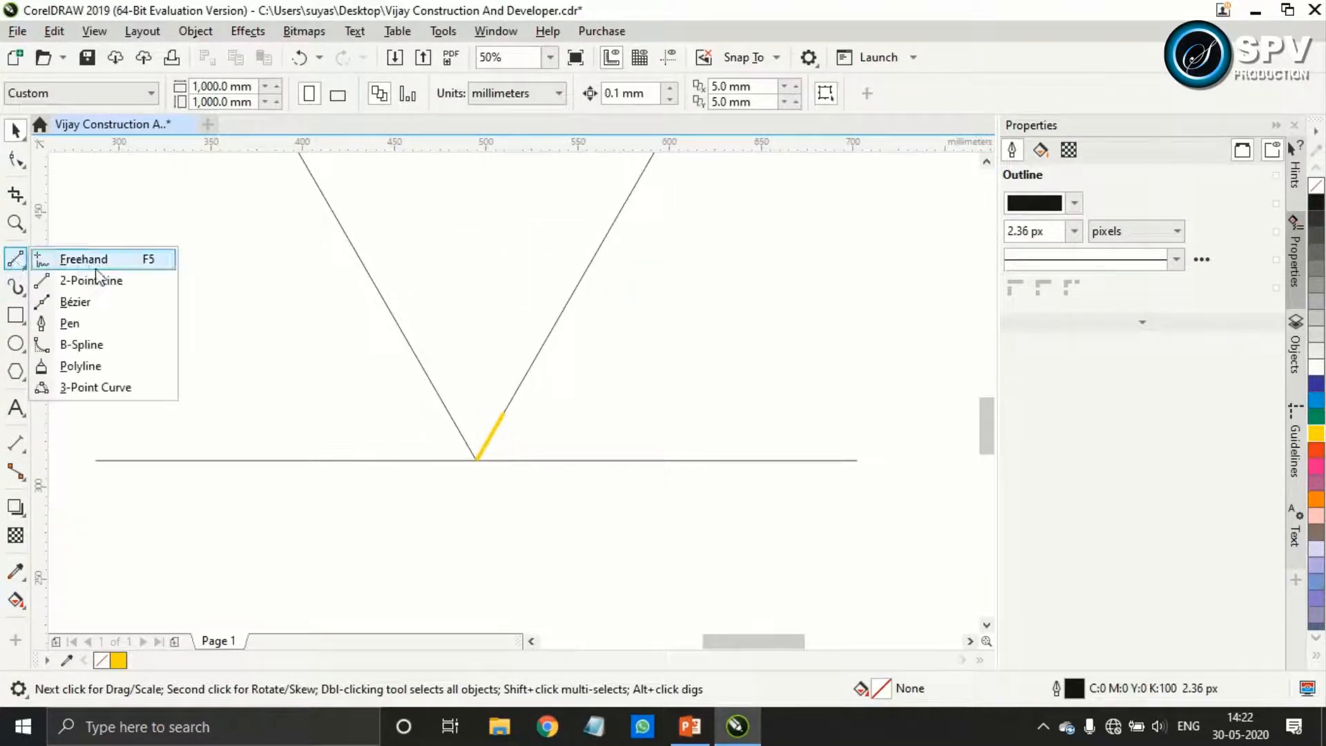
{"action": "left_click", "coordinate": [70, 323]}
{"action": "left_click_drag", "start_coordinate": [373, 325], "coordinate": [422, 386]}
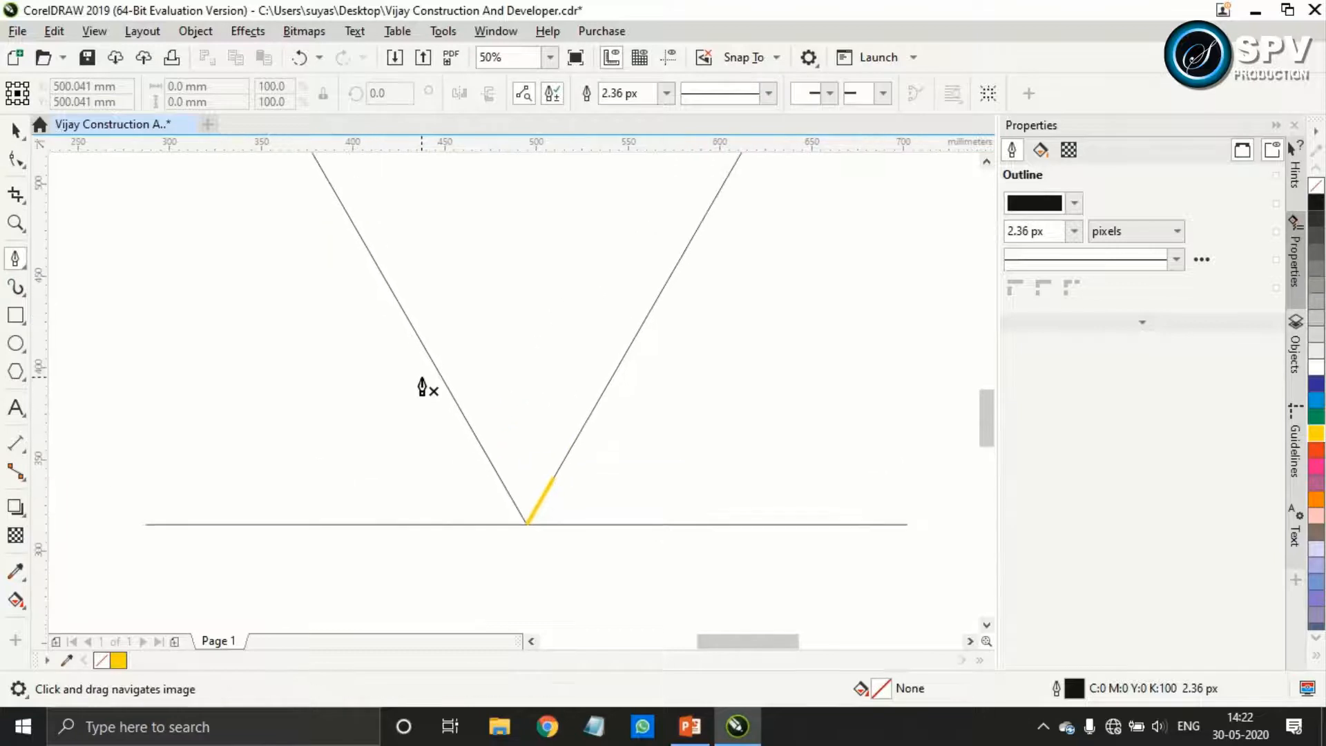
{"action": "left_click", "coordinate": [415, 331]}
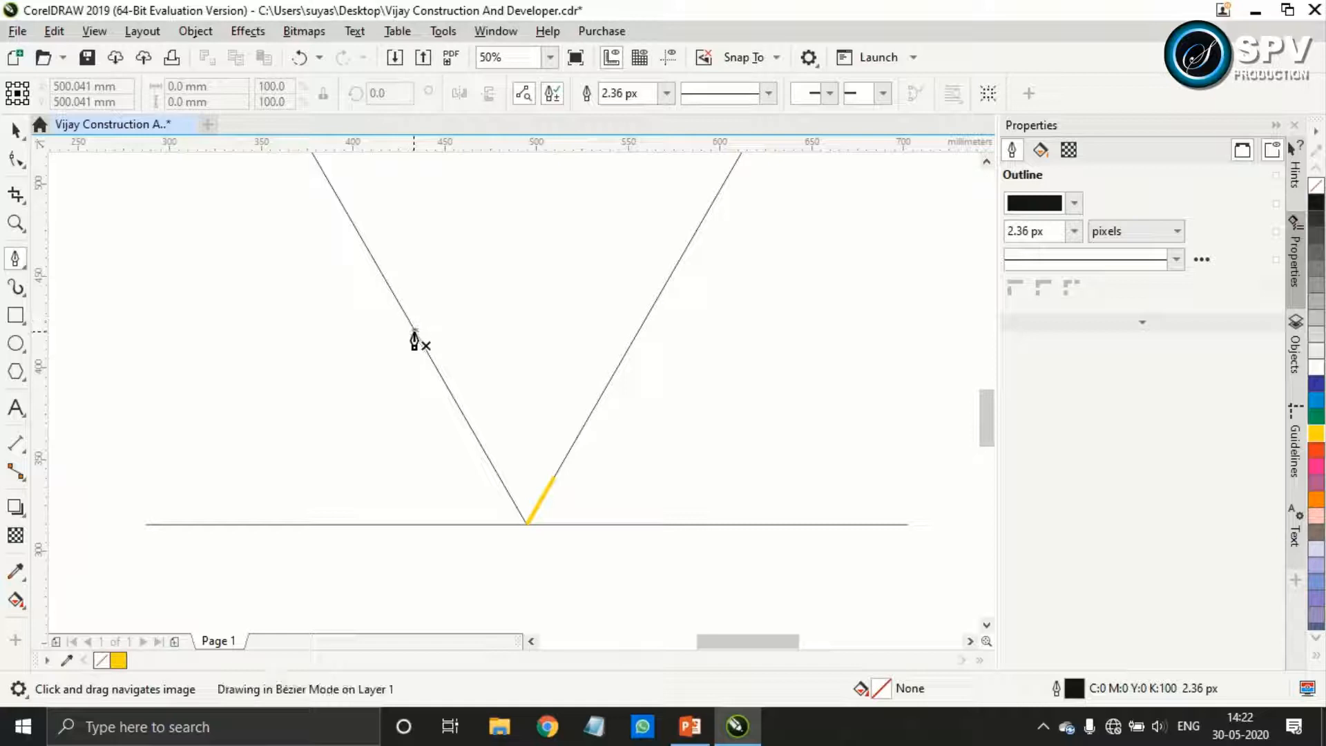
{"action": "double_click", "coordinate": [520, 519]}
{"action": "left_click", "coordinate": [555, 478]}
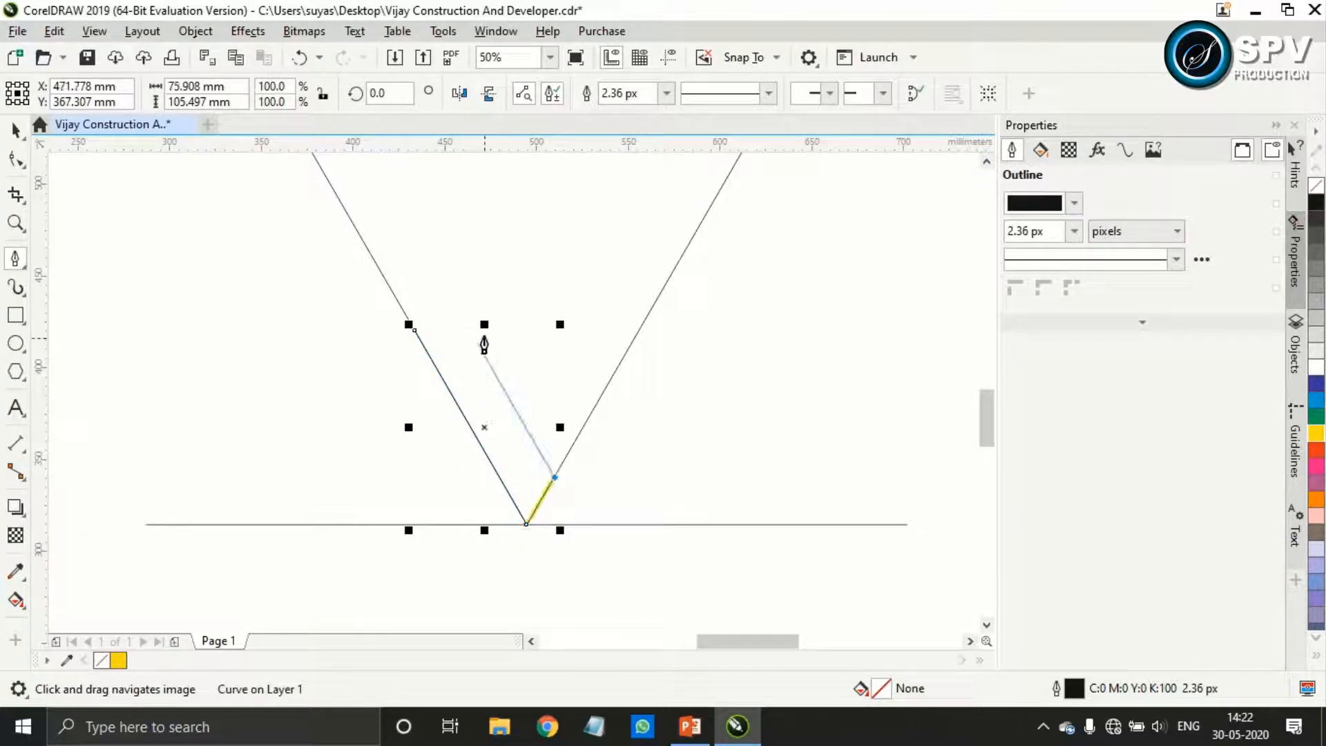
{"action": "left_click", "coordinate": [452, 302]}
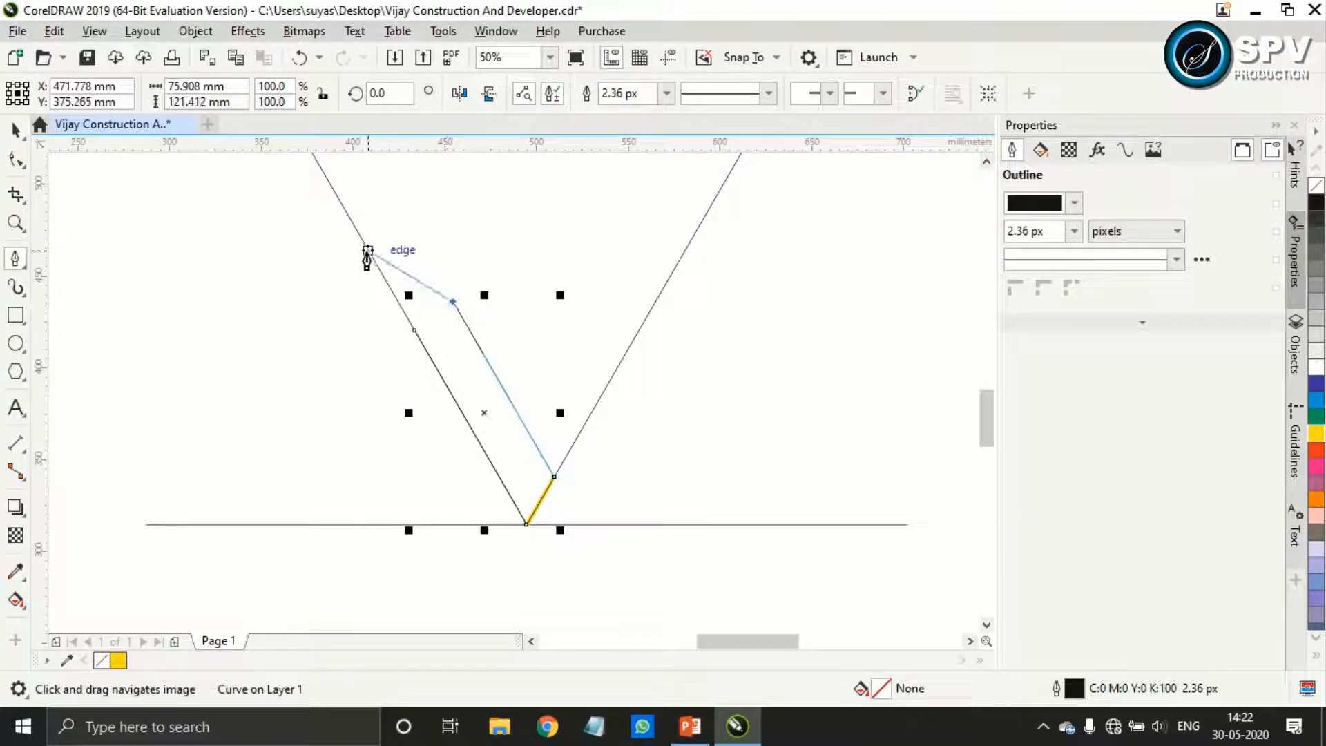
{"action": "left_click", "coordinate": [367, 249]}
{"action": "left_click", "coordinate": [16, 129]}
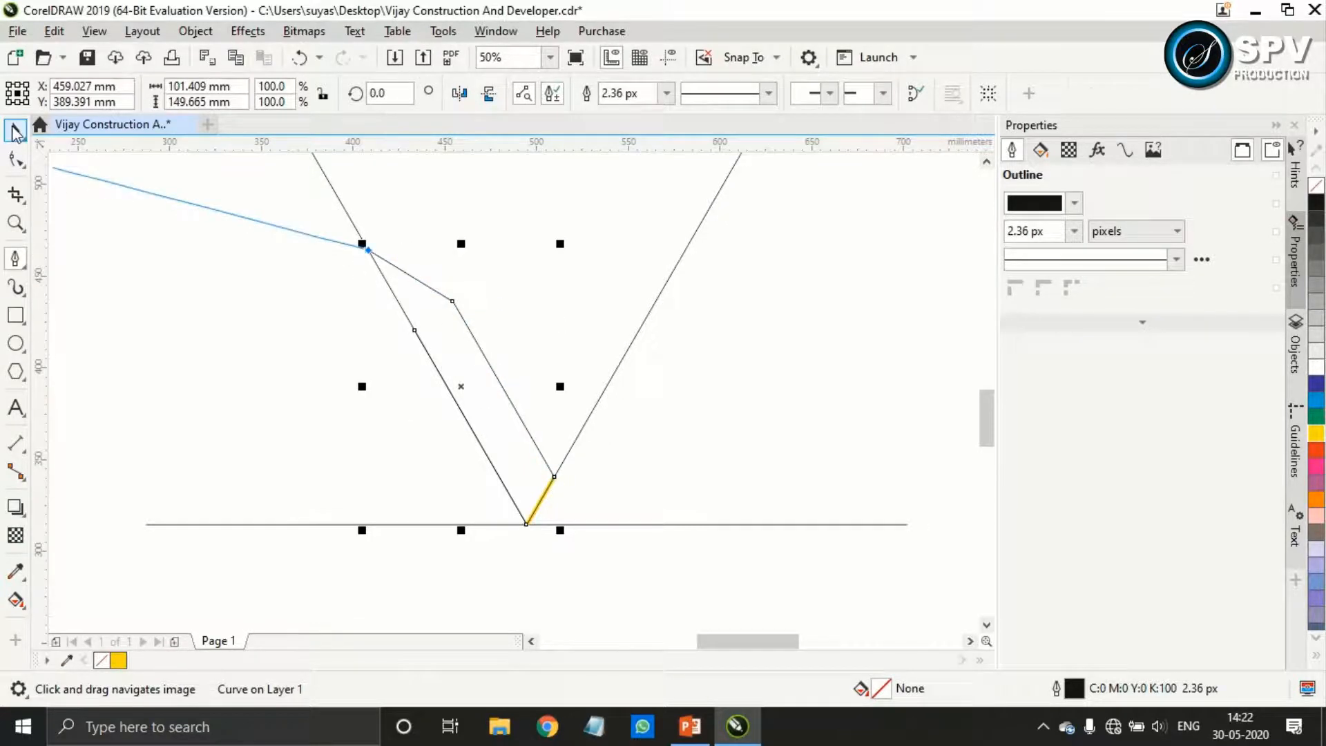
Convert the outline's slanted upper end segment to a curve and adjust its handles into a smooth rounded bend meeting the left arm
{"action": "left_click", "coordinate": [15, 159]}
{"action": "right_click", "coordinate": [368, 249]}
{"action": "left_click", "coordinate": [425, 391]}
{"action": "scroll", "coordinate": [391, 217], "scroll_direction": "up", "scroll_amount": 1}
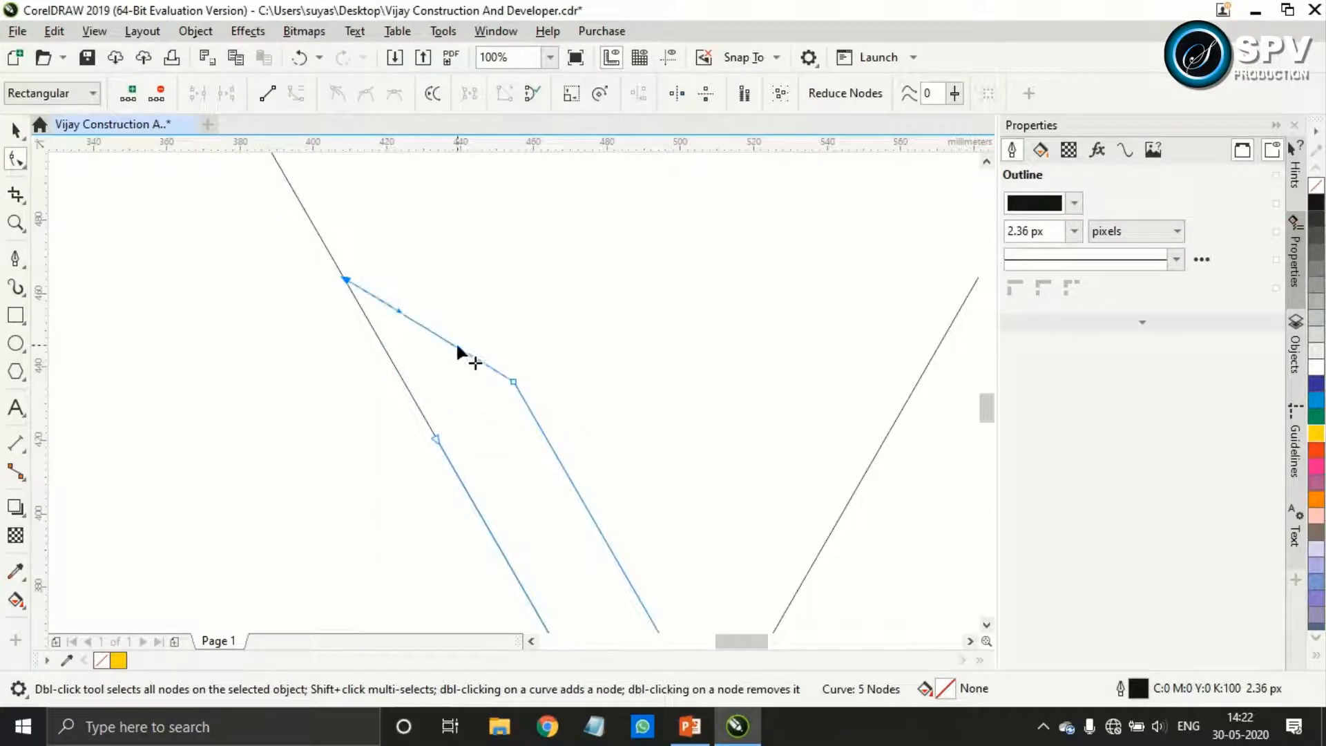
{"action": "left_click_drag", "start_coordinate": [460, 347], "coordinate": [449, 272]}
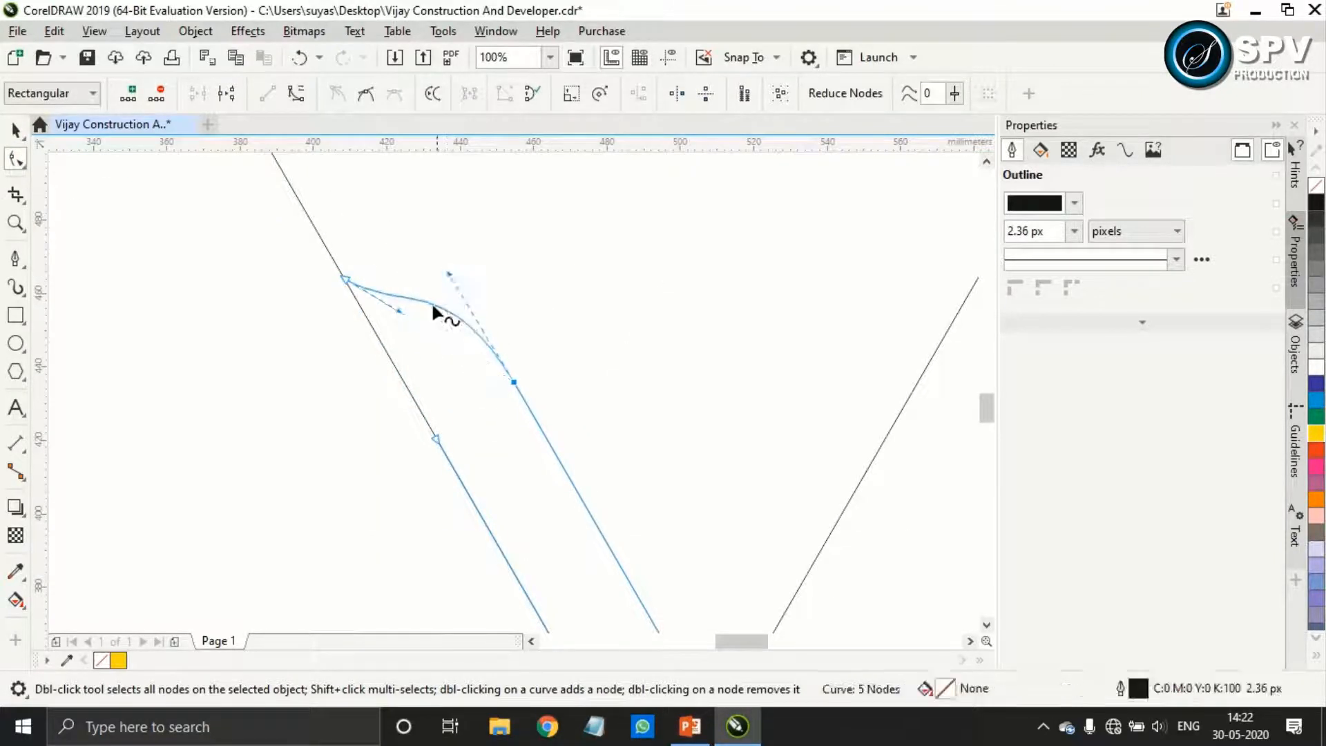
{"action": "left_click_drag", "start_coordinate": [398, 313], "coordinate": [421, 266]}
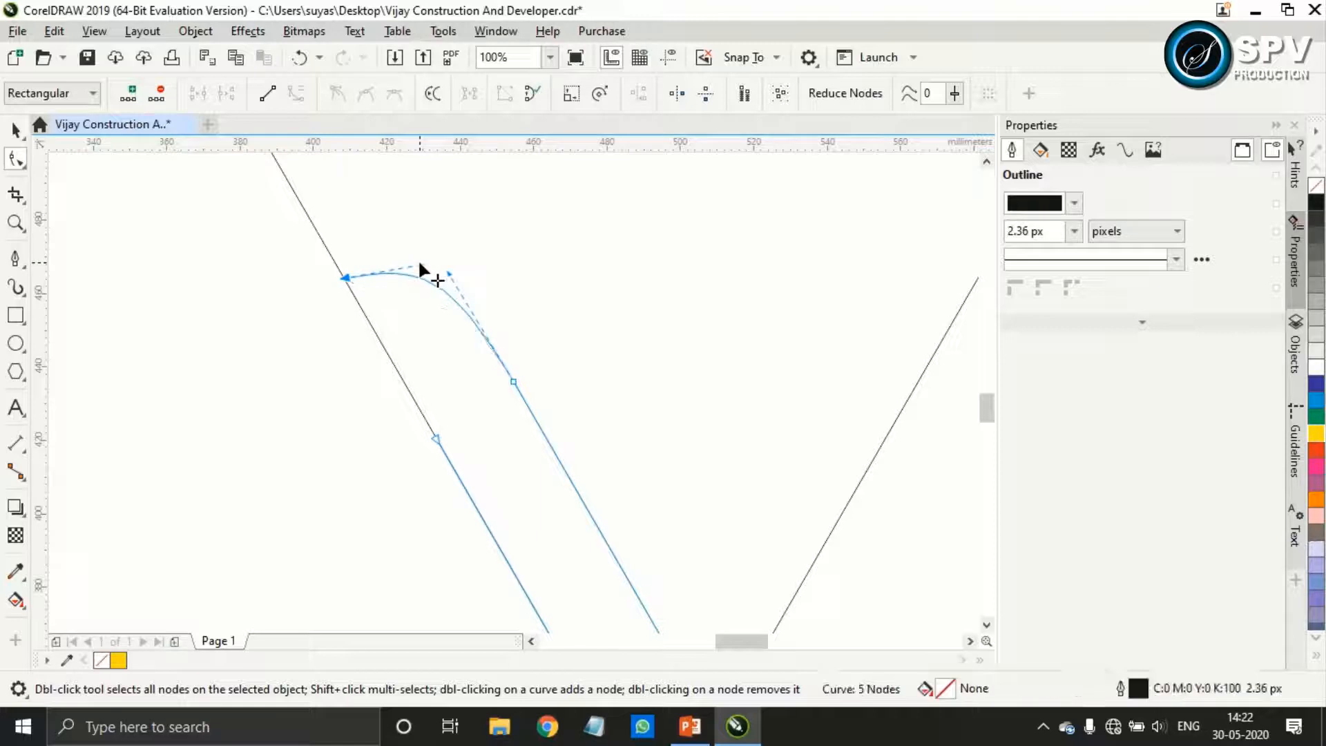
Set the traced shape's outline width to 100 px
{"action": "left_click", "coordinate": [15, 130]}
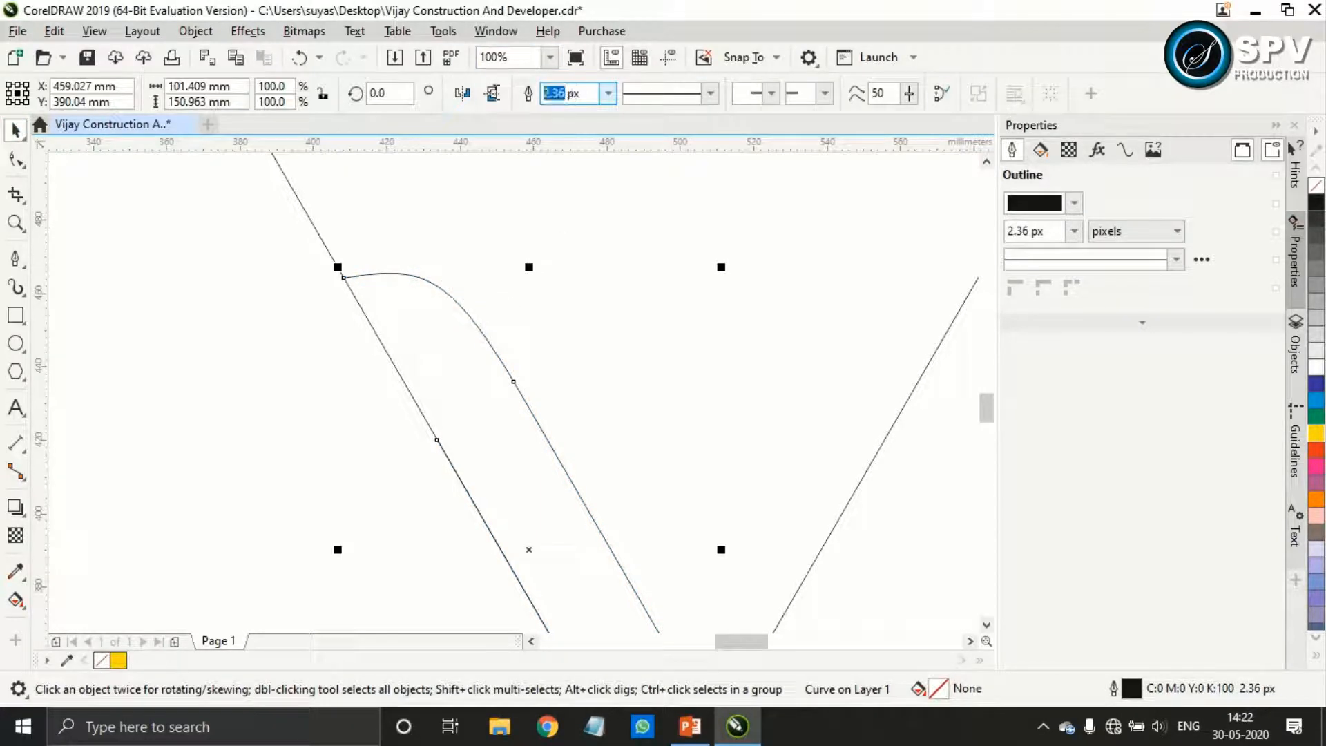
{"action": "type", "text": "100"}
{"action": "key", "text": "Return"}
{"action": "scroll", "coordinate": [646, 549], "scroll_direction": "down", "scroll_amount": 2}
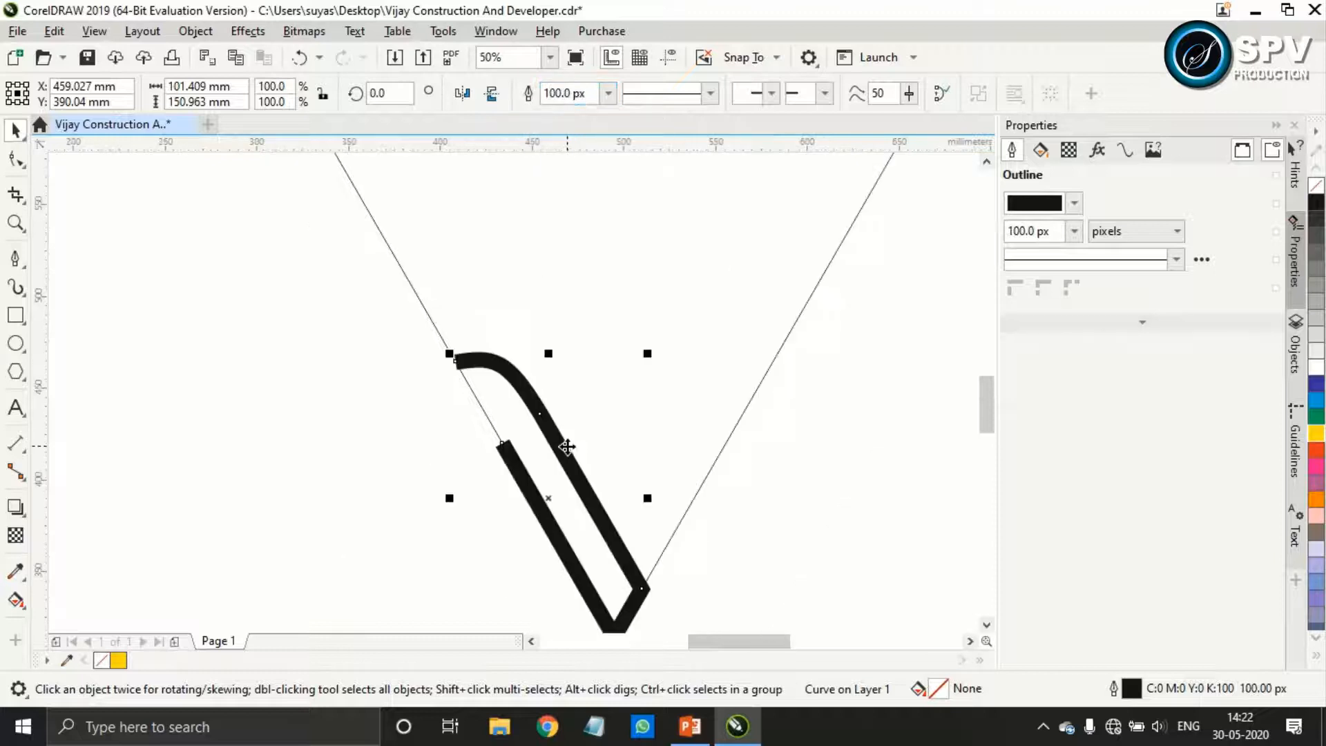
{"action": "scroll", "coordinate": [645, 598], "scroll_direction": "up", "scroll_amount": 1}
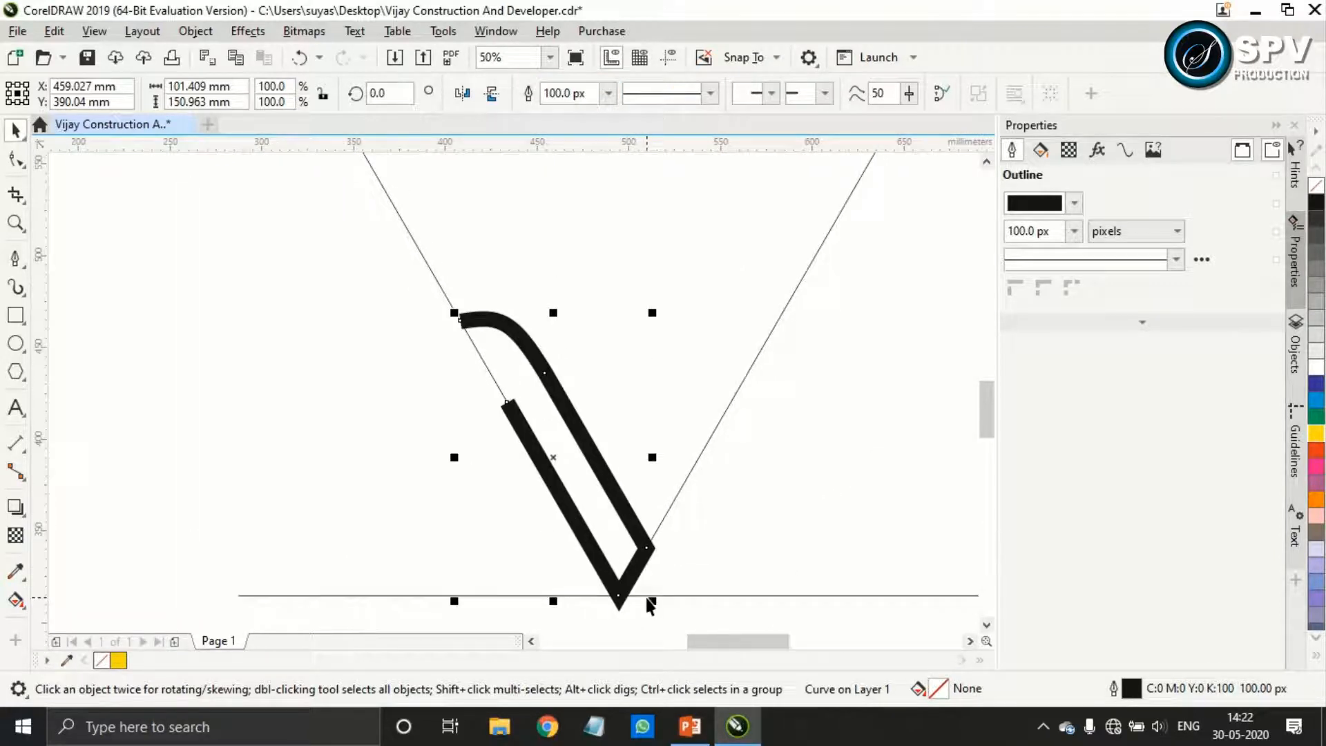
Move the curved end's node slightly down along the left guide line to shorten the hooked tip
{"action": "left_click", "coordinate": [15, 159]}
{"action": "left_click_drag", "start_coordinate": [461, 318], "coordinate": [461, 341]}
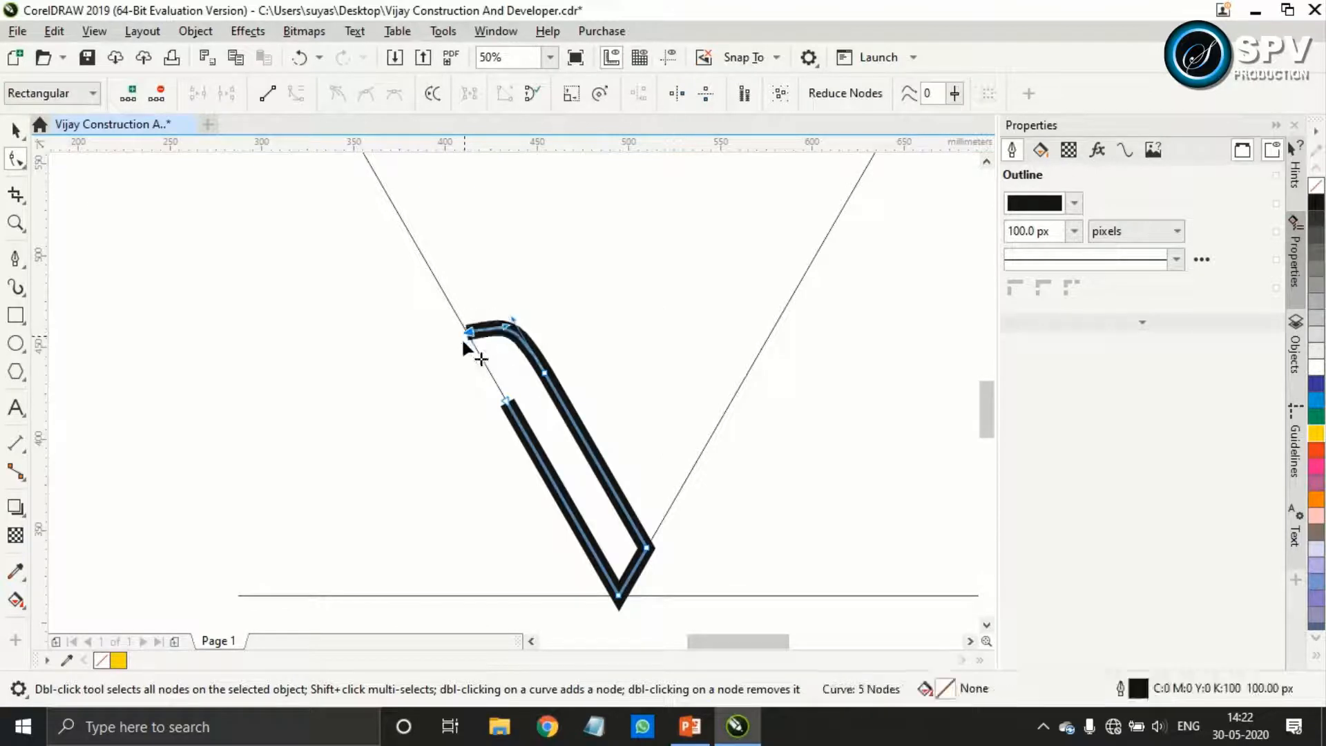
{"action": "scroll", "coordinate": [532, 370], "scroll_direction": "up", "scroll_amount": 1}
{"action": "scroll", "coordinate": [533, 379], "scroll_direction": "down", "scroll_amount": 1}
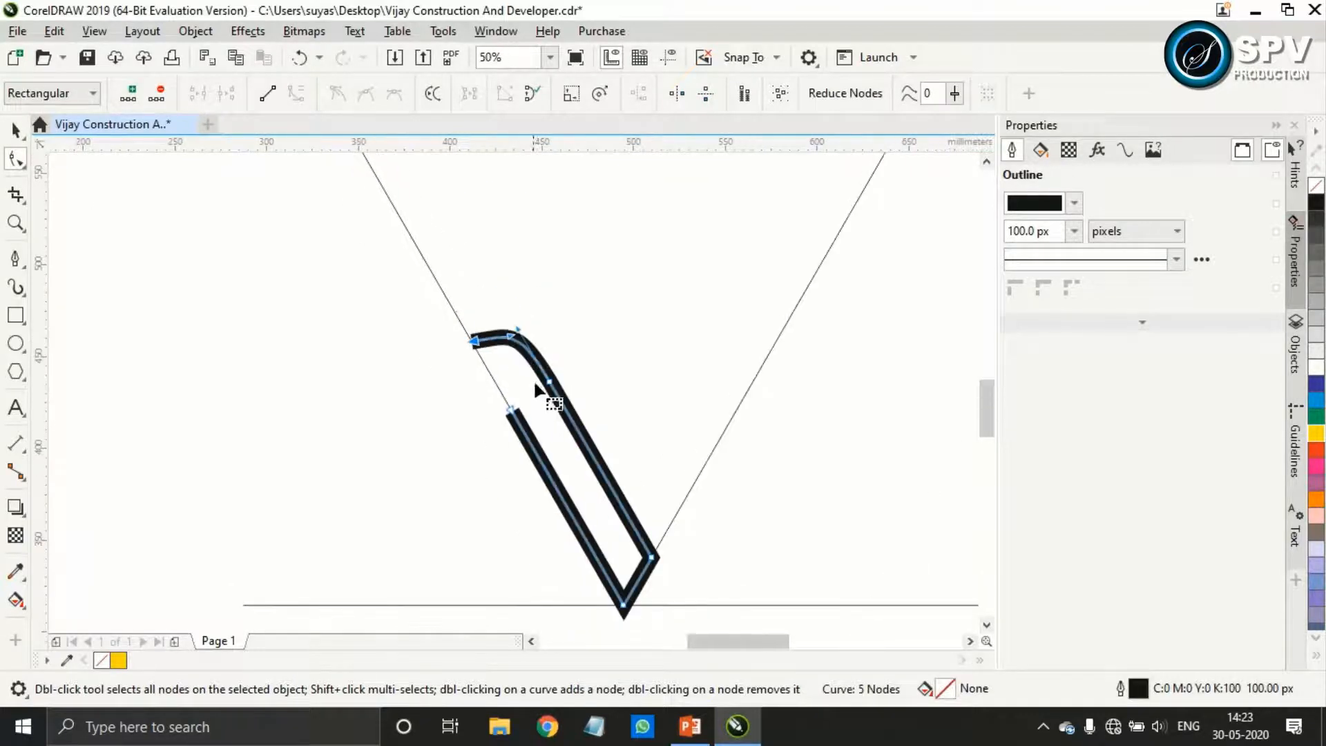
{"action": "key", "text": "space"}
Duplicate the thick left stroke, mirror the copy horizontally, and position it along the V's right guide line
{"action": "scroll", "coordinate": [558, 424], "scroll_direction": "down", "scroll_amount": 1}
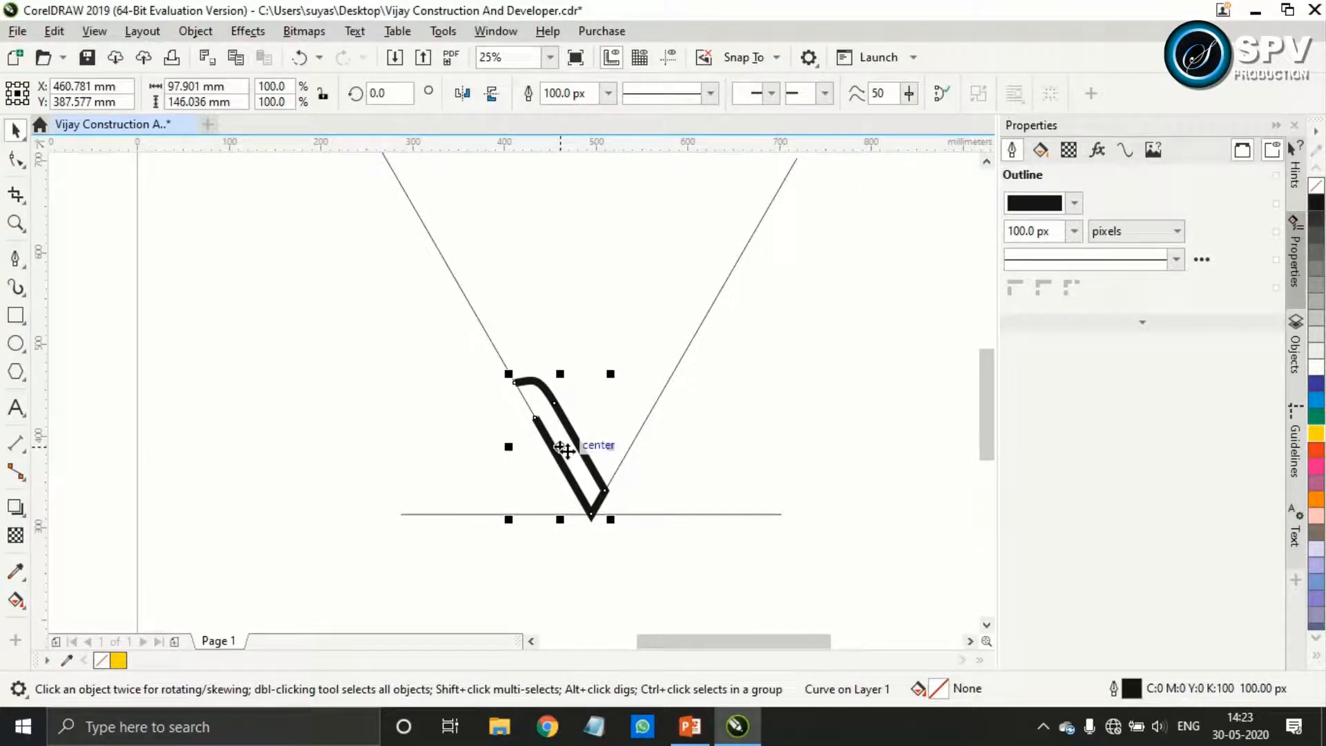
{"action": "left_click_drag", "start_coordinate": [567, 446], "coordinate": [571, 444]}
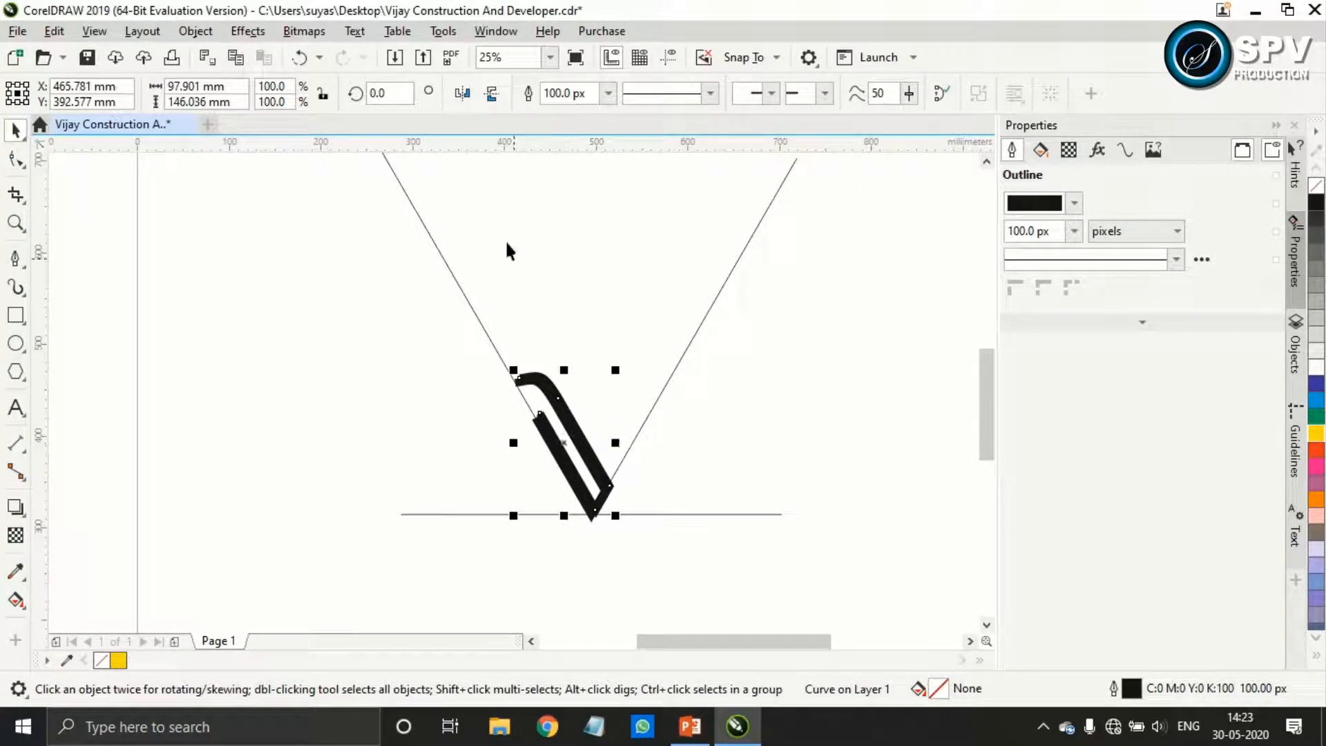
{"action": "left_click", "coordinate": [463, 94]}
{"action": "left_click_drag", "start_coordinate": [564, 442], "coordinate": [644, 413]}
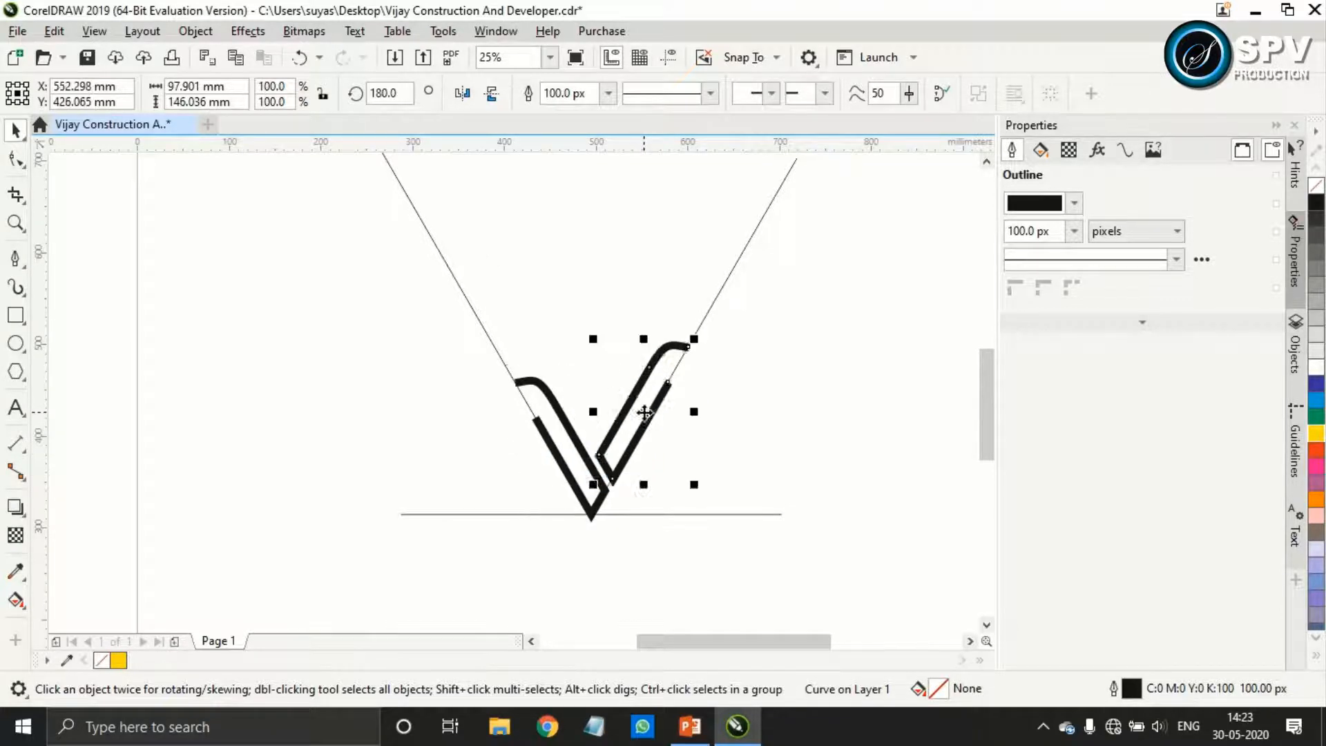
Fine-position the mirrored stroke along the right guide line, leaving a narrow gap between it and the left stroke
{"action": "scroll", "coordinate": [629, 452], "scroll_direction": "up", "scroll_amount": 2}
{"action": "scroll", "coordinate": [629, 452], "scroll_direction": "up", "scroll_amount": 2}
{"action": "left_click_drag", "start_coordinate": [610, 473], "coordinate": [615, 453]}
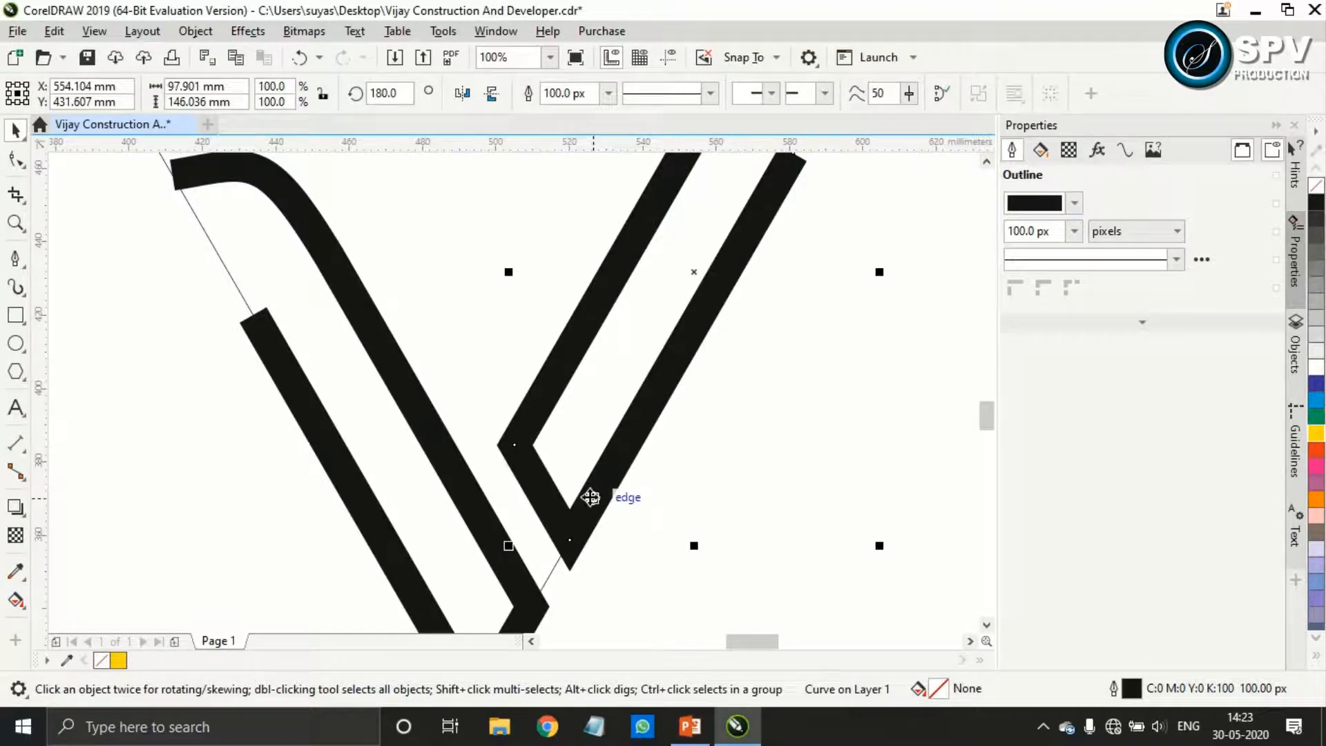
{"action": "scroll", "coordinate": [590, 497], "scroll_direction": "up", "scroll_amount": 2}
{"action": "mouse_move", "coordinate": [592, 501]}
{"action": "left_mouse_down"}
{"action": "mouse_move", "coordinate": [595, 487]}
{"action": "mouse_move", "coordinate": [687, 478]}
{"action": "mouse_move", "coordinate": [690, 494]}
{"action": "mouse_move", "coordinate": [623, 466]}
{"action": "mouse_move", "coordinate": [594, 520]}
{"action": "left_mouse_up"}
{"action": "scroll", "coordinate": [589, 509], "scroll_direction": "down", "scroll_amount": 2}
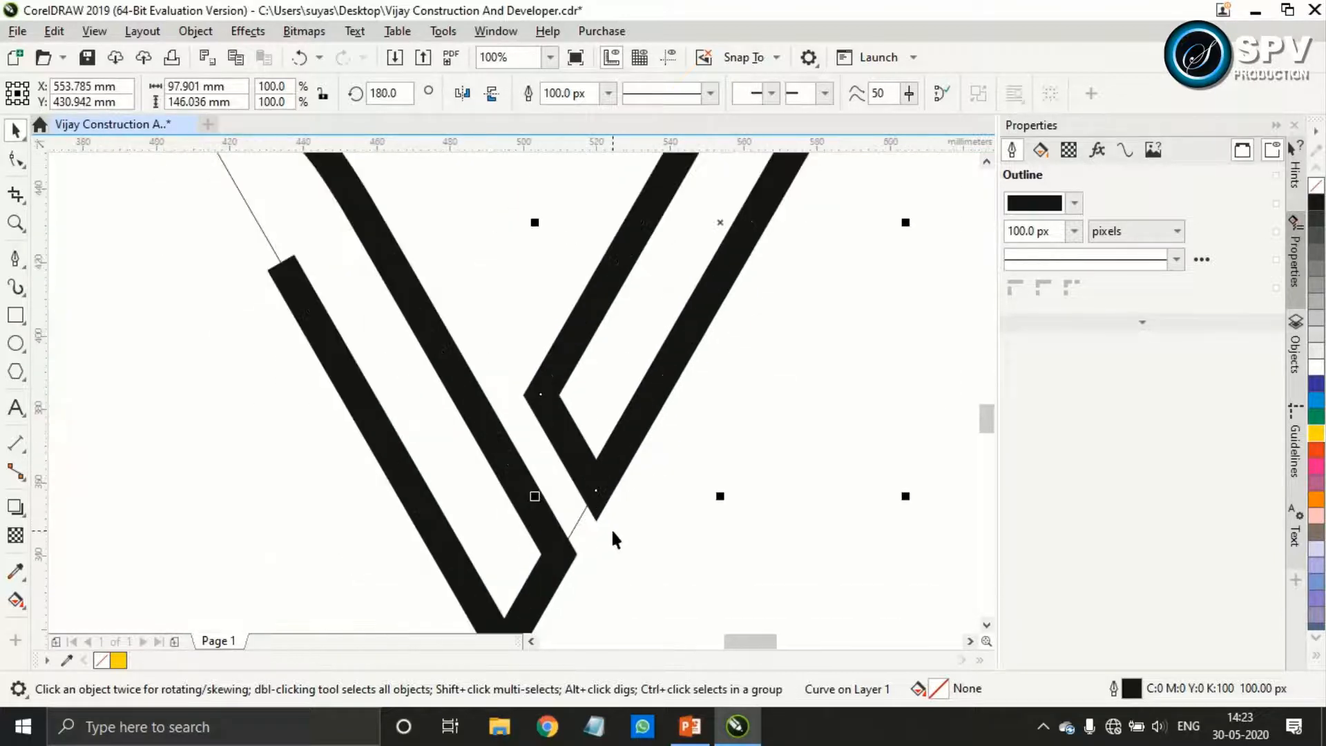
{"action": "scroll", "coordinate": [610, 525], "scroll_direction": "down", "scroll_amount": 2}
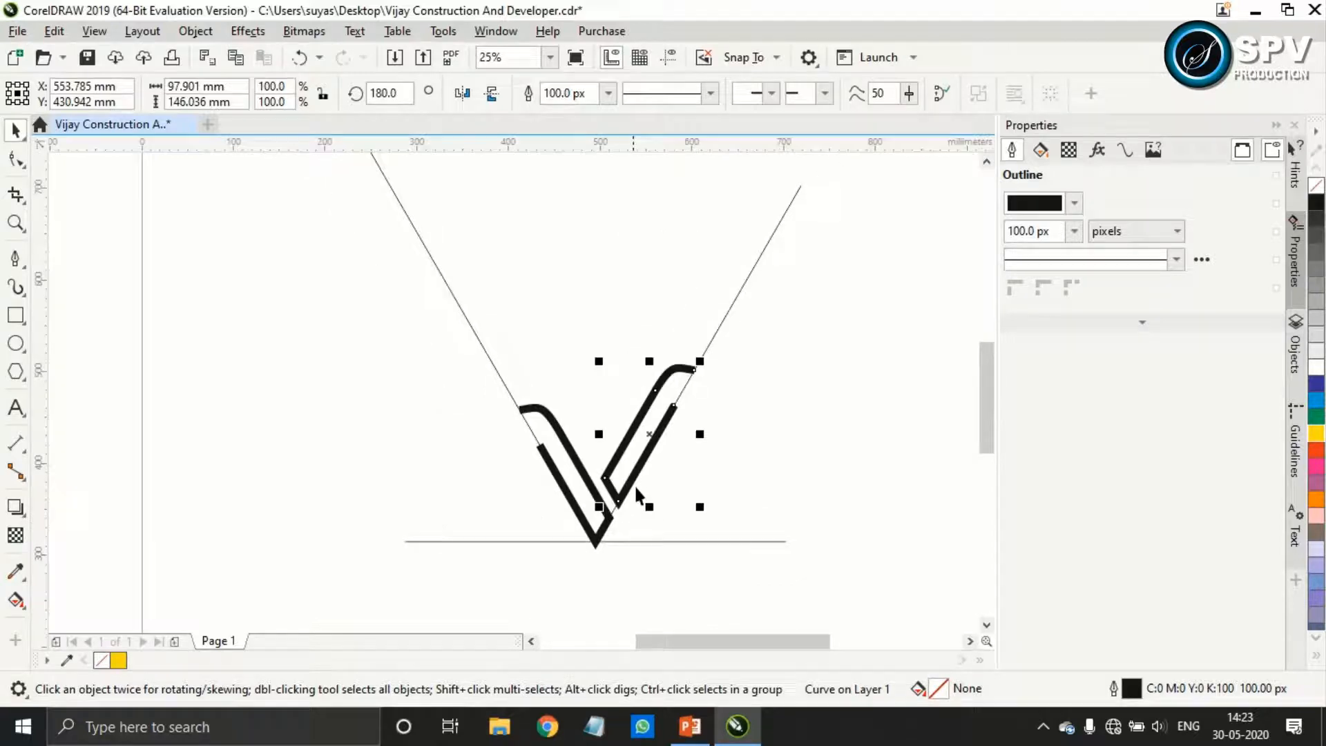
{"action": "scroll", "coordinate": [613, 407], "scroll_direction": "up", "scroll_amount": 1}
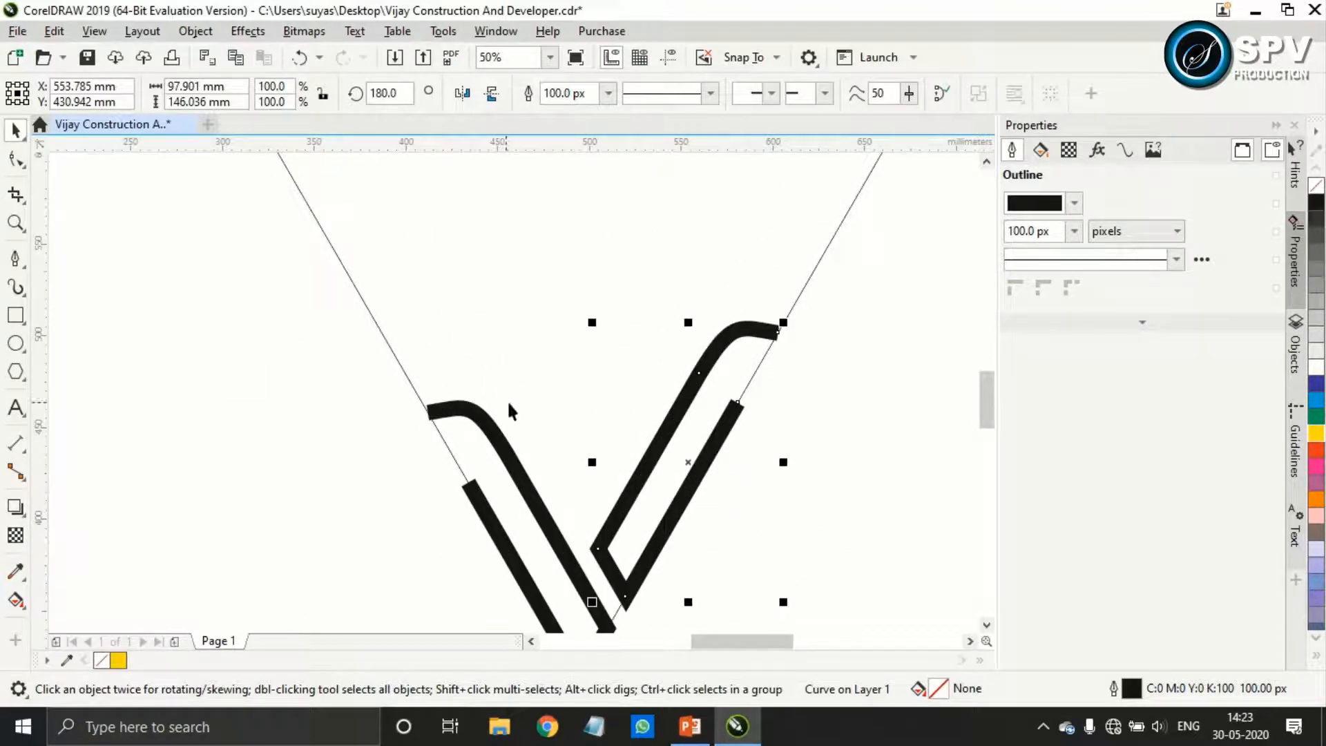
{"action": "left_click_drag", "start_coordinate": [613, 465], "coordinate": [585, 366]}
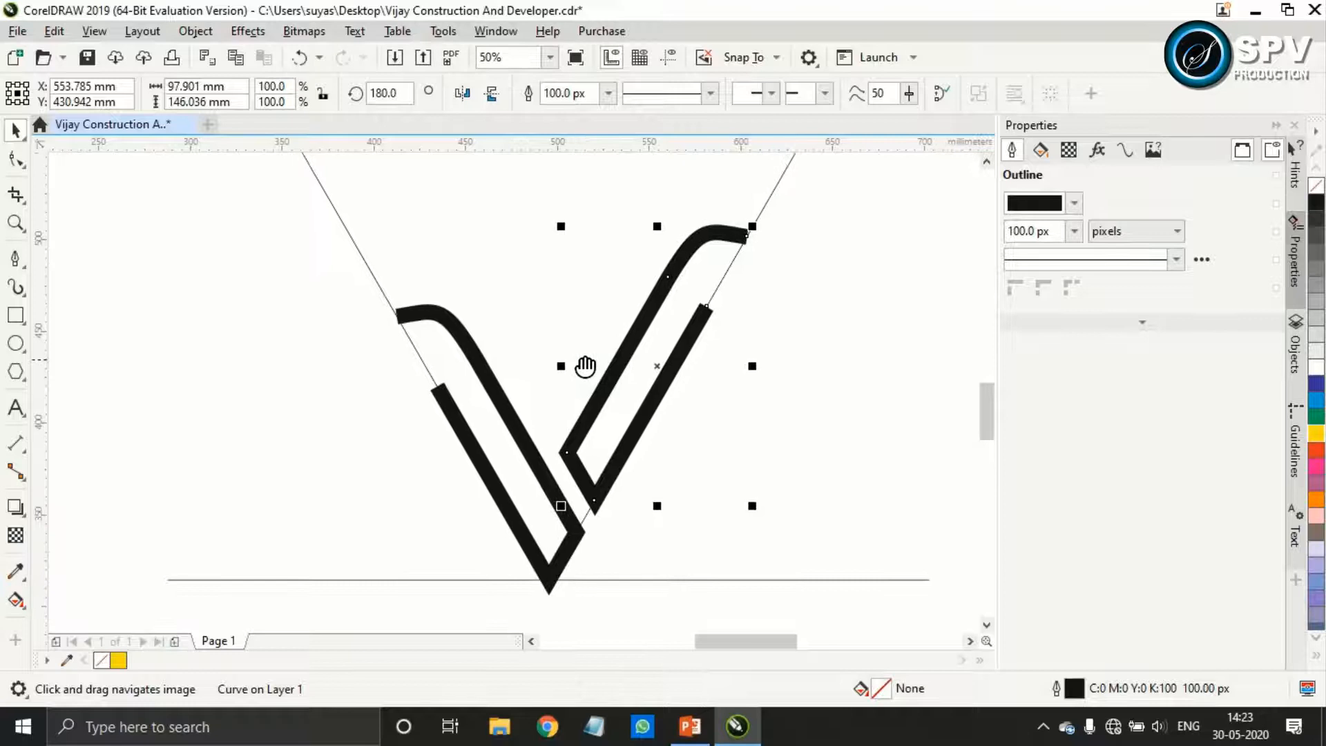
Draw a tall vertical rectangle about 21 mm wide and 122 mm high in the empty area left of the V
{"action": "left_click", "coordinate": [16, 315]}
{"action": "left_click_drag", "start_coordinate": [192, 232], "coordinate": [231, 455]}
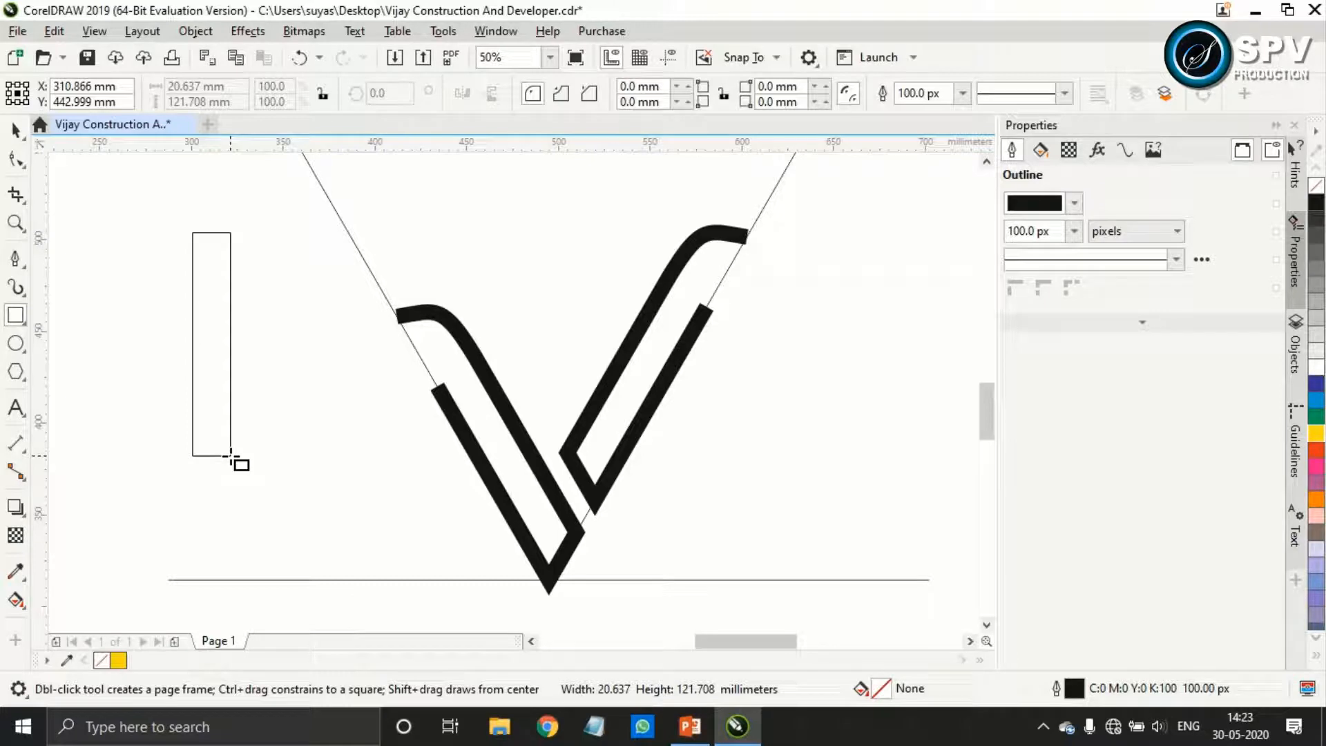
{"action": "left_click_drag", "start_coordinate": [231, 456], "coordinate": [231, 456]}
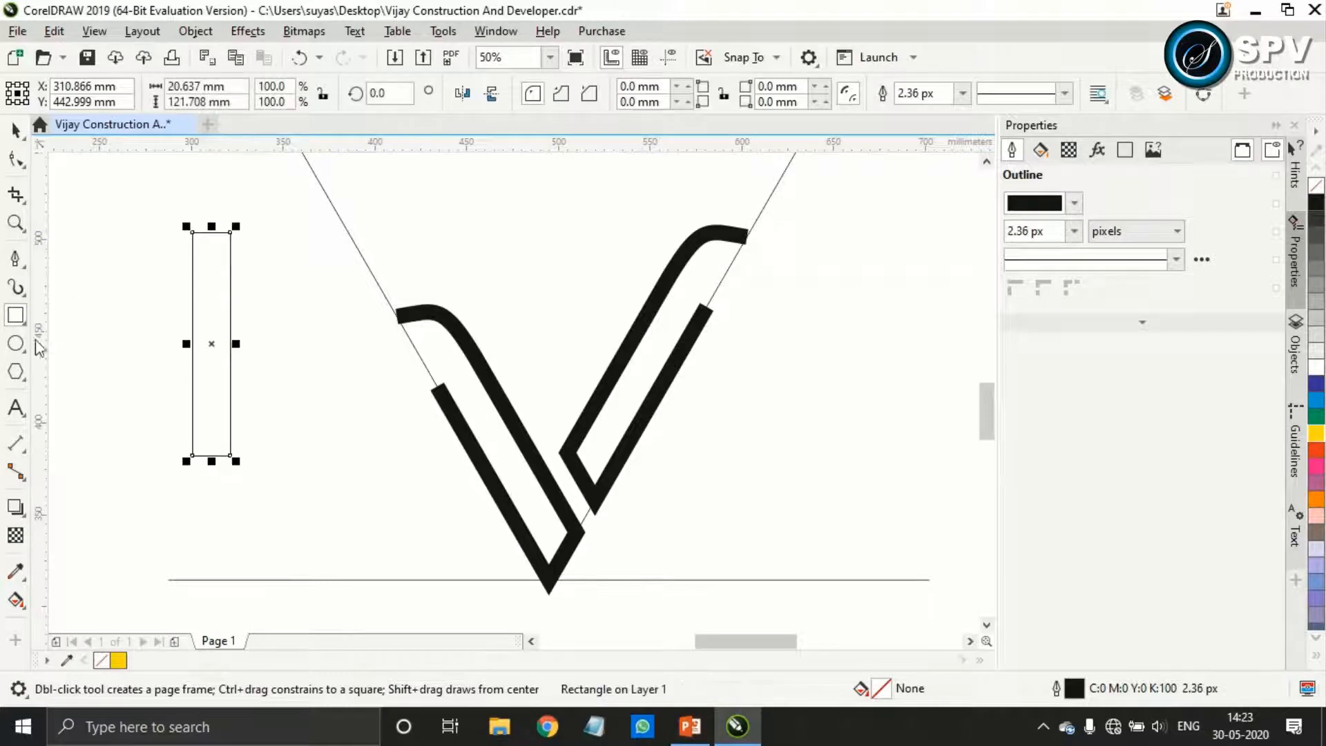
Draw a straight line with the Pen tool across the square upper end of the right stroke, corner to corner
{"action": "left_click", "coordinate": [15, 257]}
{"action": "scroll", "coordinate": [711, 311], "scroll_direction": "up", "scroll_amount": 5}
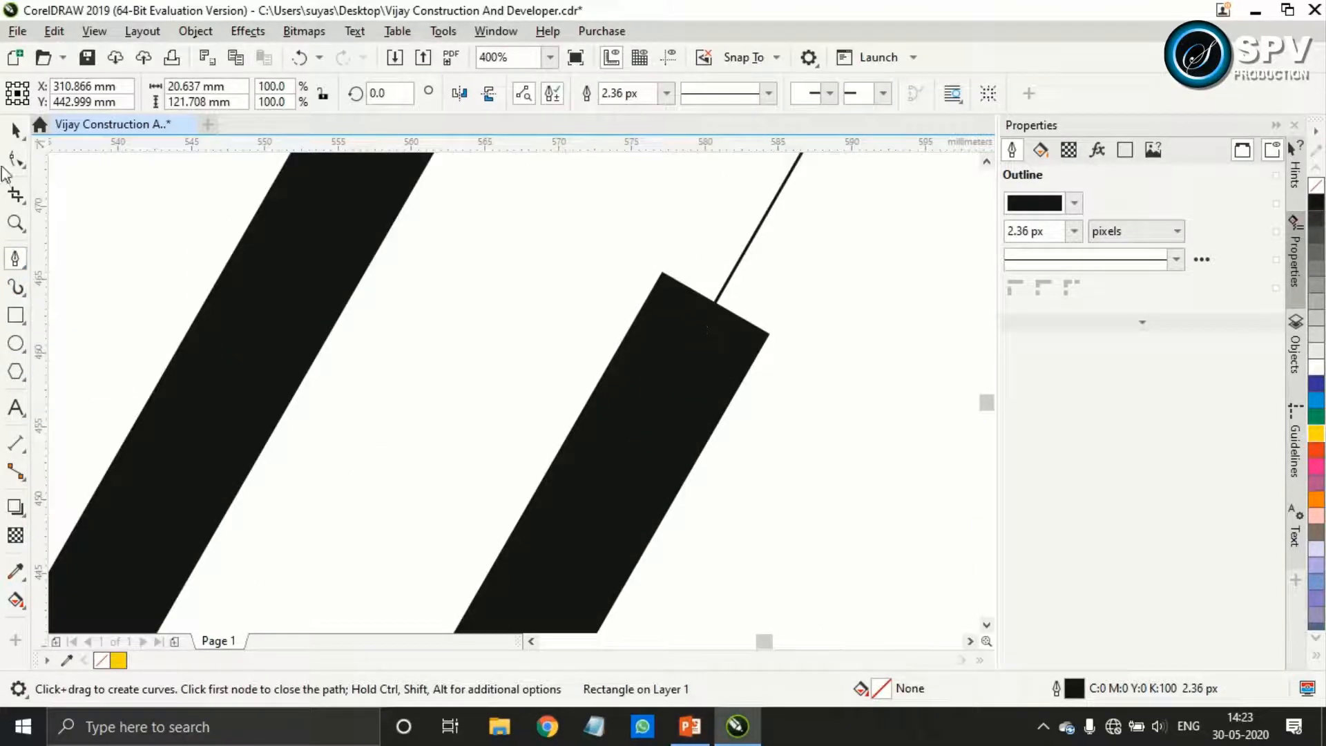
{"action": "key", "text": "space"}
{"action": "left_click", "coordinate": [673, 353]}
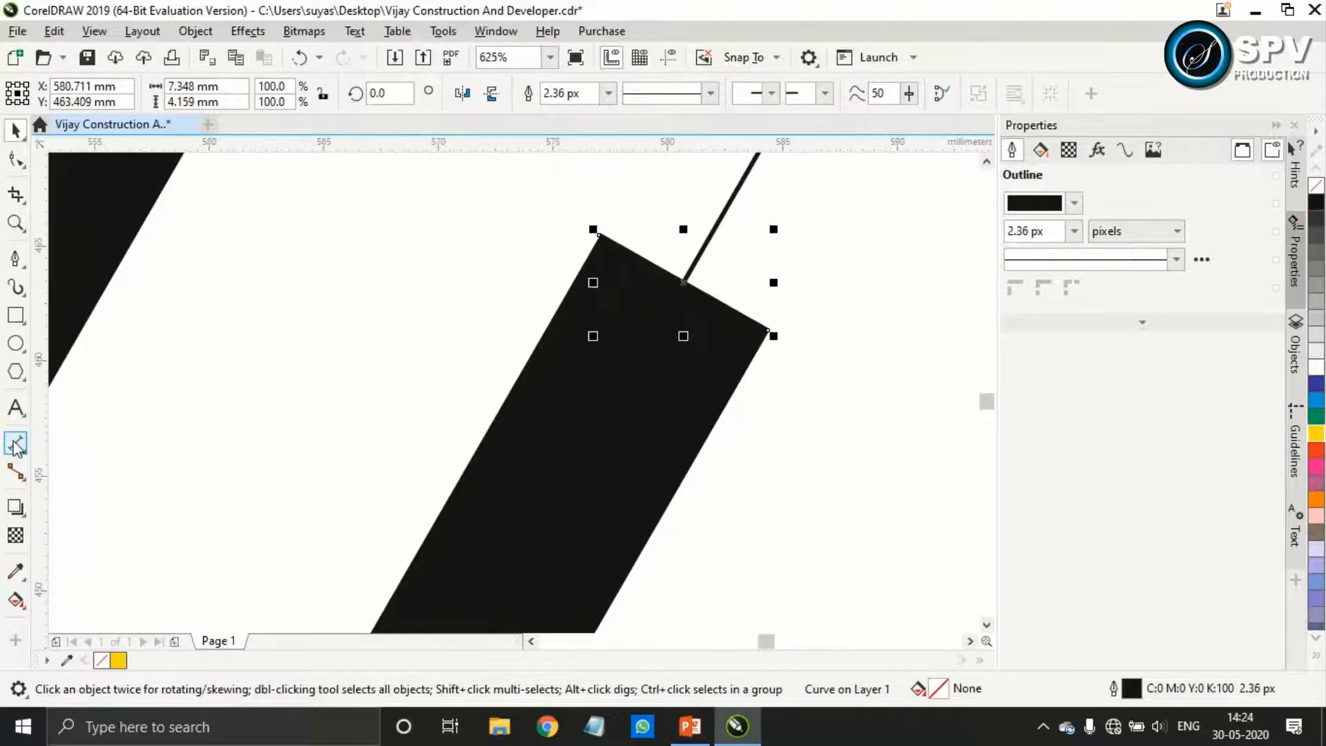
Dimension the right stroke's thickness across its square upper end, with the unit label hidden
{"action": "left_click", "coordinate": [15, 443]}
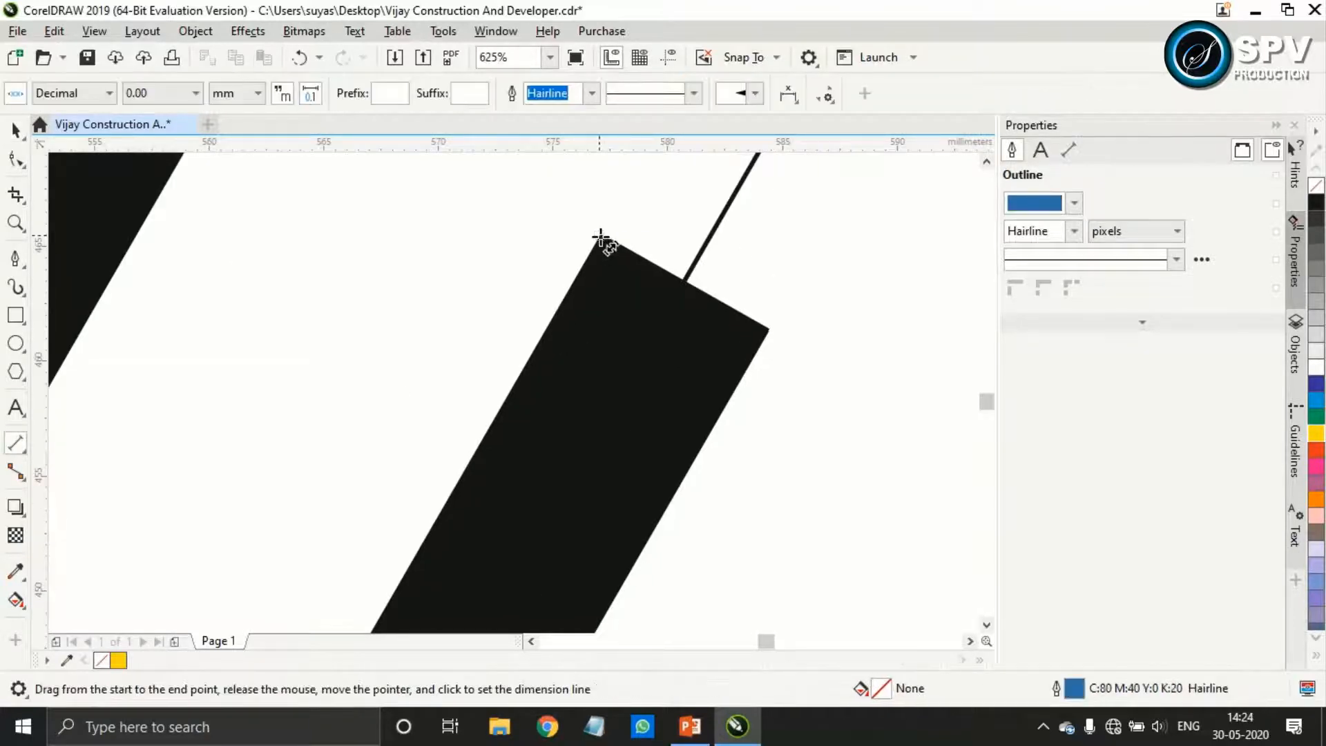
{"action": "left_click_drag", "start_coordinate": [601, 235], "coordinate": [768, 331]}
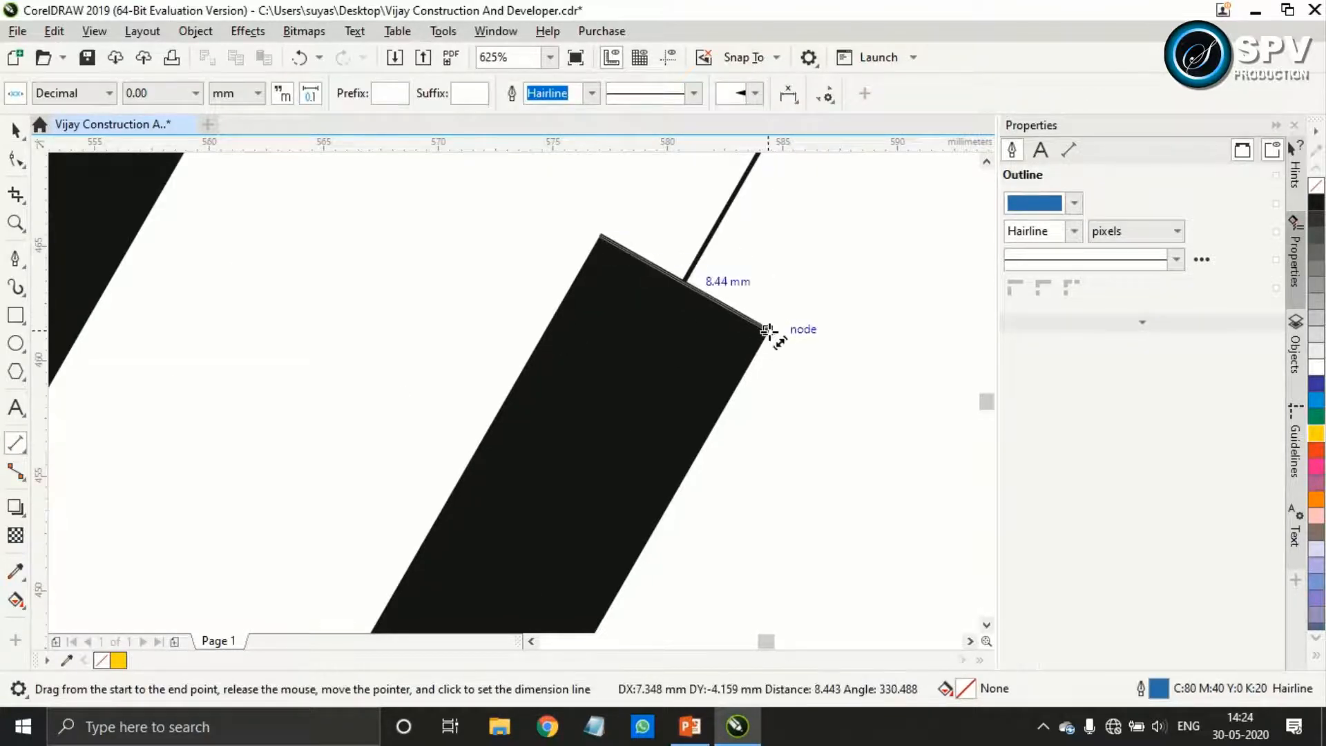
{"action": "left_click", "coordinate": [824, 260]}
{"action": "scroll", "coordinate": [797, 298], "scroll_direction": "down", "scroll_amount": 2}
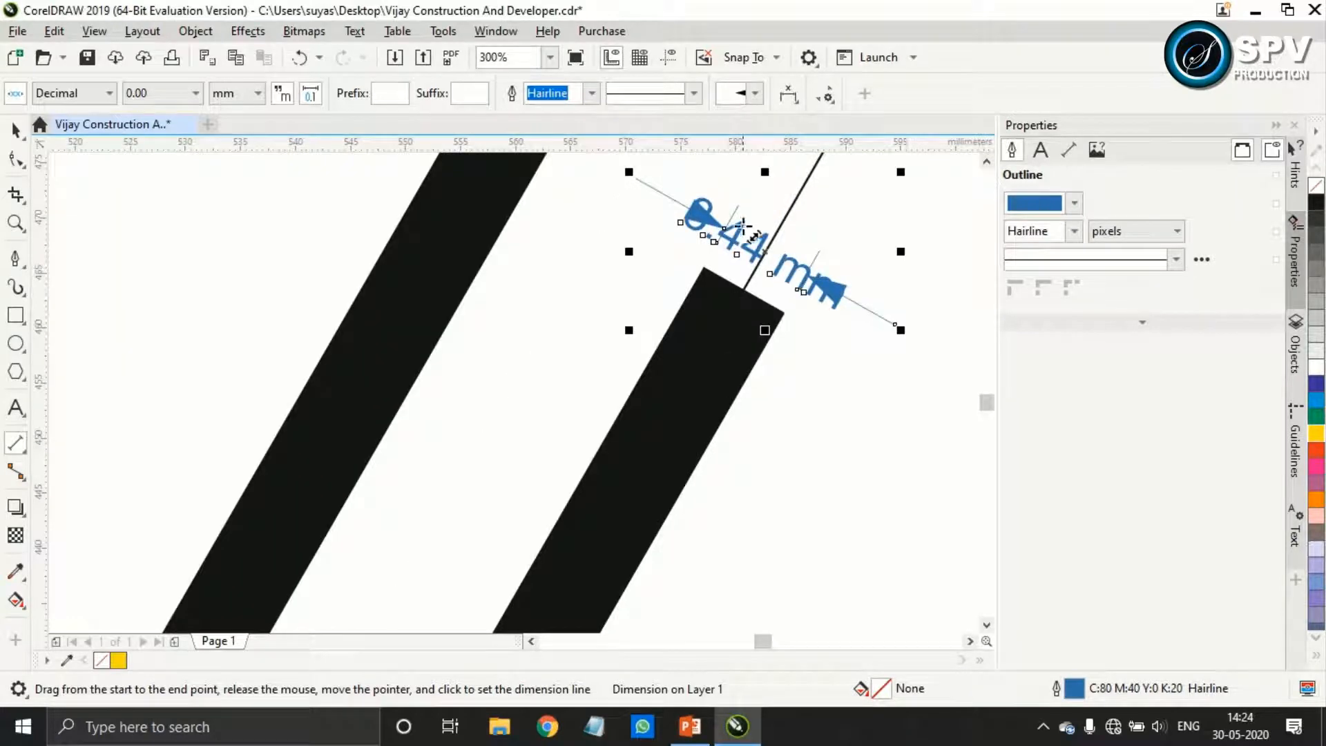
{"action": "left_click", "coordinate": [289, 95]}
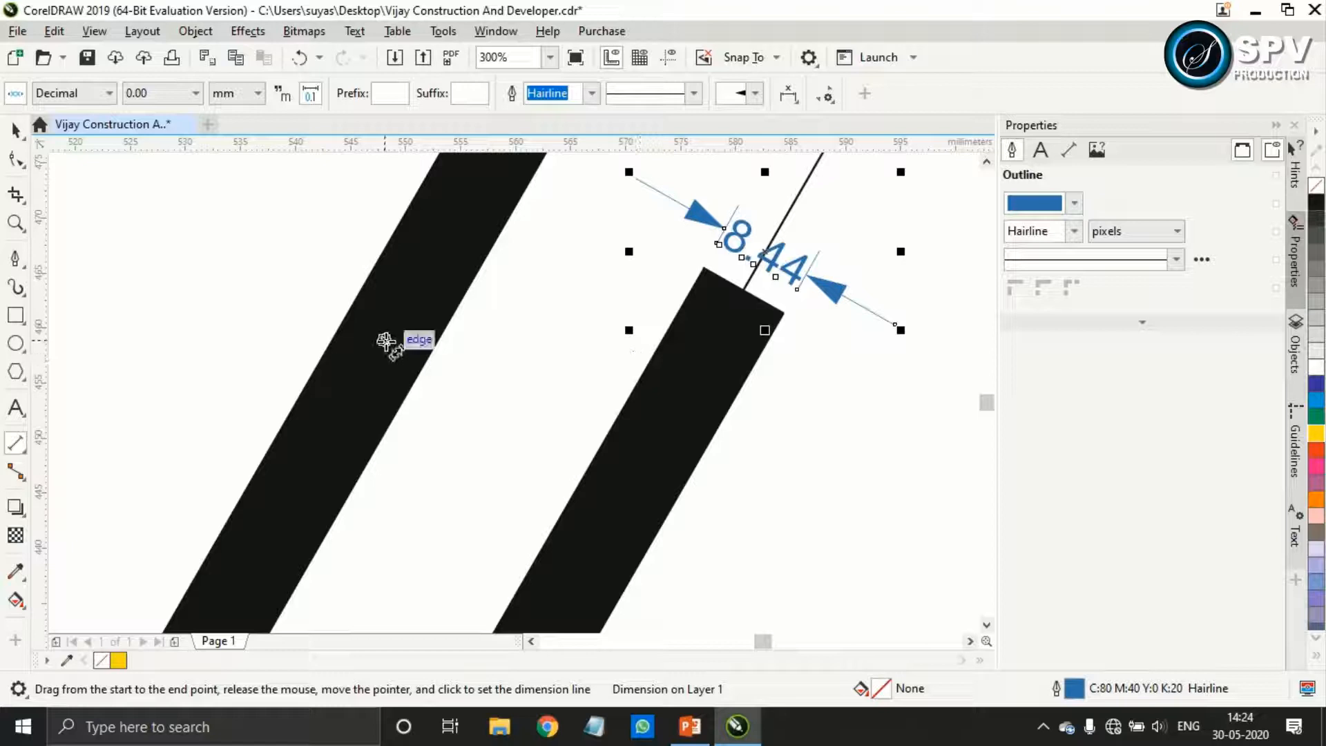
{"action": "left_click", "coordinate": [16, 129]}
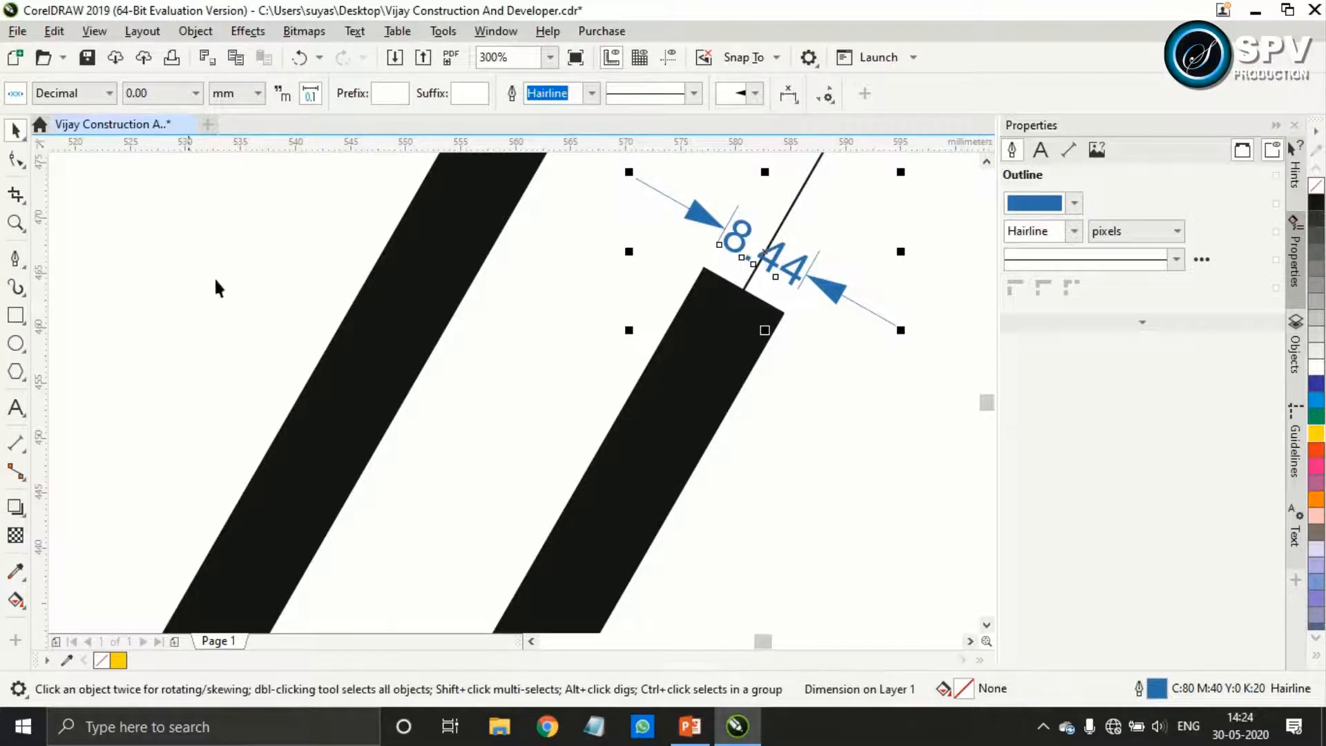
{"action": "left_click", "coordinate": [613, 367]}
Resize the tall rectangle beside the V to 8.44 mm wide and 120 mm high
{"action": "scroll", "coordinate": [688, 407], "scroll_direction": "down", "scroll_amount": 6}
{"action": "left_click", "coordinate": [387, 333]}
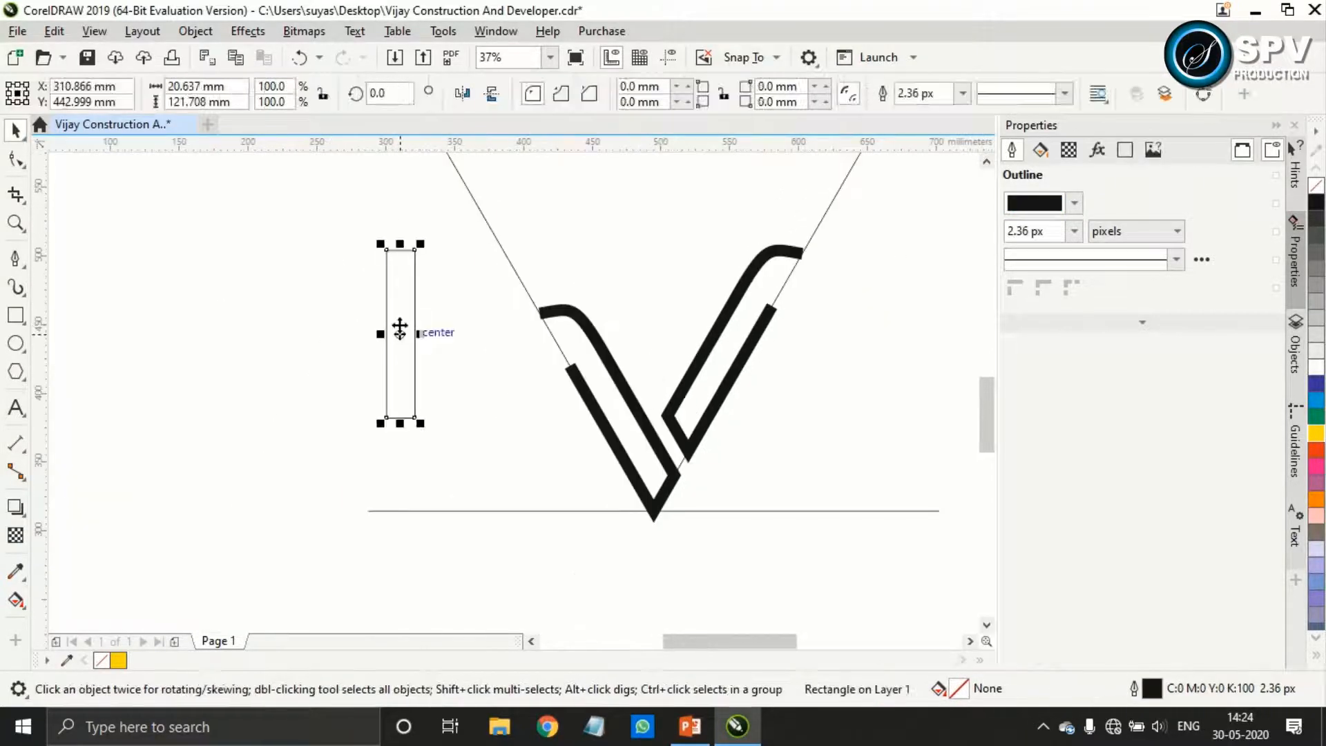
{"action": "double_click", "coordinate": [184, 86]}
{"action": "type", "text": "8."}
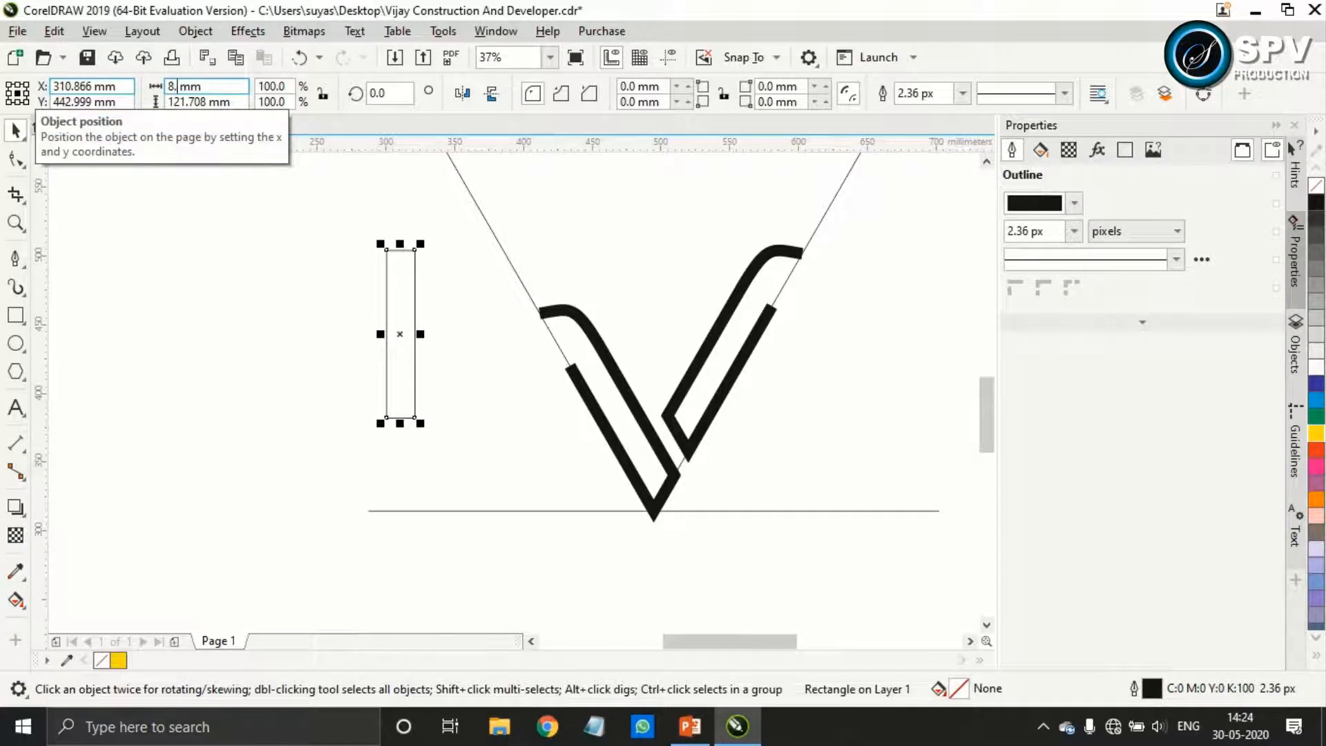
{"action": "type", "text": "44"}
{"action": "key", "text": "Return"}
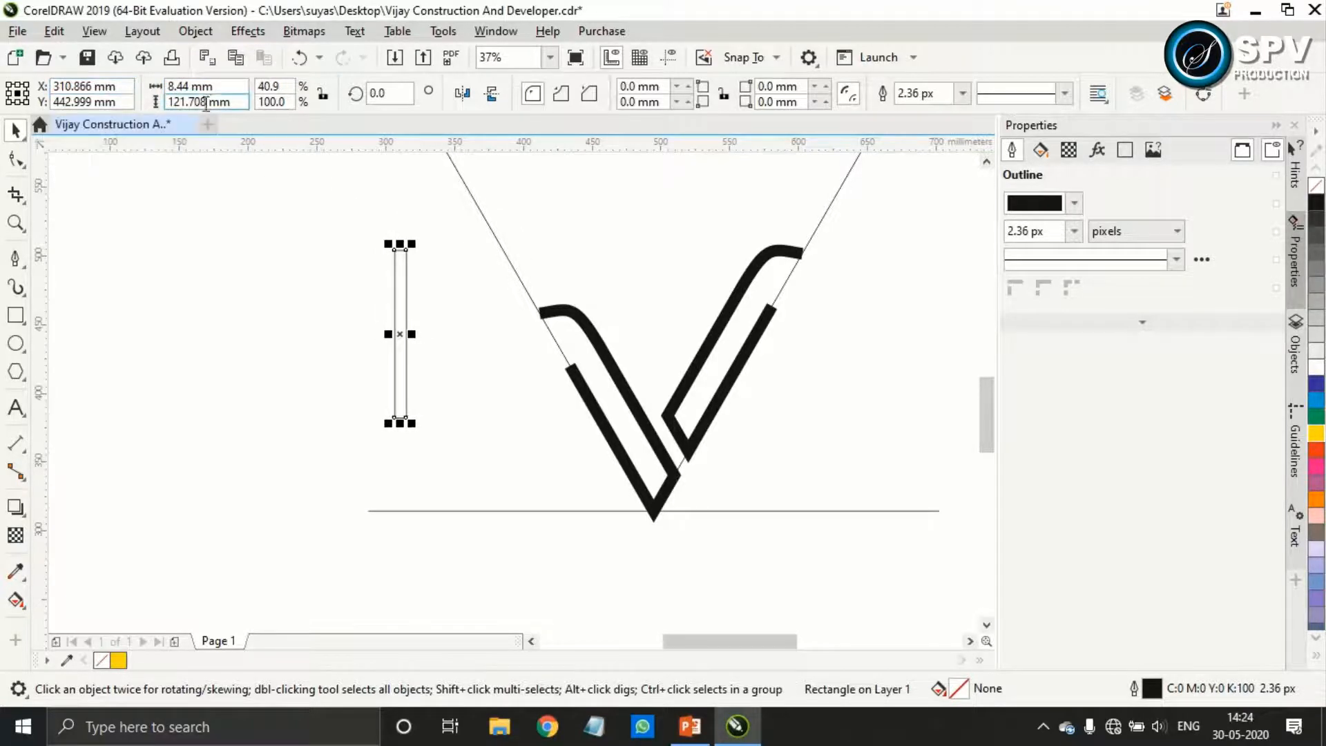
{"action": "type", "text": "1"}
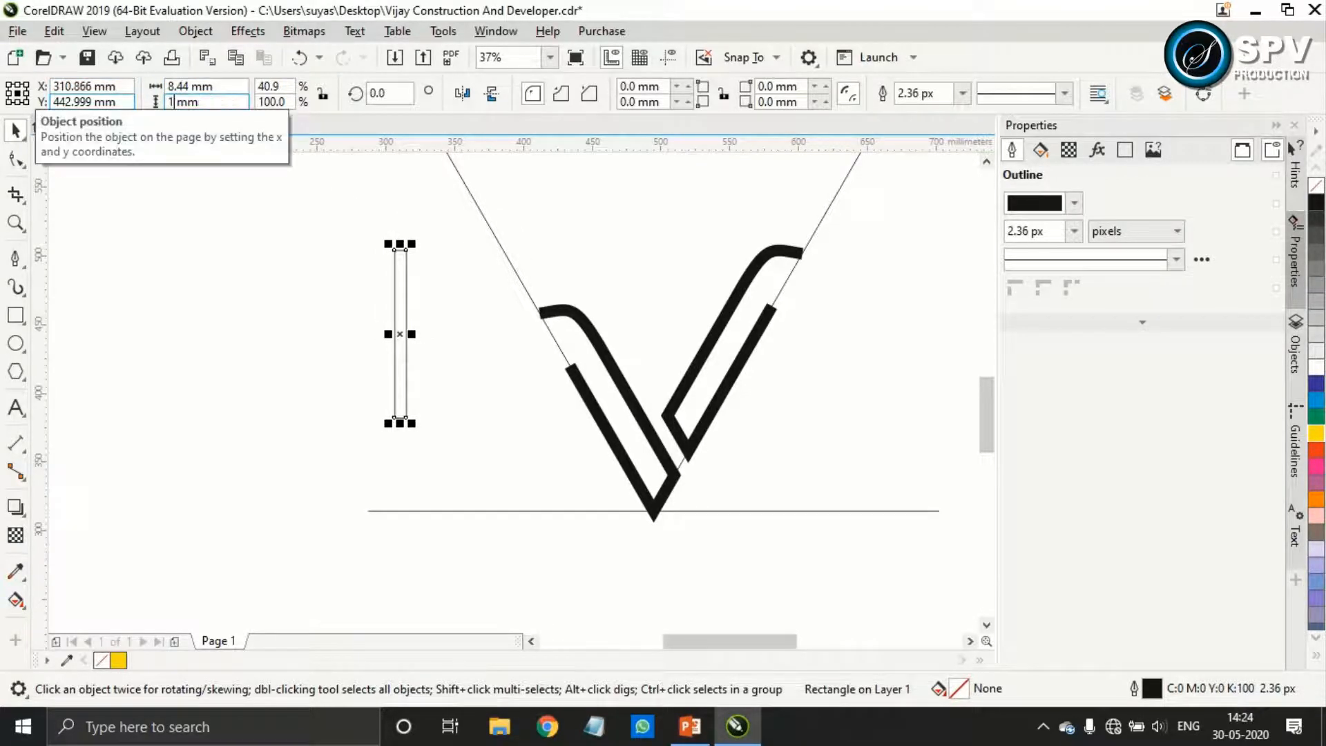
{"action": "key", "text": "Return"}
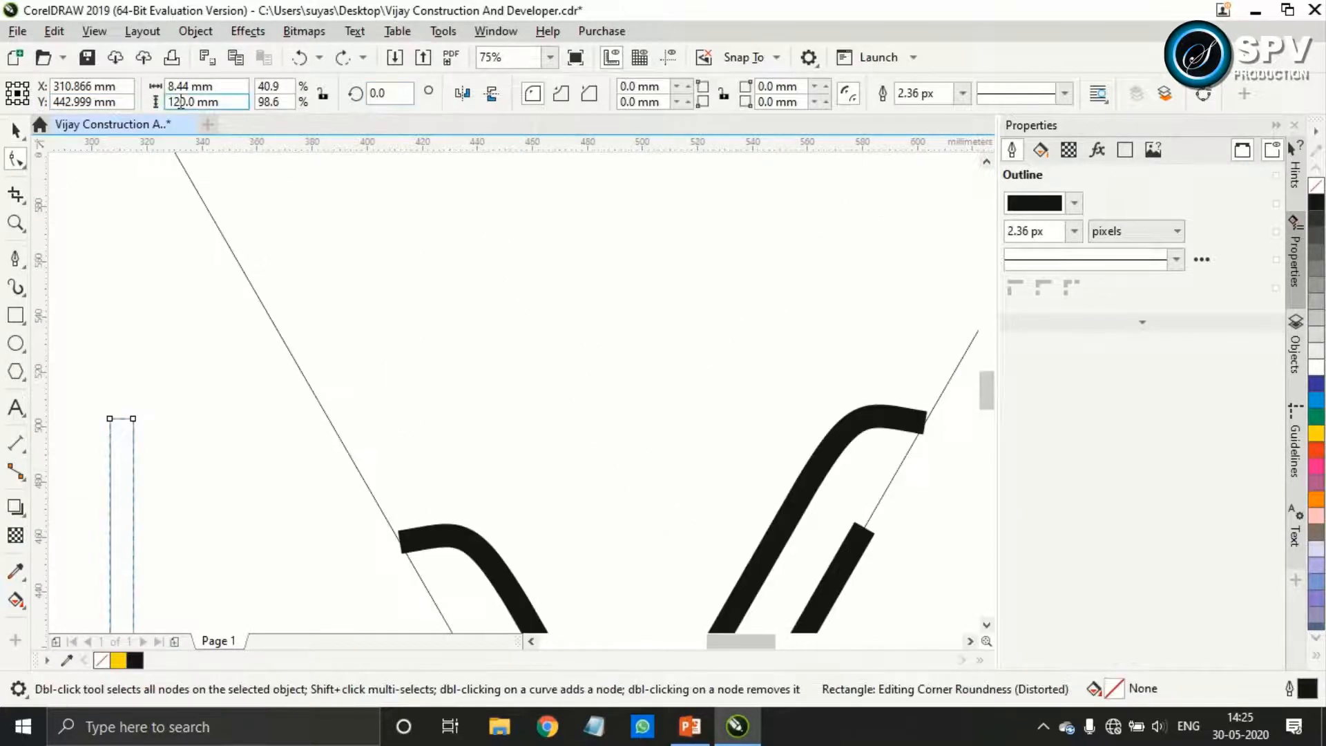
Try a 9 mm width for the tall rectangle and settle on 10 mm
{"action": "left_click", "coordinate": [189, 86]}
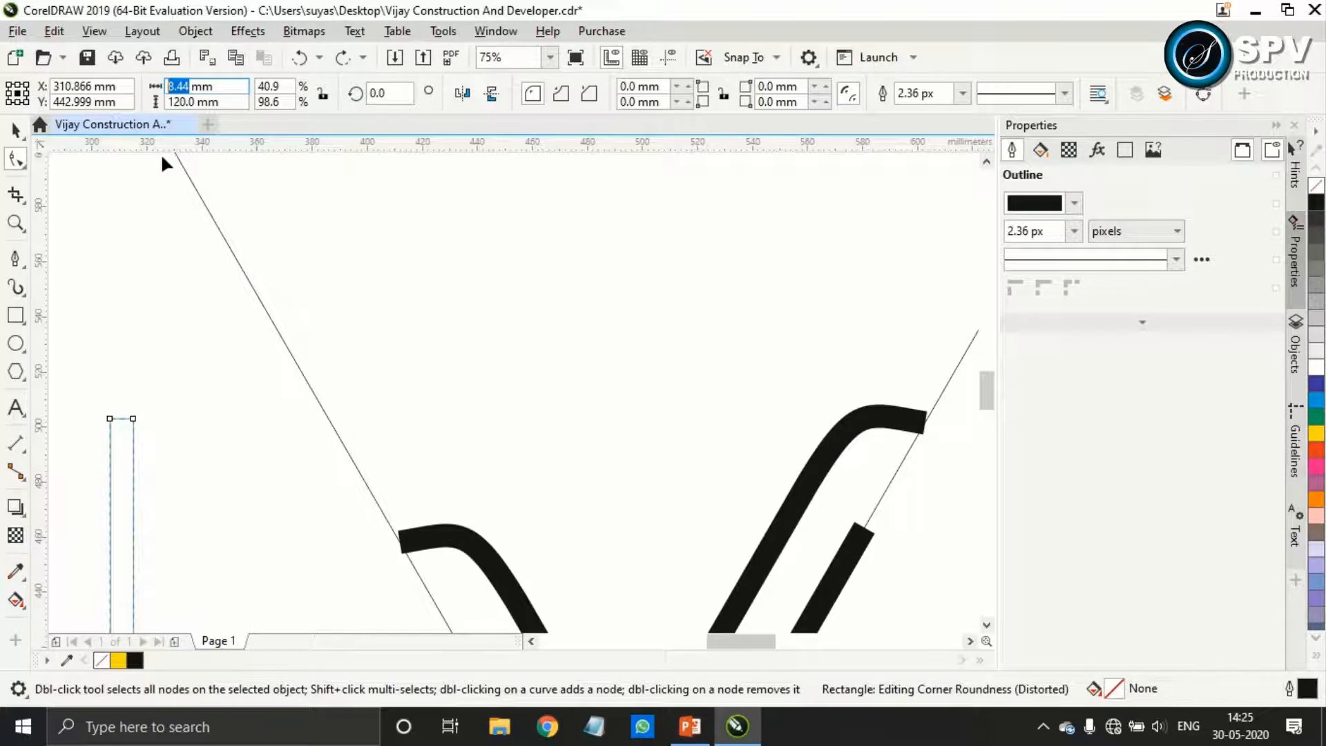
{"action": "type", "text": "9"}
{"action": "key", "text": "Return"}
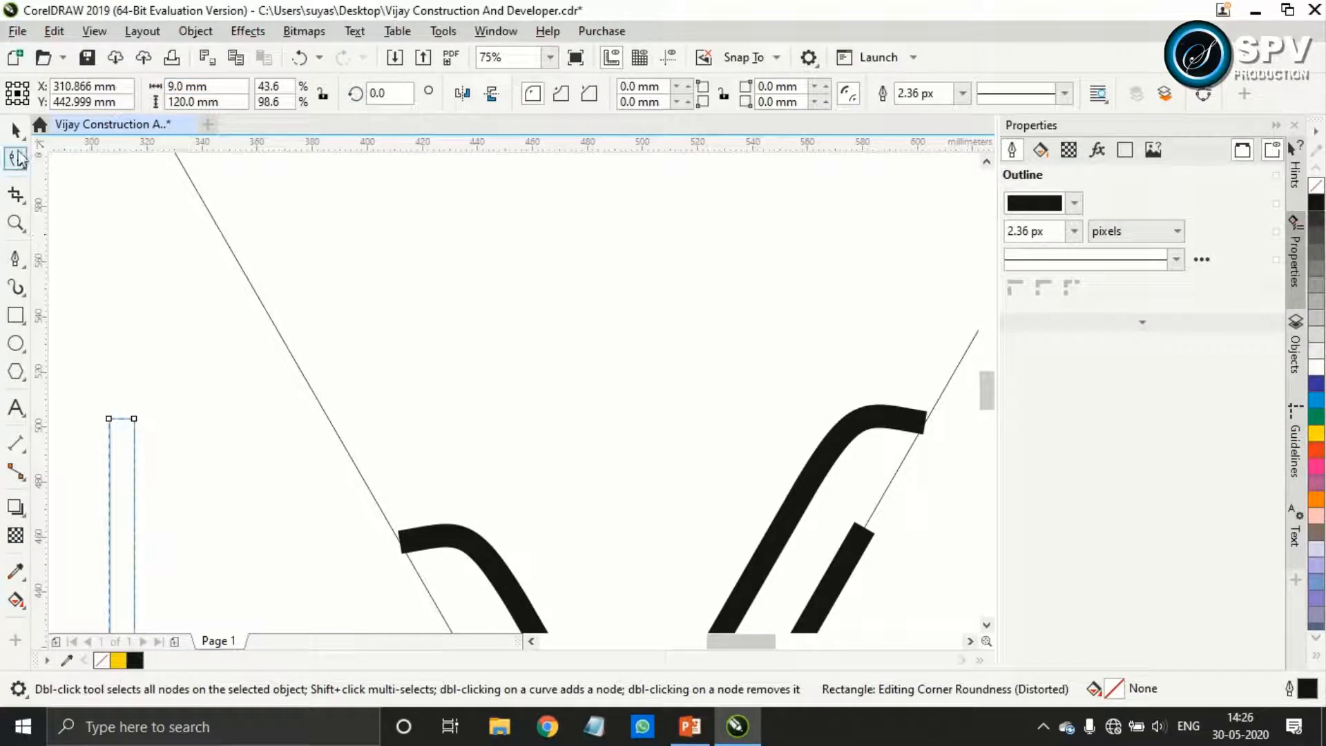
{"action": "left_click", "coordinate": [182, 86]}
{"action": "type", "text": "10"}
{"action": "key", "text": "Return"}
{"action": "left_click", "coordinate": [16, 130]}
Rotate the tall rectangle by -50 degrees
{"action": "left_click", "coordinate": [404, 94]}
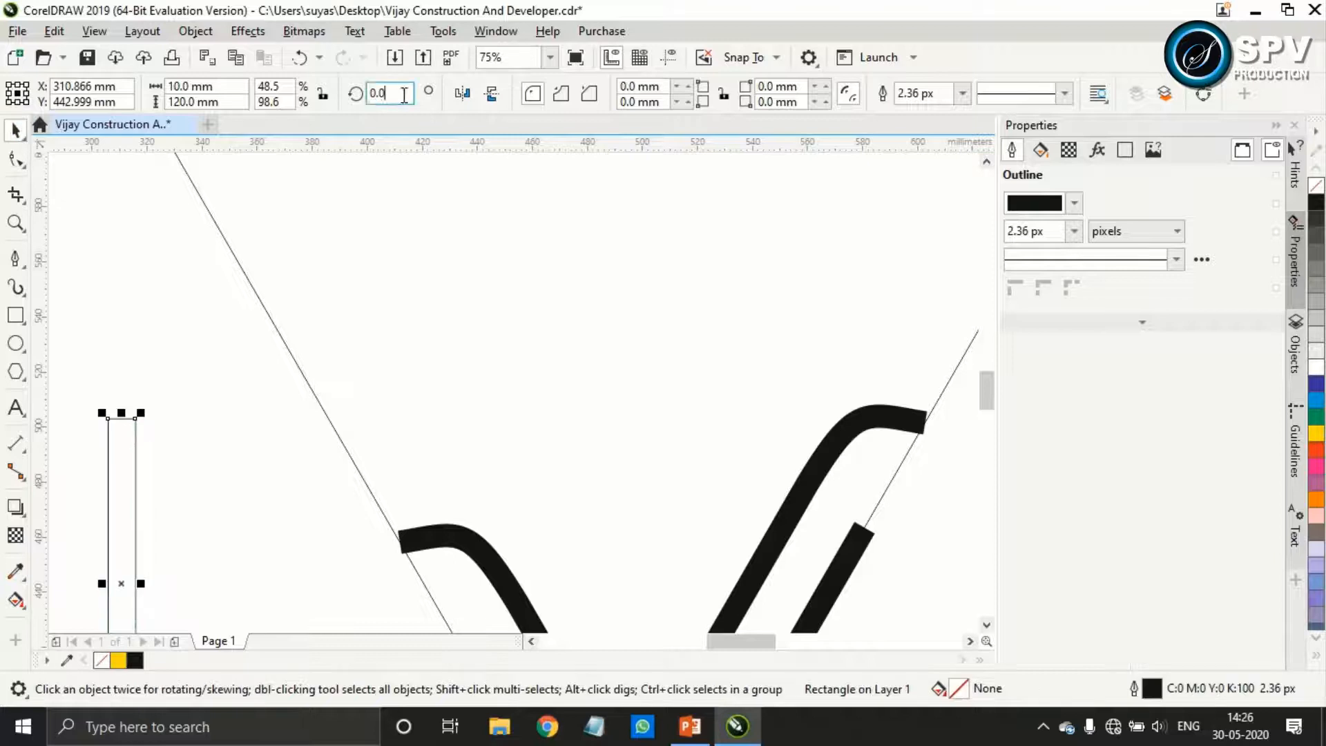
{"action": "key", "text": "BackSpace"}
{"action": "type", "text": "-50"}
{"action": "key", "text": "Return"}
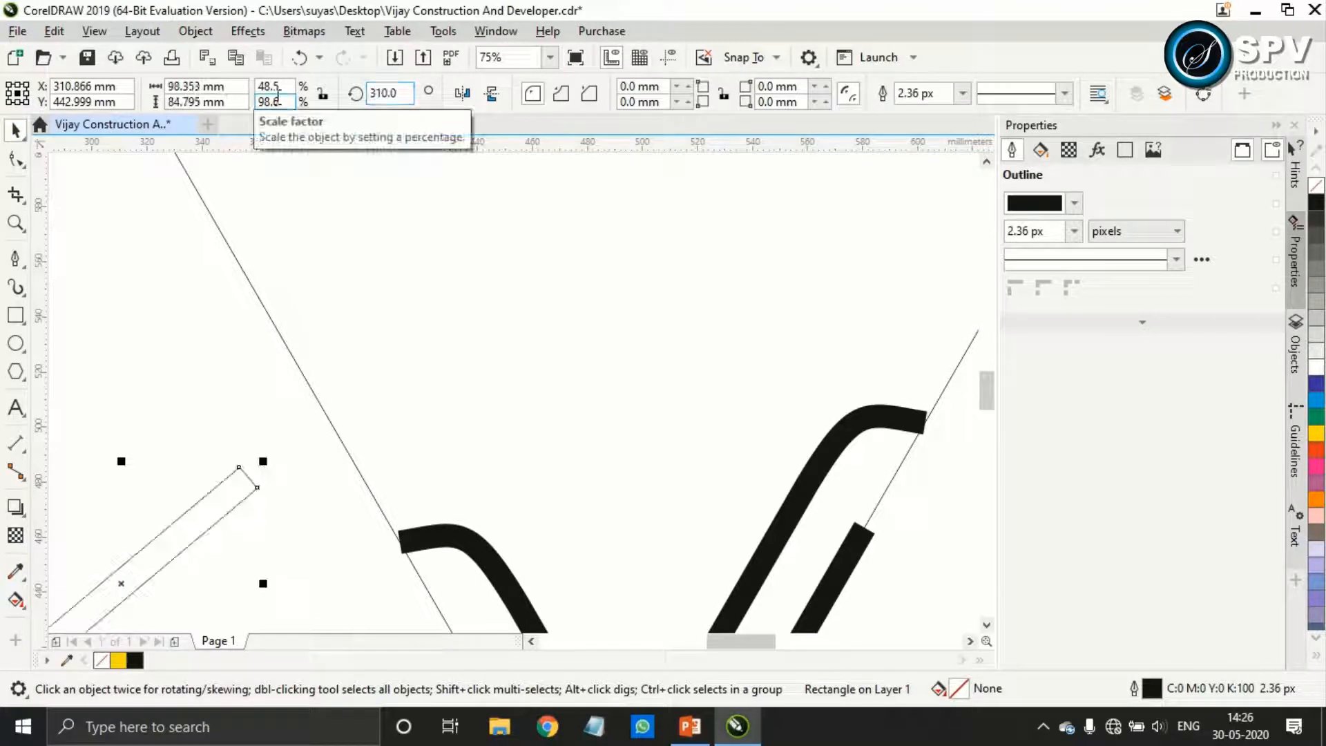
Place the slanted rectangle just above the left stroke's hooked end near the left guide line, and show the document grid
{"action": "left_click_drag", "start_coordinate": [122, 582], "coordinate": [508, 377]}
{"action": "left_click", "coordinate": [640, 57]}
{"action": "scroll", "coordinate": [614, 384], "scroll_direction": "down", "scroll_amount": 1}
{"action": "scroll", "coordinate": [620, 438], "scroll_direction": "up", "scroll_amount": 1}
{"action": "left_click_drag", "start_coordinate": [502, 322], "coordinate": [508, 334]}
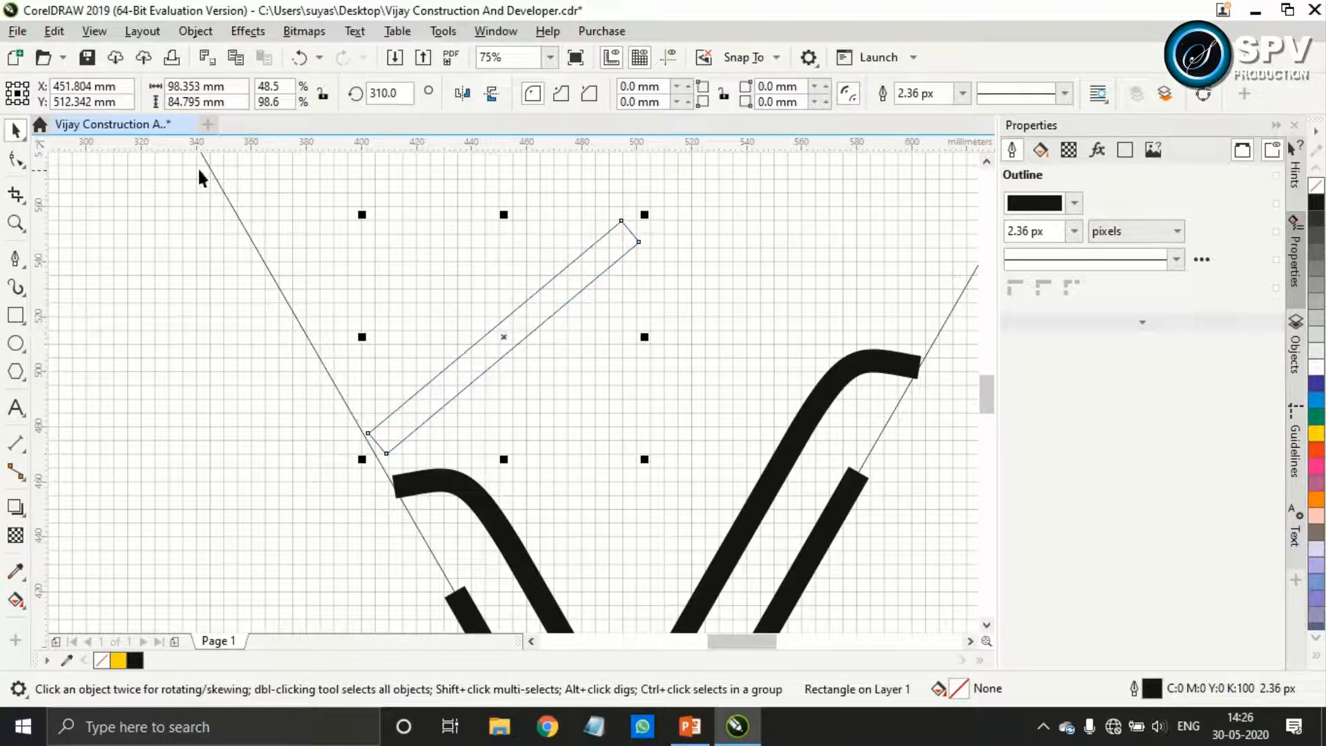
{"action": "left_click", "coordinate": [15, 159]}
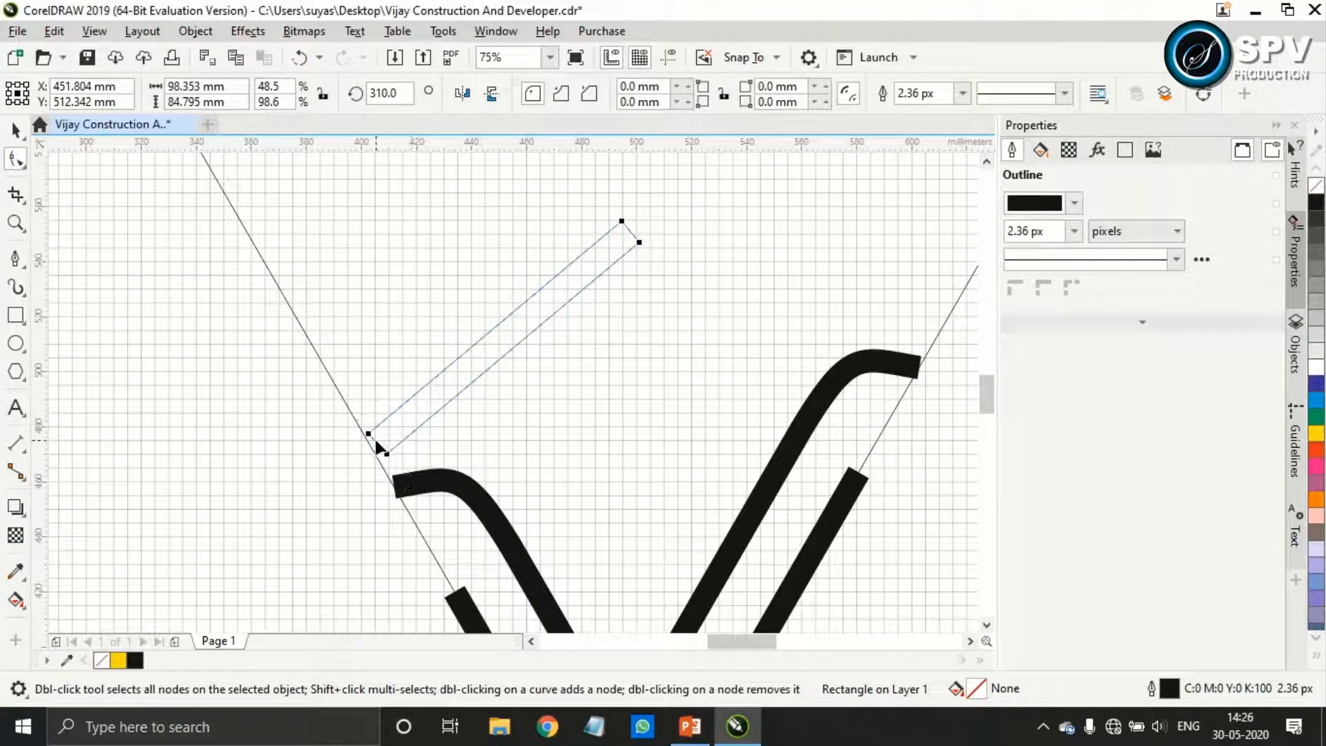
{"action": "left_click_drag", "start_coordinate": [368, 433], "coordinate": [351, 461]}
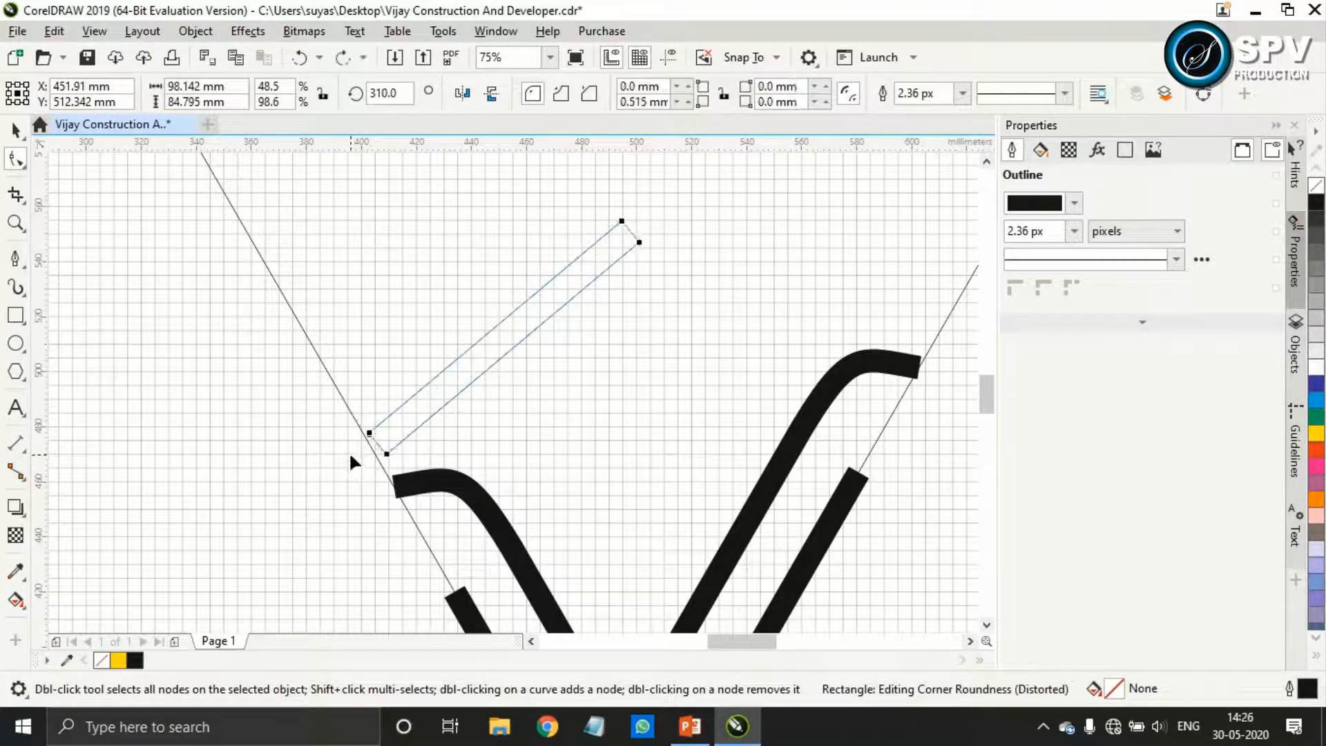
{"action": "key", "text": "ctrl+q"}
{"action": "scroll", "coordinate": [371, 440], "scroll_direction": "up", "scroll_amount": 2}
{"action": "key", "text": "ctrl+z"}
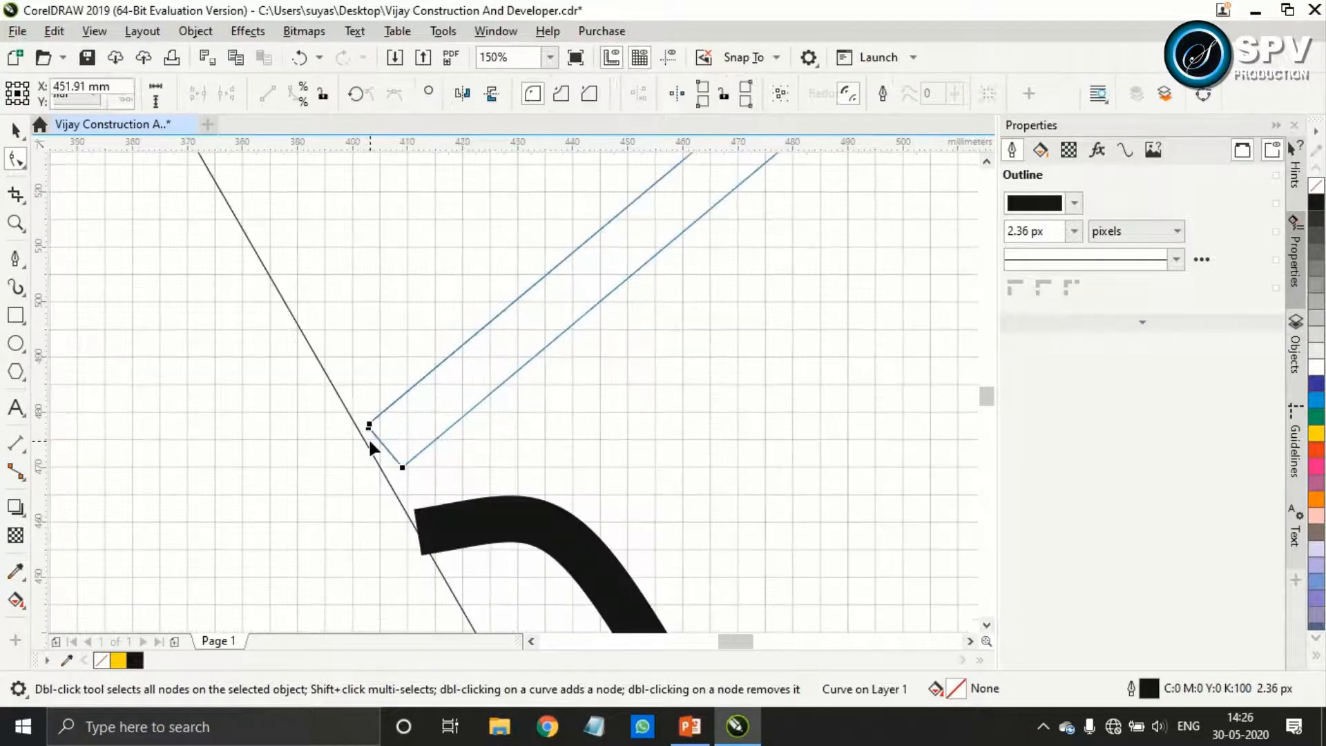
Convert the slanted rectangle to curves and pull its lower-left corner node outward past the left guide line into a pointed end
{"action": "key", "text": "ctrl+q"}
{"action": "left_click_drag", "start_coordinate": [368, 425], "coordinate": [292, 486]}
{"action": "scroll", "coordinate": [518, 509], "scroll_direction": "down", "scroll_amount": 2}
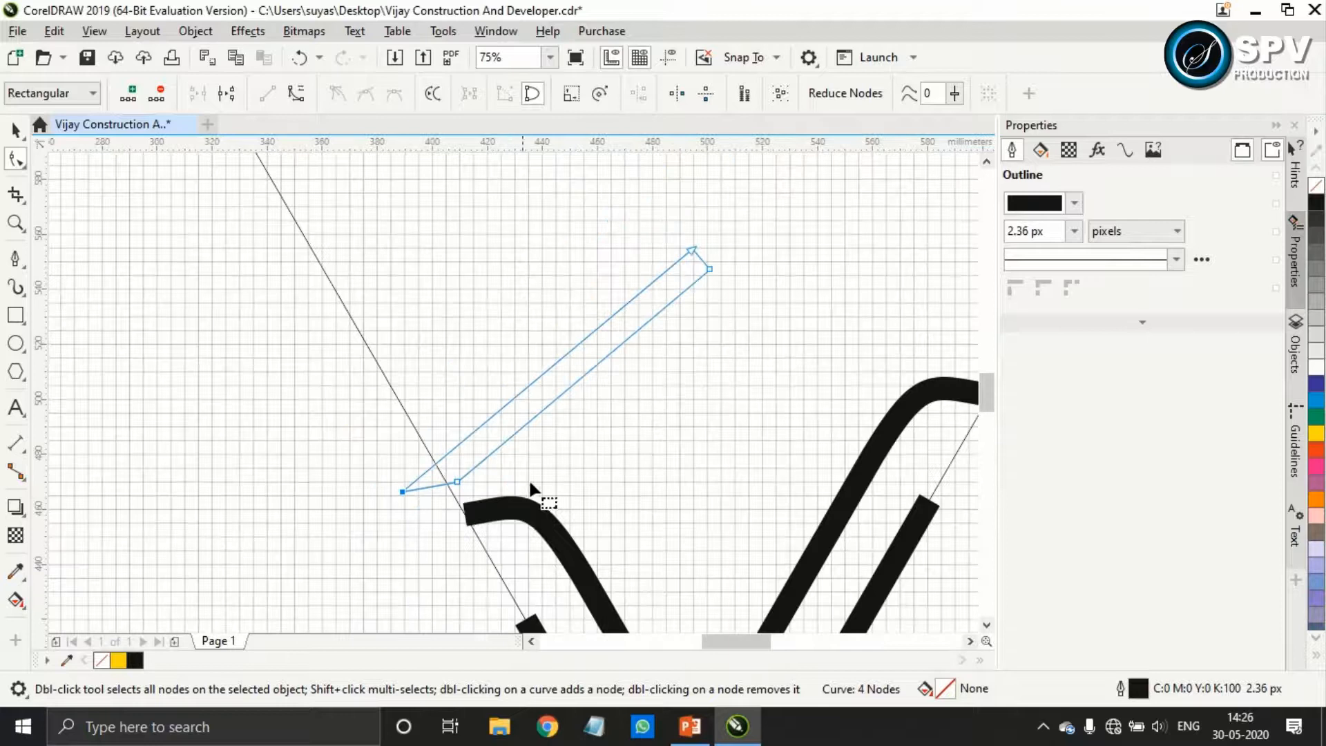
{"action": "left_click", "coordinate": [16, 135]}
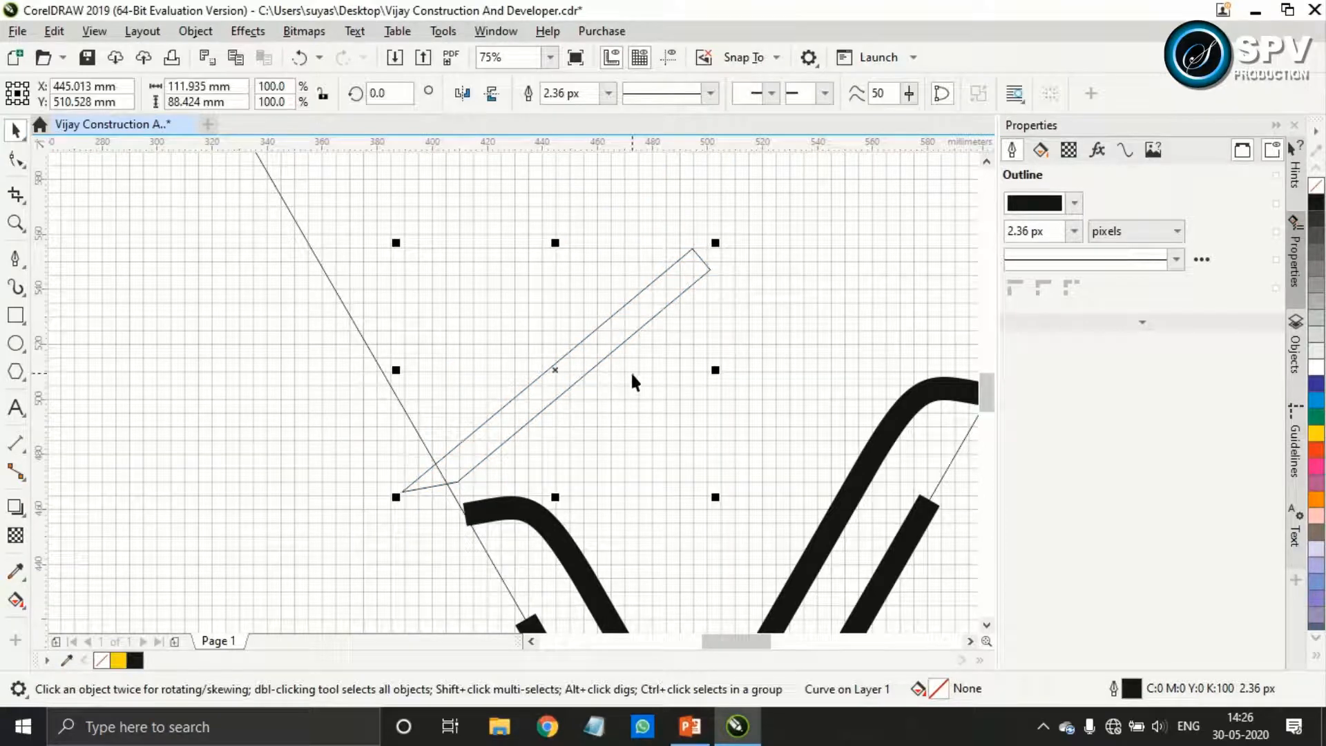
Draw a second vertical rectangle outside the left guide line and set its width to 10 mm
{"action": "left_click", "coordinate": [15, 315]}
{"action": "left_click_drag", "start_coordinate": [187, 225], "coordinate": [230, 457]}
{"action": "left_click", "coordinate": [202, 87]}
{"action": "type", "text": "10"}
{"action": "key", "text": "Return"}
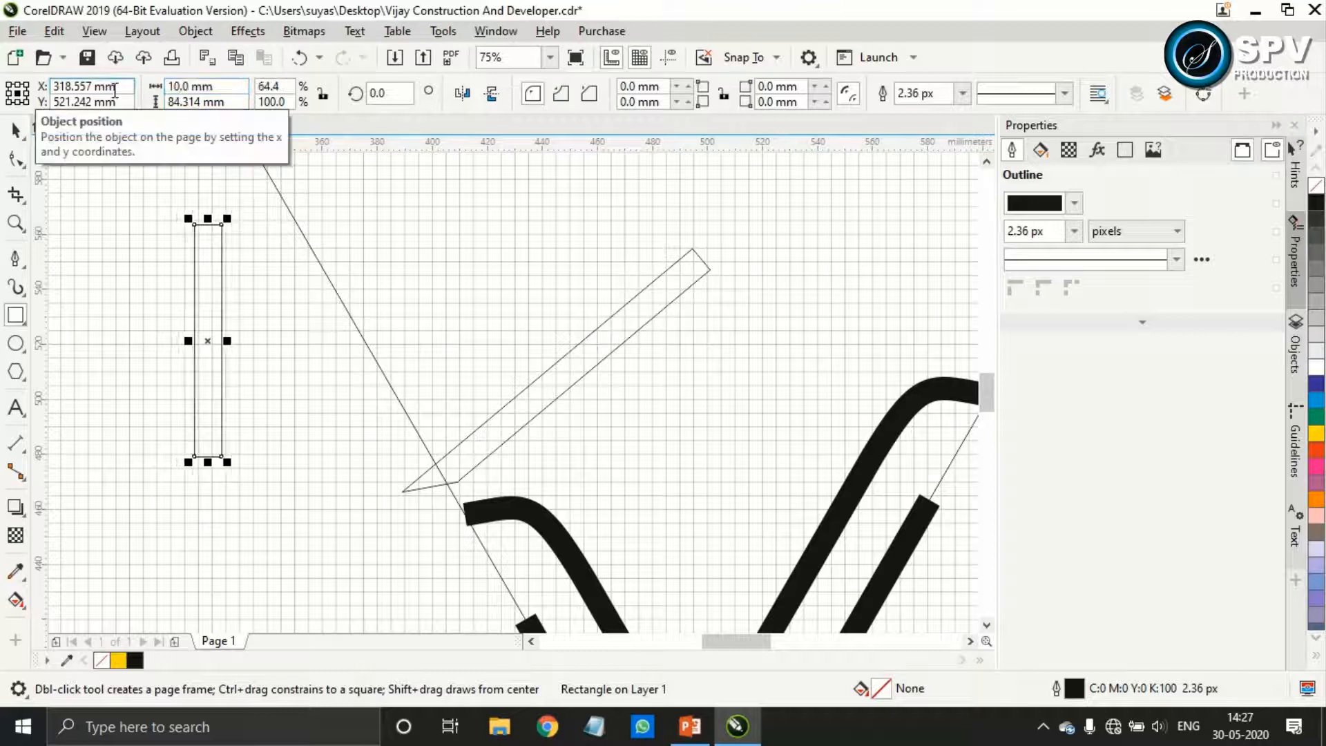
Try a 50 mm height for the second rectangle and settle on 80 mm
{"action": "left_click", "coordinate": [200, 101]}
{"action": "type", "text": "50"}
{"action": "key", "text": "Return"}
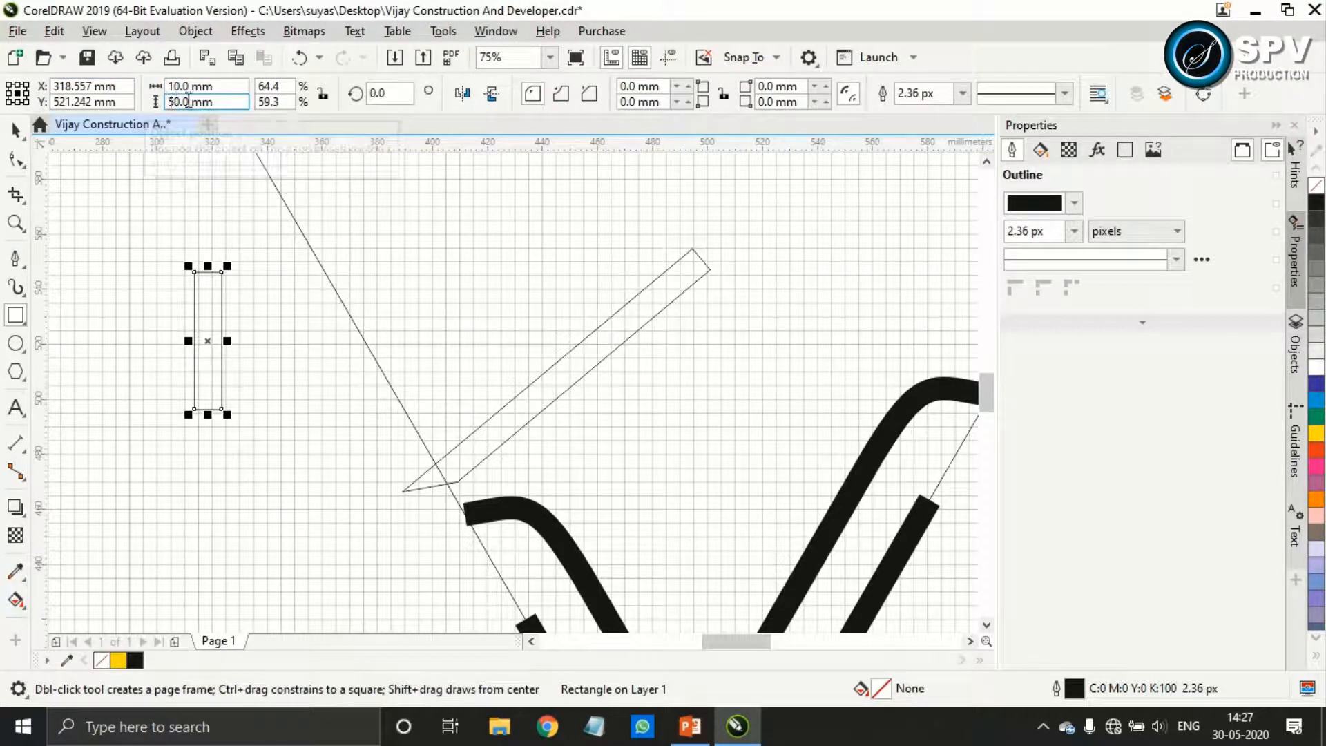
{"action": "type", "text": "80"}
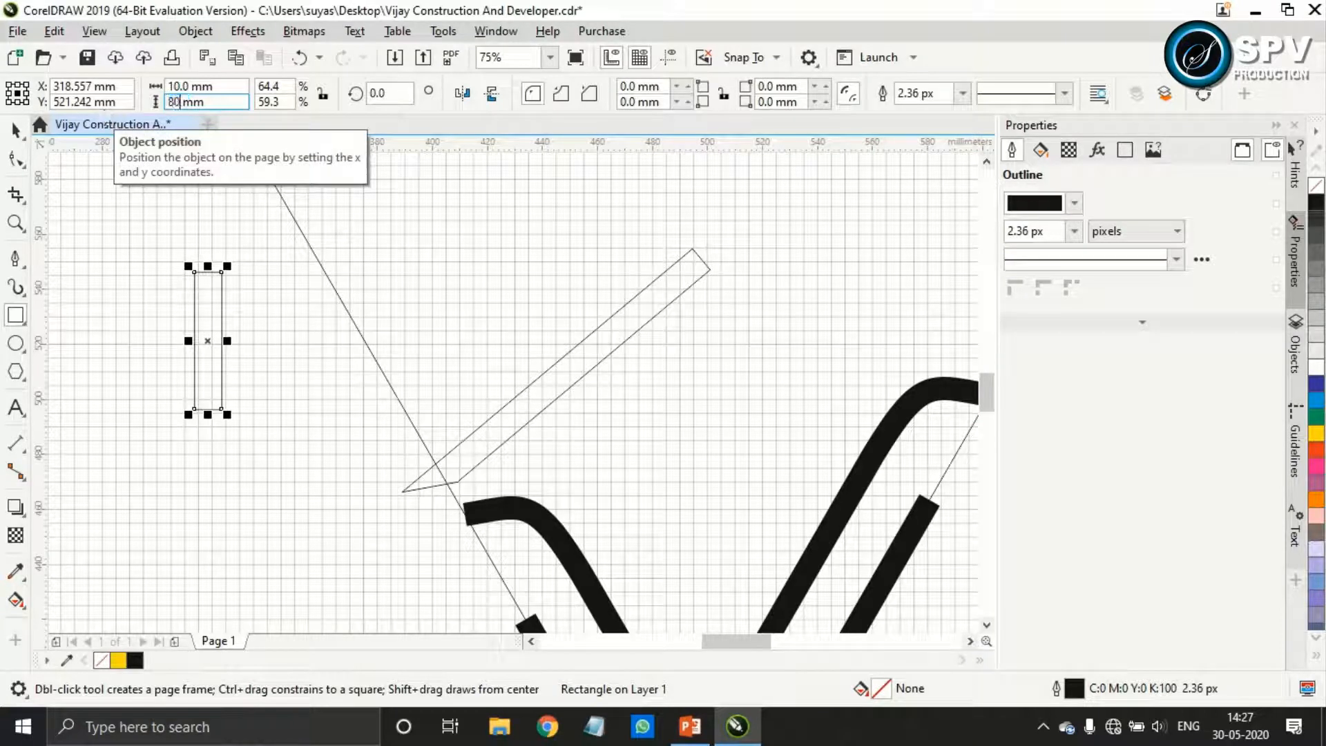
{"action": "key", "text": "Return"}
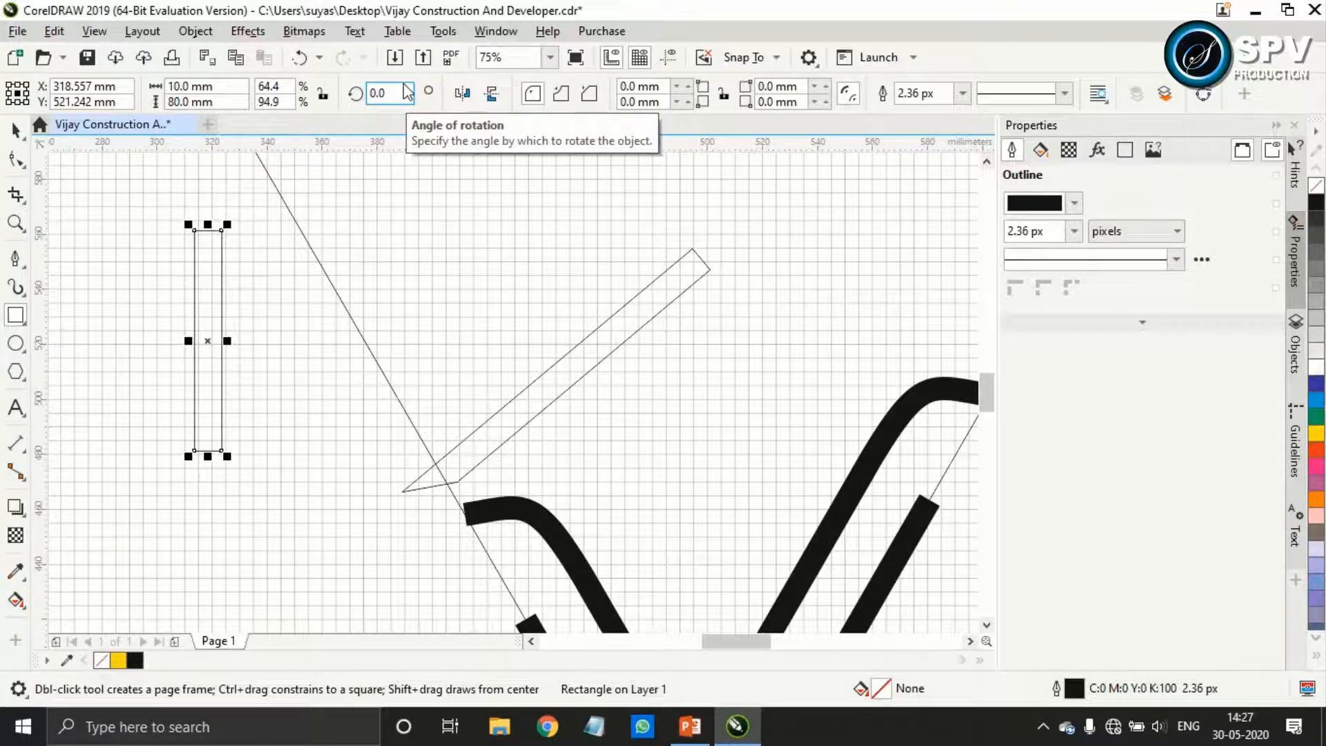
Move the vertical rectangle so its top-right corner meets the slanted bar's peak, and place its rotation centre on that corner
{"action": "left_click_drag", "start_coordinate": [208, 340], "coordinate": [706, 358]}
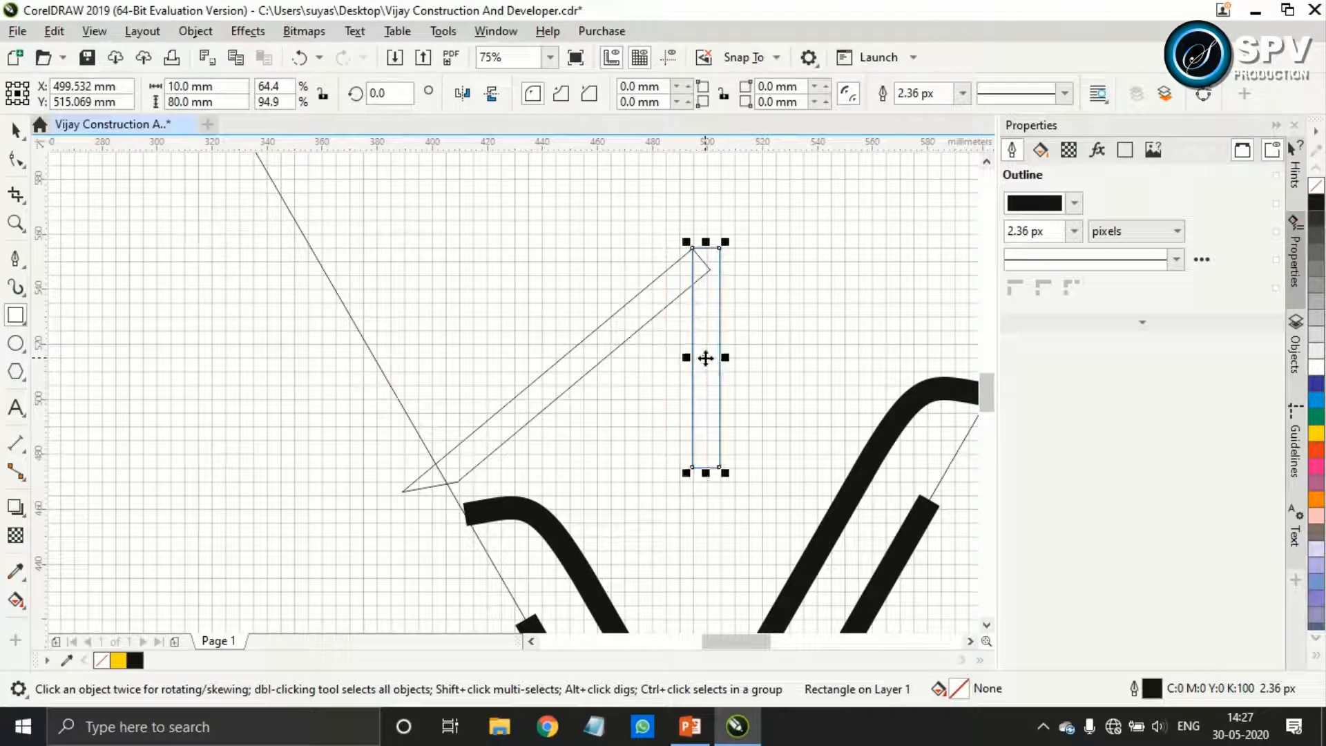
{"action": "left_click", "coordinate": [706, 357]}
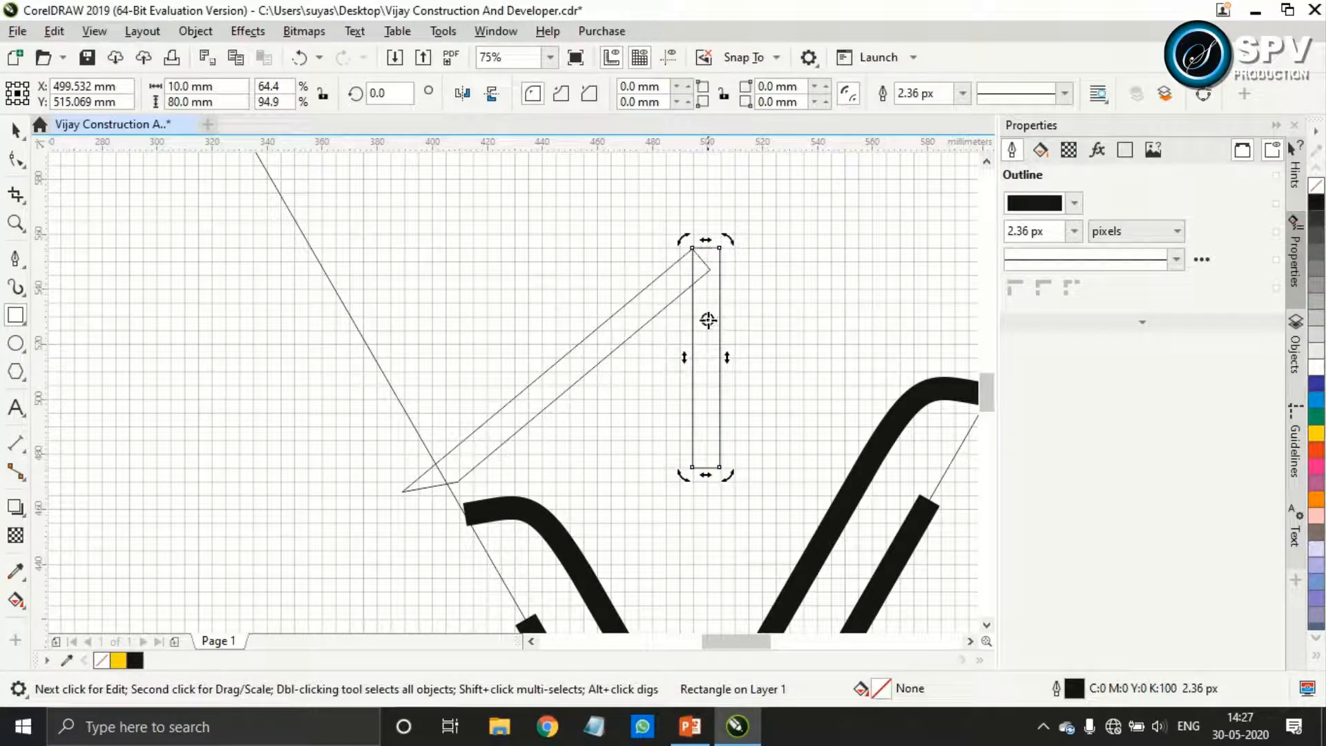
{"action": "left_click", "coordinate": [708, 355]}
{"action": "left_click_drag", "start_coordinate": [707, 356], "coordinate": [691, 248]}
{"action": "left_click", "coordinate": [683, 357]}
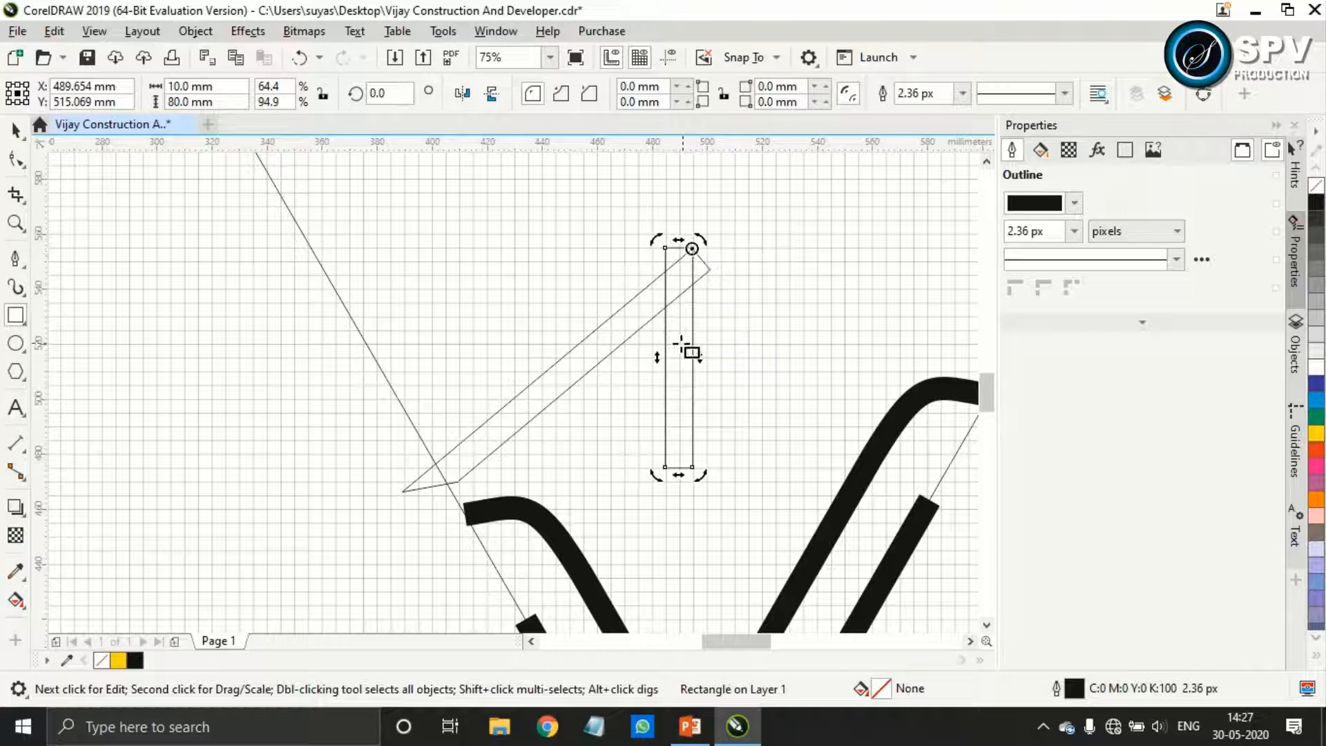
Rotate the rectangle about the peak to about 59.6° so it slopes down toward the right stroke
{"action": "left_click_drag", "start_coordinate": [699, 475], "coordinate": [846, 449]}
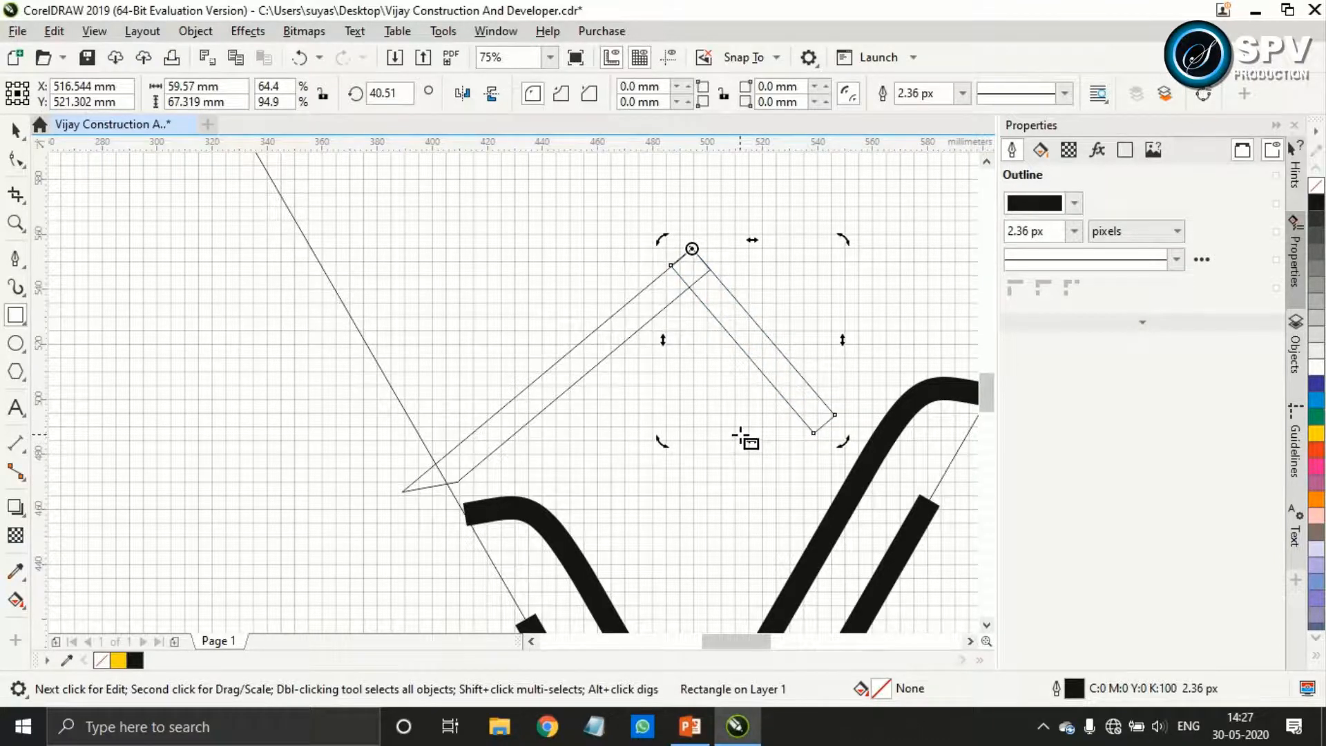
{"action": "scroll", "coordinate": [748, 438], "scroll_direction": "down", "scroll_amount": 1}
{"action": "scroll", "coordinate": [785, 424], "scroll_direction": "up", "scroll_amount": 2}
{"action": "scroll", "coordinate": [826, 449], "scroll_direction": "down", "scroll_amount": 1}
{"action": "left_click_drag", "start_coordinate": [827, 481], "coordinate": [903, 430]}
Convert the right roof bar to curves and reshape its lower end nodes into a horizontal pointed tip above the right stroke
{"action": "left_click", "coordinate": [16, 160]}
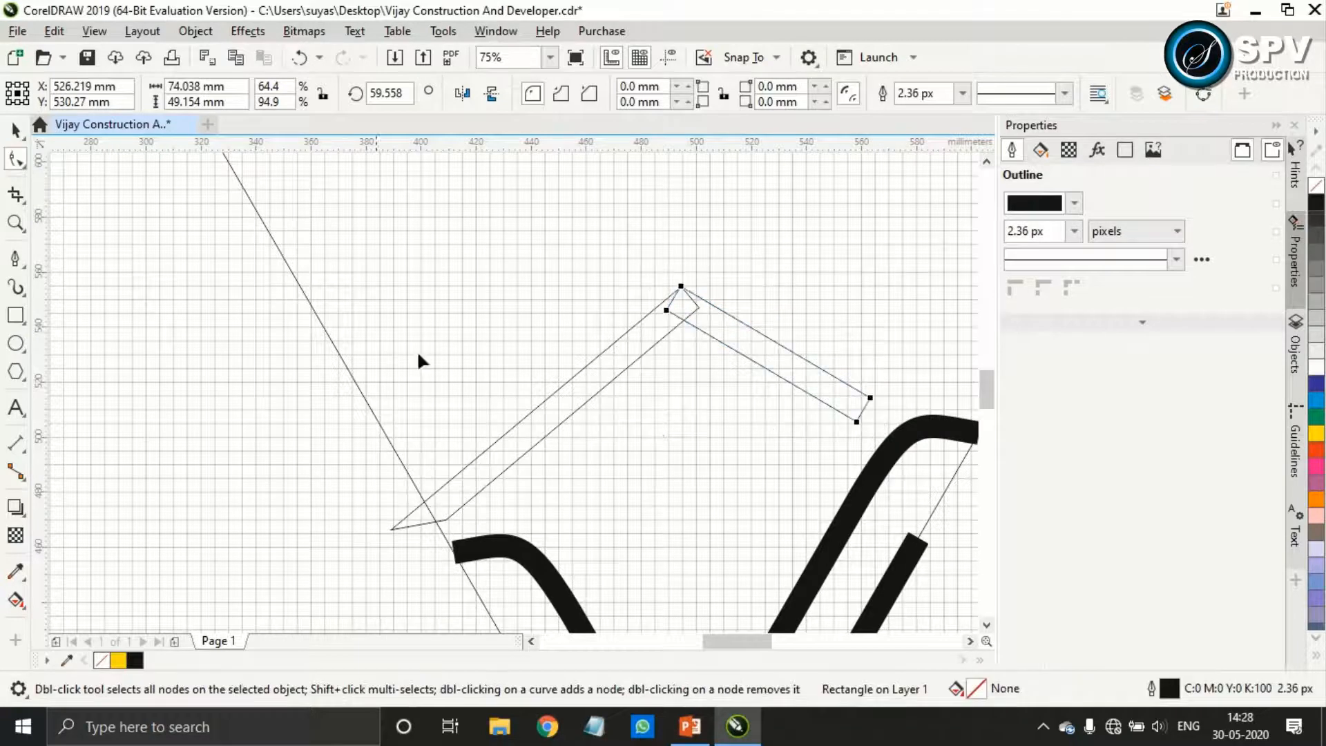
{"action": "key", "text": "ctrl+q"}
{"action": "scroll", "coordinate": [856, 420], "scroll_direction": "up", "scroll_amount": 2}
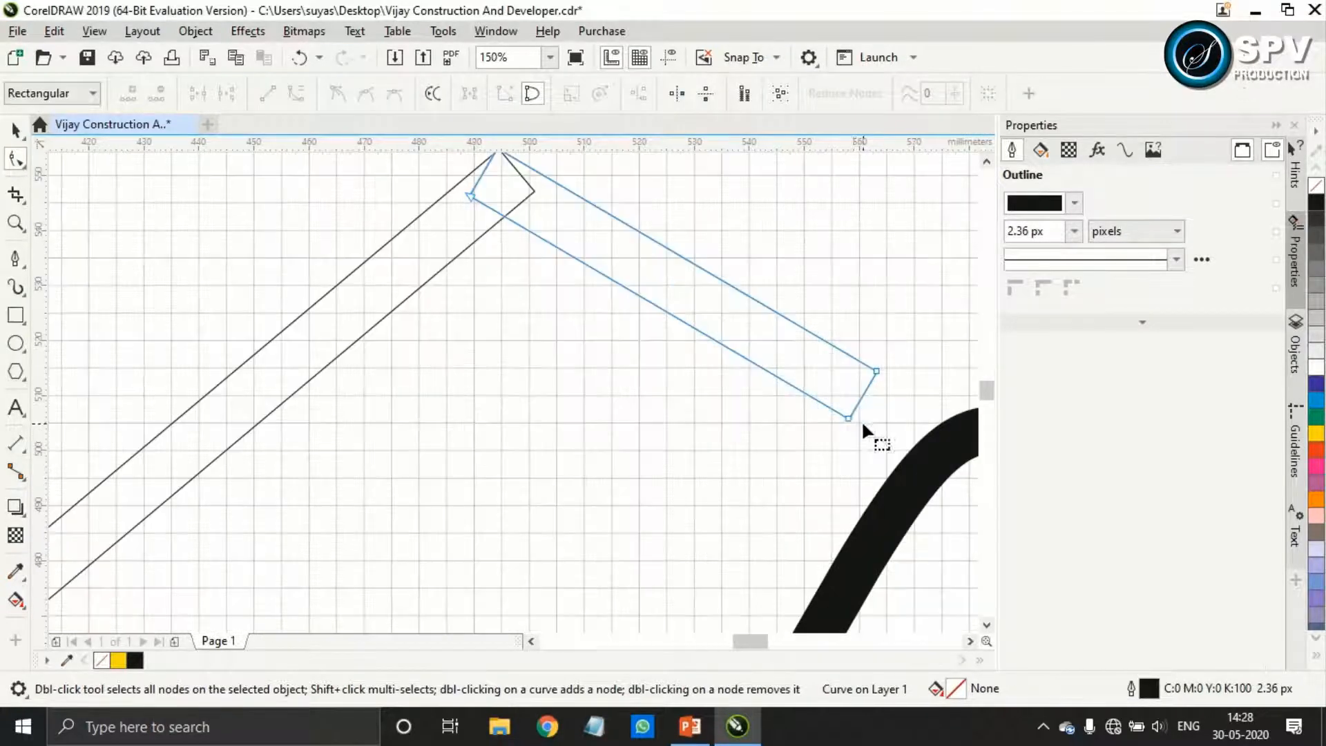
{"action": "left_click_drag", "start_coordinate": [878, 371], "coordinate": [827, 417]}
{"action": "left_click", "coordinate": [16, 160]}
{"action": "left_click_drag", "start_coordinate": [904, 381], "coordinate": [667, 452]}
{"action": "left_click_drag", "start_coordinate": [720, 417], "coordinate": [672, 391]}
{"action": "scroll", "coordinate": [630, 413], "scroll_direction": "down", "scroll_amount": 2}
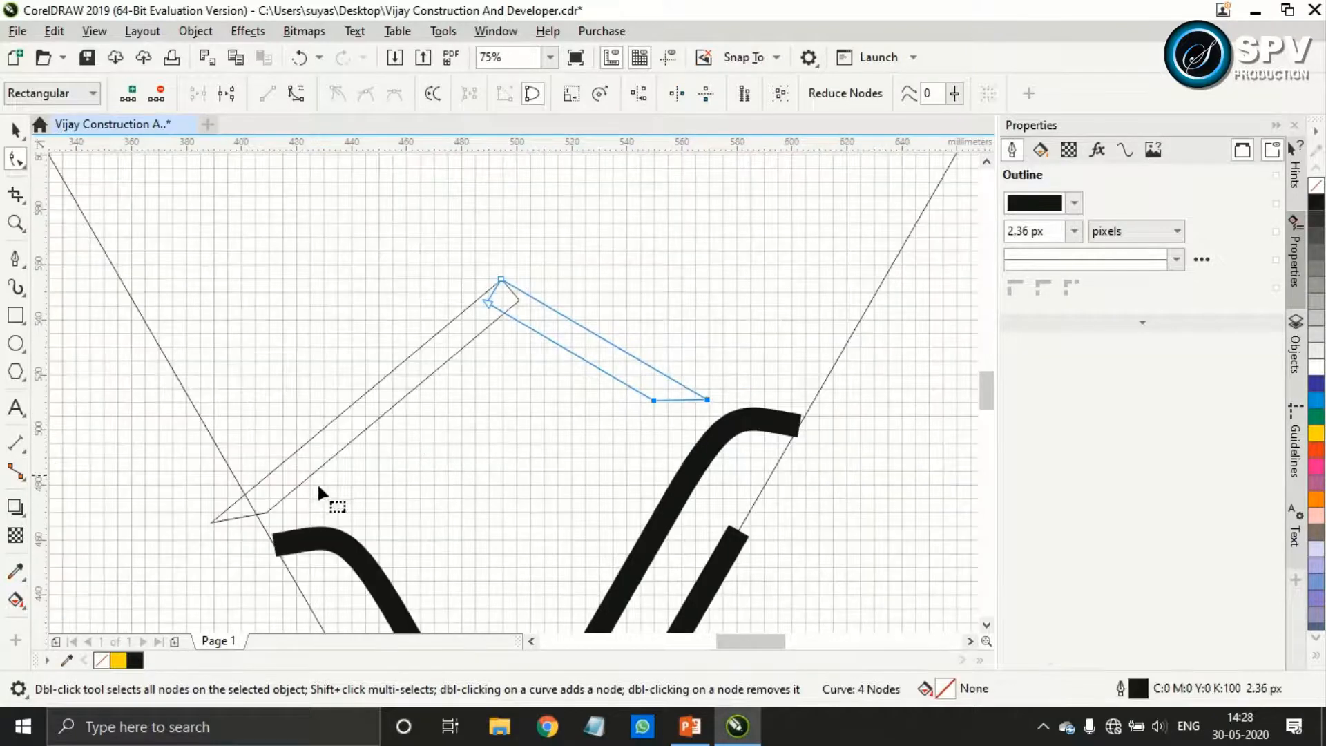
Pull the left roof bar's outer tip node up and inward along the bar so its lower end is cut horizontally
{"action": "scroll", "coordinate": [189, 507], "scroll_direction": "up", "scroll_amount": 2}
{"action": "left_click_drag", "start_coordinate": [188, 507], "coordinate": [345, 536]}
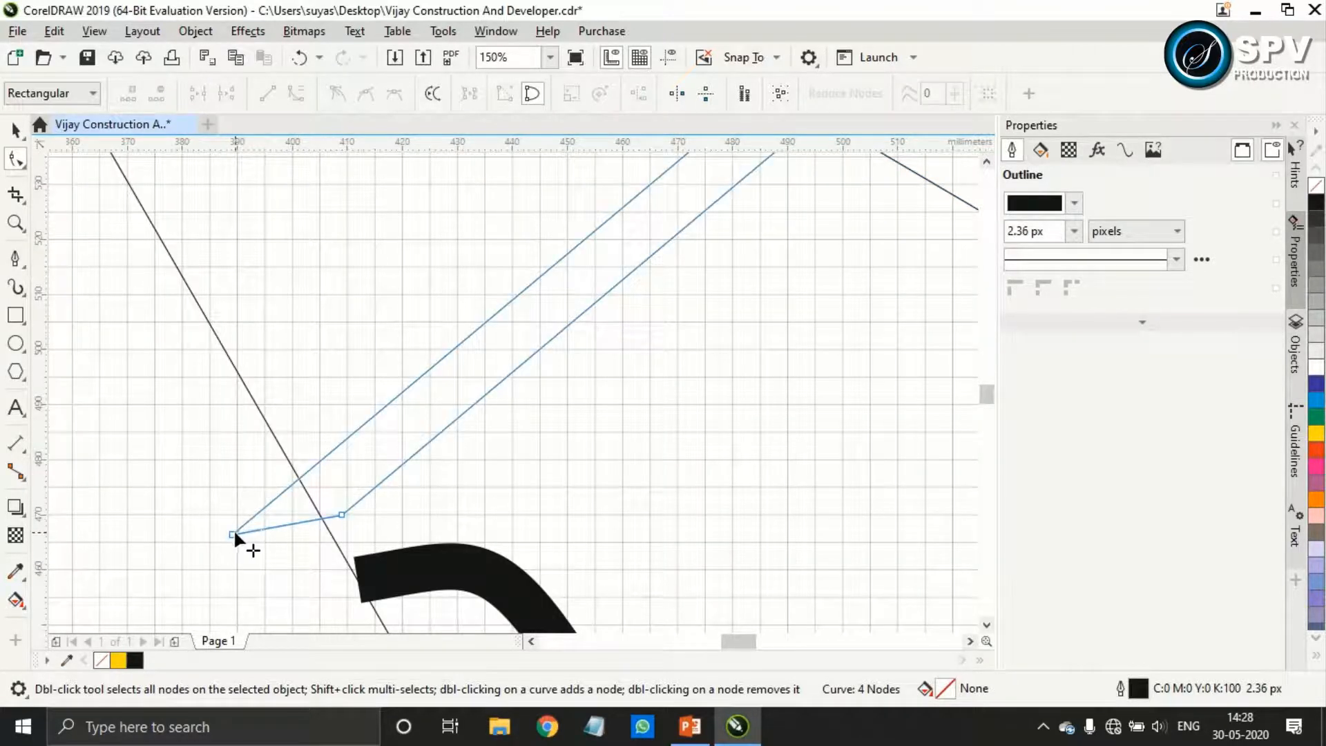
{"action": "left_click_drag", "start_coordinate": [235, 534], "coordinate": [257, 515]}
{"action": "scroll", "coordinate": [677, 468], "scroll_direction": "down", "scroll_amount": 2}
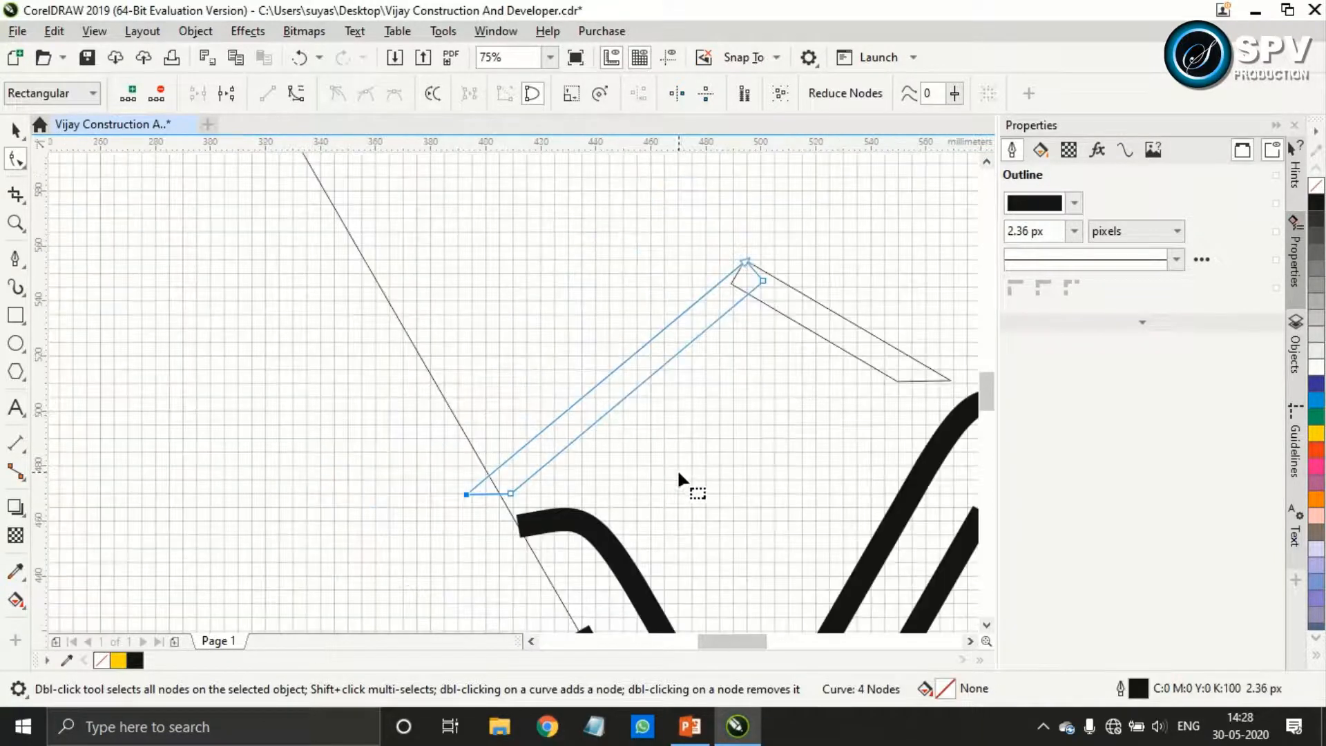
{"action": "key", "text": "ctrl+z"}
{"action": "scroll", "coordinate": [478, 506], "scroll_direction": "up", "scroll_amount": 4}
{"action": "left_click_drag", "start_coordinate": [393, 492], "coordinate": [444, 453]}
{"action": "scroll", "coordinate": [653, 476], "scroll_direction": "down", "scroll_amount": 4}
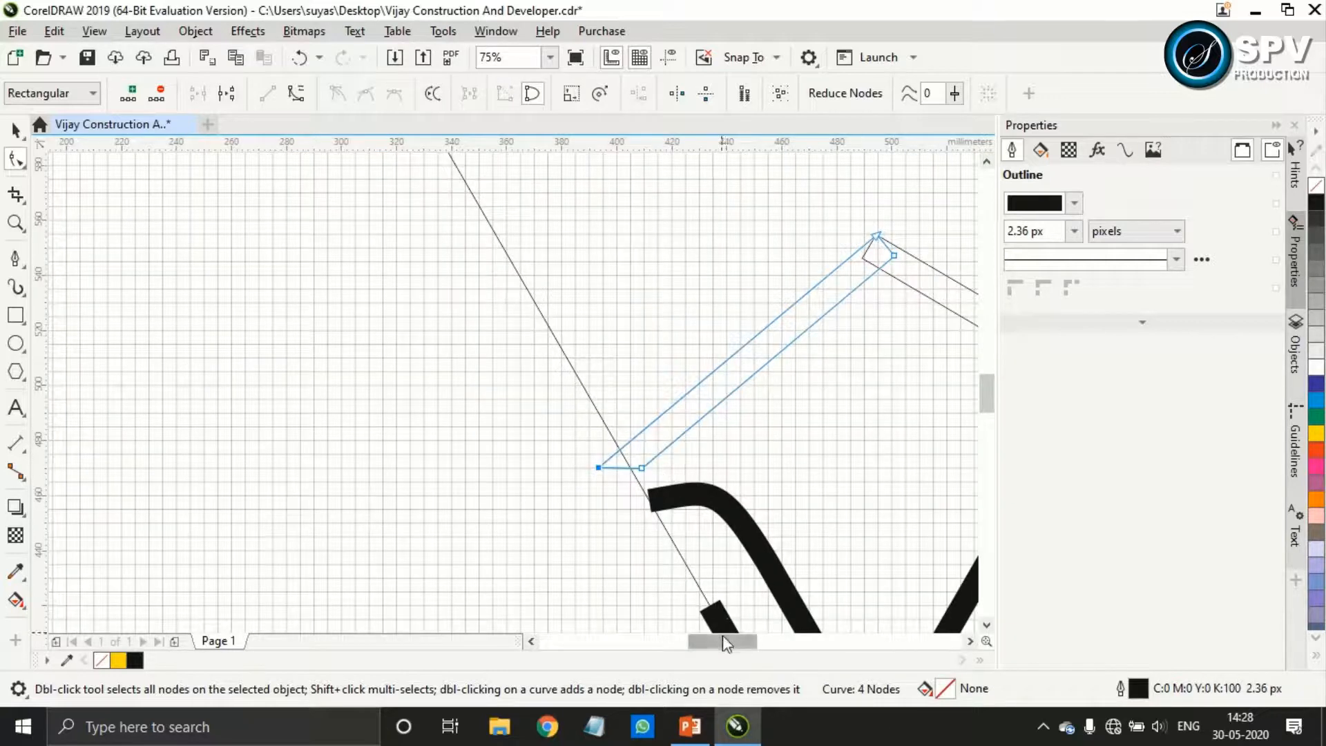
{"action": "left_click_drag", "start_coordinate": [790, 474], "coordinate": [486, 476]}
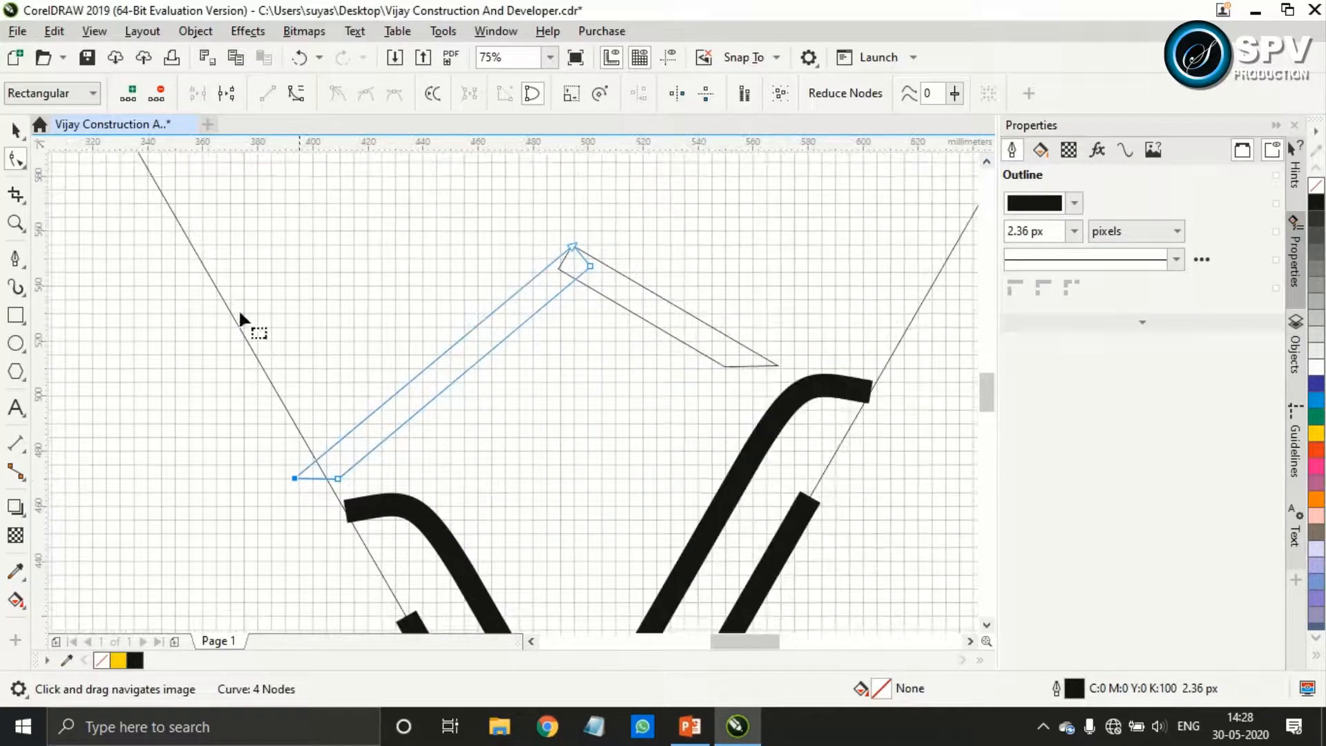
Fill both roof bars with black and remove their outlines
{"action": "key", "text": "space"}
{"action": "left_click", "coordinate": [693, 323], "text": "shift"}
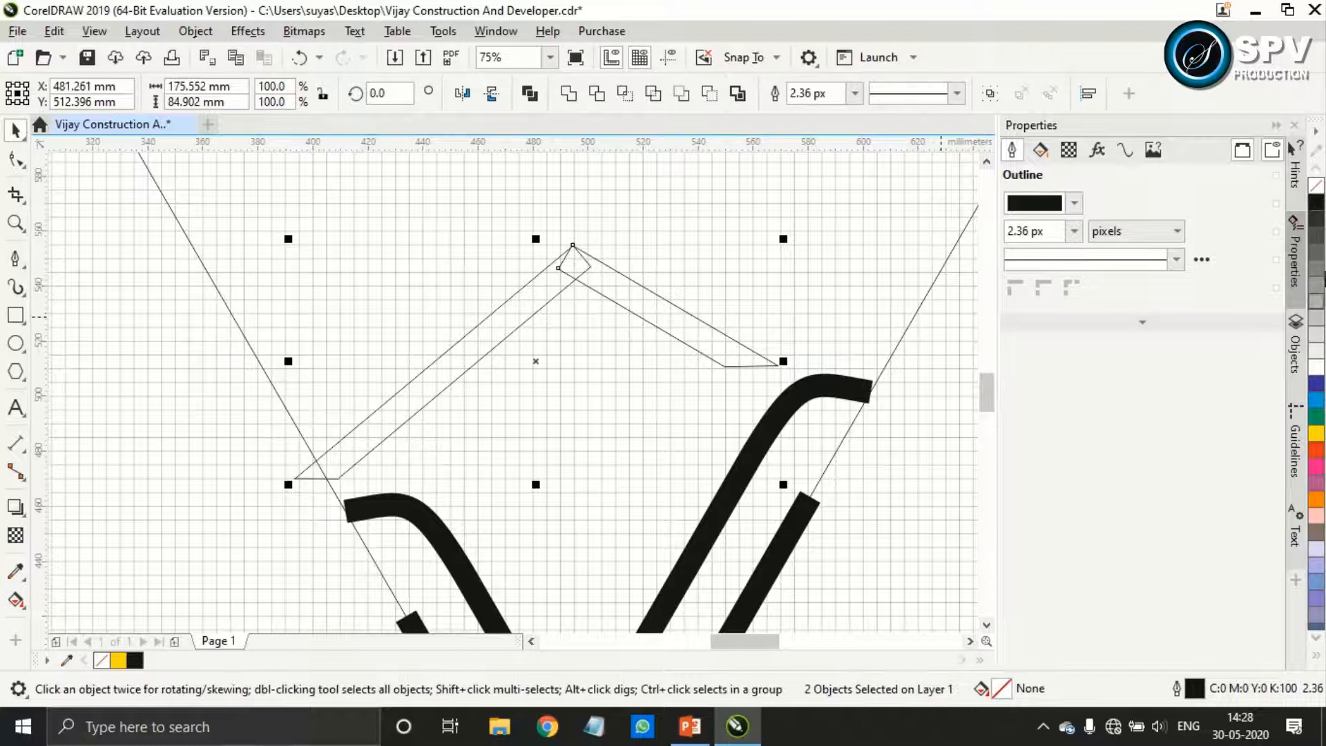
{"action": "left_click", "coordinate": [1317, 206]}
{"action": "right_click", "coordinate": [1317, 187]}
{"action": "scroll", "coordinate": [749, 384], "scroll_direction": "down", "scroll_amount": 2}
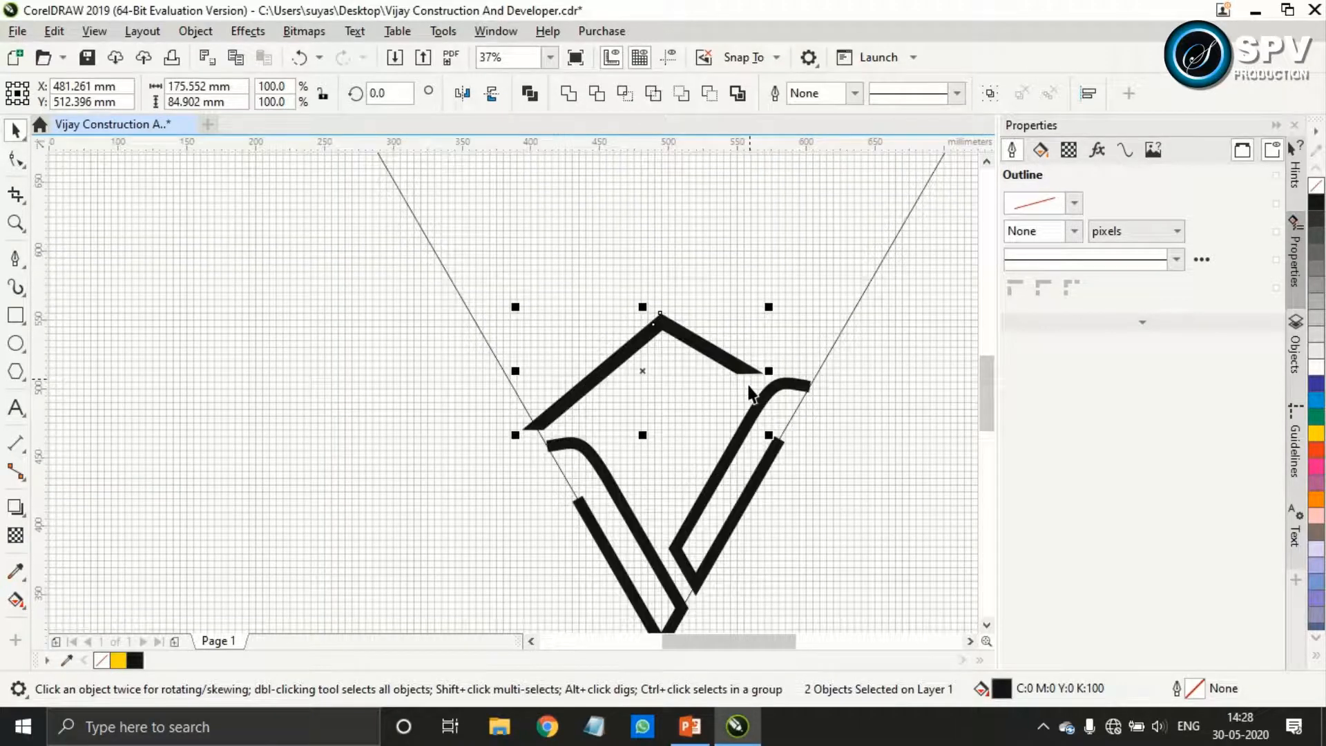
Draw a small rectangle outside the left guide line and set its size to 10 × 10 mm
{"action": "left_click", "coordinate": [15, 316]}
{"action": "left_click_drag", "start_coordinate": [199, 323], "coordinate": [241, 368]}
{"action": "left_click", "coordinate": [189, 86]}
{"action": "type", "text": "10"}
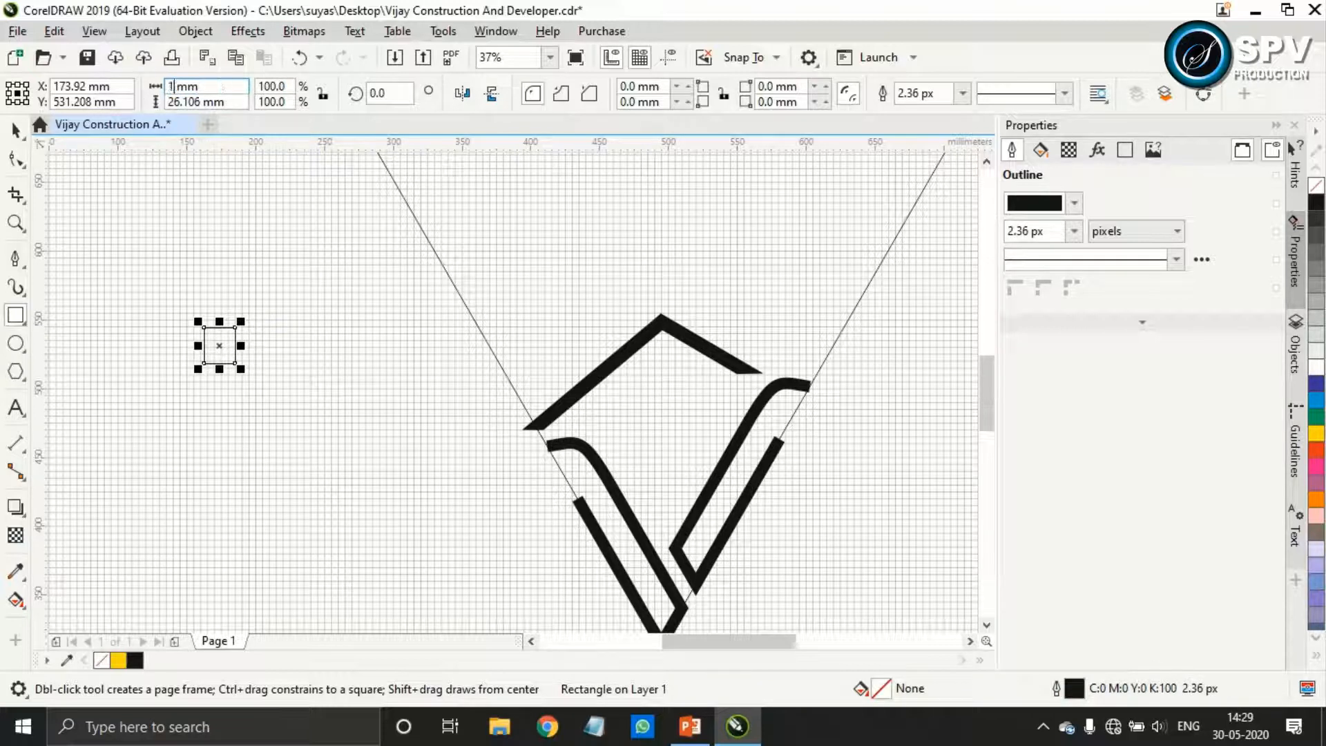
{"action": "key", "text": "Return"}
{"action": "left_click", "coordinate": [202, 102]}
{"action": "type", "text": "10"}
{"action": "key", "text": "Return"}
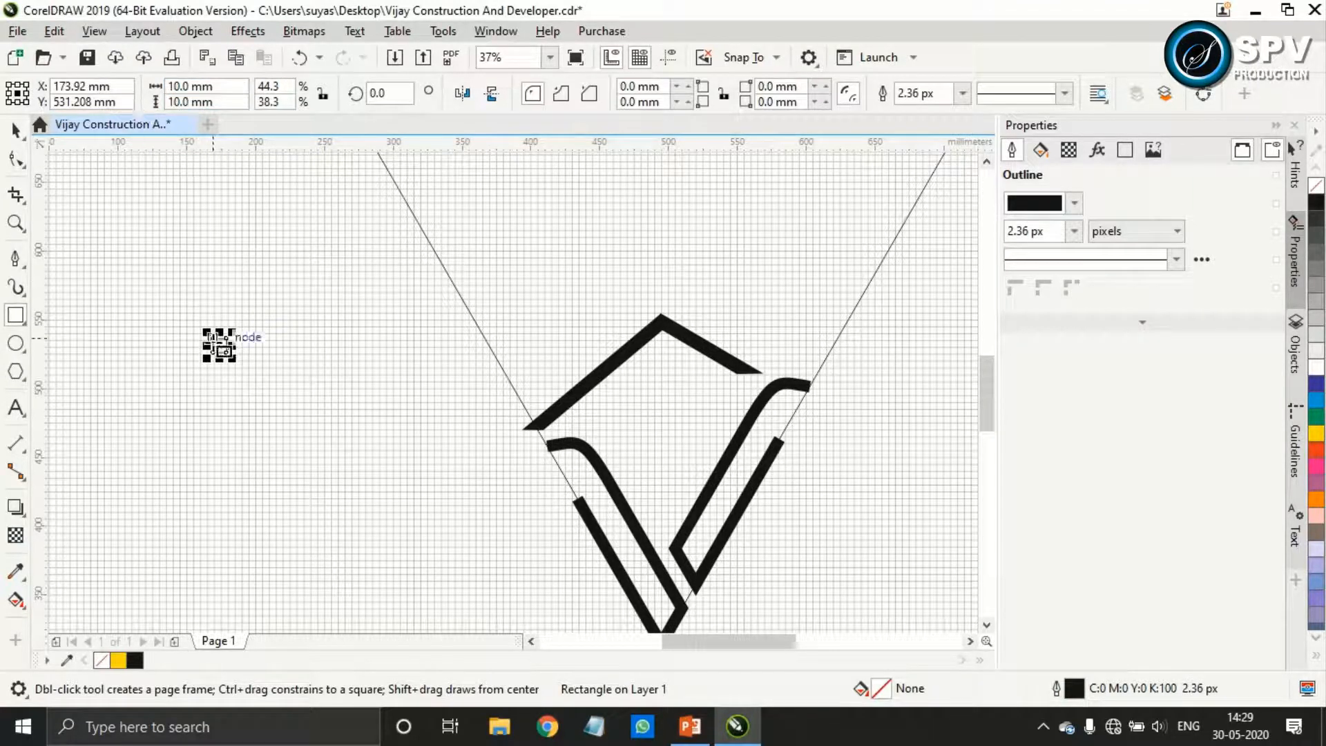
Fill the 10 mm square with black, remove its outline, and move it beneath the roof peak
{"action": "left_click", "coordinate": [1315, 201]}
{"action": "right_click", "coordinate": [1316, 186]}
{"action": "left_click_drag", "start_coordinate": [217, 349], "coordinate": [647, 375]}
{"action": "scroll", "coordinate": [677, 382], "scroll_direction": "up", "scroll_amount": 2}
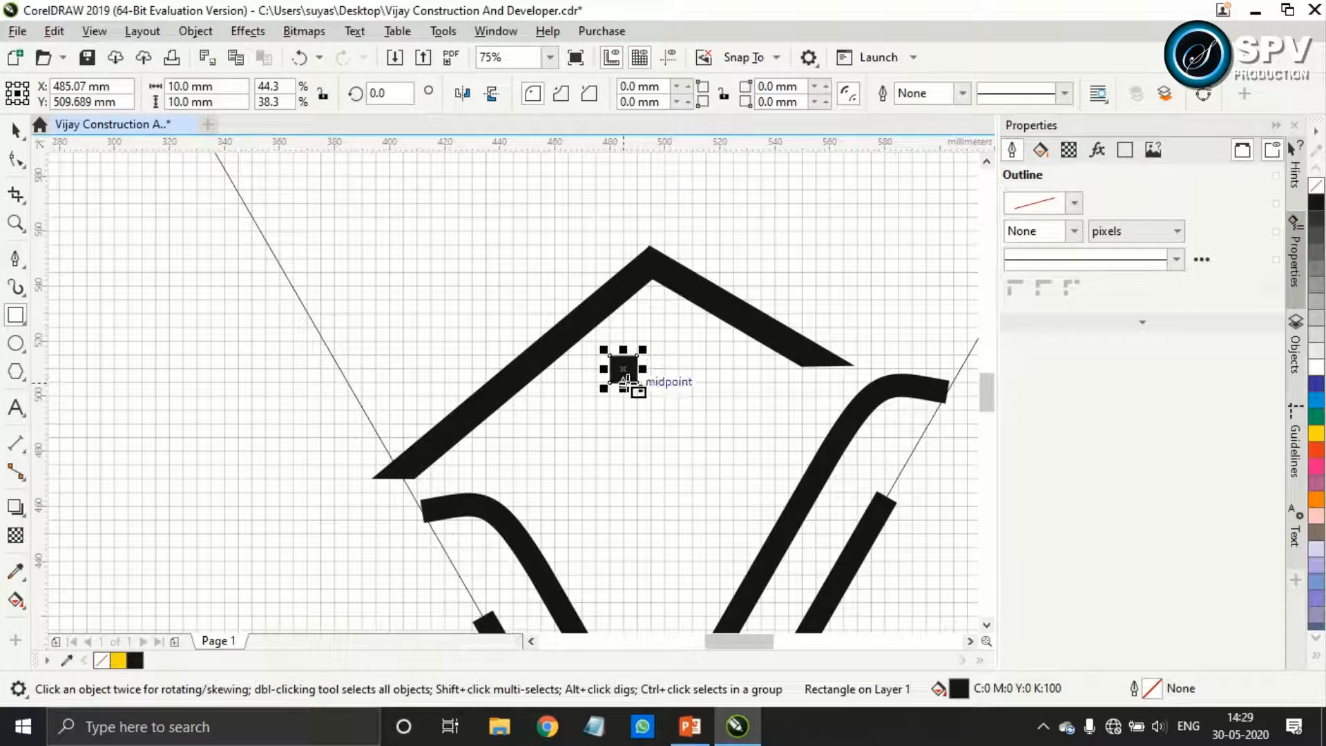
{"action": "scroll", "coordinate": [623, 376], "scroll_direction": "up", "scroll_amount": 4}
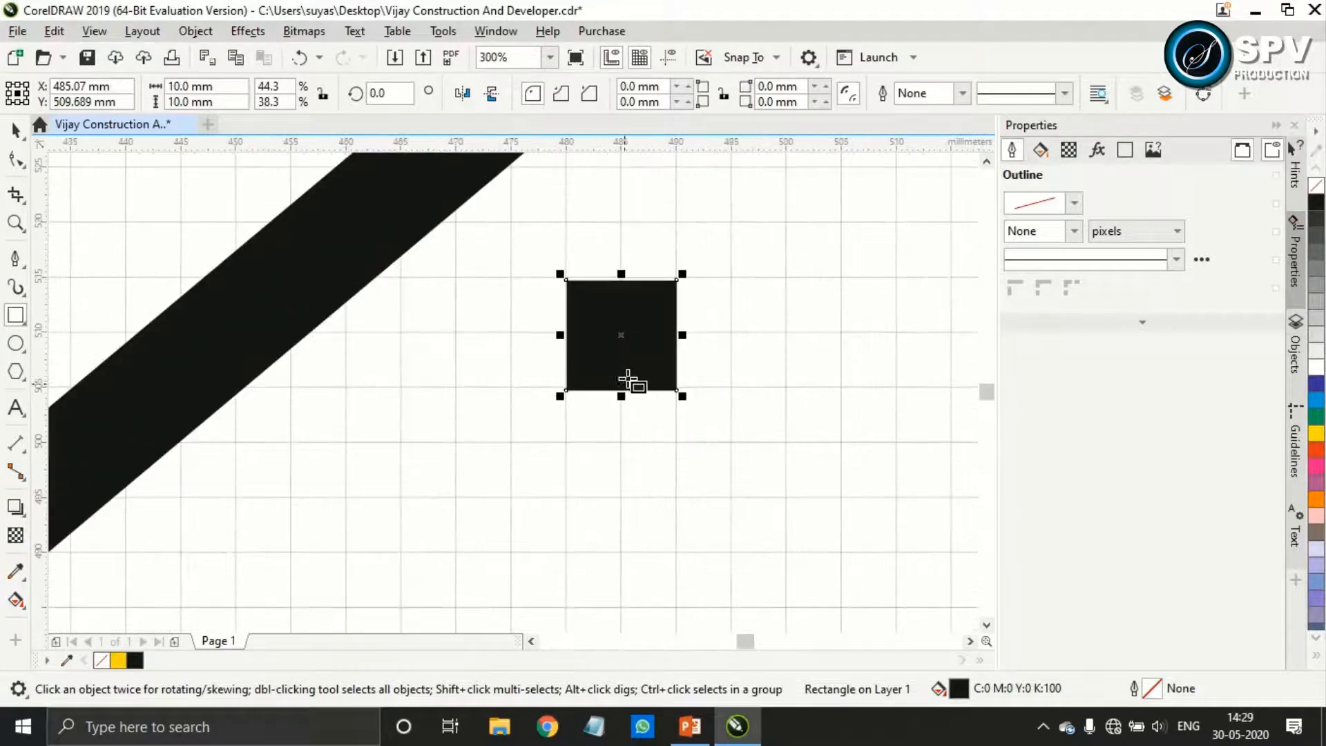
{"action": "scroll", "coordinate": [621, 330], "scroll_direction": "up", "scroll_amount": 4}
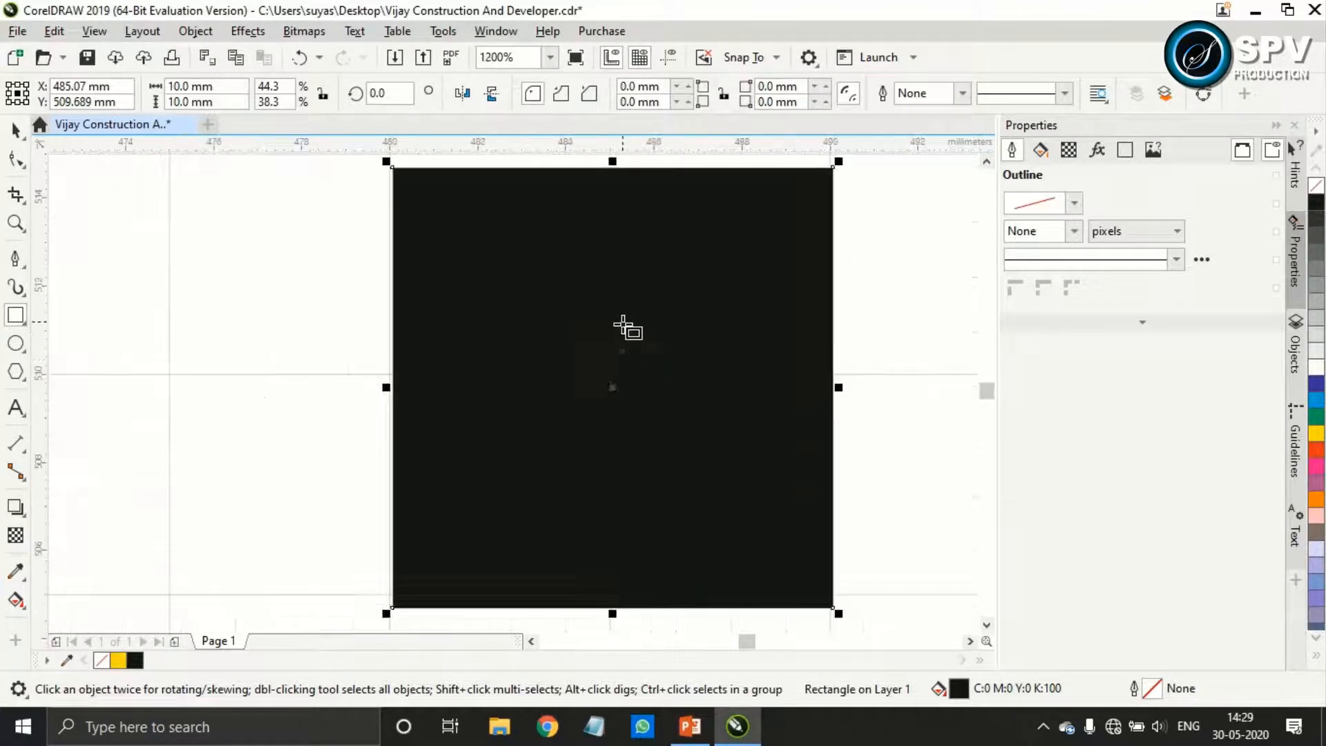
{"action": "left_click_drag", "start_coordinate": [607, 380], "coordinate": [607, 373]}
{"action": "scroll", "coordinate": [606, 370], "scroll_direction": "down", "scroll_amount": 2}
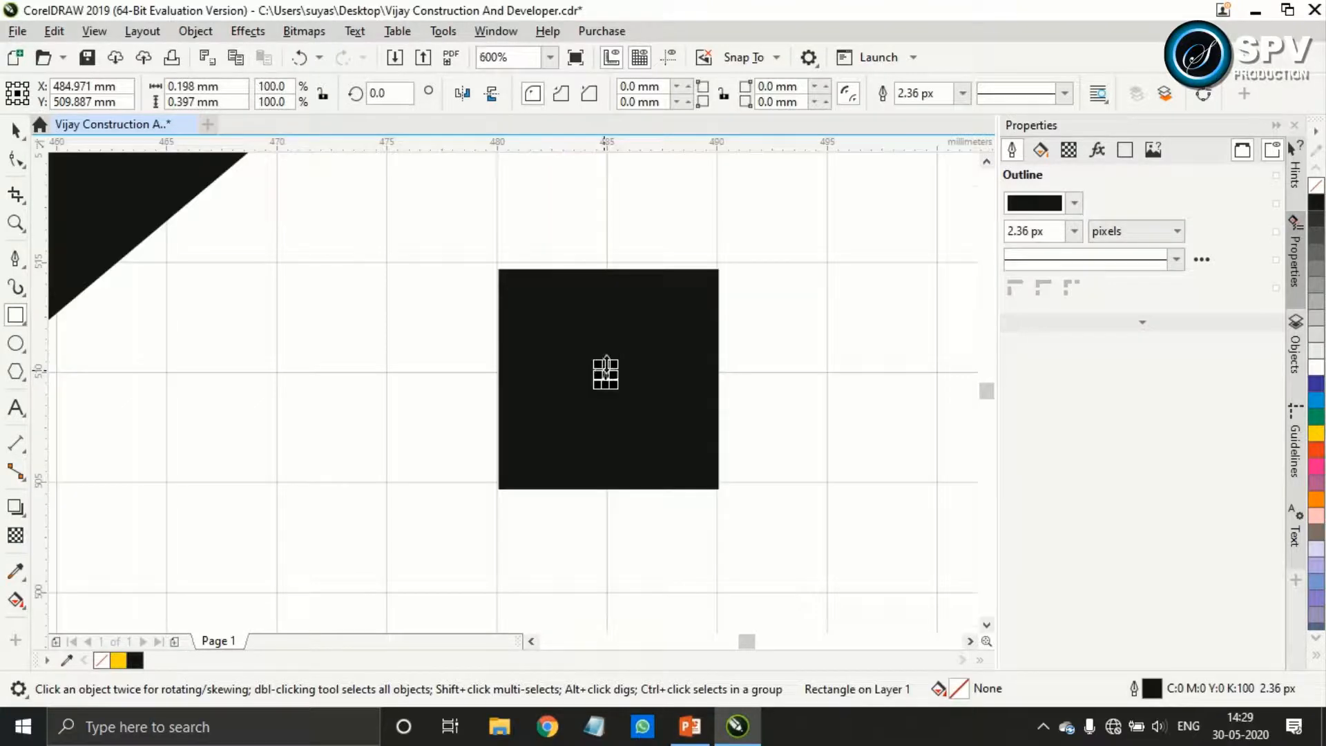
{"action": "scroll", "coordinate": [598, 341], "scroll_direction": "up", "scroll_amount": 2}
{"action": "left_click", "coordinate": [16, 130]}
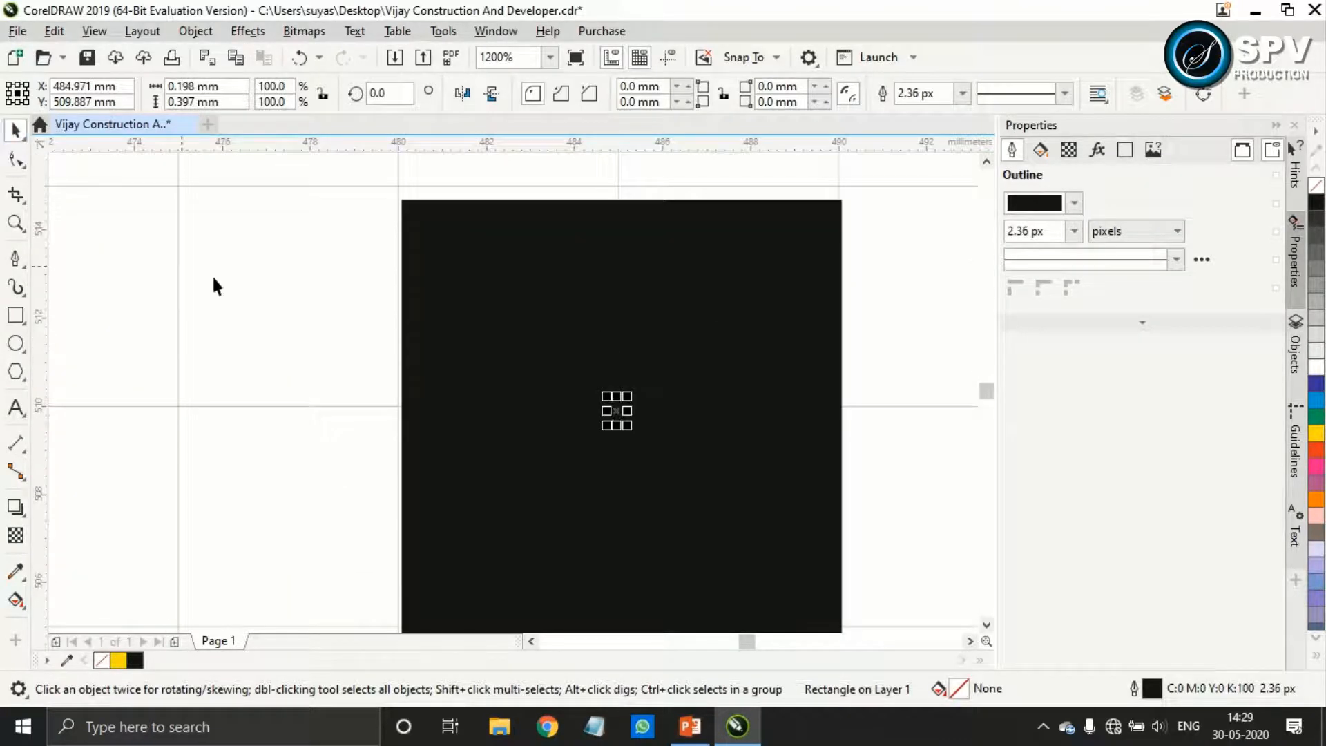
{"action": "left_click_drag", "start_coordinate": [628, 411], "coordinate": [748, 437]}
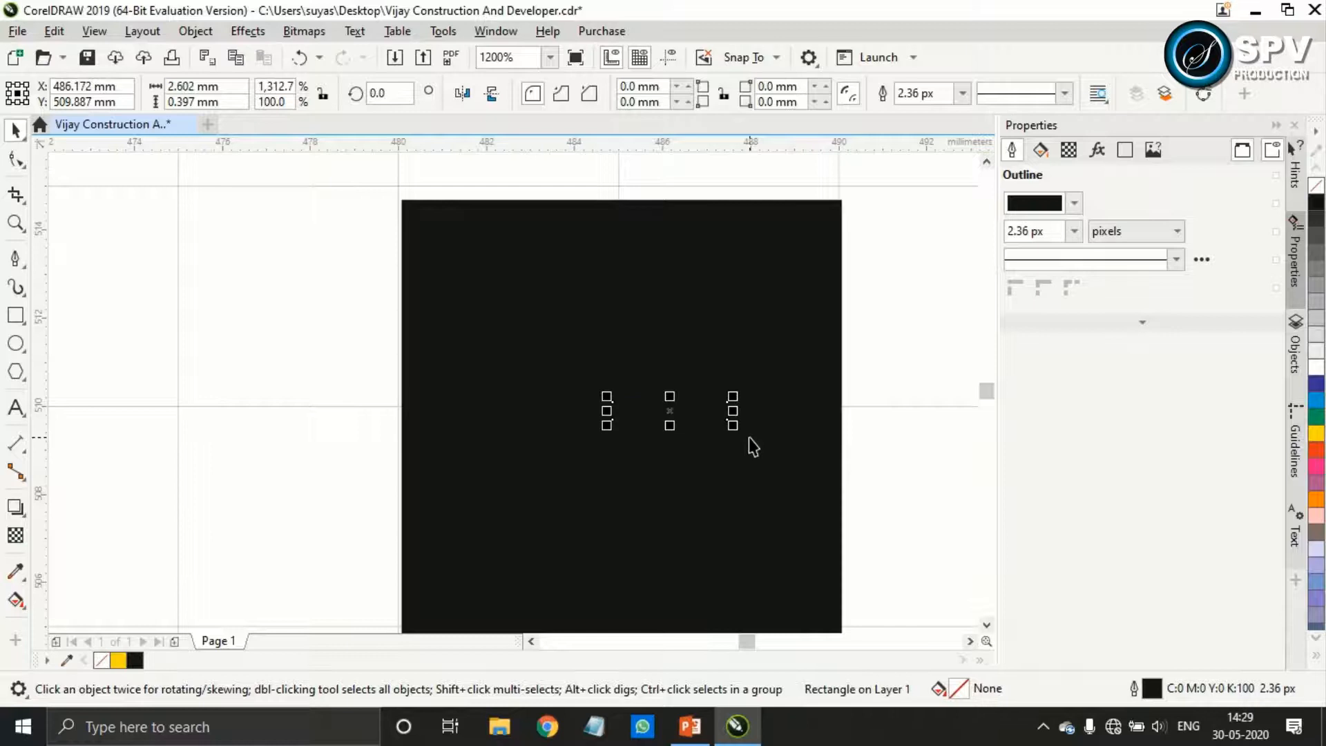
{"action": "key", "text": "Delete"}
Move the black square so its centre sits on the grid intersection at about X 485 mm, Y 510 mm
{"action": "left_click", "coordinate": [748, 437]}
{"action": "left_click_drag", "start_coordinate": [622, 419], "coordinate": [617, 406]}
{"action": "scroll", "coordinate": [617, 406], "scroll_direction": "down", "scroll_amount": 1}
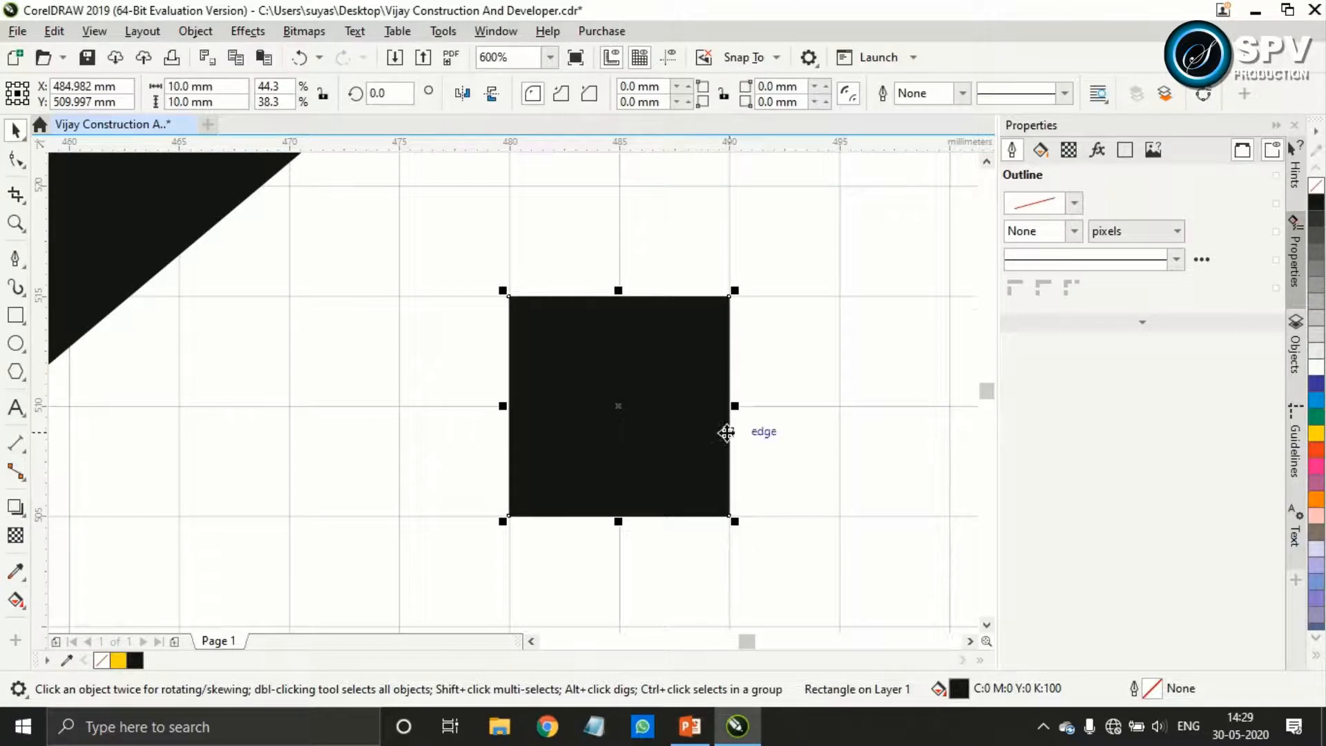
Duplicate the square about 15 mm to the right, and duplicate that pair about 15 mm below to form a four-pane window
{"action": "scroll", "coordinate": [727, 432], "scroll_direction": "down", "scroll_amount": 1}
{"action": "scroll", "coordinate": [925, 446], "scroll_direction": "up", "scroll_amount": 1}
{"action": "left_click_drag", "start_coordinate": [453, 396], "coordinate": [749, 400]}
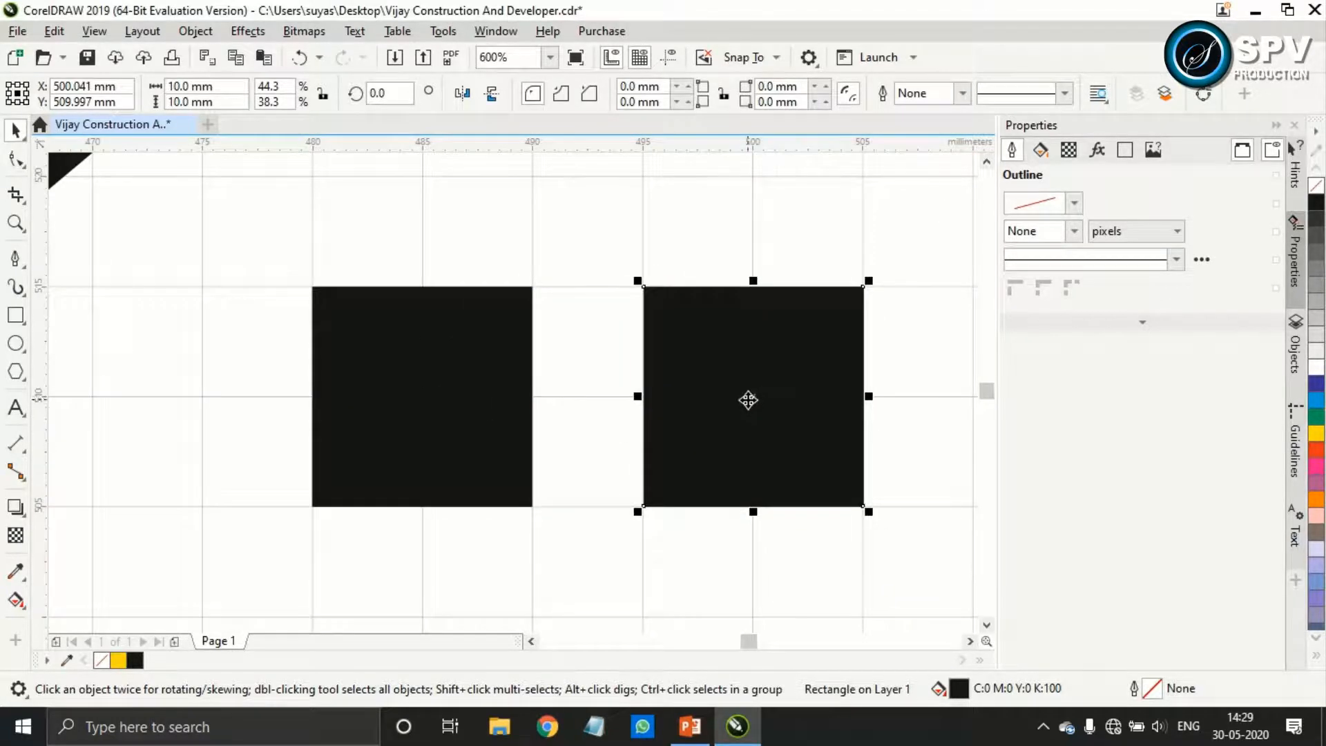
{"action": "left_click", "coordinate": [509, 414], "text": "shift"}
{"action": "scroll", "coordinate": [679, 439], "scroll_direction": "down", "scroll_amount": 1}
{"action": "scroll", "coordinate": [679, 535], "scroll_direction": "up", "scroll_amount": 1}
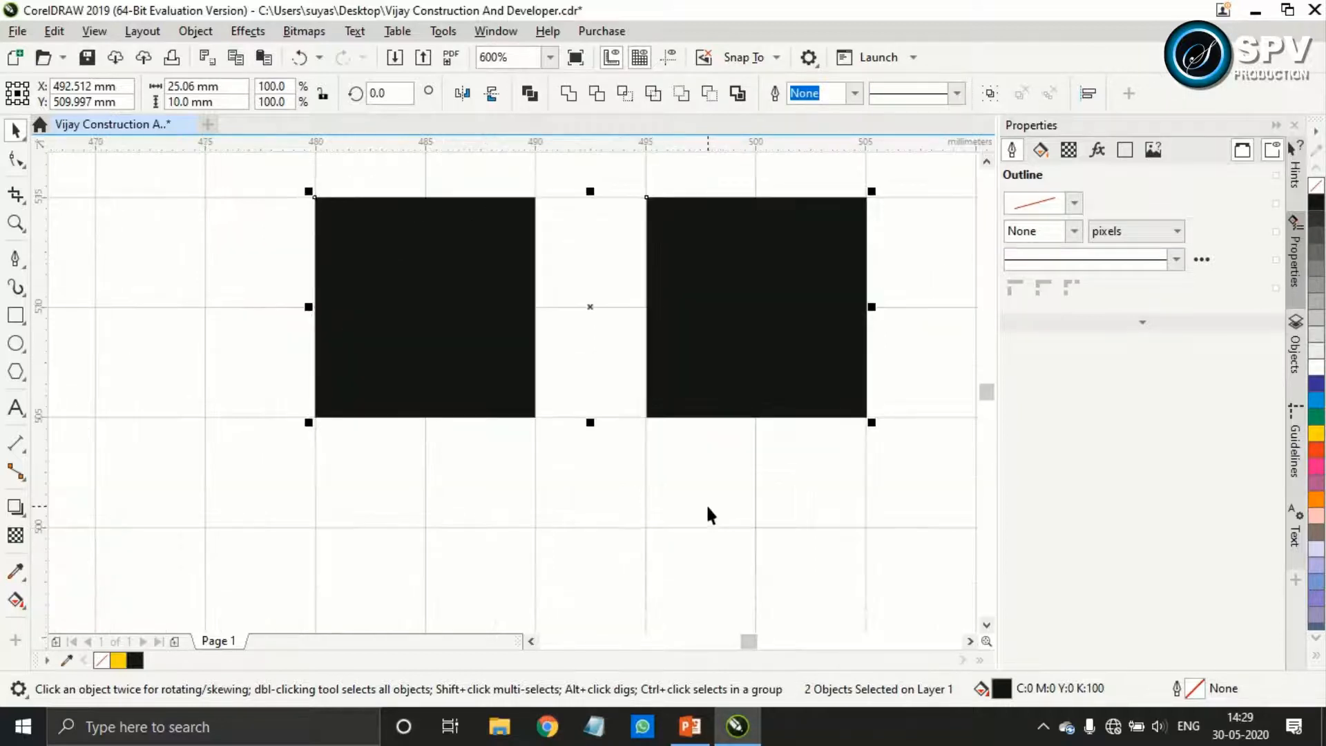
{"action": "left_click_drag", "start_coordinate": [589, 304], "coordinate": [589, 586]}
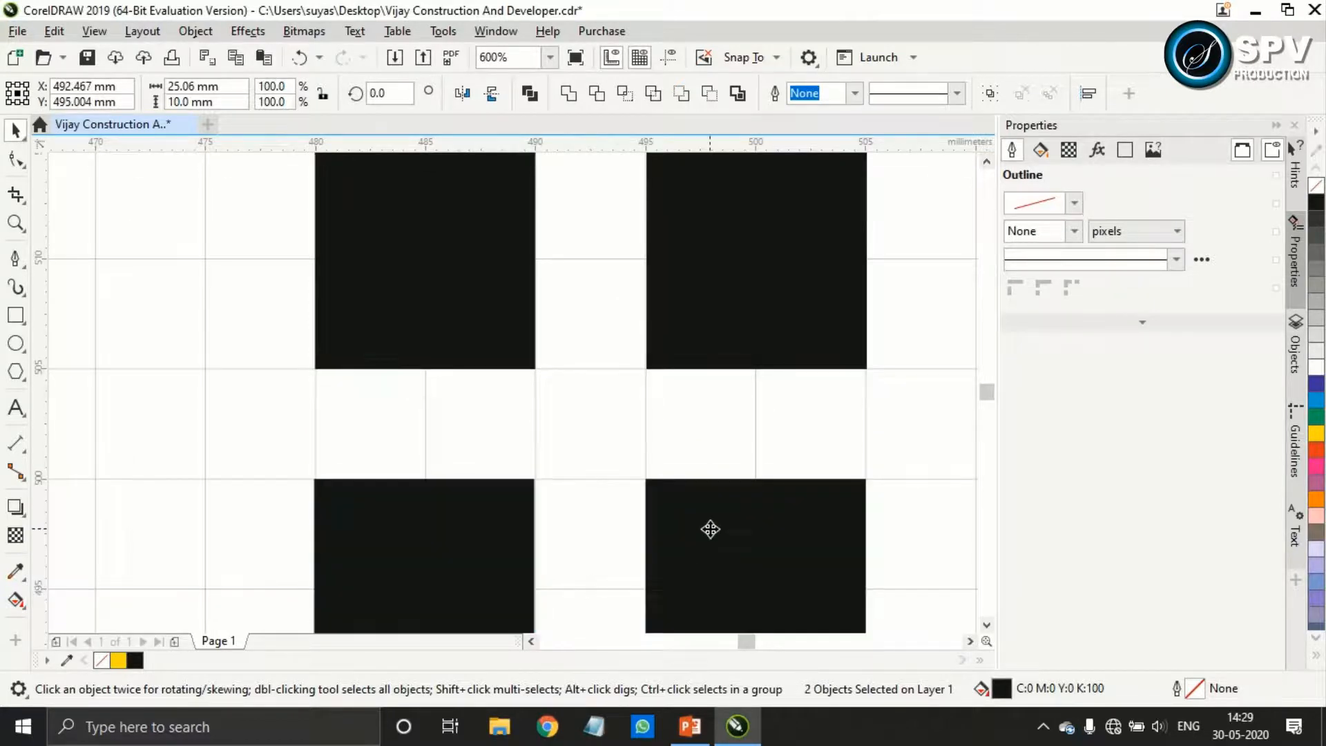
{"action": "scroll", "coordinate": [710, 529], "scroll_direction": "down", "scroll_amount": 2}
{"action": "left_click", "coordinate": [840, 548]}
{"action": "scroll", "coordinate": [788, 561], "scroll_direction": "down", "scroll_amount": 1}
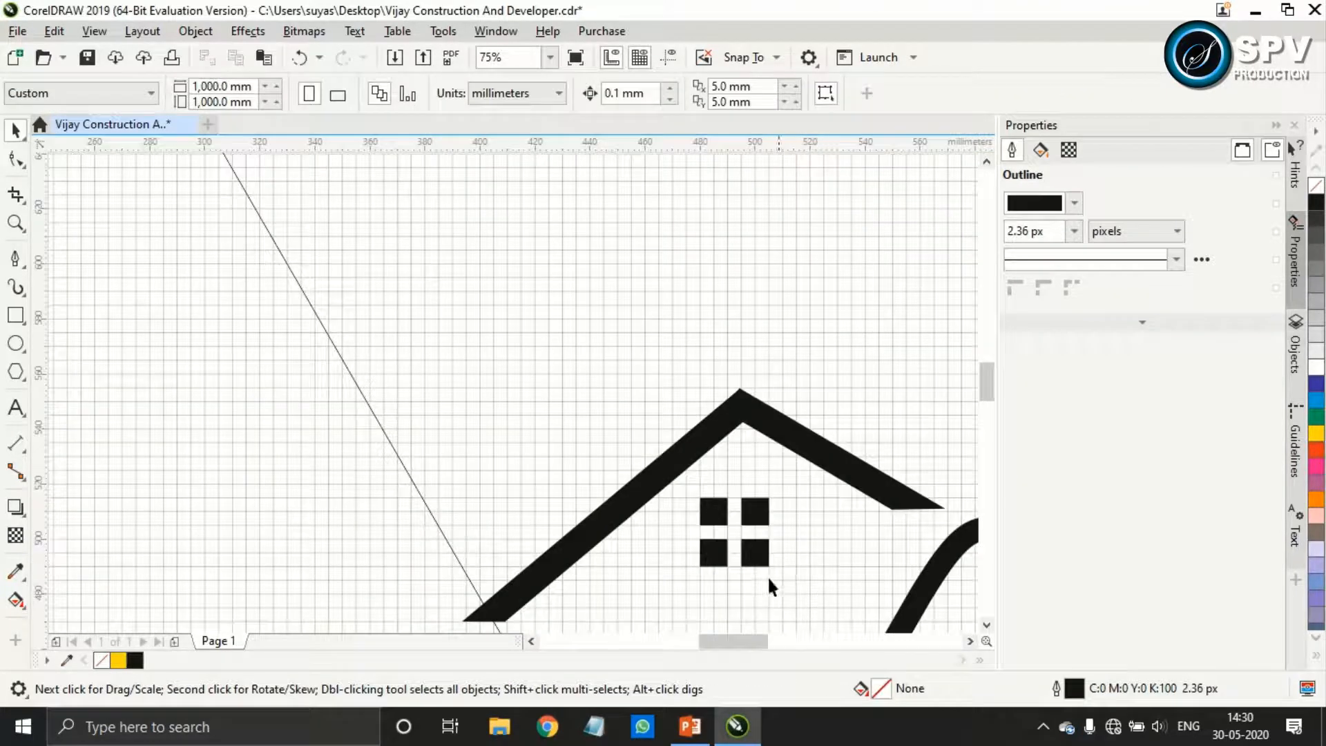
Draw a vertical chimney rectangle about 33 mm tall above the left roof bar and set its width to 10 mm
{"action": "left_click_drag", "start_coordinate": [773, 568], "coordinate": [690, 410]}
{"action": "key", "text": "F6"}
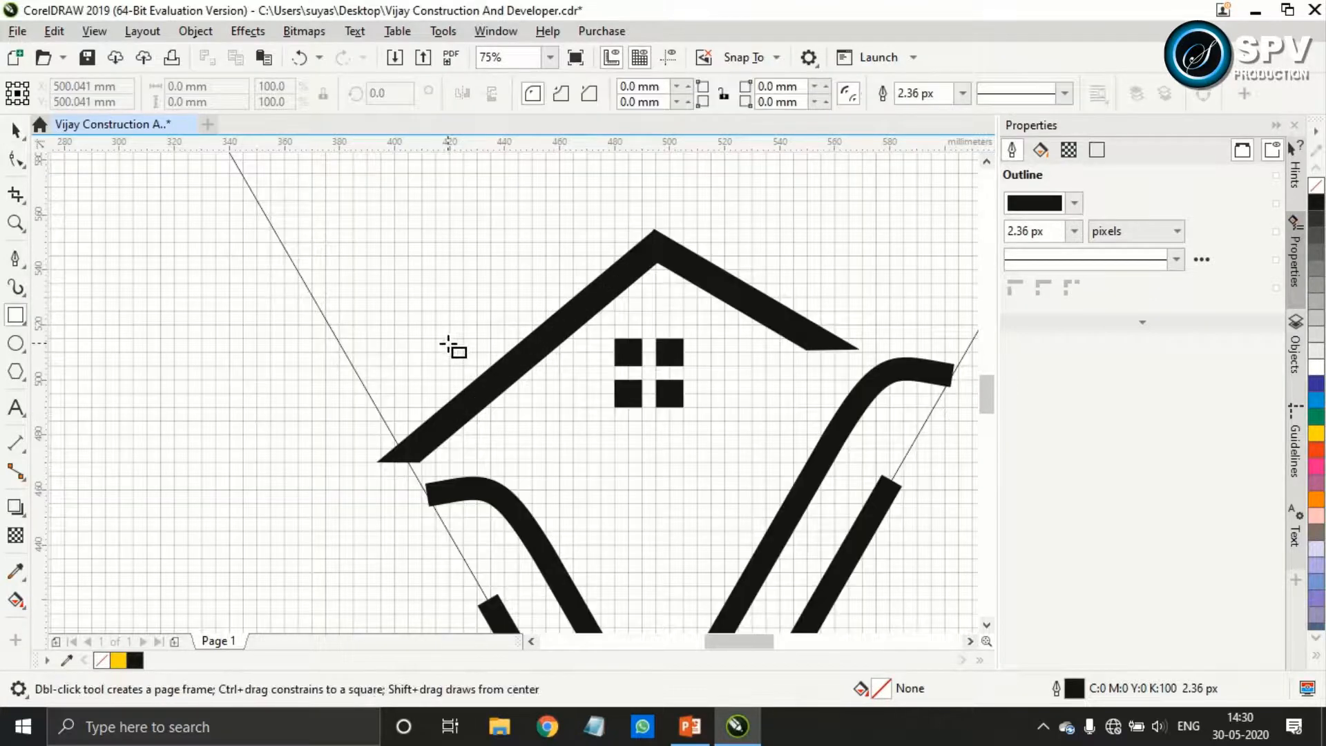
{"action": "left_click_drag", "start_coordinate": [477, 283], "coordinate": [504, 373]}
{"action": "double_click", "coordinate": [181, 86]}
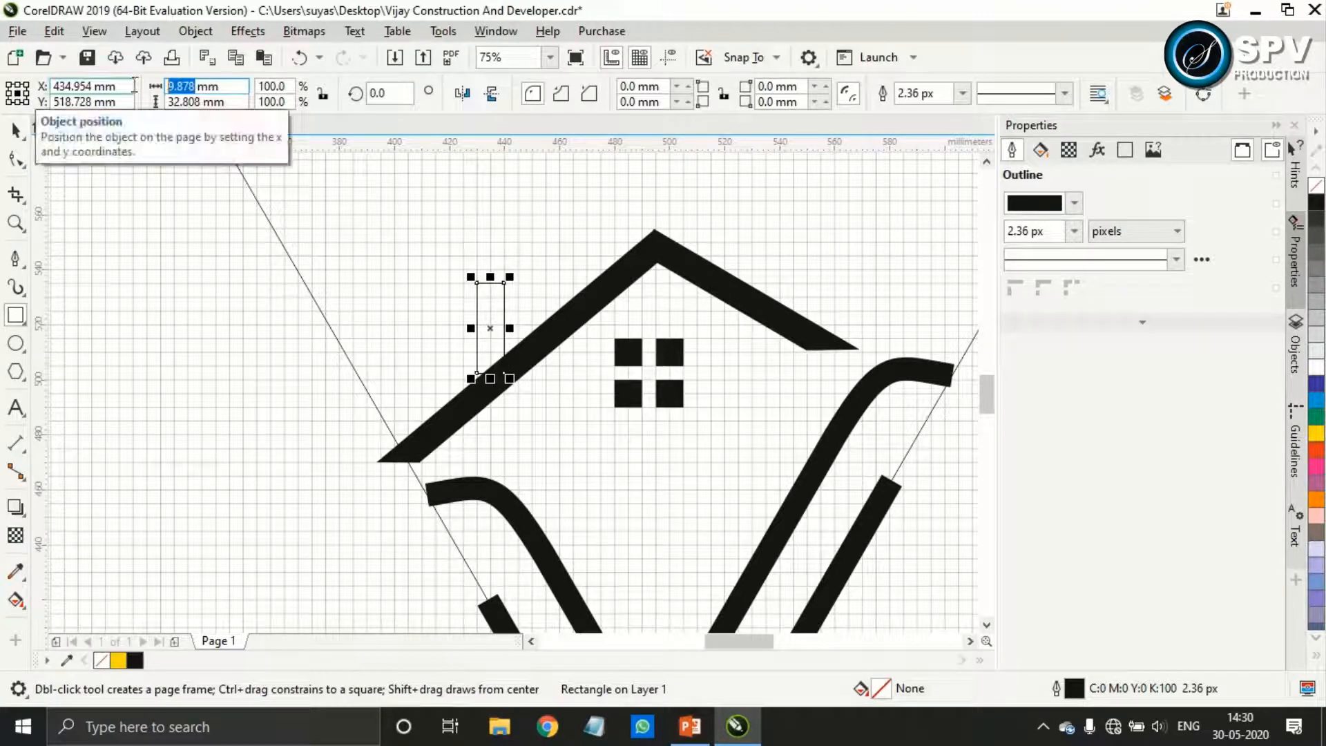
{"action": "type", "text": "10"}
{"action": "key", "text": "Return"}
Lower the chimney about 5 mm so its base overlaps the left roof bar, fill it with black and remove its outline
{"action": "scroll", "coordinate": [489, 327], "scroll_direction": "up", "scroll_amount": 2}
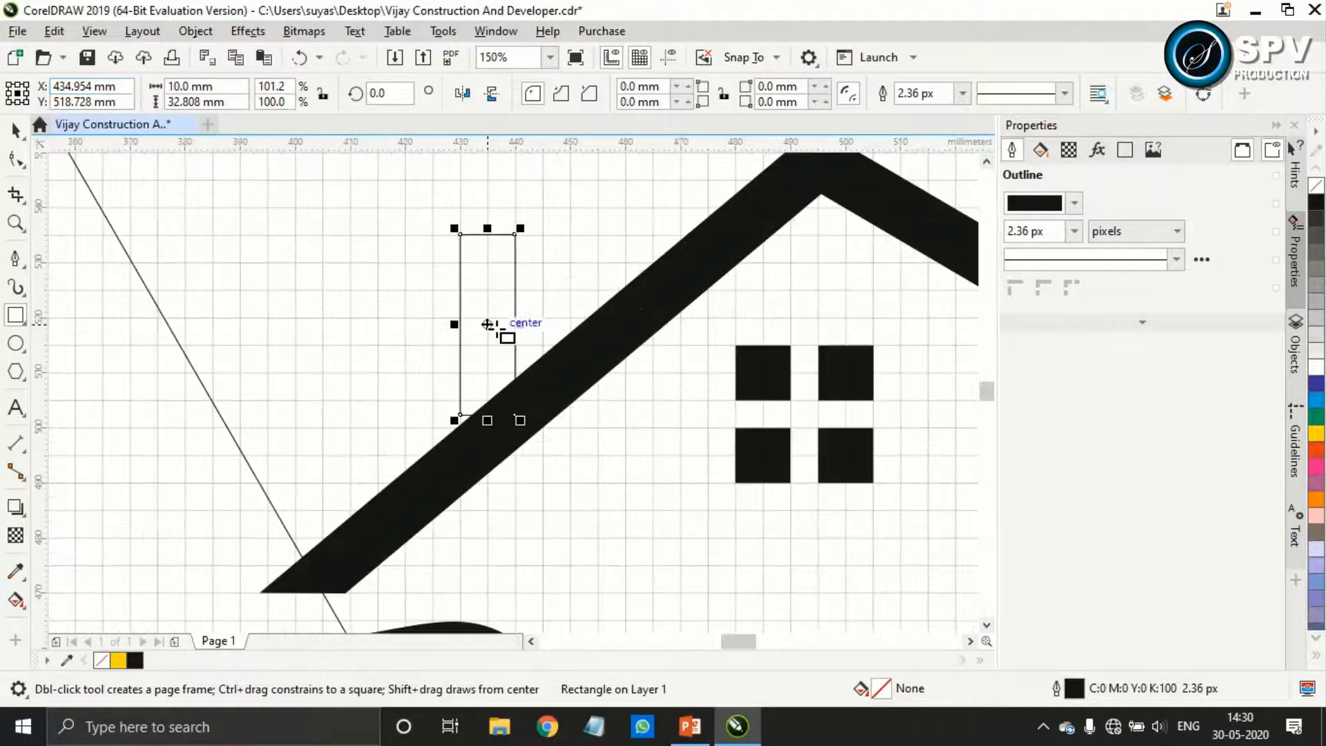
{"action": "key", "text": "space"}
{"action": "mouse_move", "coordinate": [489, 328]}
{"action": "left_mouse_down"}
{"action": "mouse_move", "coordinate": [491, 361]}
{"action": "mouse_move", "coordinate": [486, 351]}
{"action": "left_mouse_up"}
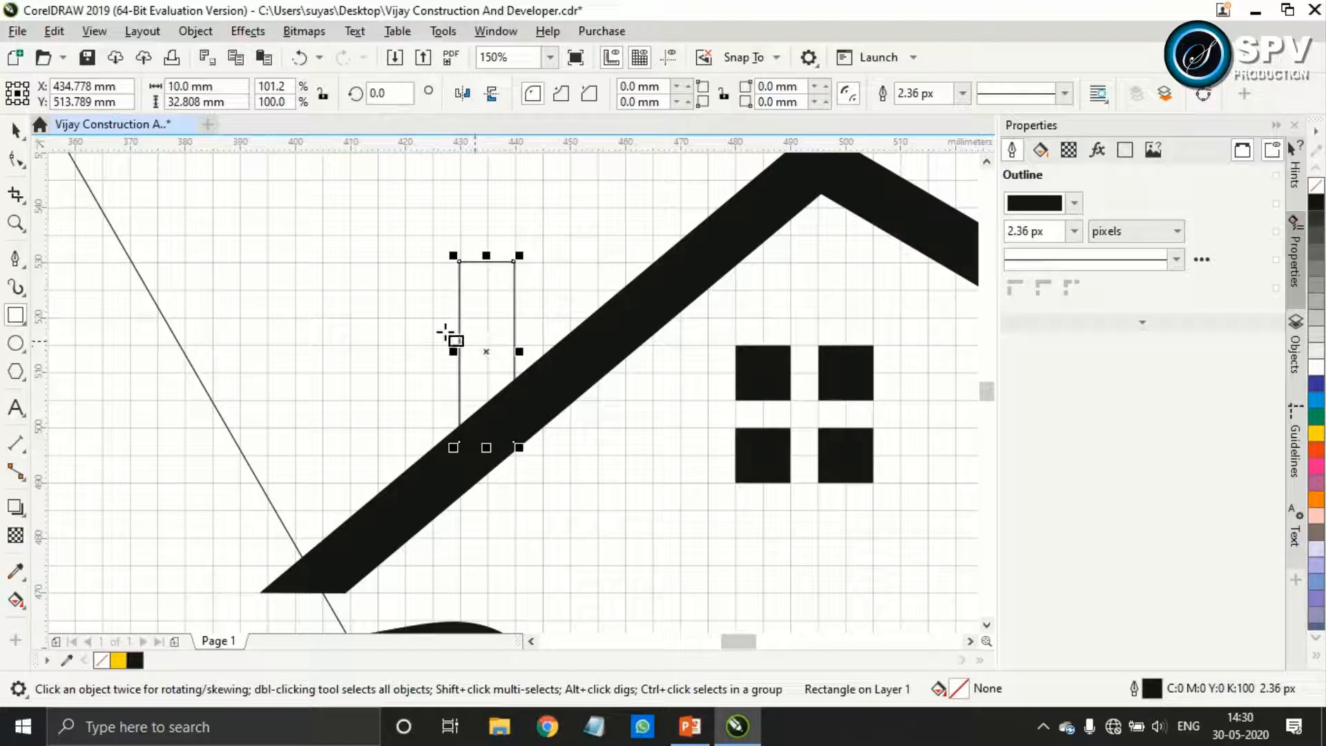
{"action": "right_click", "coordinate": [1316, 185]}
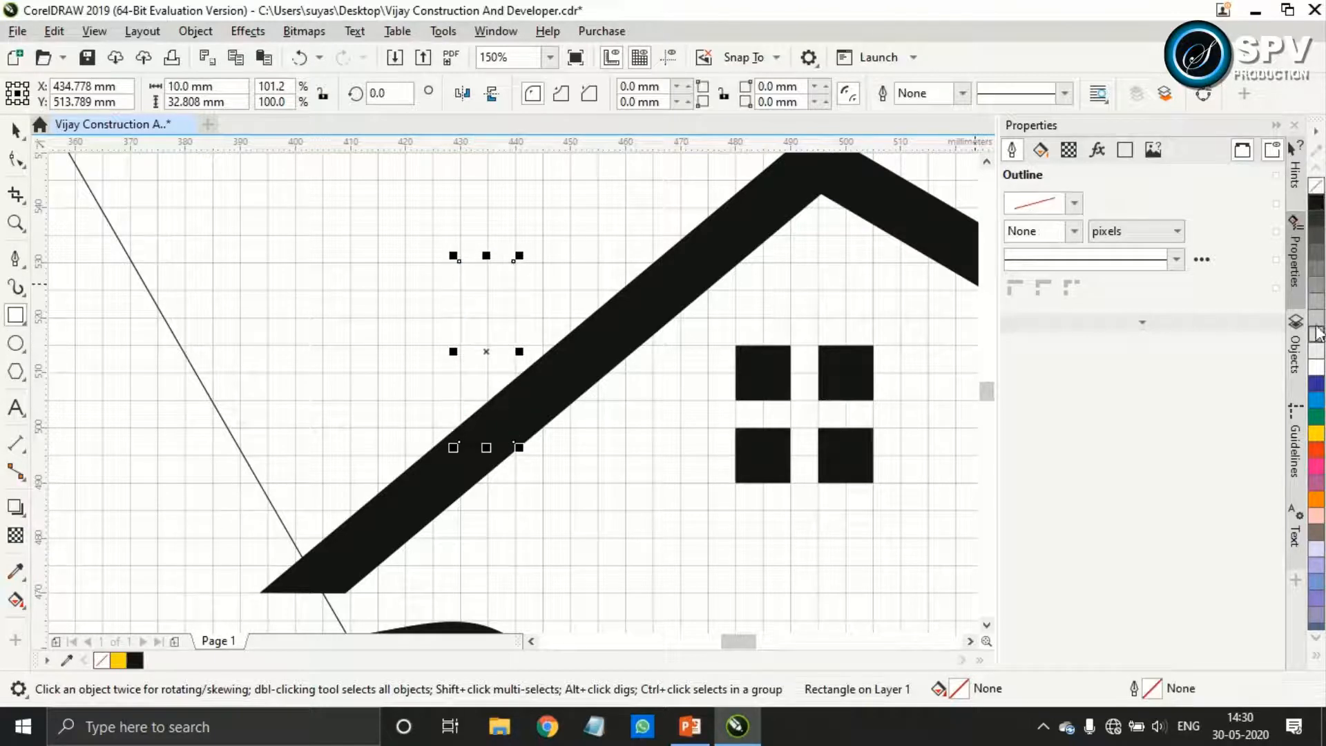
{"action": "left_click", "coordinate": [1315, 208]}
{"action": "left_click", "coordinate": [15, 130]}
{"action": "scroll", "coordinate": [643, 320], "scroll_direction": "down", "scroll_amount": 4}
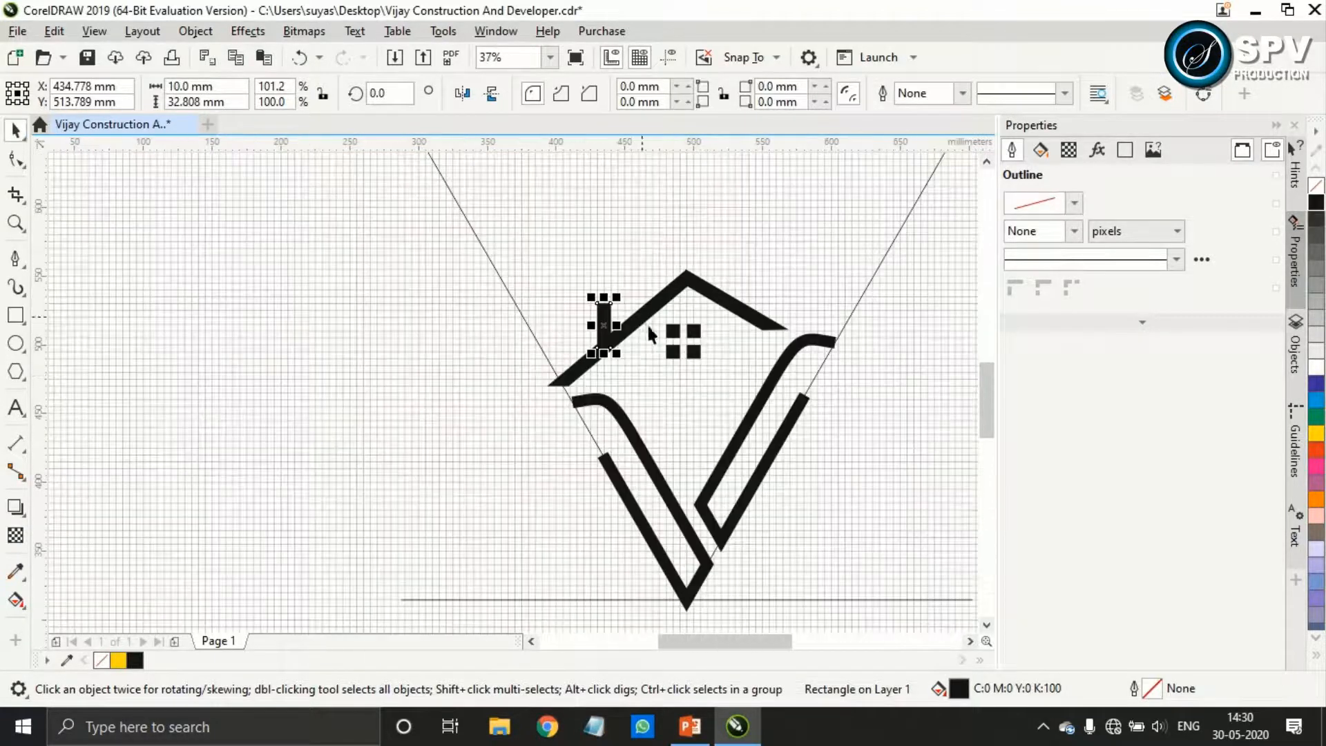
{"action": "left_click", "coordinate": [869, 375]}
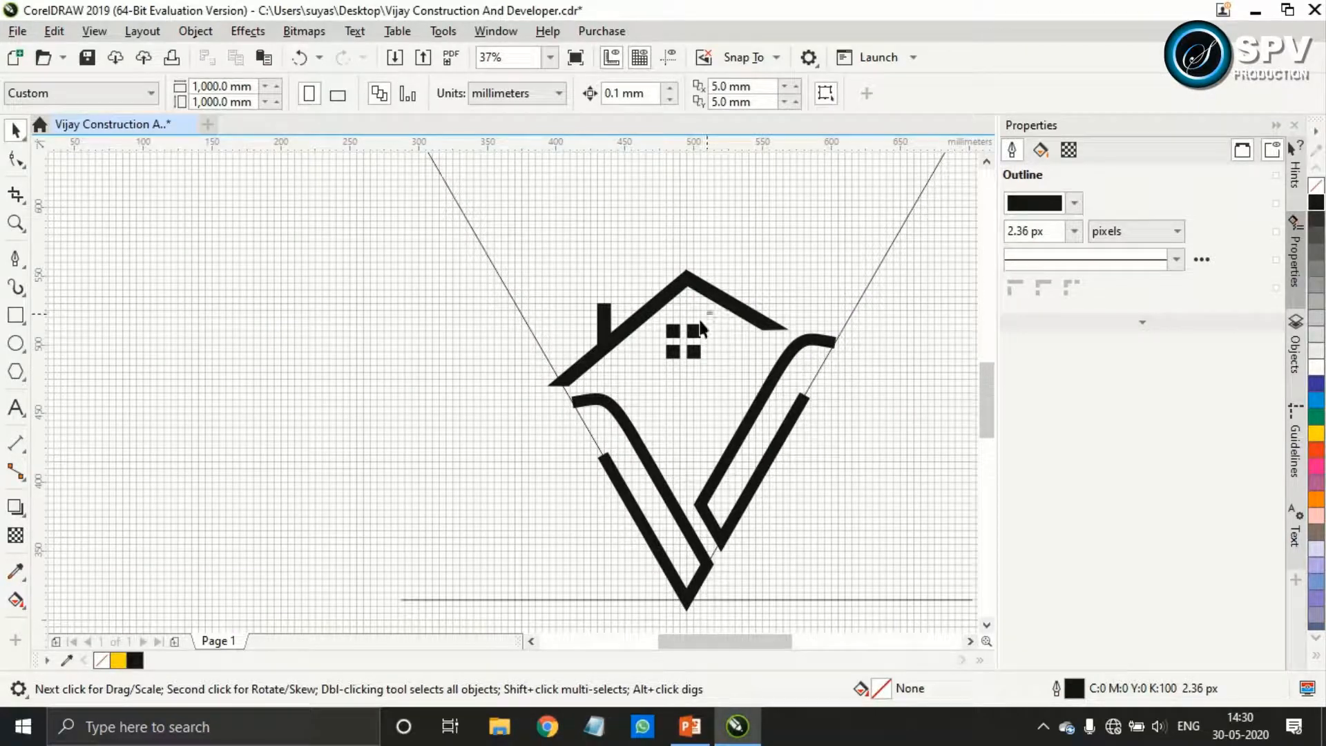
{"action": "left_click_drag", "start_coordinate": [657, 367], "coordinate": [715, 308]}
{"action": "left_click_drag", "start_coordinate": [723, 376], "coordinate": [695, 361]}
{"action": "scroll", "coordinate": [695, 361], "scroll_direction": "up", "scroll_amount": 2}
{"action": "key", "text": "ctrl+z"}
{"action": "key", "text": "ctrl+z"}
{"action": "scroll", "coordinate": [662, 325], "scroll_direction": "up", "scroll_amount": 2}
{"action": "scroll", "coordinate": [666, 325], "scroll_direction": "up", "scroll_amount": 2}
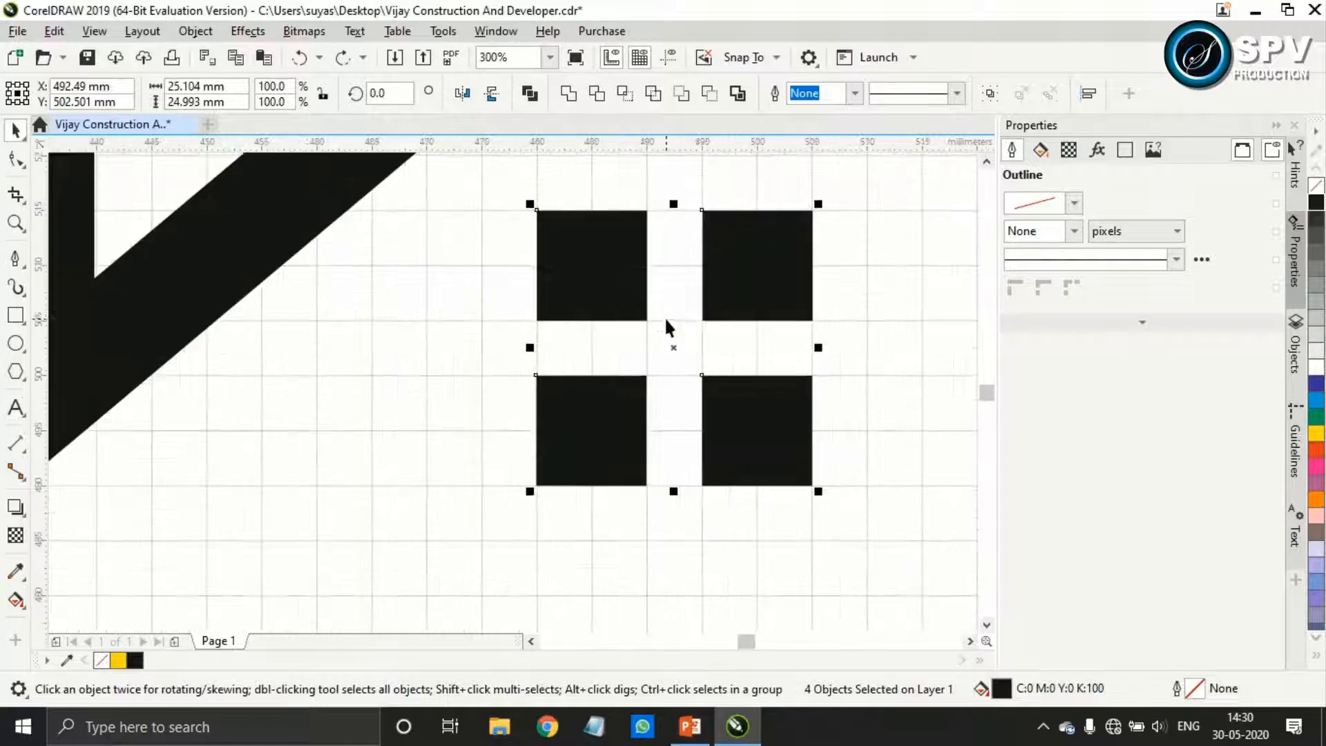
Move the window squares closer together, making the window about 21.8 × 21.5 mm overall, and select all four squares
{"action": "left_click", "coordinate": [745, 290]}
{"action": "key", "text": "Escape"}
{"action": "left_click", "coordinate": [758, 268]}
{"action": "left_click_drag", "start_coordinate": [758, 268], "coordinate": [722, 267]}
{"action": "left_click", "coordinate": [758, 435]}
{"action": "left_click_drag", "start_coordinate": [758, 436], "coordinate": [723, 391]}
{"action": "left_click", "coordinate": [594, 427]}
{"action": "left_click_drag", "start_coordinate": [594, 428], "coordinate": [591, 391]}
{"action": "scroll", "coordinate": [720, 418], "scroll_direction": "down", "scroll_amount": 1}
{"action": "left_click_drag", "start_coordinate": [805, 444], "coordinate": [591, 311]}
{"action": "scroll", "coordinate": [796, 452], "scroll_direction": "down", "scroll_amount": 3}
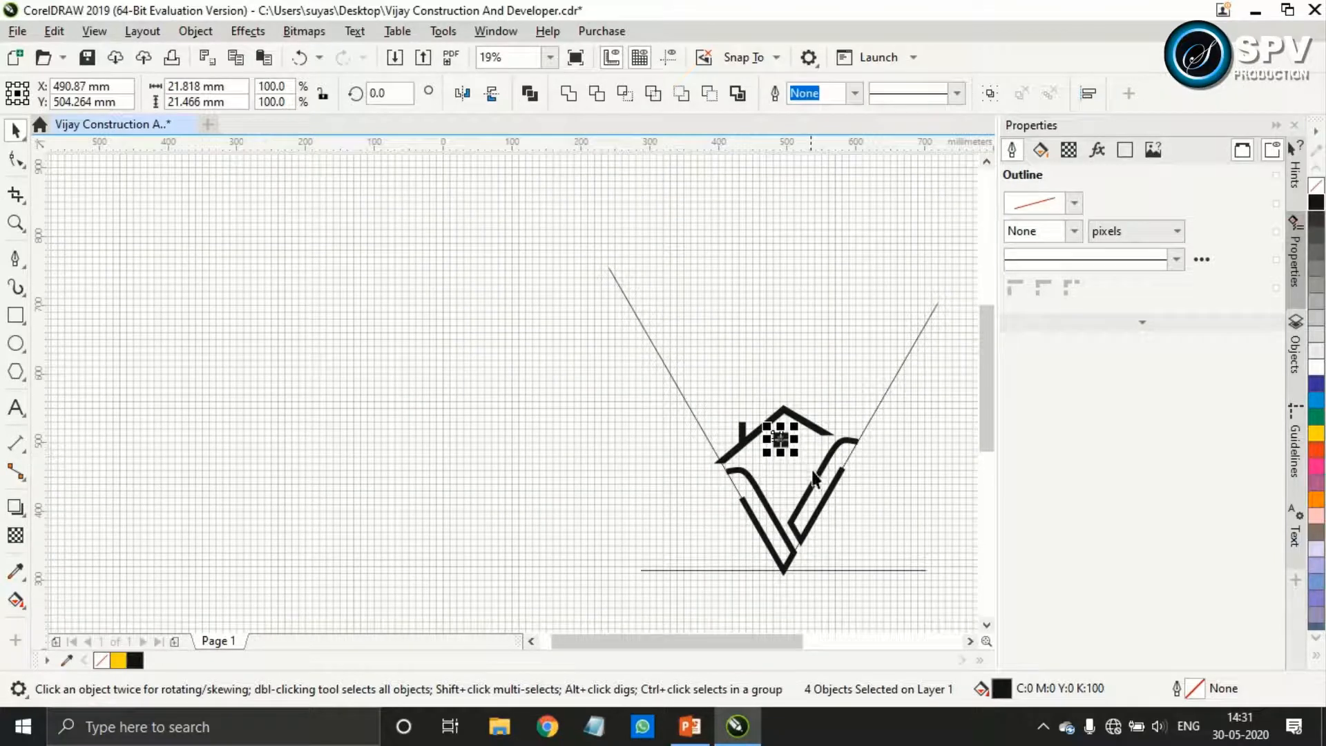
Enlarge the four-pane window to about 33 × 32 mm and centre it lower beneath the roof peak
{"action": "scroll", "coordinate": [801, 451], "scroll_direction": "up", "scroll_amount": 1}
{"action": "left_click_drag", "start_coordinate": [808, 472], "coordinate": [721, 384]}
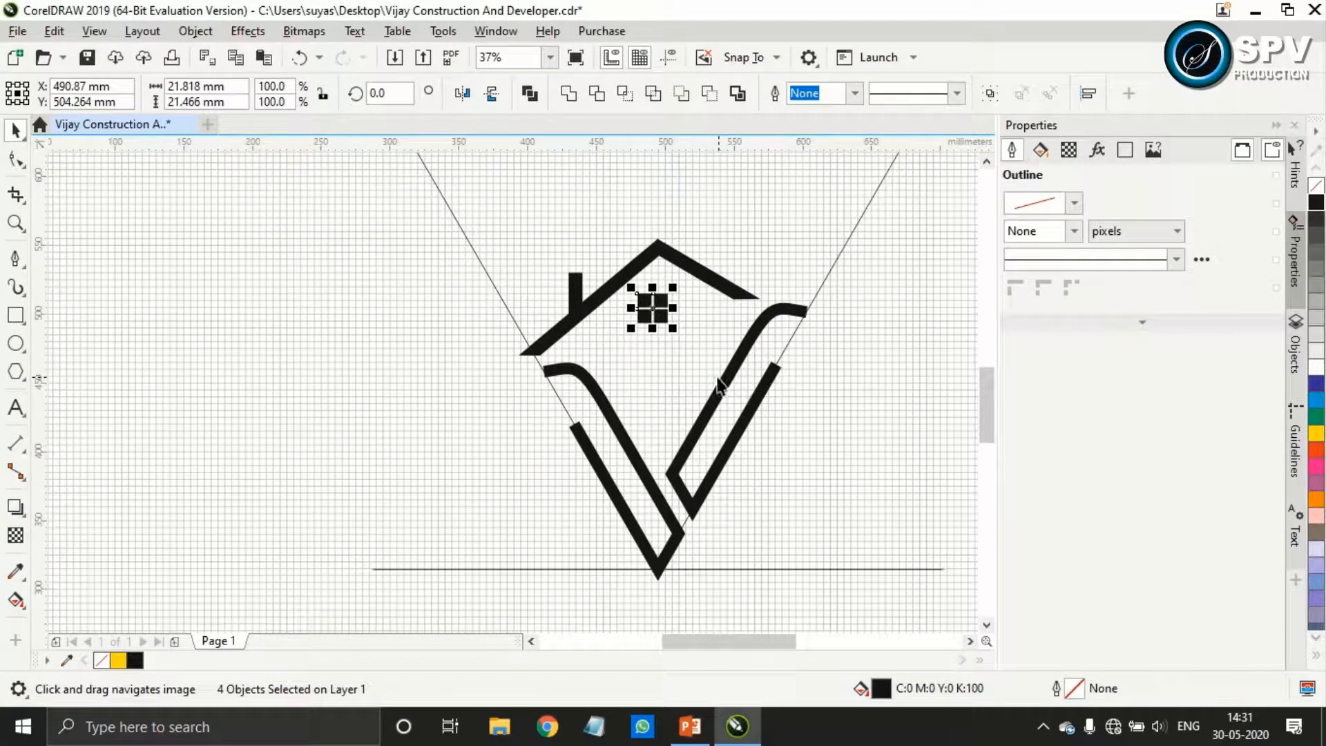
{"action": "scroll", "coordinate": [676, 332], "scroll_direction": "up", "scroll_amount": 1}
{"action": "mouse_move", "coordinate": [676, 333]}
{"action": "left_mouse_down"}
{"action": "mouse_move", "coordinate": [685, 343]}
{"action": "mouse_move", "coordinate": [653, 319]}
{"action": "mouse_move", "coordinate": [664, 319]}
{"action": "left_mouse_up"}
{"action": "left_click", "coordinate": [778, 423]}
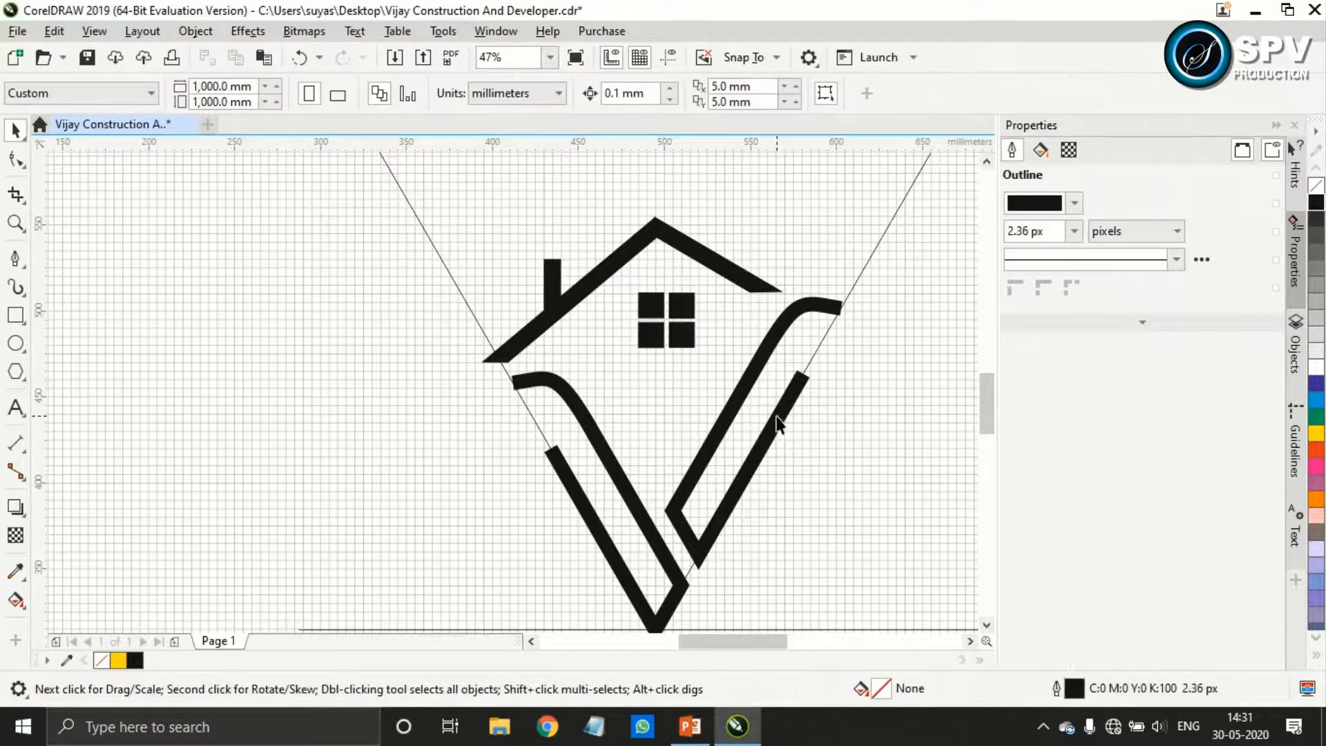
Unlock the right V stroke so that it can be edited
{"action": "scroll", "coordinate": [799, 428], "scroll_direction": "down", "scroll_amount": 2}
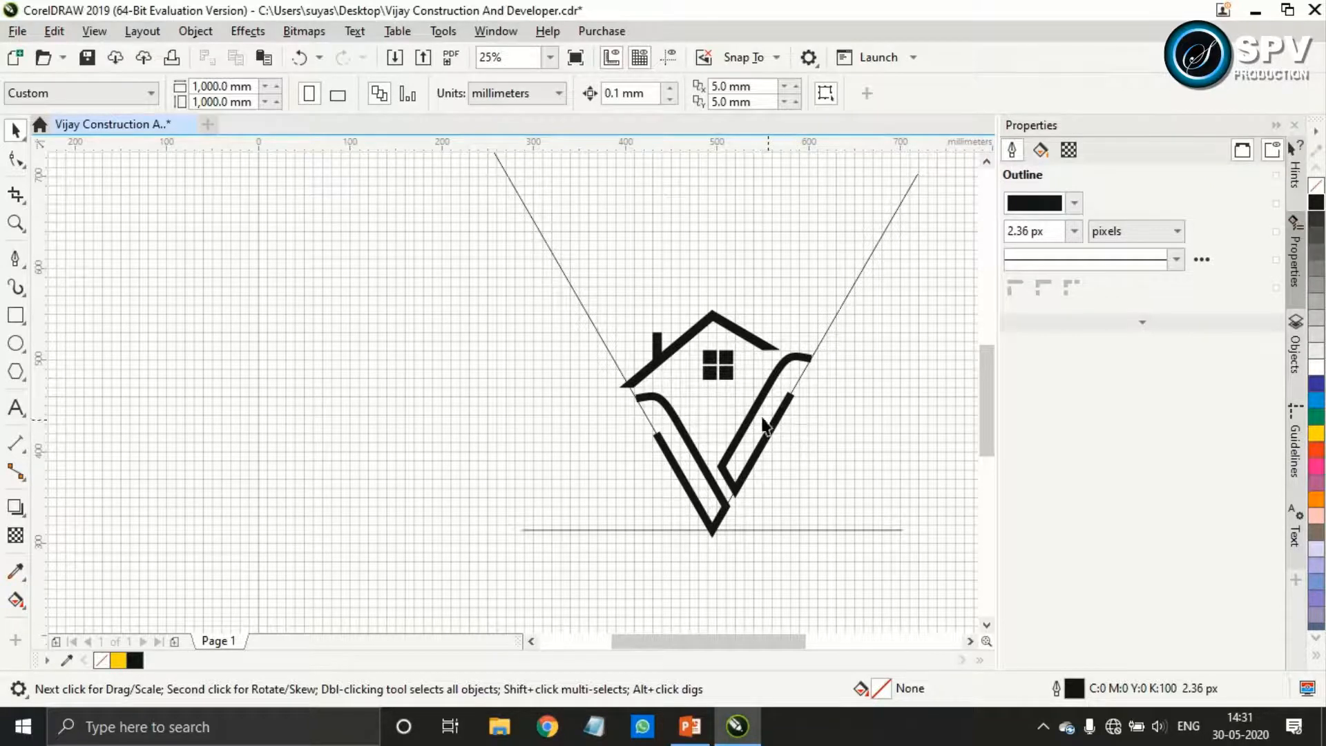
{"action": "scroll", "coordinate": [745, 414], "scroll_direction": "up", "scroll_amount": 2}
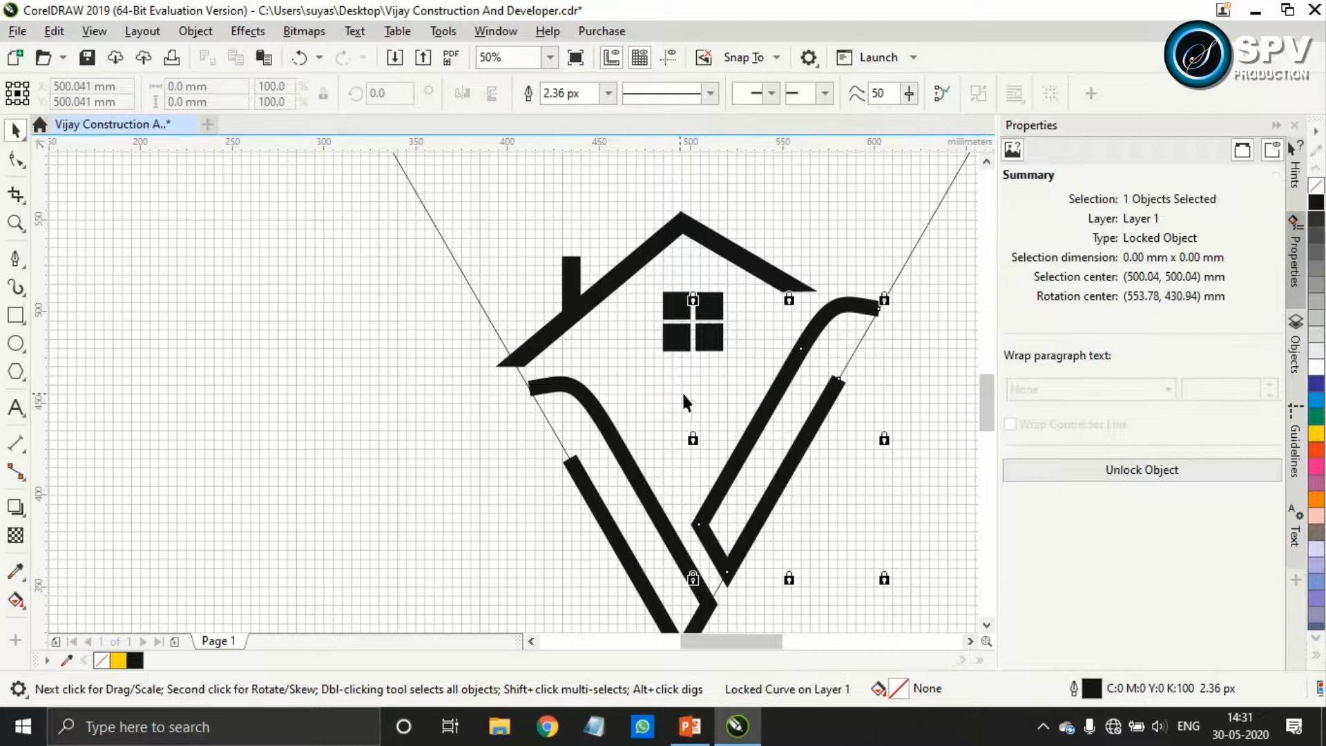
{"action": "right_click", "coordinate": [764, 395]}
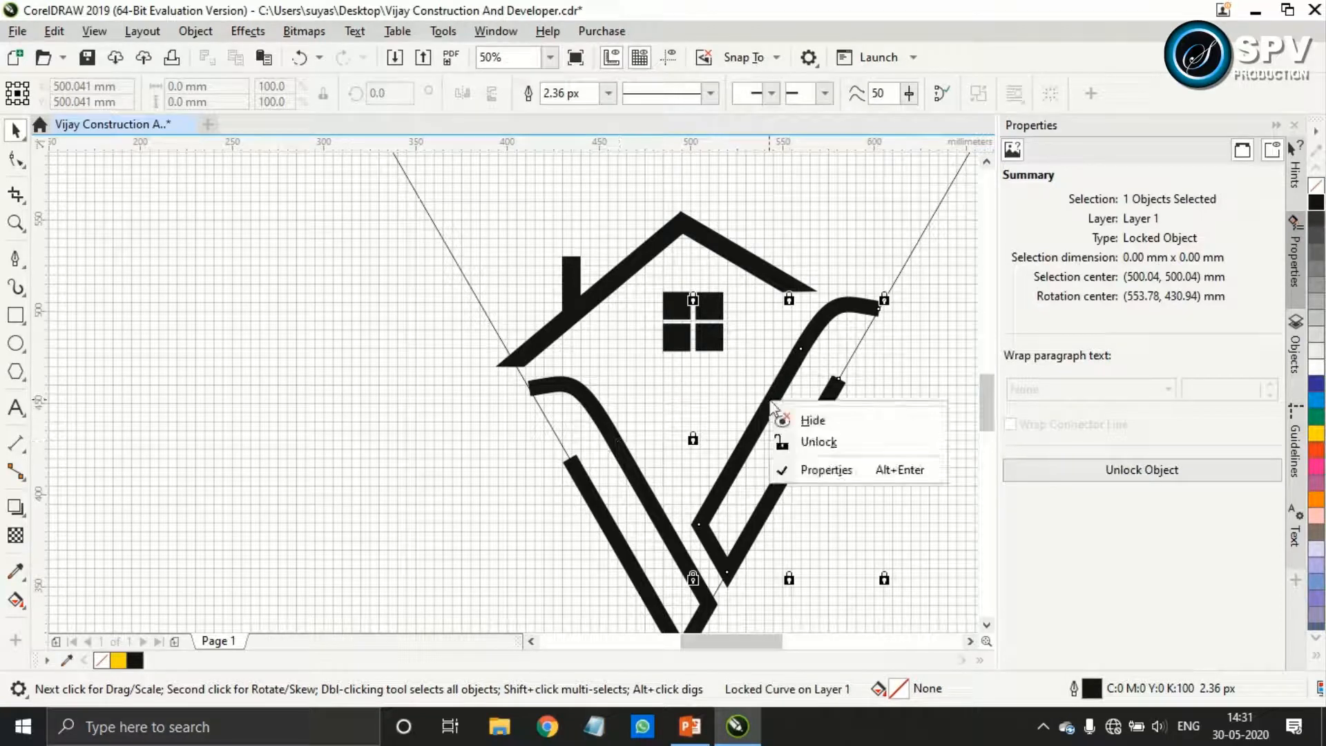
{"action": "left_click", "coordinate": [788, 441]}
Shorten both arms of the left V stroke by moving their upper nodes down along the guide, making it about 92.8 × 137.2 mm
{"action": "left_click", "coordinate": [616, 428]}
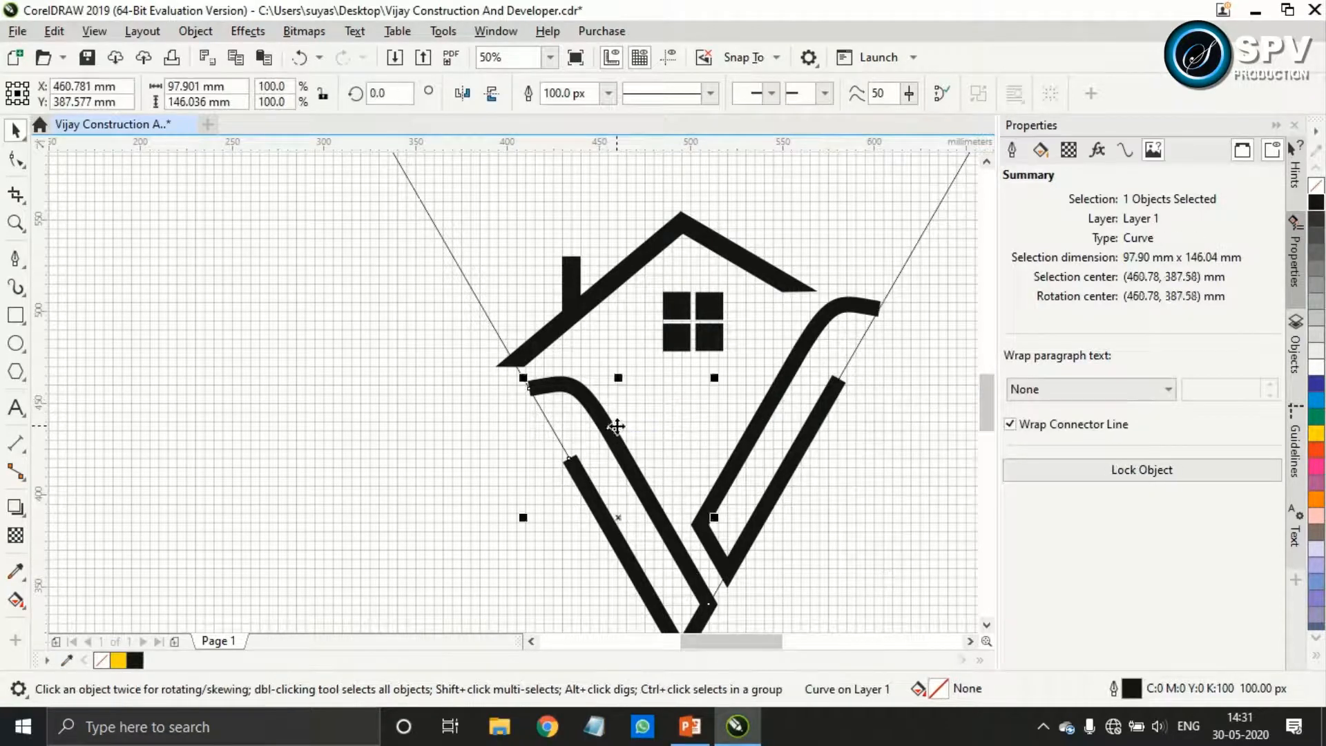
{"action": "left_click", "coordinate": [15, 159]}
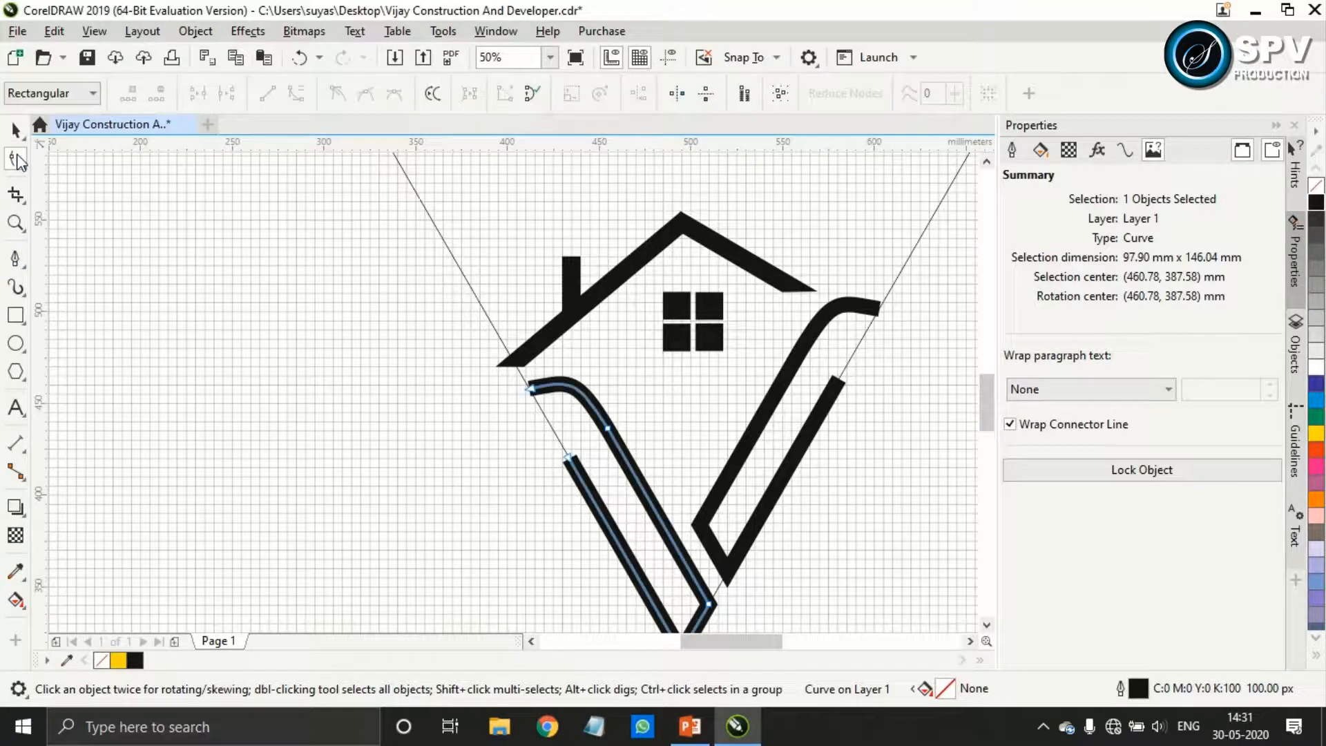
{"action": "left_click_drag", "start_coordinate": [504, 376], "coordinate": [627, 463]}
{"action": "scroll", "coordinate": [628, 464], "scroll_direction": "down", "scroll_amount": 1}
{"action": "scroll", "coordinate": [669, 536], "scroll_direction": "up", "scroll_amount": 1}
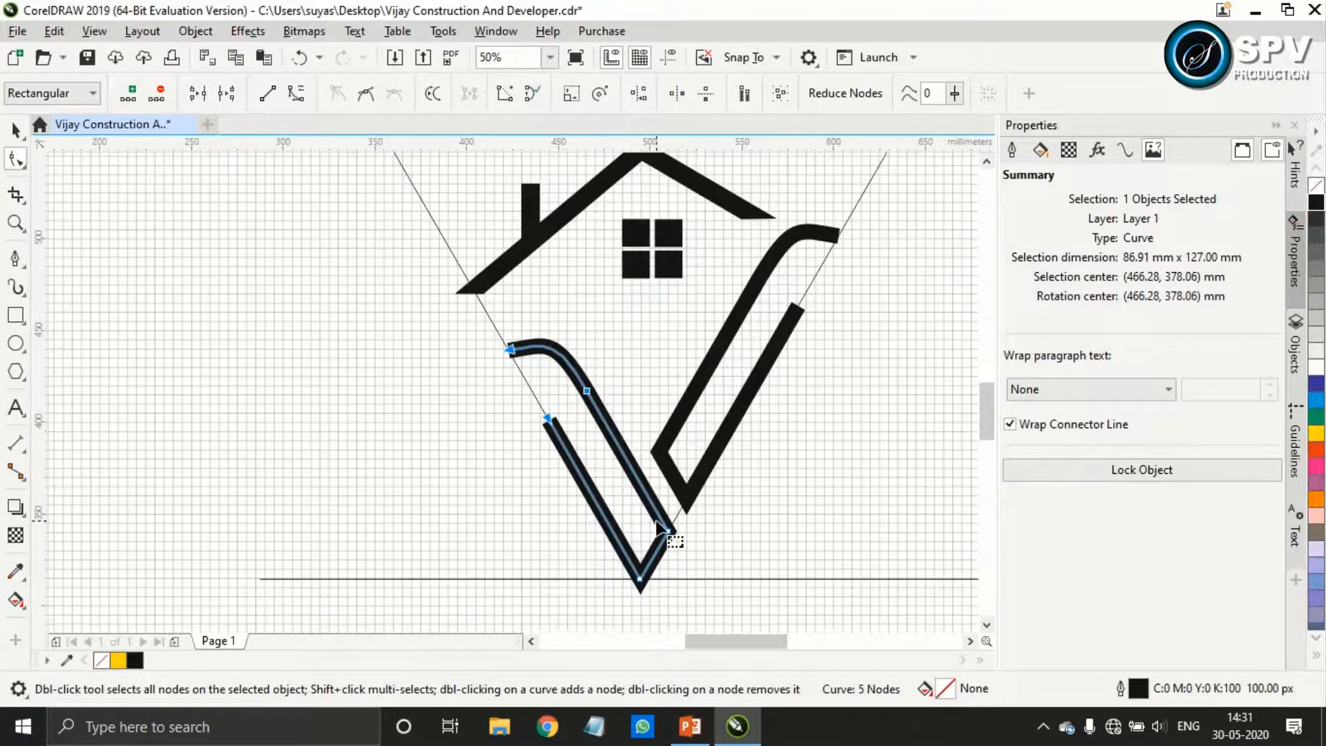
{"action": "key", "text": "ctrl+z"}
{"action": "left_click_drag", "start_coordinate": [568, 360], "coordinate": [576, 373]}
Slide the left stroke's top end node further down the guide and reshape its bend into a rounder arch, about 88 × 131.2 mm overall
{"action": "left_click_drag", "start_coordinate": [502, 332], "coordinate": [508, 345]}
{"action": "key", "text": "ctrl+z"}
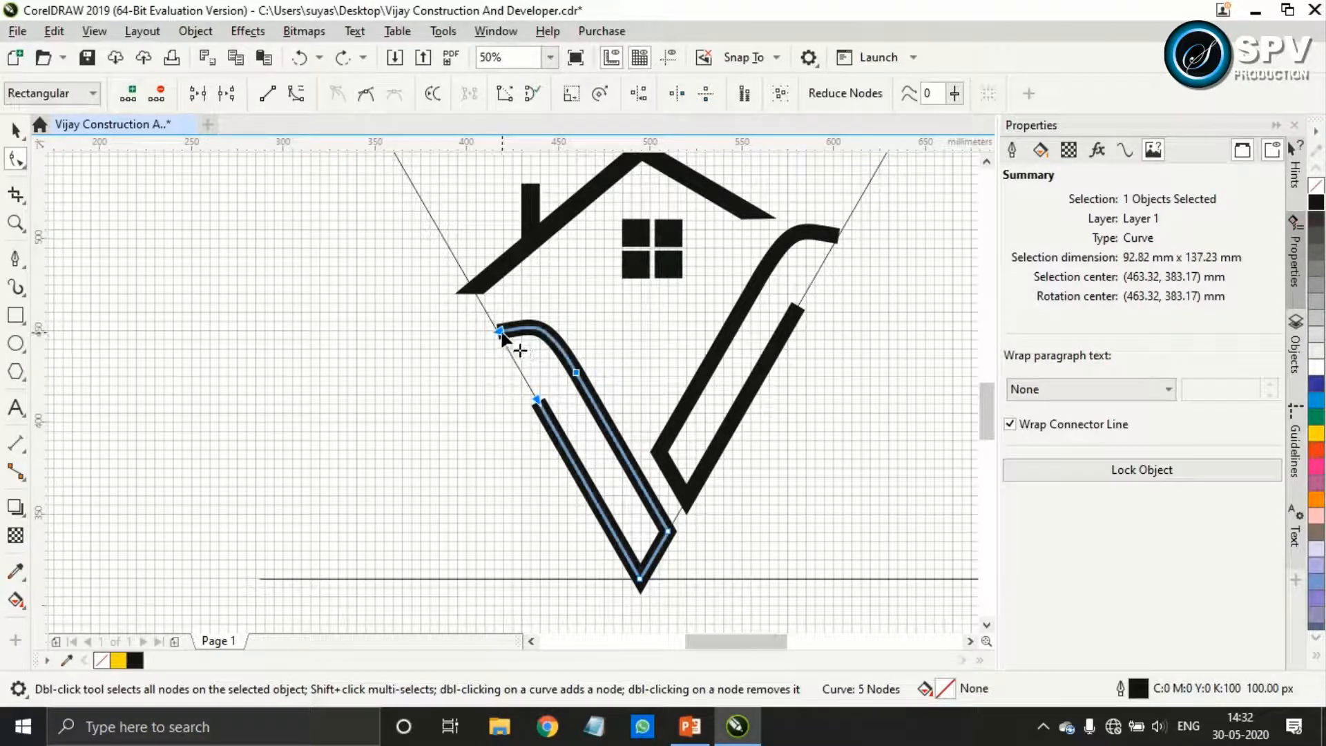
{"action": "left_click_drag", "start_coordinate": [499, 333], "coordinate": [508, 345]}
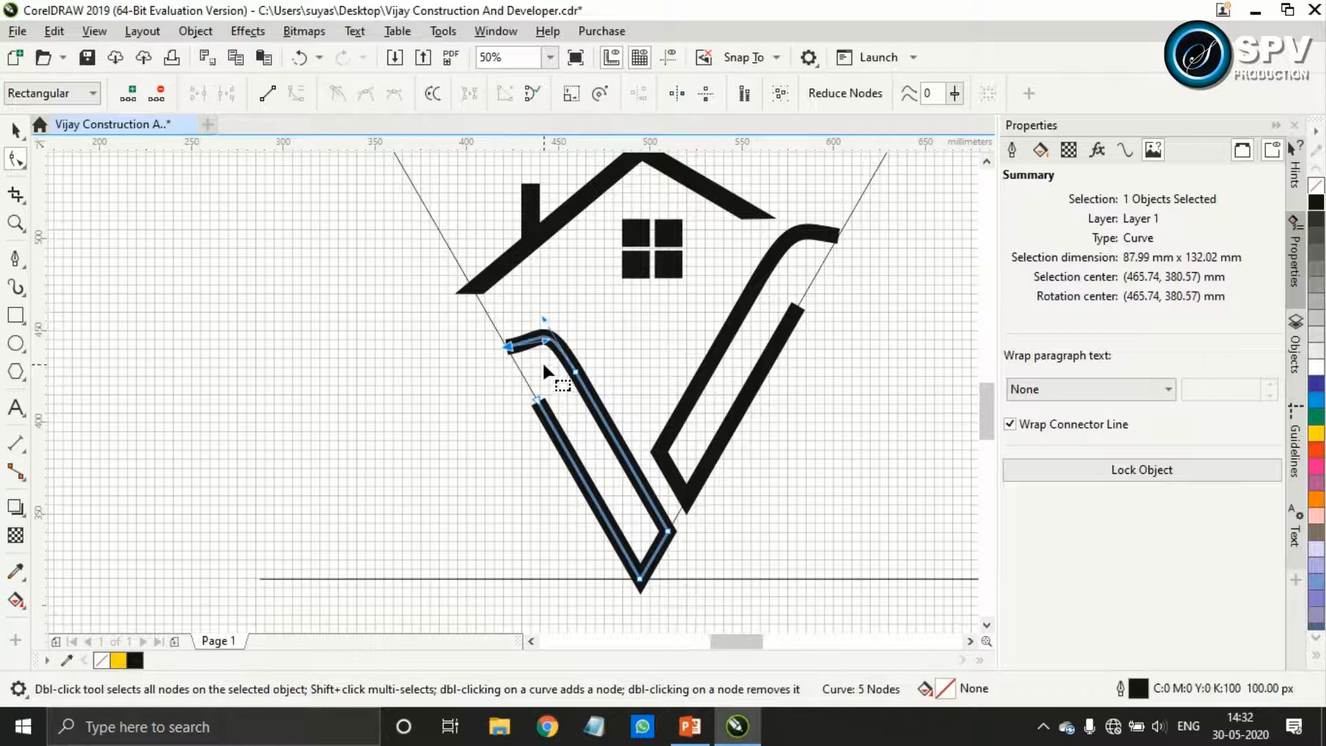
{"action": "scroll", "coordinate": [543, 364], "scroll_direction": "up", "scroll_amount": 1}
{"action": "left_click_drag", "start_coordinate": [543, 275], "coordinate": [567, 312]}
{"action": "mouse_move", "coordinate": [548, 317]}
{"action": "left_mouse_down"}
{"action": "mouse_move", "coordinate": [539, 304]}
{"action": "mouse_move", "coordinate": [549, 312]}
{"action": "left_mouse_up"}
{"action": "scroll", "coordinate": [594, 359], "scroll_direction": "down", "scroll_amount": 2}
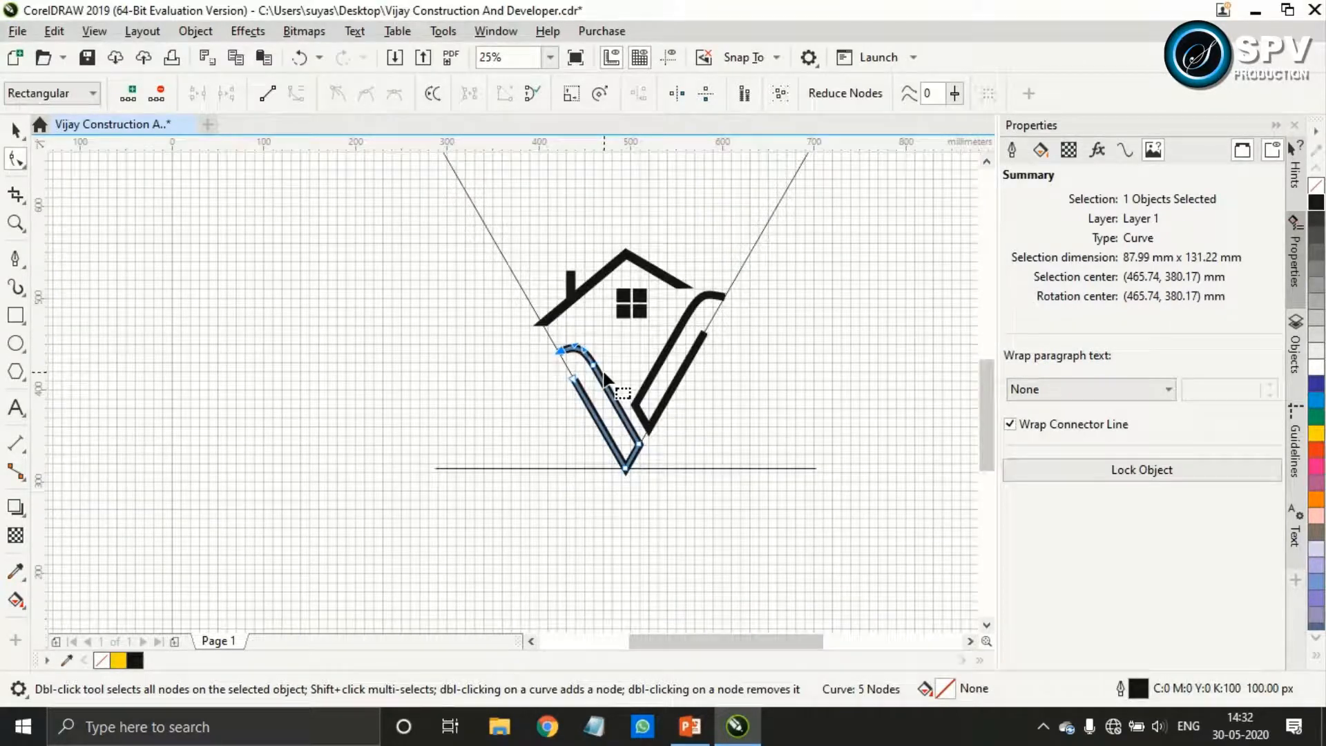
{"action": "scroll", "coordinate": [605, 377], "scroll_direction": "up", "scroll_amount": 1}
{"action": "left_click", "coordinate": [15, 129]}
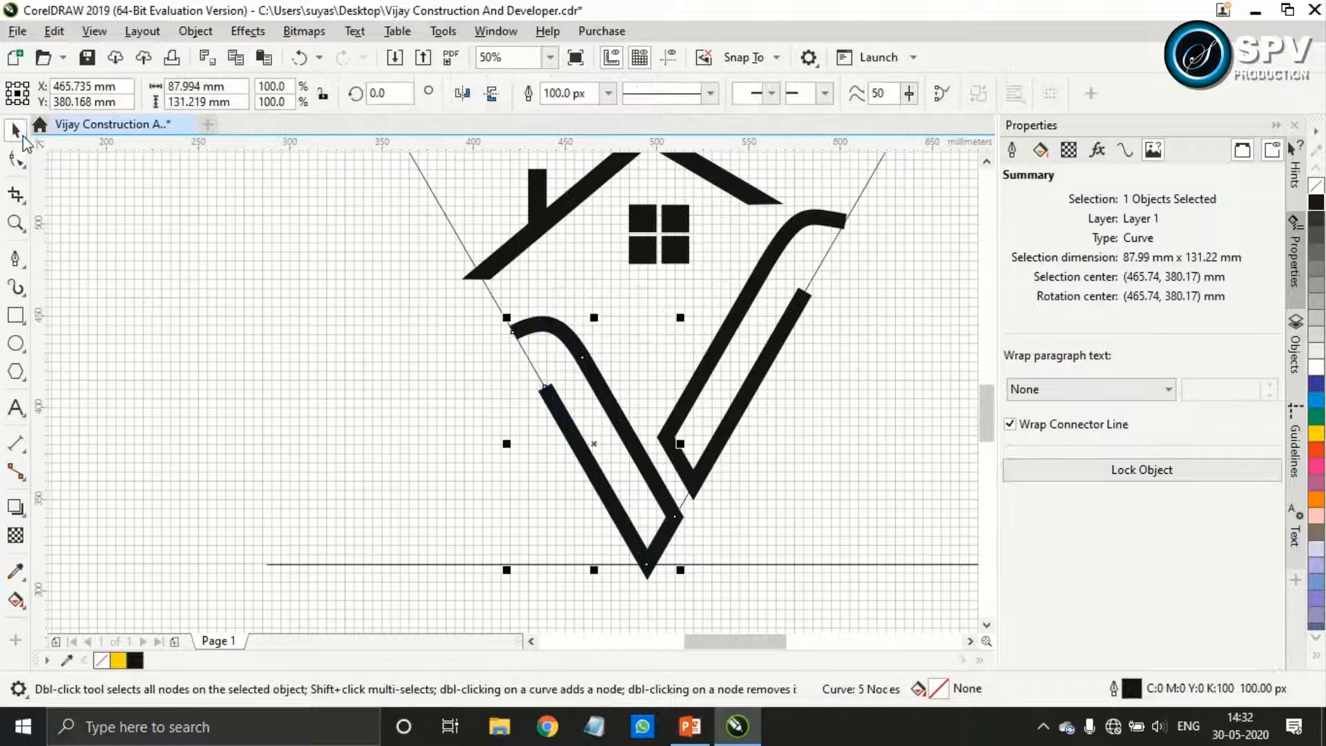
Replace the right V stroke with a horizontally mirrored copy of the left stroke, placed on the right guide at about X 548.3, Y 422.7 mm
{"action": "left_click", "coordinate": [759, 389]}
{"action": "key", "text": "Delete"}
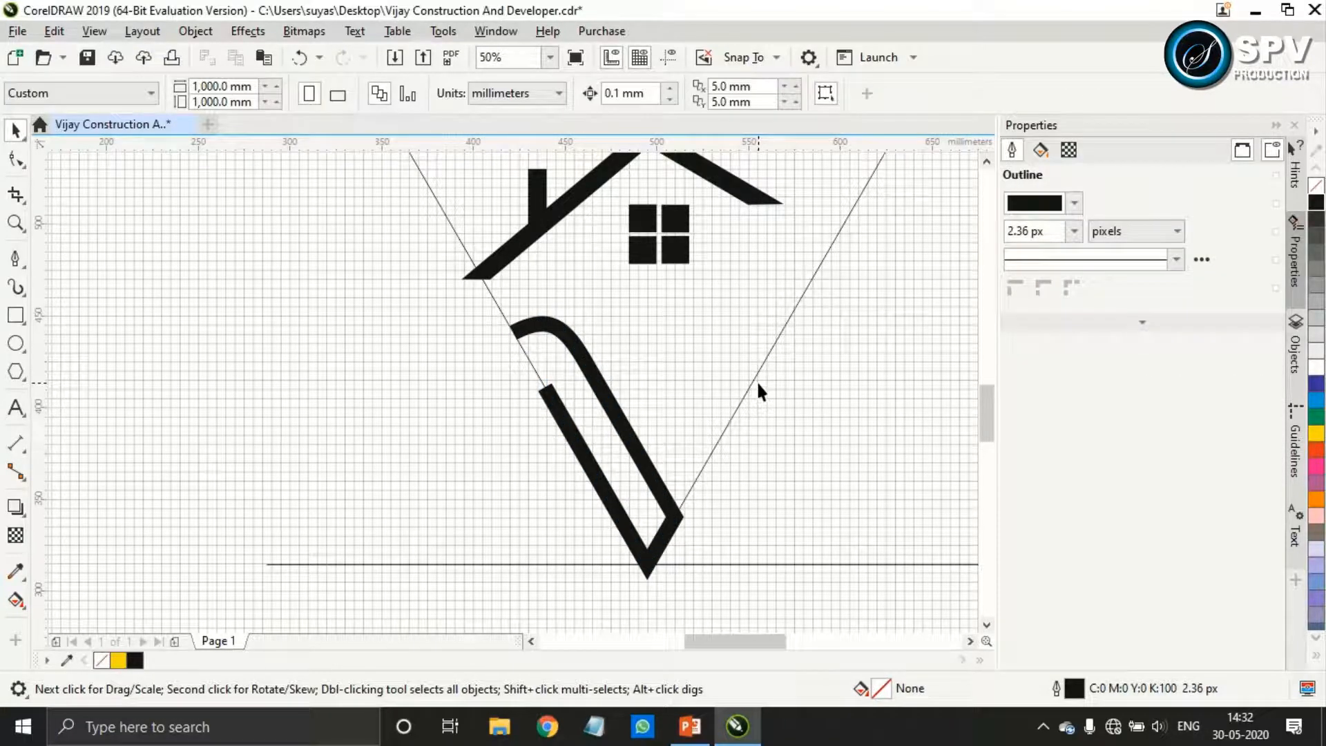
{"action": "left_click", "coordinate": [649, 468]}
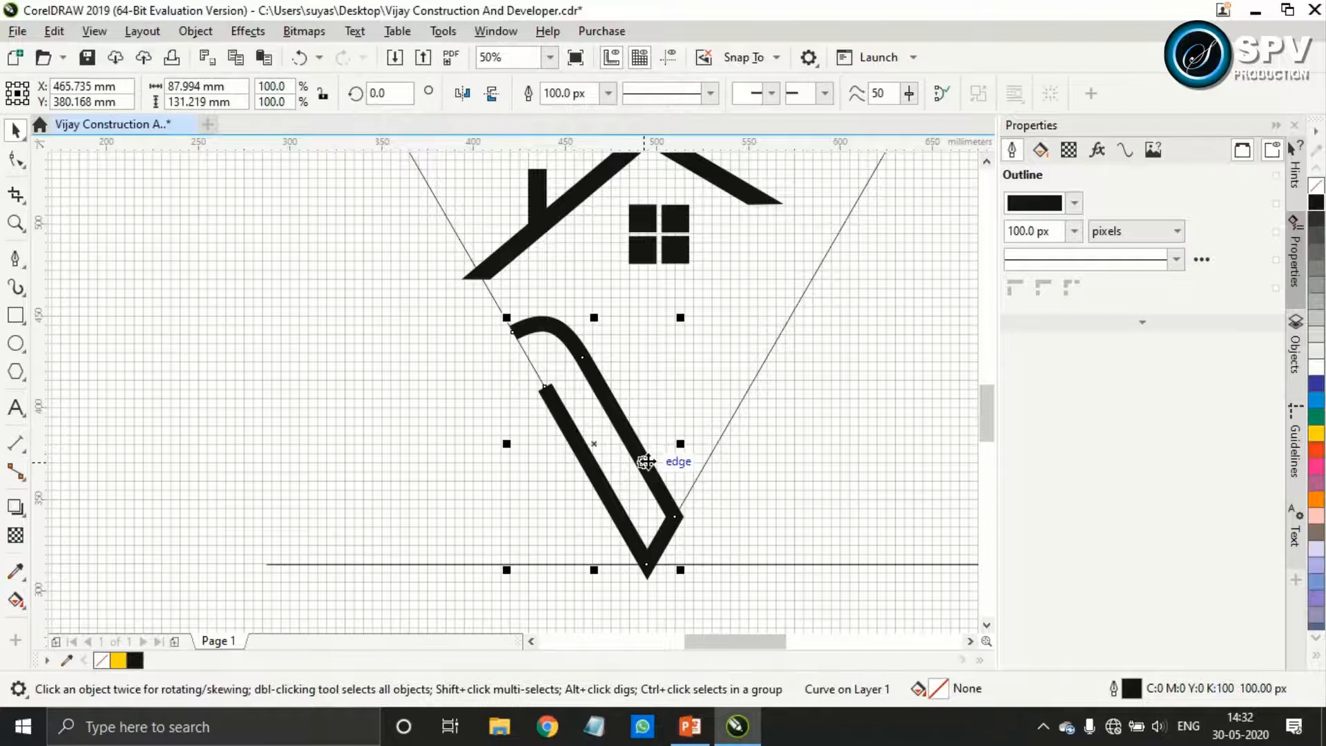
{"action": "left_click", "coordinate": [460, 97]}
{"action": "mouse_move", "coordinate": [630, 355]}
{"action": "left_mouse_down"}
{"action": "mouse_move", "coordinate": [746, 348]}
{"action": "mouse_move", "coordinate": [747, 384]}
{"action": "mouse_move", "coordinate": [741, 374]}
{"action": "left_mouse_up"}
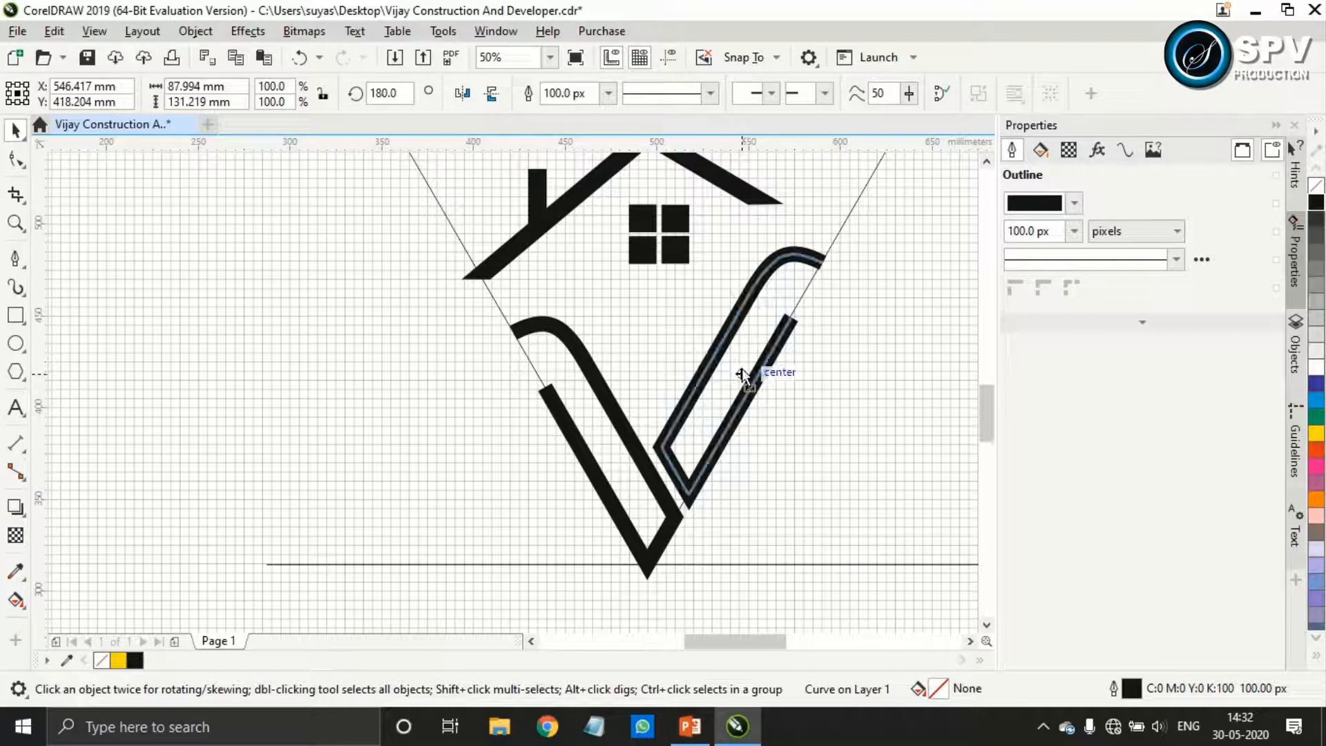
{"action": "scroll", "coordinate": [739, 375], "scroll_direction": "up", "scroll_amount": 2}
{"action": "left_click_drag", "start_coordinate": [794, 370], "coordinate": [752, 354]}
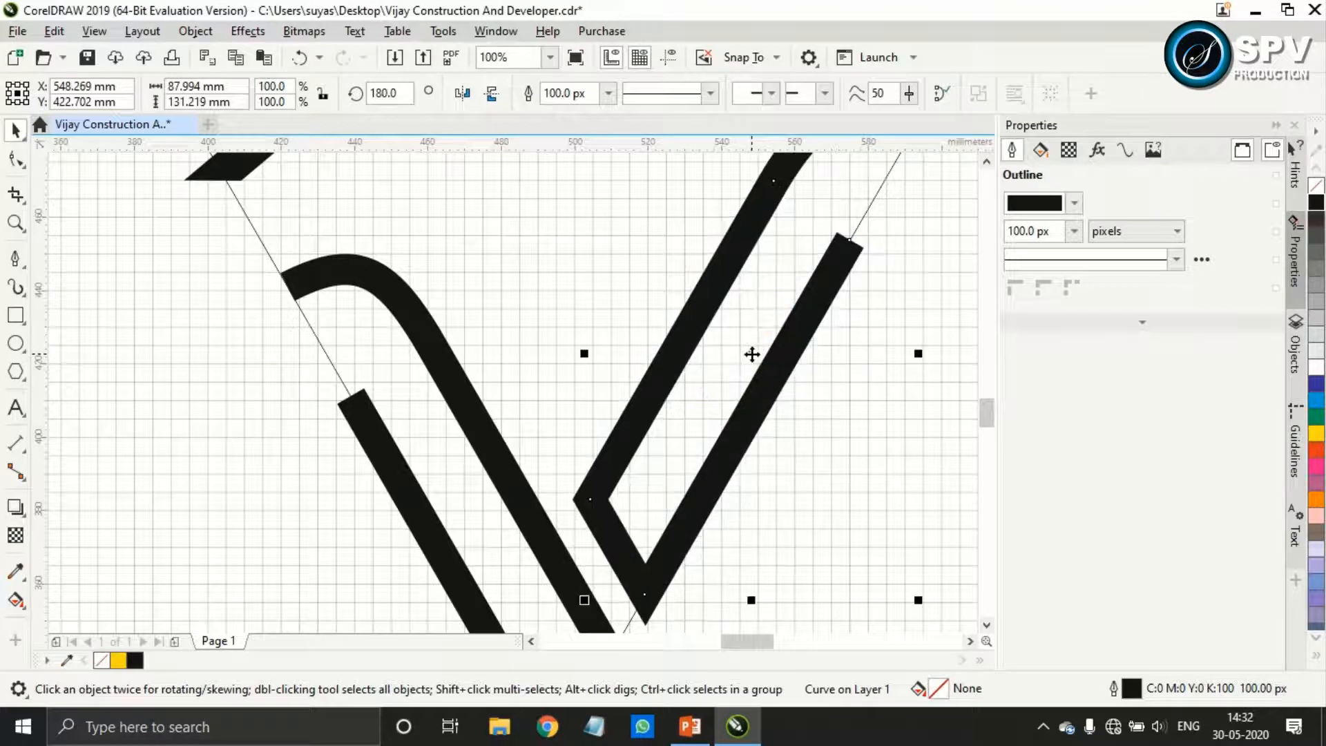
Select the roof, chimney and window together and move them straight down about 17 mm
{"action": "scroll", "coordinate": [752, 353], "scroll_direction": "down", "scroll_amount": 2}
{"action": "scroll", "coordinate": [748, 354], "scroll_direction": "down", "scroll_amount": 2}
{"action": "scroll", "coordinate": [693, 225], "scroll_direction": "up", "scroll_amount": 2}
{"action": "left_click_drag", "start_coordinate": [848, 199], "coordinate": [515, 442]}
{"action": "left_click_drag", "start_coordinate": [687, 316], "coordinate": [691, 362]}
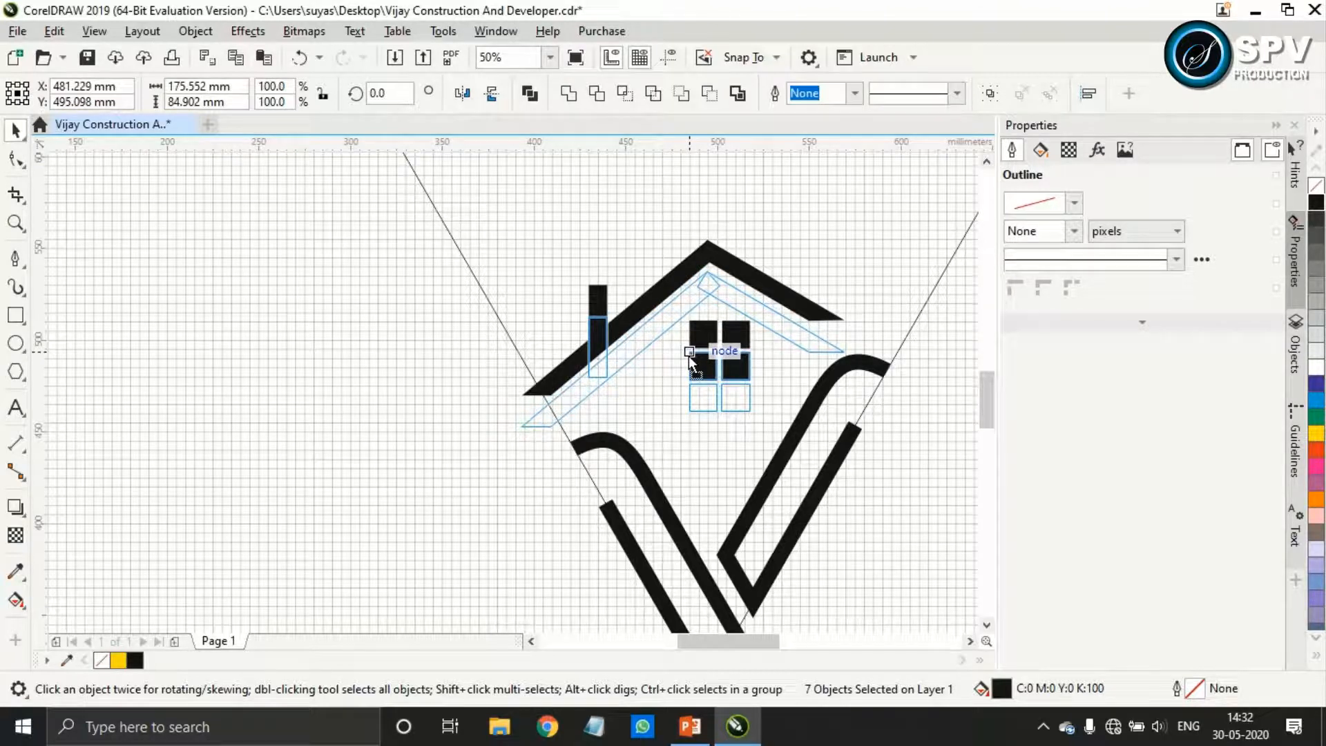
{"action": "left_click_drag", "start_coordinate": [691, 361], "coordinate": [692, 360]}
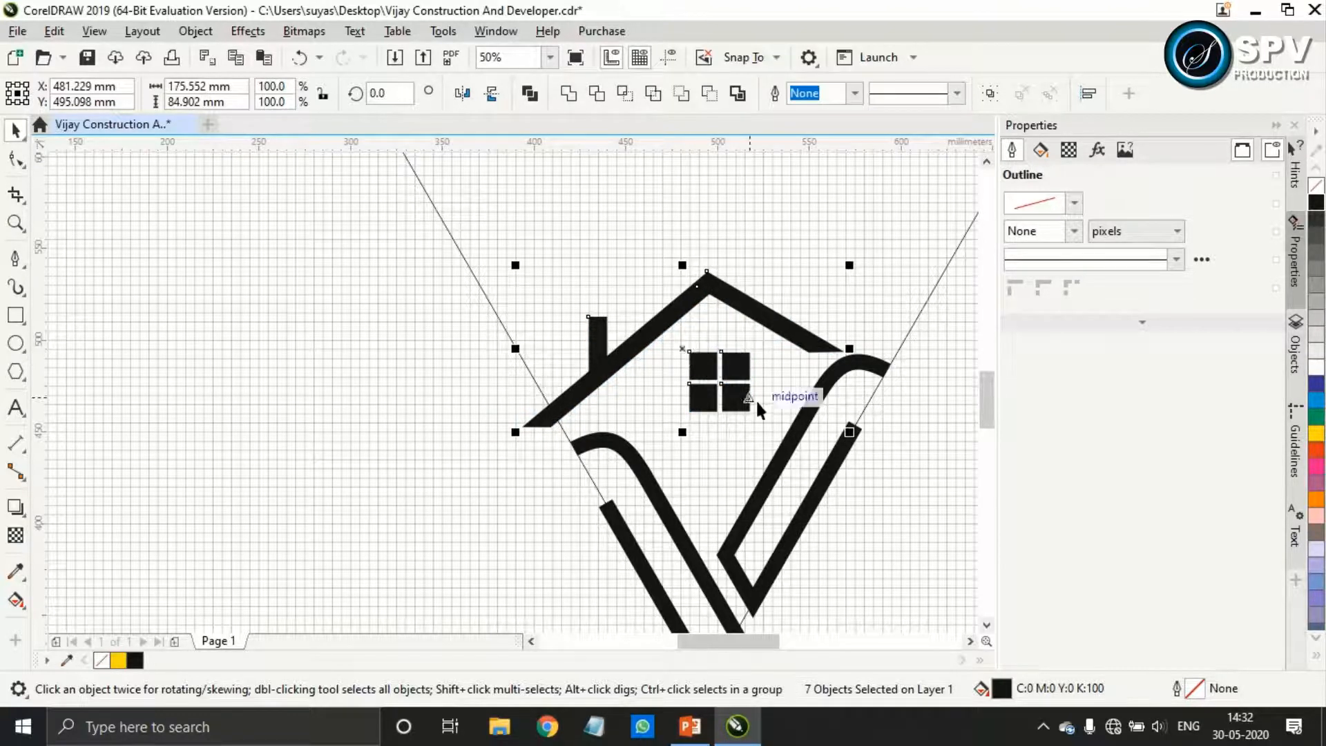
Shorten both roof bars by pulling their lower end nodes inward along the slopes, making the roof about 150 mm wide
{"action": "scroll", "coordinate": [758, 405], "scroll_direction": "down", "scroll_amount": 2}
{"action": "scroll", "coordinate": [753, 399], "scroll_direction": "up", "scroll_amount": 2}
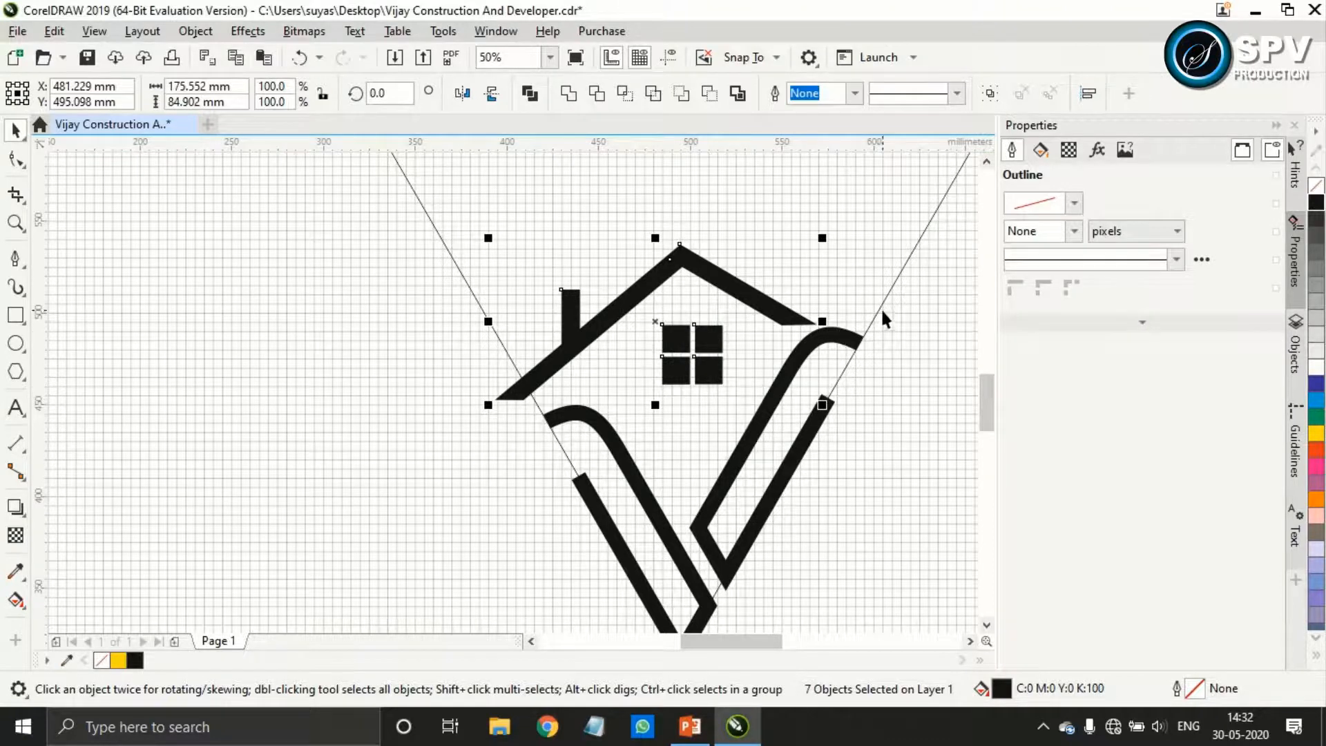
{"action": "scroll", "coordinate": [819, 356], "scroll_direction": "up", "scroll_amount": 2}
{"action": "left_click", "coordinate": [797, 322]}
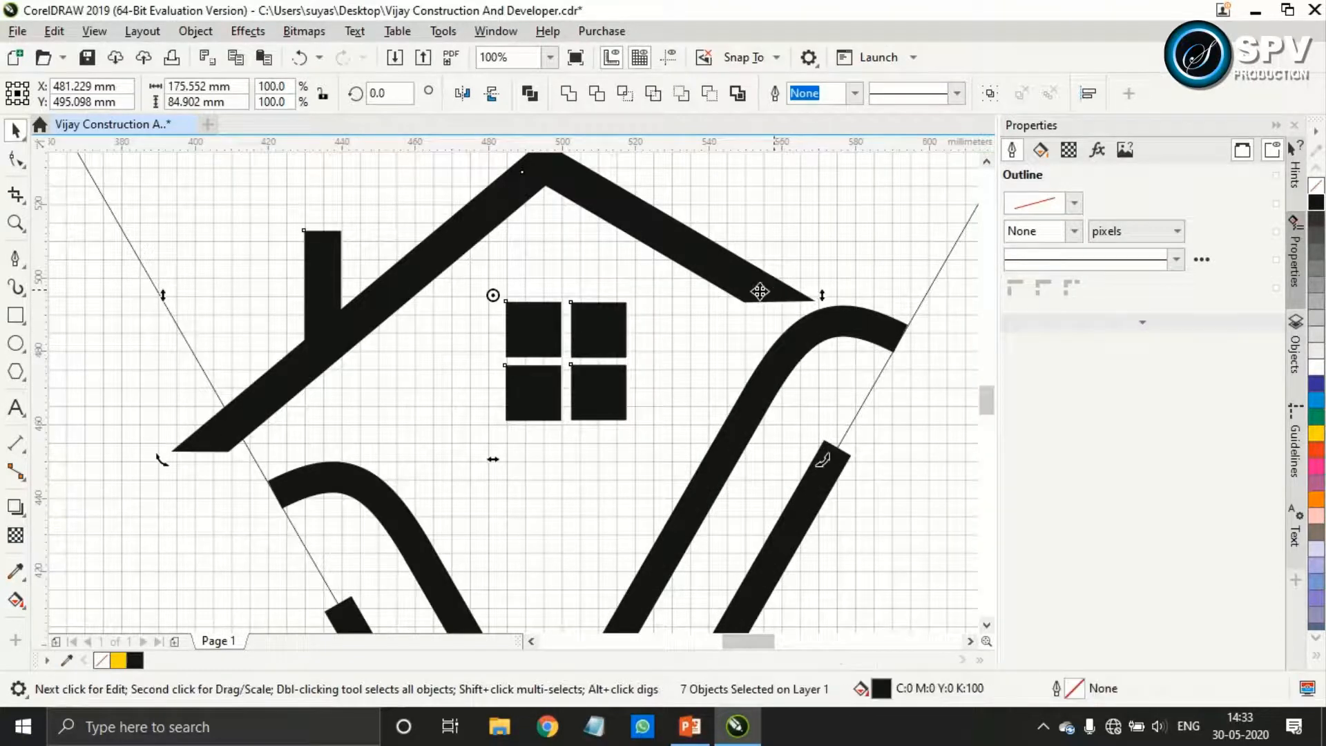
{"action": "left_click", "coordinate": [17, 158]}
{"action": "left_click_drag", "start_coordinate": [814, 297], "coordinate": [704, 278]}
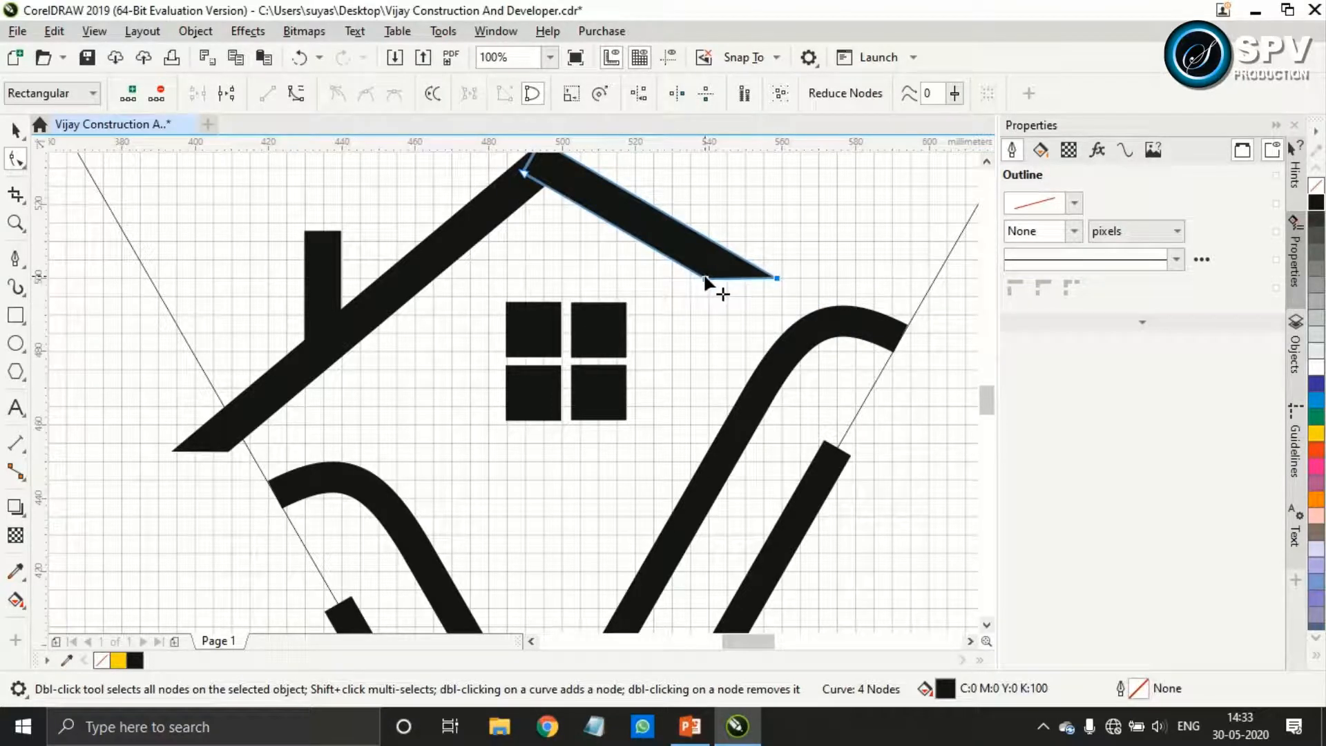
{"action": "left_click", "coordinate": [295, 393]}
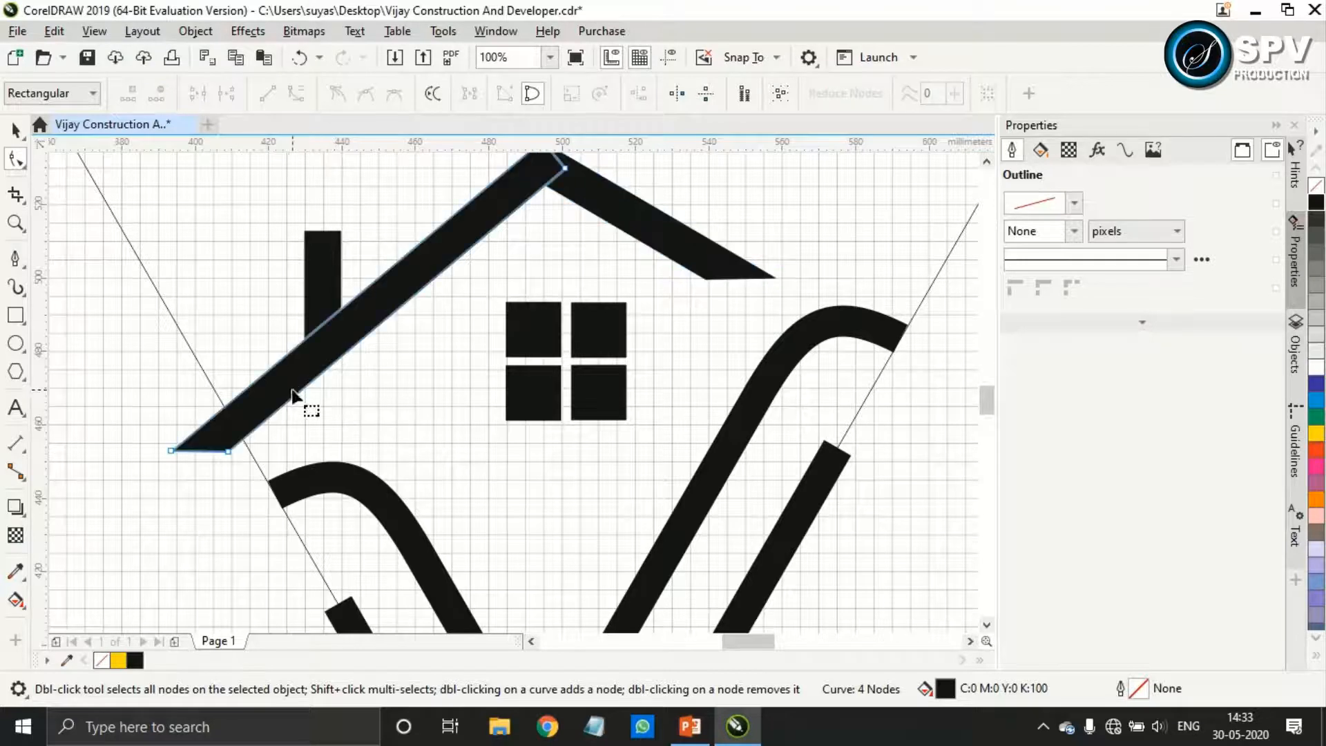
{"action": "left_click_drag", "start_coordinate": [255, 482], "coordinate": [286, 404]}
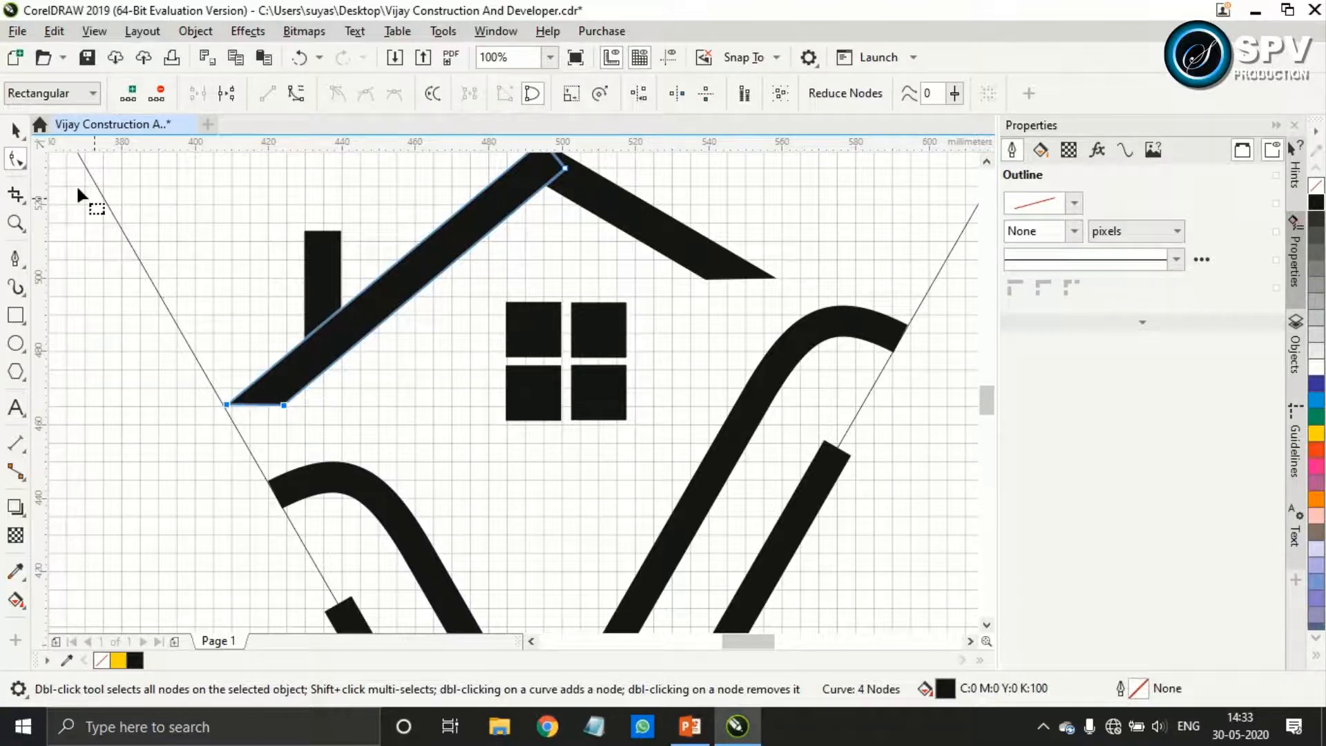
Select the roof, chimney and window and move them about 5 mm left and 12 mm down between the V strokes
{"action": "key", "text": "space"}
{"action": "left_click", "coordinate": [686, 251], "text": "shift"}
{"action": "left_click", "coordinate": [630, 399], "text": "shift"}
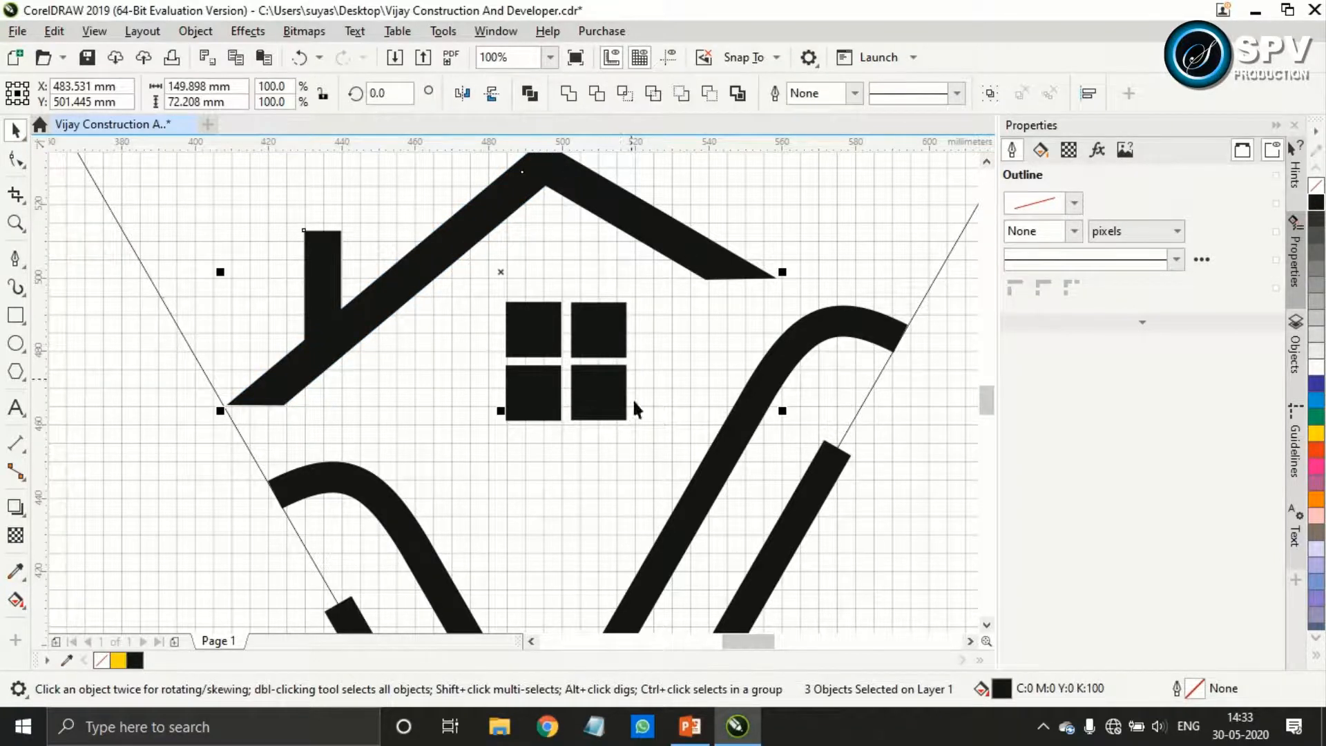
{"action": "scroll", "coordinate": [625, 400], "scroll_direction": "down", "scroll_amount": 2}
{"action": "left_click_drag", "start_coordinate": [732, 475], "coordinate": [732, 475]}
{"action": "left_click", "coordinate": [558, 346]}
{"action": "left_click_drag", "start_coordinate": [631, 429], "coordinate": [723, 479]}
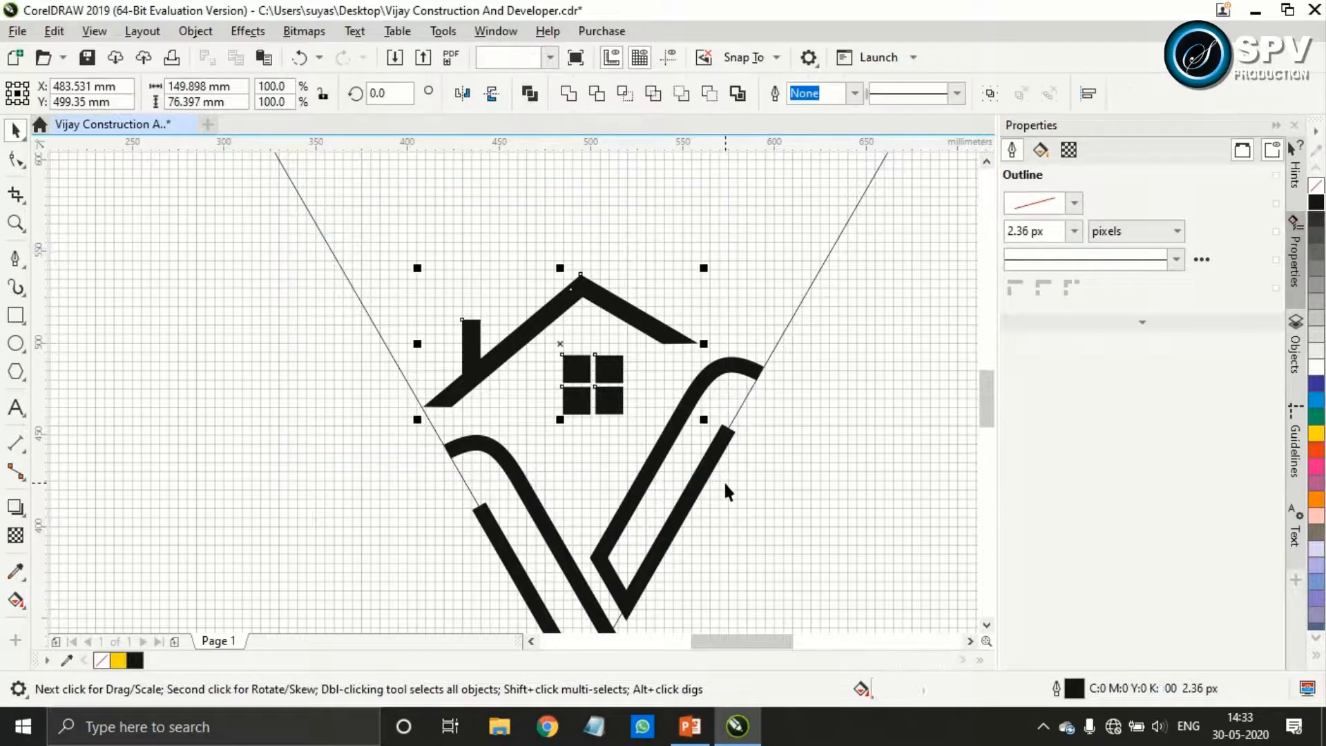
{"action": "left_click_drag", "start_coordinate": [573, 345], "coordinate": [539, 375]}
Shorten the chimney from its upper edge to a height of about 24.1 mm
{"action": "scroll", "coordinate": [557, 355], "scroll_direction": "up", "scroll_amount": 2}
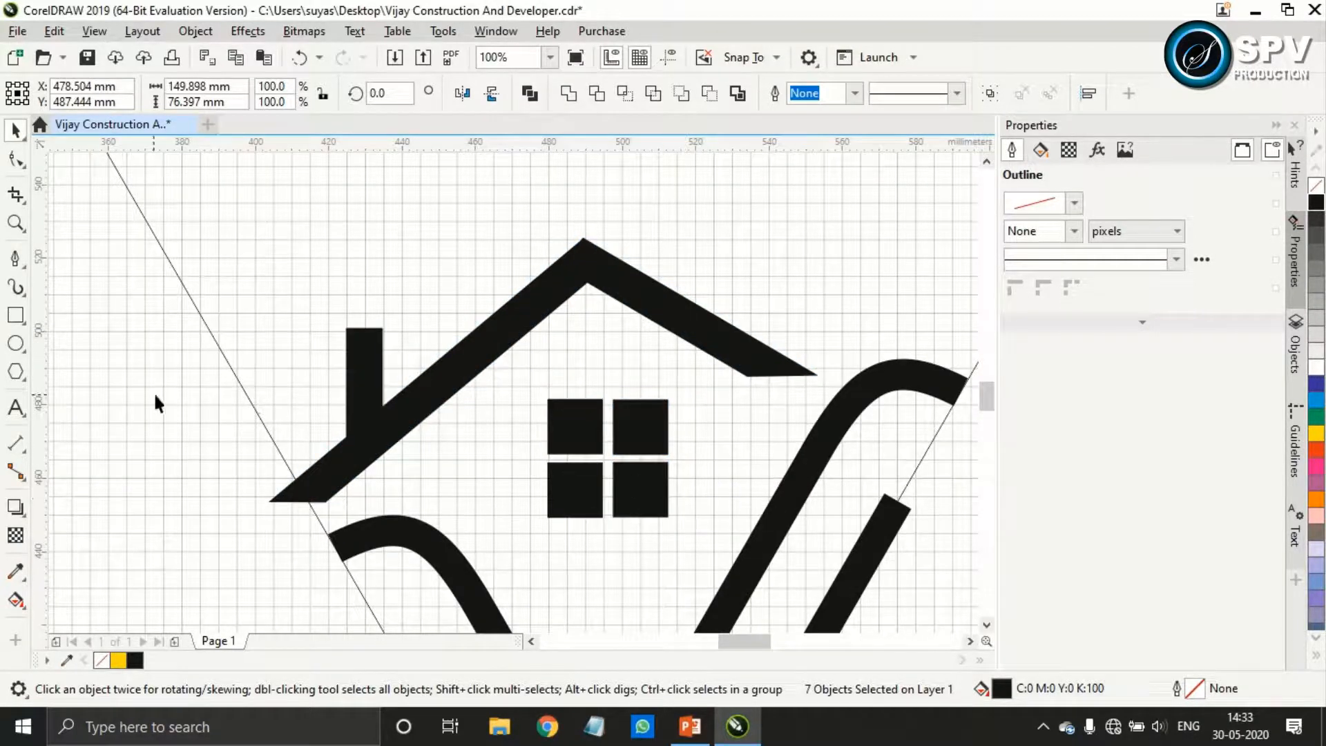
{"action": "left_click", "coordinate": [366, 365]}
{"action": "left_click_drag", "start_coordinate": [364, 326], "coordinate": [363, 351]}
{"action": "left_click", "coordinate": [133, 346]}
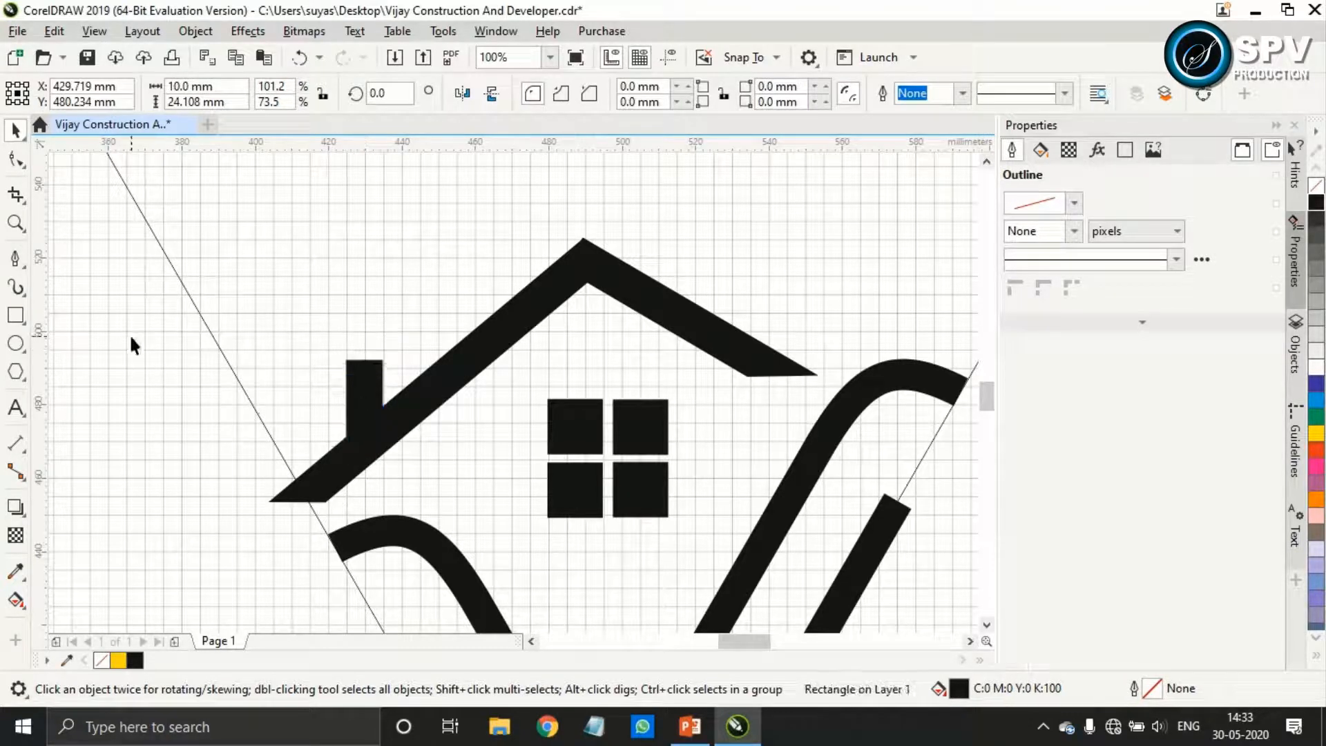
Move the chimney up the left roof slope, about 20 mm right and 18 mm up
{"action": "scroll", "coordinate": [685, 394], "scroll_direction": "down", "scroll_amount": 1}
{"action": "scroll", "coordinate": [549, 439], "scroll_direction": "up", "scroll_amount": 1}
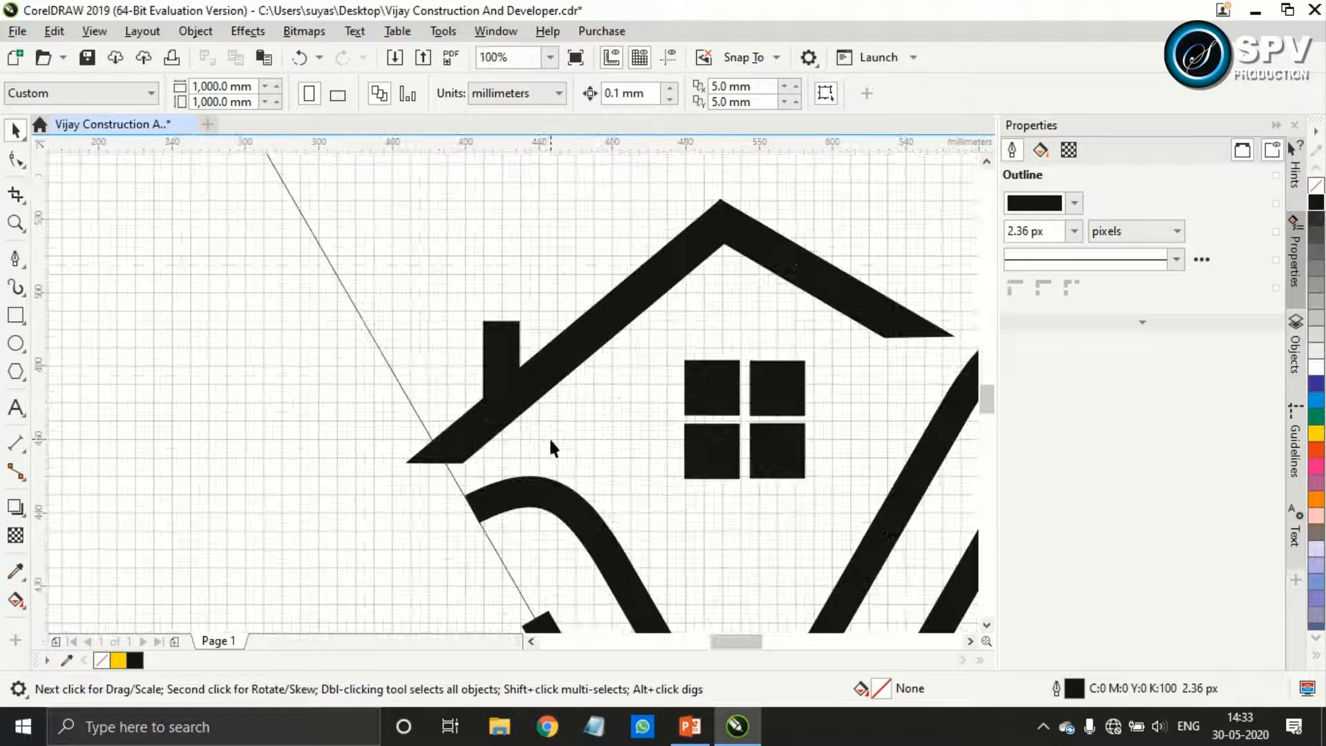
{"action": "left_click", "coordinate": [504, 362]}
{"action": "left_click_drag", "start_coordinate": [503, 362], "coordinate": [576, 302]}
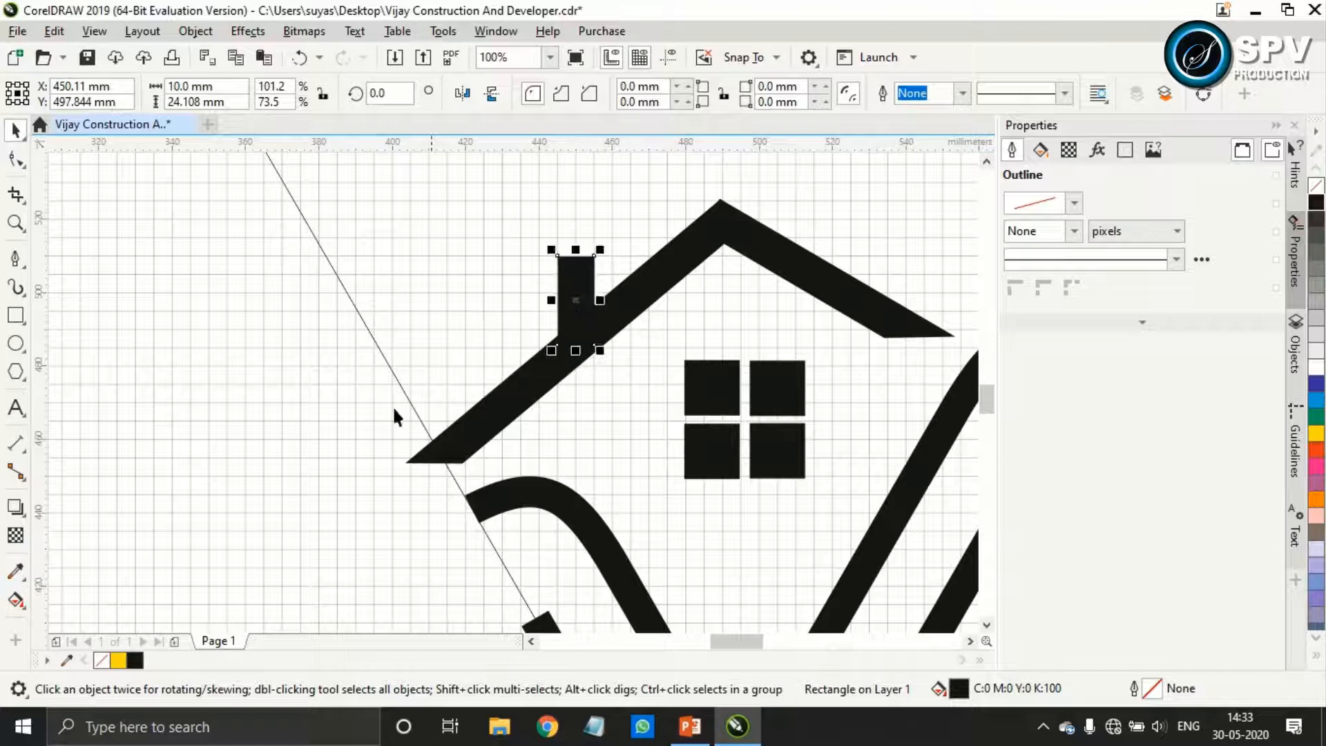
{"action": "left_click", "coordinate": [777, 485]}
Nudge the two left window squares about 0.9 mm left to widen the vertical gap between the panes
{"action": "scroll", "coordinate": [779, 486], "scroll_direction": "down", "scroll_amount": 2}
{"action": "scroll", "coordinate": [779, 487], "scroll_direction": "up", "scroll_amount": 1}
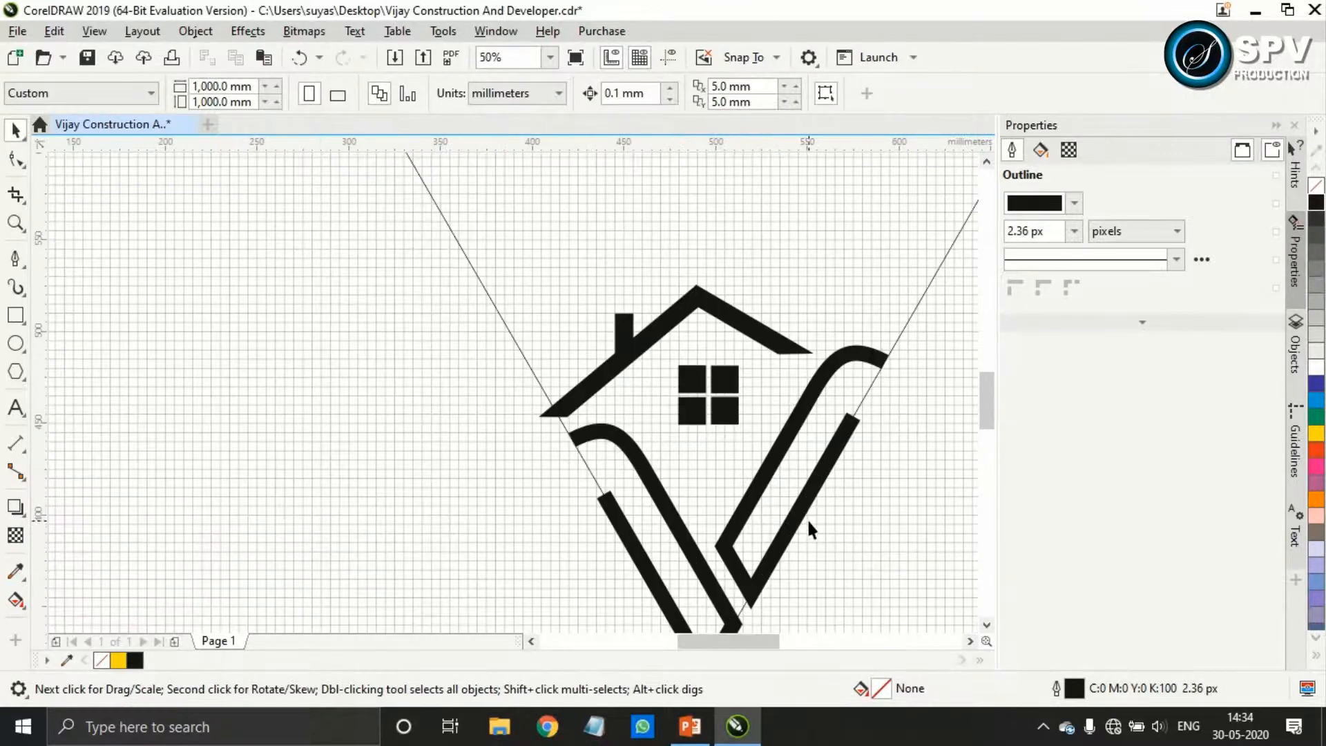
{"action": "scroll", "coordinate": [807, 525], "scroll_direction": "down", "scroll_amount": 1}
{"action": "scroll", "coordinate": [663, 331], "scroll_direction": "up", "scroll_amount": 3}
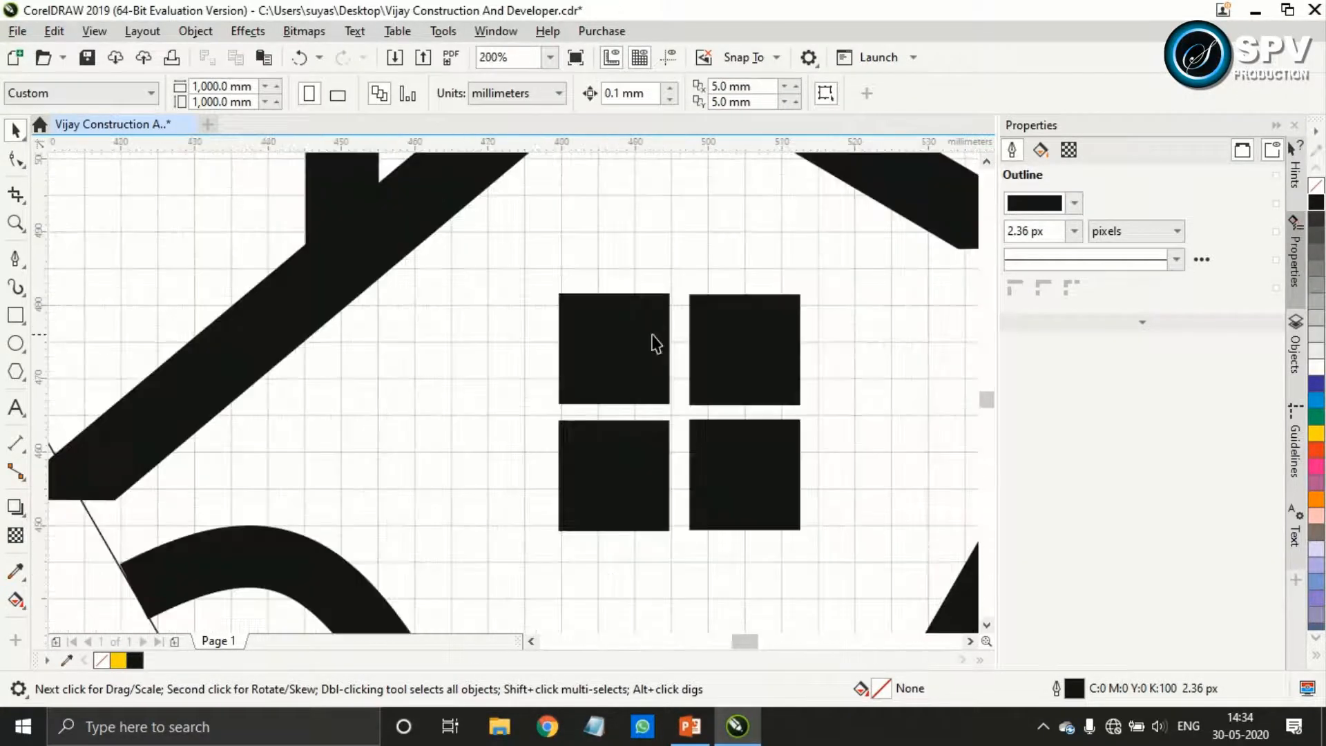
{"action": "left_click", "coordinate": [621, 349]}
{"action": "left_click_drag", "start_coordinate": [612, 348], "coordinate": [599, 346]}
{"action": "key", "text": "ctrl+z"}
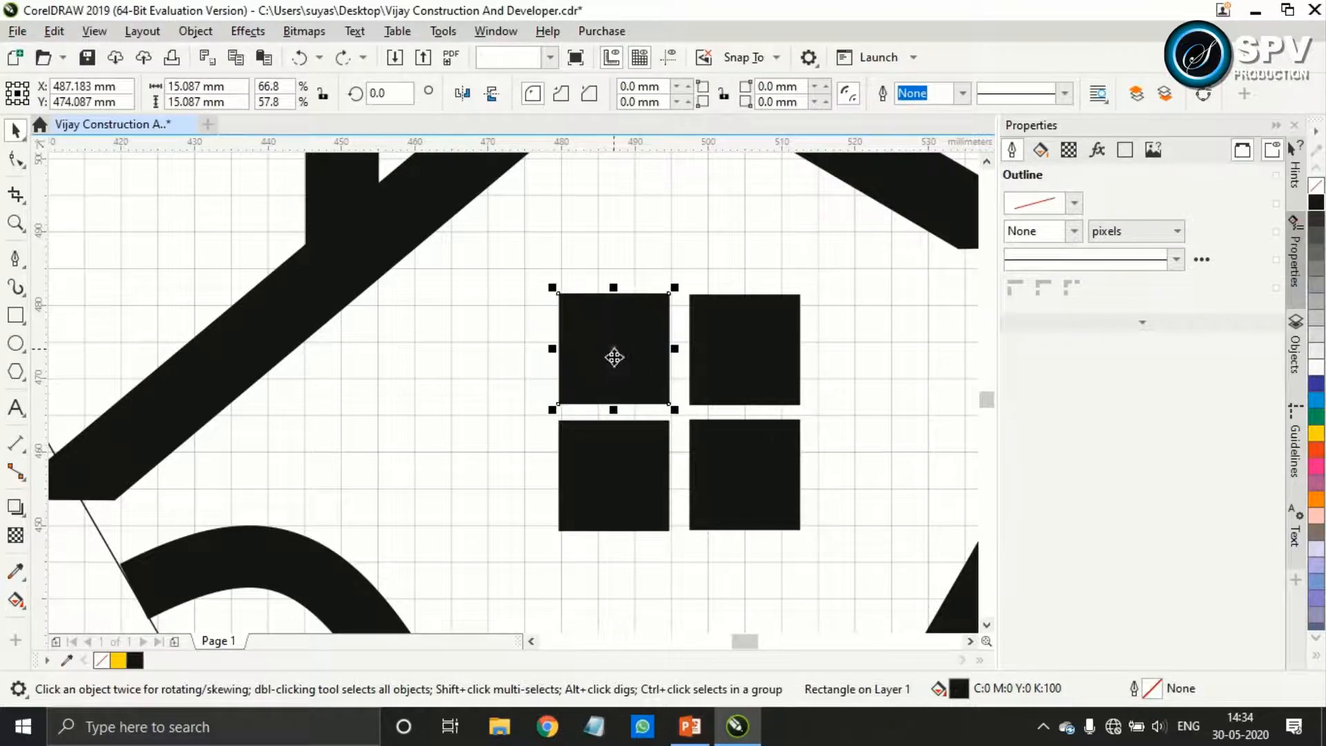
{"action": "left_click", "coordinate": [638, 475], "text": "shift"}
{"action": "key", "text": "Left"}
{"action": "key", "text": "Left"}
{"action": "key", "text": "Left"}
{"action": "key", "text": "Left"}
{"action": "key", "text": "Left"}
{"action": "key", "text": "Left"}
{"action": "key", "text": "Left"}
{"action": "key", "text": "Left"}
{"action": "key", "text": "Left"}
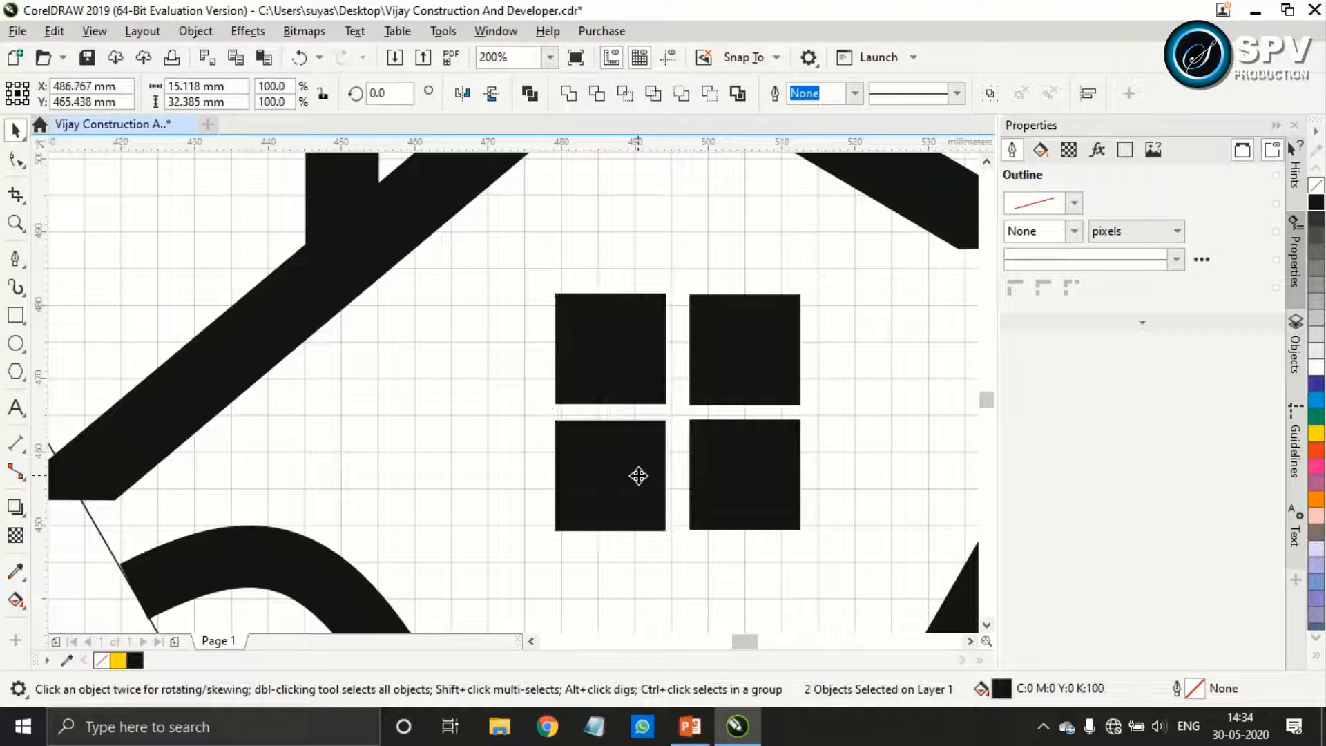
Nudge the two upper window squares about 0.7 mm up to widen the horizontal gap, and deselect them
{"action": "left_click", "coordinate": [725, 385]}
{"action": "left_click", "coordinate": [621, 364], "text": "shift"}
{"action": "key", "text": "Up"}
{"action": "key", "text": "Up"}
{"action": "key", "text": "Up"}
{"action": "key", "text": "Up"}
{"action": "key", "text": "Up"}
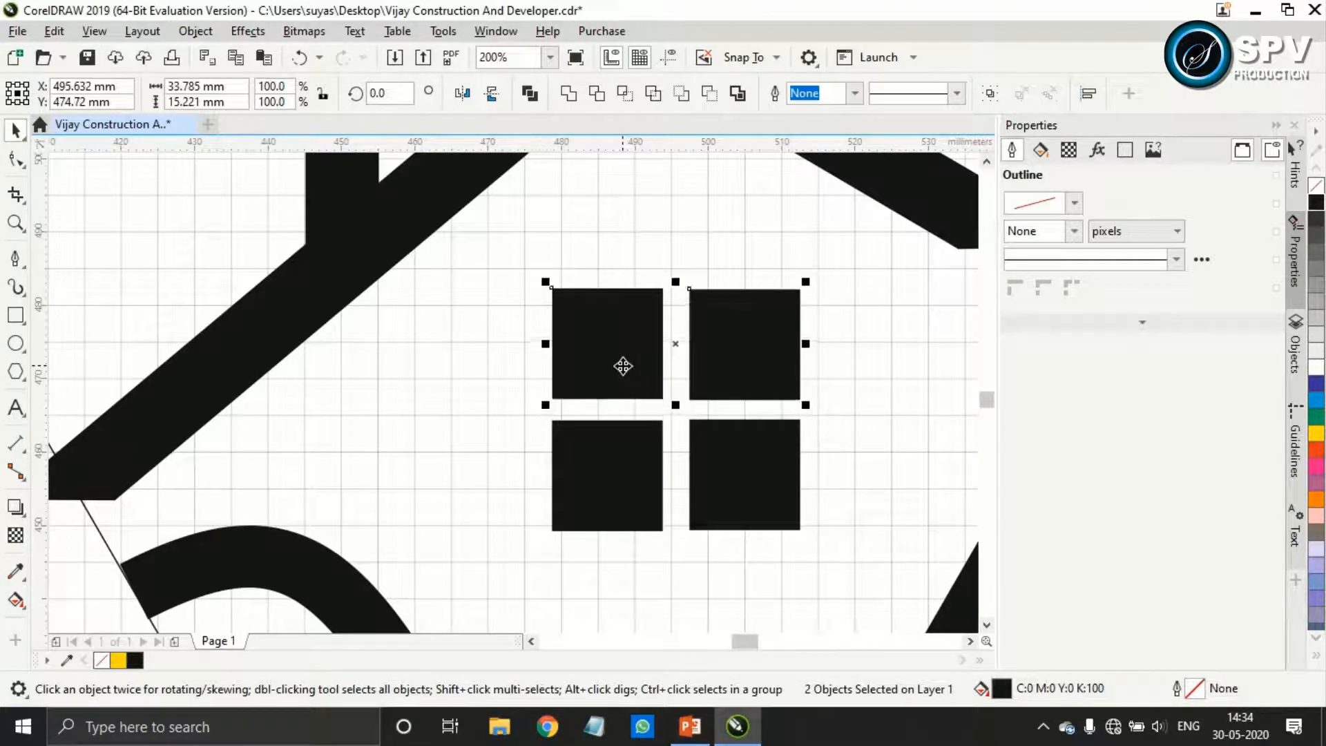
{"action": "scroll", "coordinate": [622, 366], "scroll_direction": "down", "scroll_amount": 4}
{"action": "left_click", "coordinate": [821, 464]}
{"action": "scroll", "coordinate": [826, 470], "scroll_direction": "down", "scroll_amount": 1}
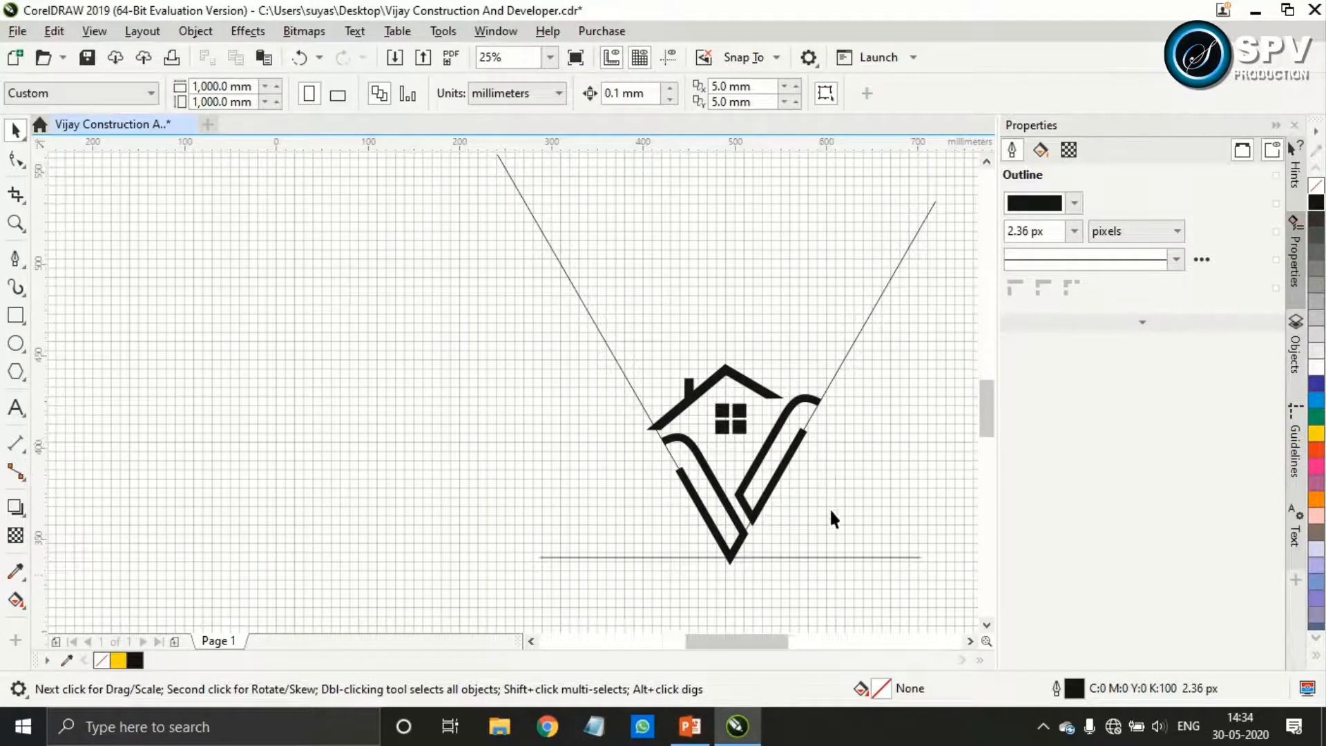
Select all nine logo parts, including roof, chimney, window squares and both V strokes, and move them about 375 mm left of the construction lines
{"action": "scroll", "coordinate": [829, 507], "scroll_direction": "up", "scroll_amount": 1}
{"action": "scroll", "coordinate": [856, 310], "scroll_direction": "down", "scroll_amount": 1}
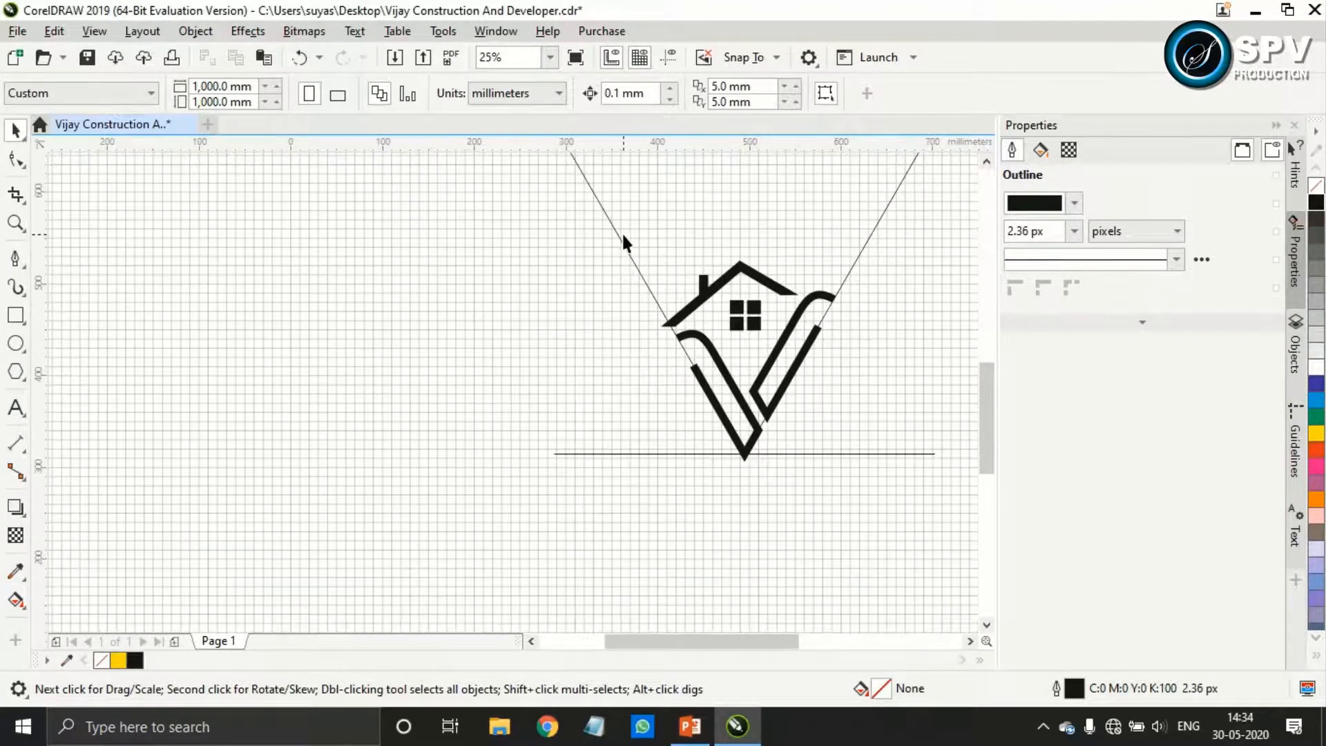
{"action": "scroll", "coordinate": [808, 445], "scroll_direction": "up", "scroll_amount": 1}
{"action": "left_click", "coordinate": [698, 437]}
{"action": "left_click", "coordinate": [762, 435]}
{"action": "left_click", "coordinate": [711, 439]}
{"action": "scroll", "coordinate": [736, 429], "scroll_direction": "down", "scroll_amount": 1}
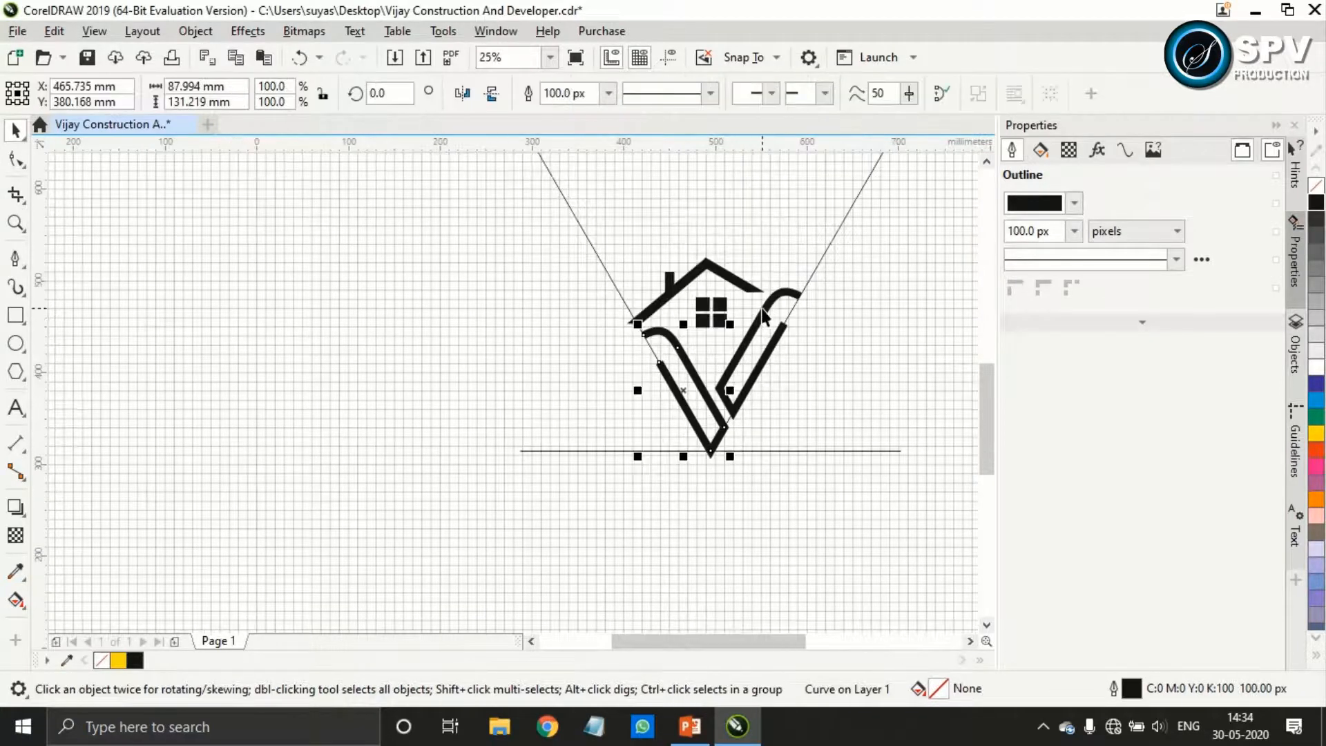
{"action": "left_click", "coordinate": [731, 317], "text": "shift"}
{"action": "left_click_drag", "start_coordinate": [541, 223], "coordinate": [820, 339]}
{"action": "left_click", "coordinate": [718, 450], "text": "shift"}
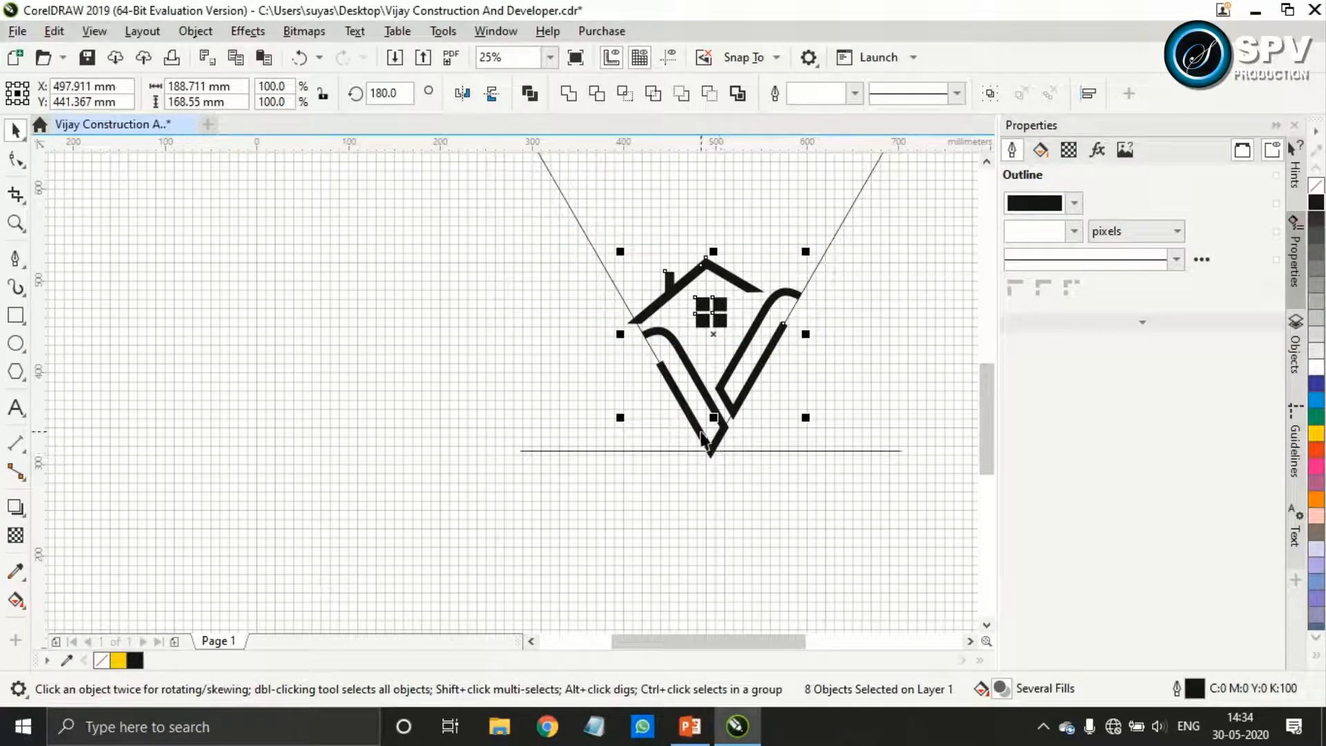
{"action": "left_click", "coordinate": [706, 442], "text": "shift"}
{"action": "left_click_drag", "start_coordinate": [714, 353], "coordinate": [372, 339]}
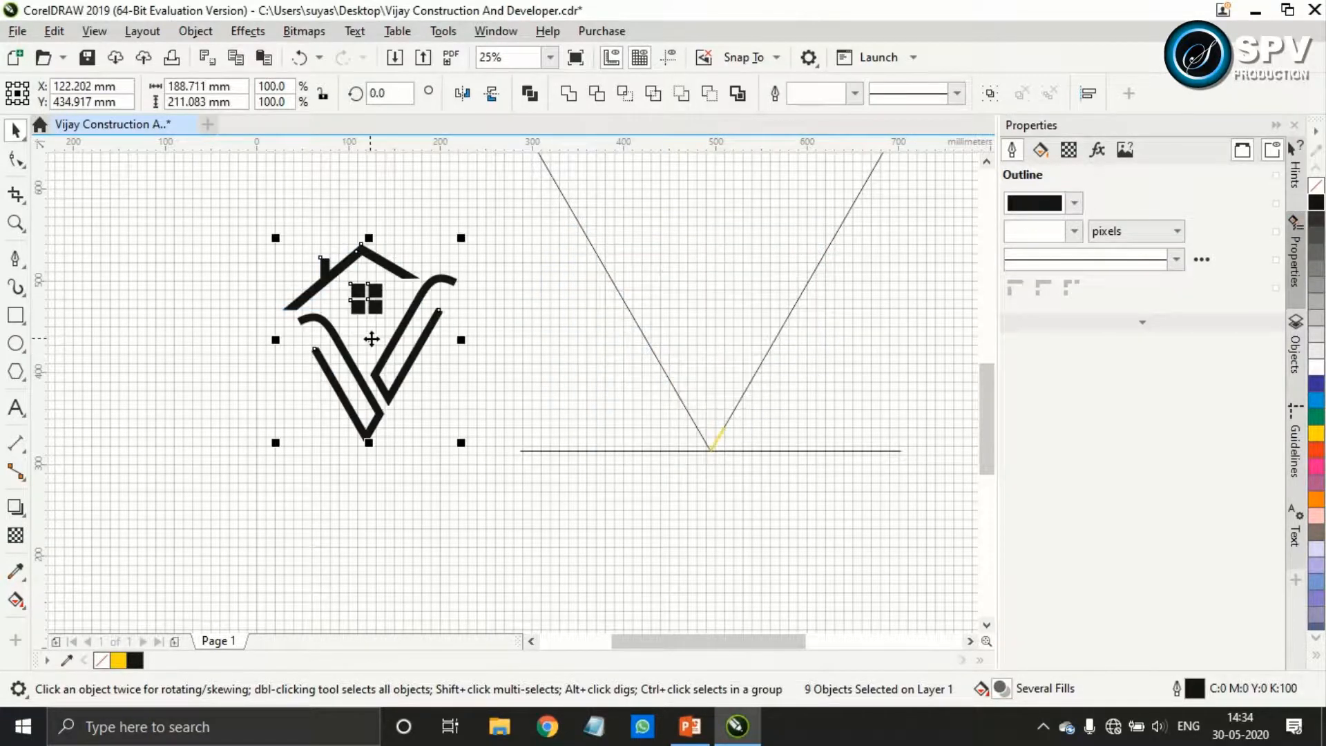
Unlock the two slanted construction lines of the V and delete them
{"action": "left_click_drag", "start_coordinate": [648, 382], "coordinate": [757, 461]}
{"action": "scroll", "coordinate": [757, 458], "scroll_direction": "down", "scroll_amount": 1}
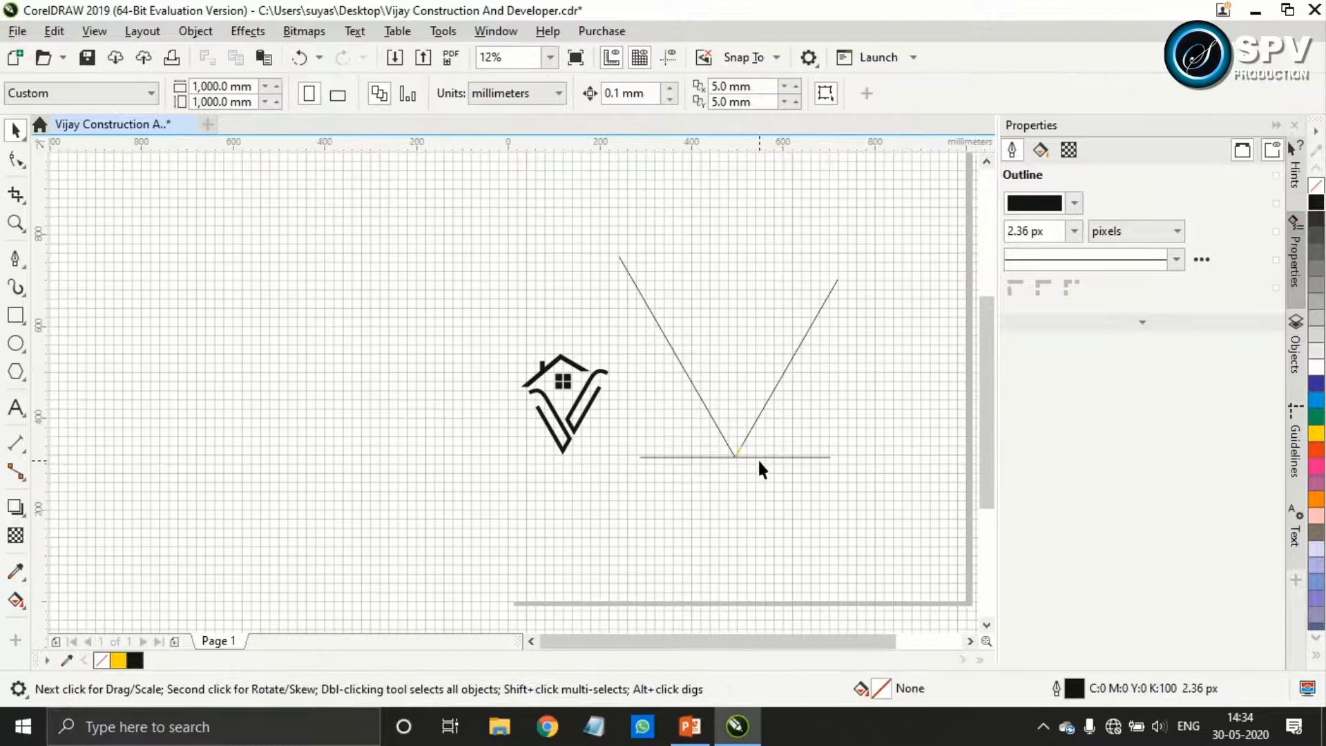
{"action": "left_click_drag", "start_coordinate": [598, 235], "coordinate": [884, 494]}
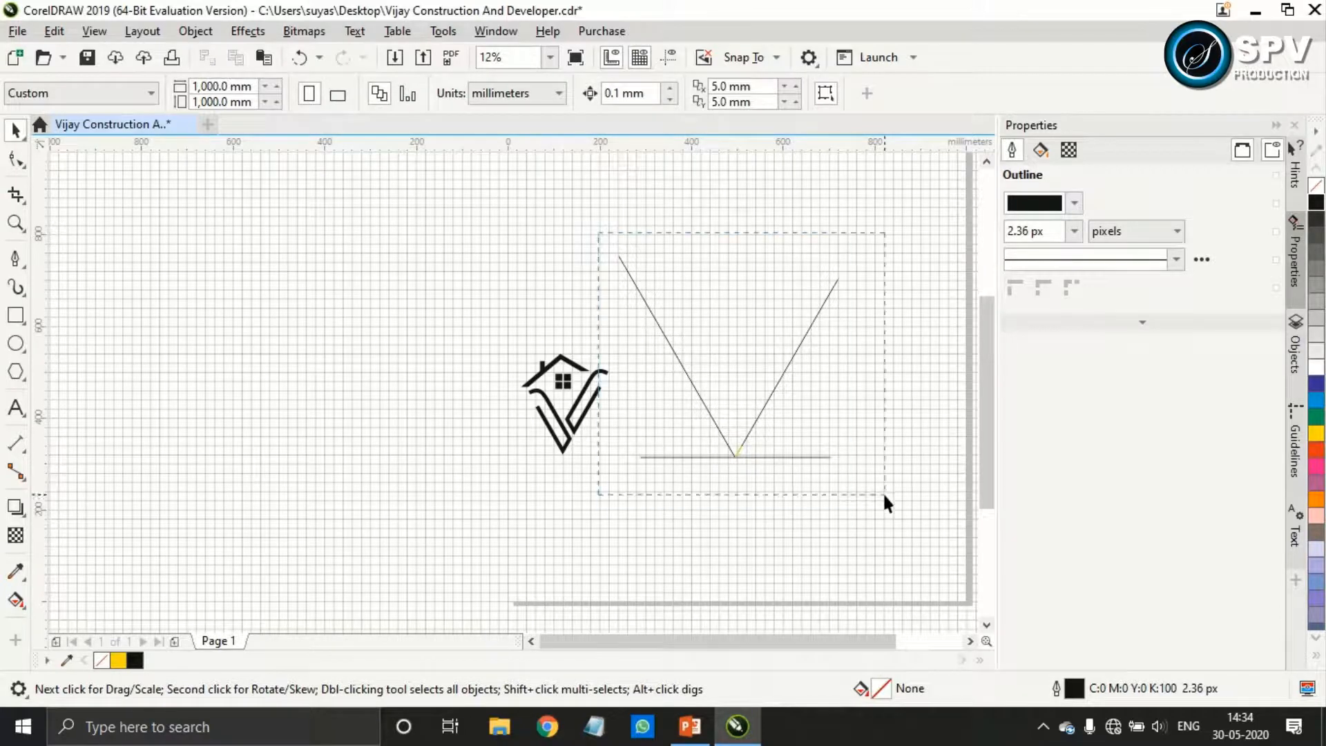
{"action": "right_click", "coordinate": [743, 442]}
{"action": "left_click", "coordinate": [790, 483]}
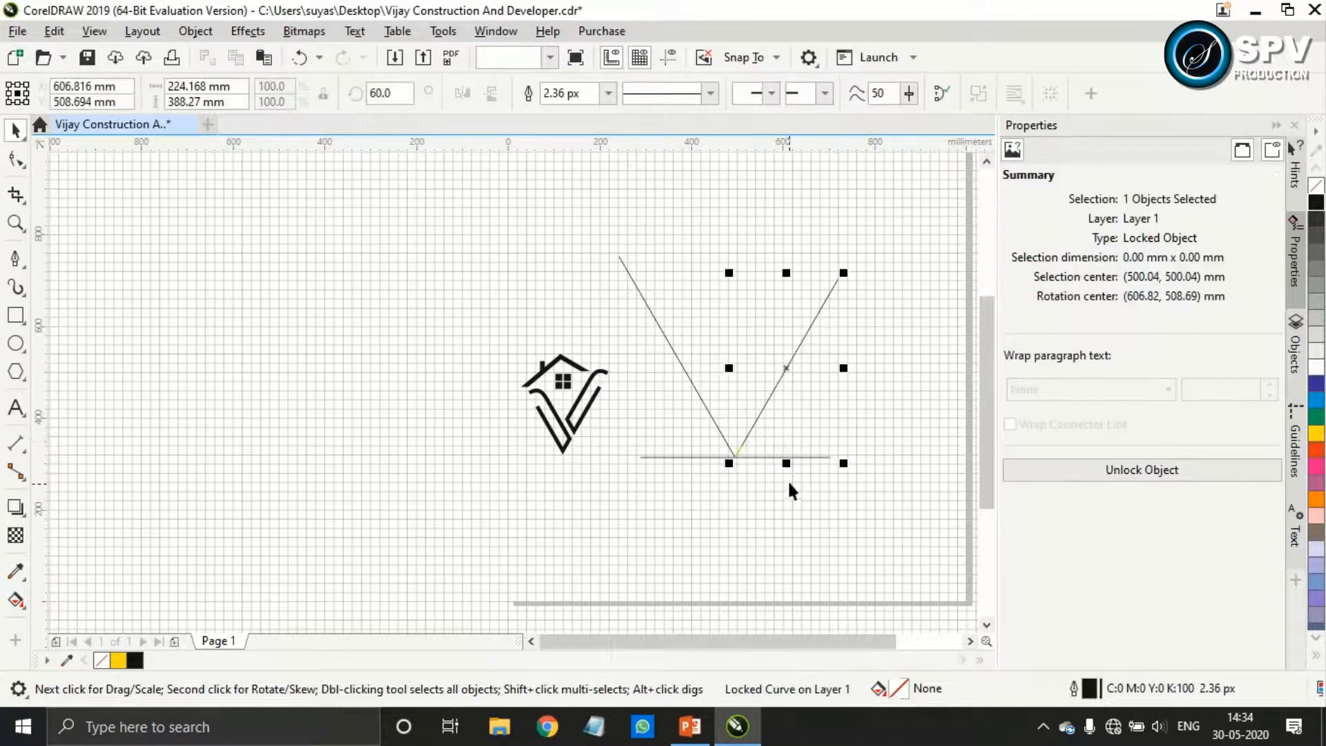
{"action": "left_click", "coordinate": [720, 425]}
{"action": "right_click", "coordinate": [719, 425]}
{"action": "left_click", "coordinate": [750, 468]}
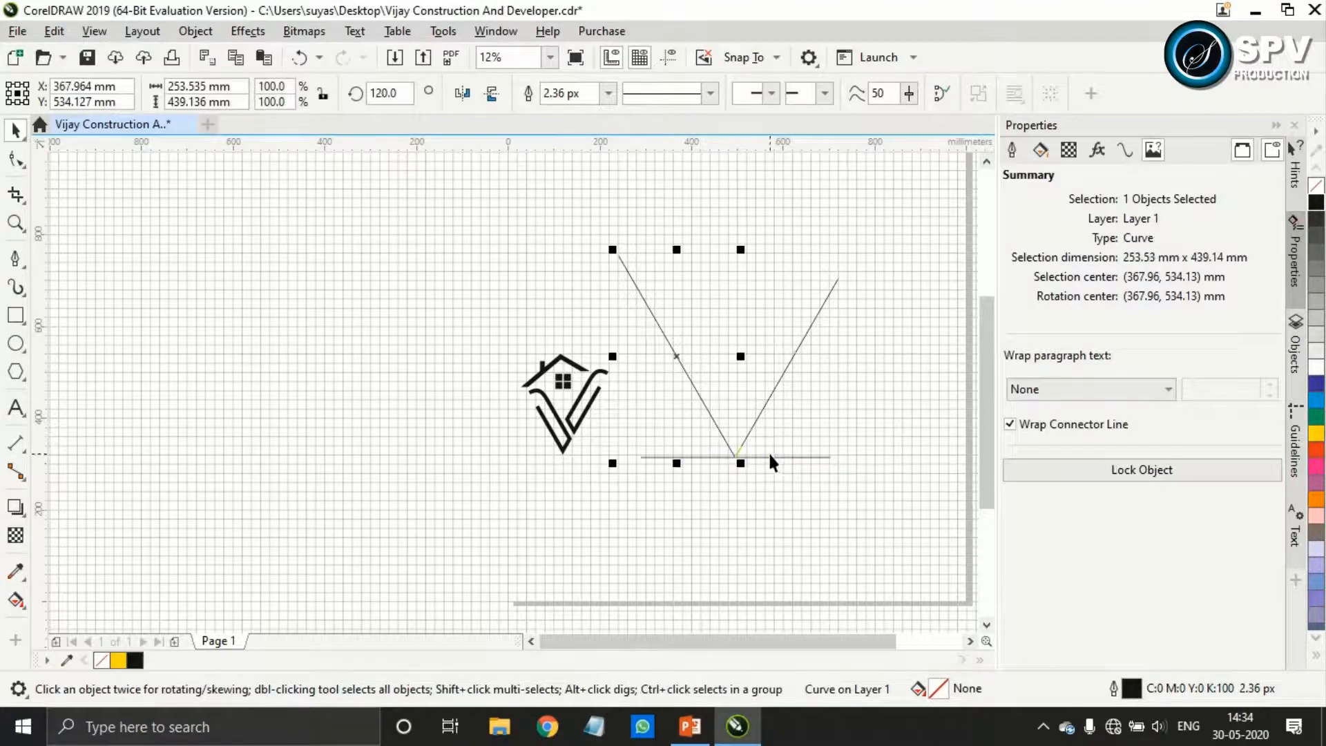
{"action": "left_click_drag", "start_coordinate": [886, 255], "coordinate": [598, 463]}
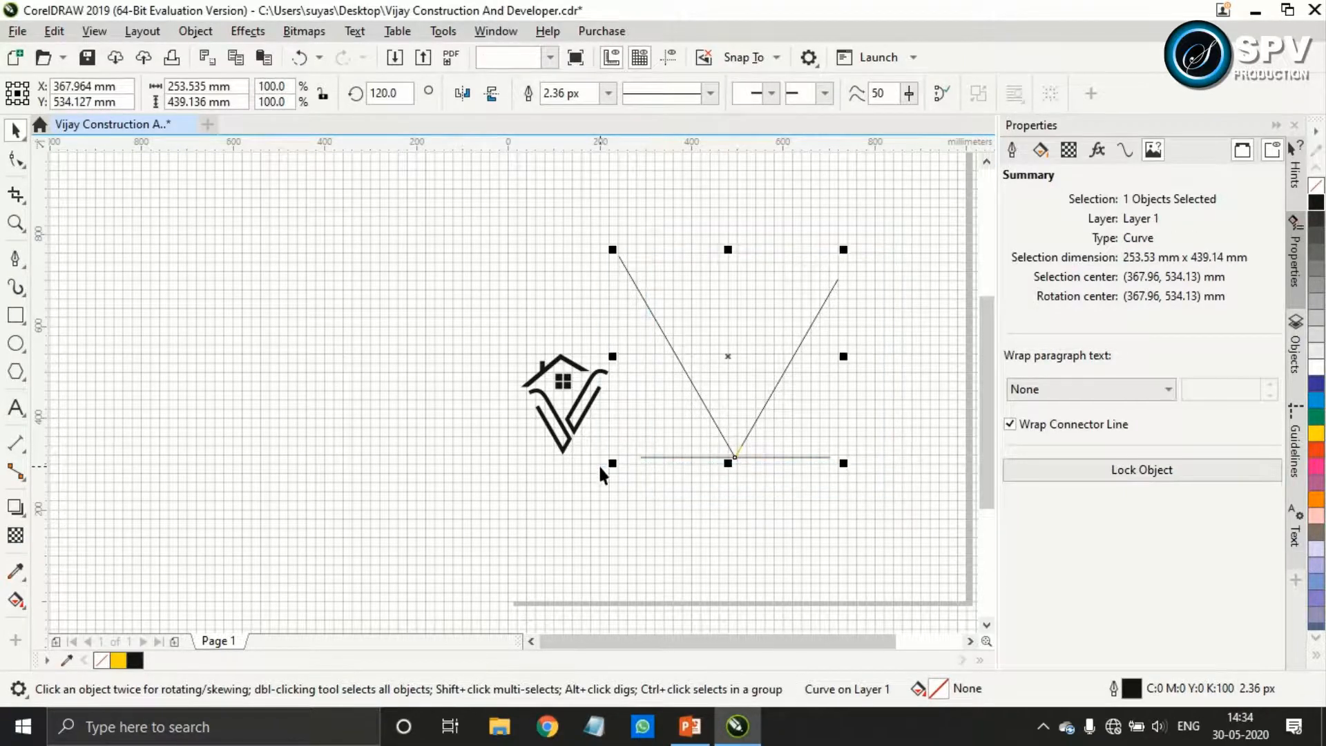
{"action": "key", "text": "Delete"}
Unlock and delete the horizontal baseline and the short yellow line at the former V's vertex
{"action": "scroll", "coordinate": [805, 527], "scroll_direction": "right", "scroll_amount": 1}
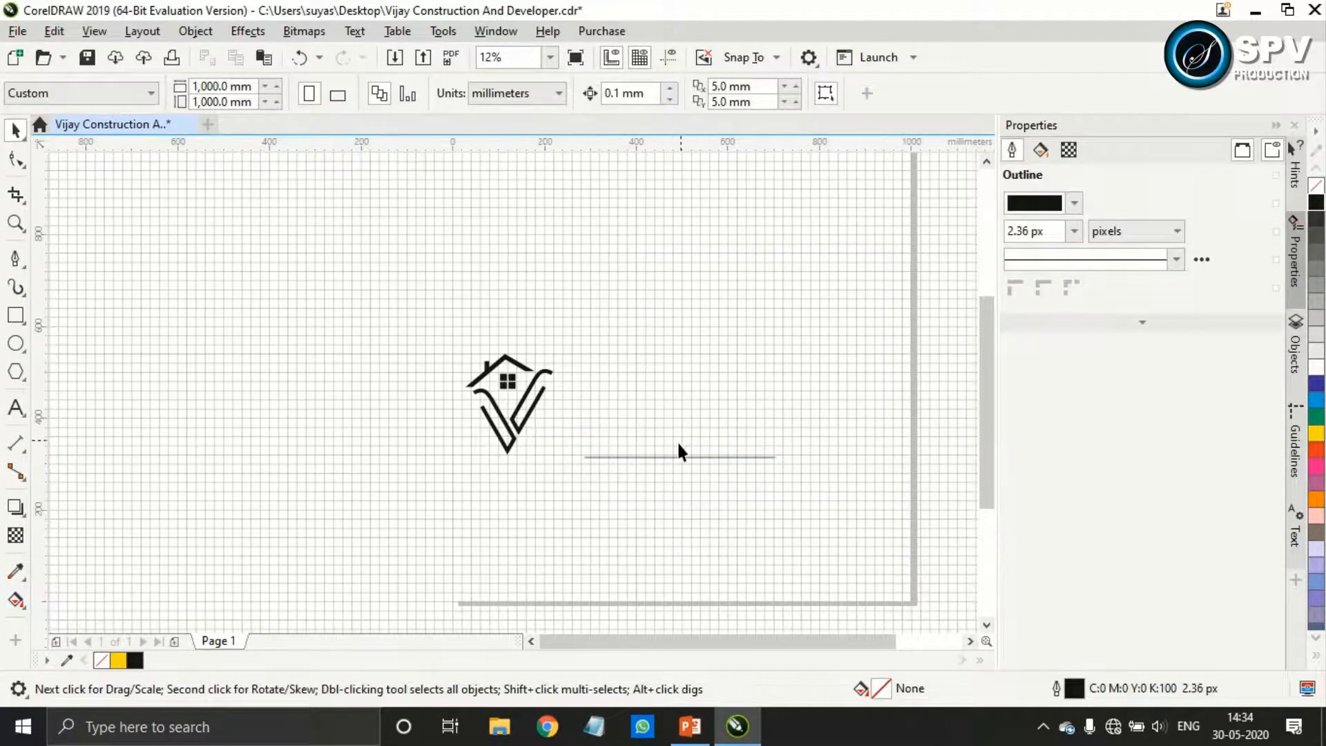
{"action": "right_click", "coordinate": [682, 454]}
{"action": "left_click", "coordinate": [722, 499]}
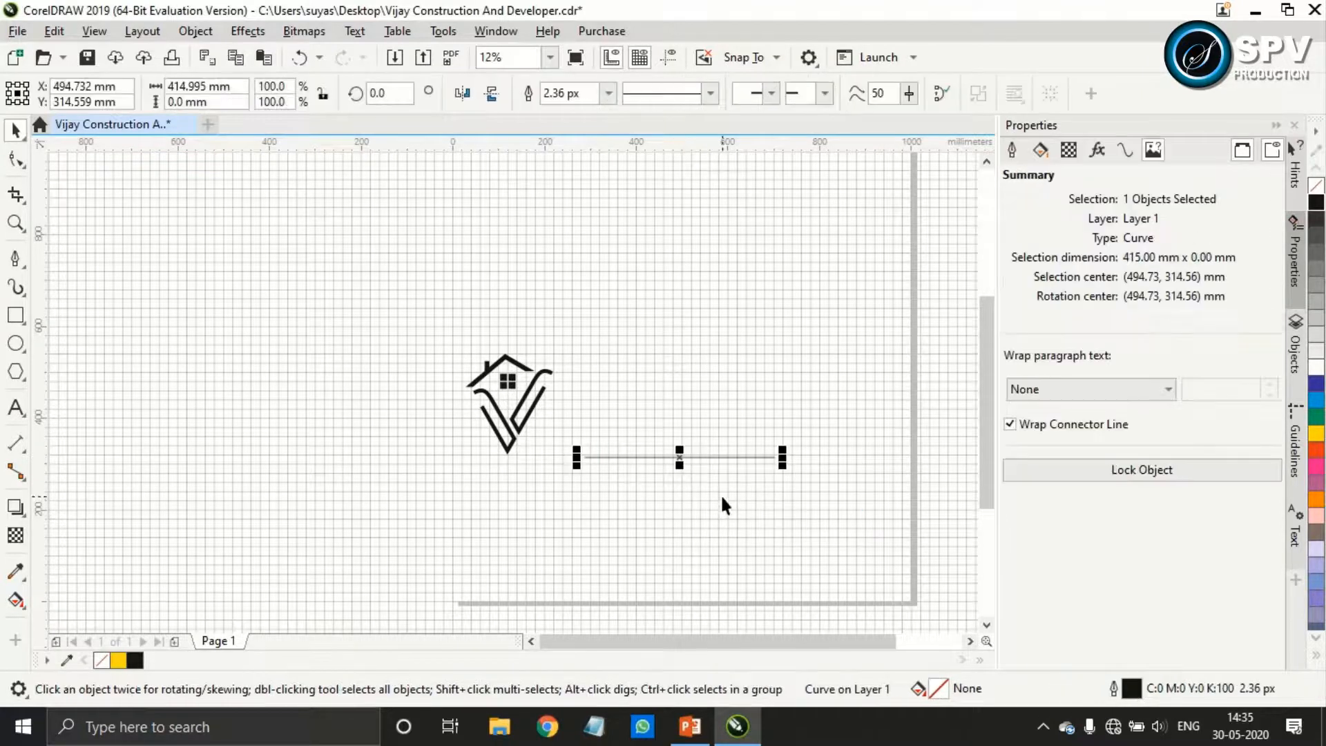
{"action": "key", "text": "Delete"}
{"action": "left_click", "coordinate": [684, 453]}
{"action": "right_click", "coordinate": [683, 455]}
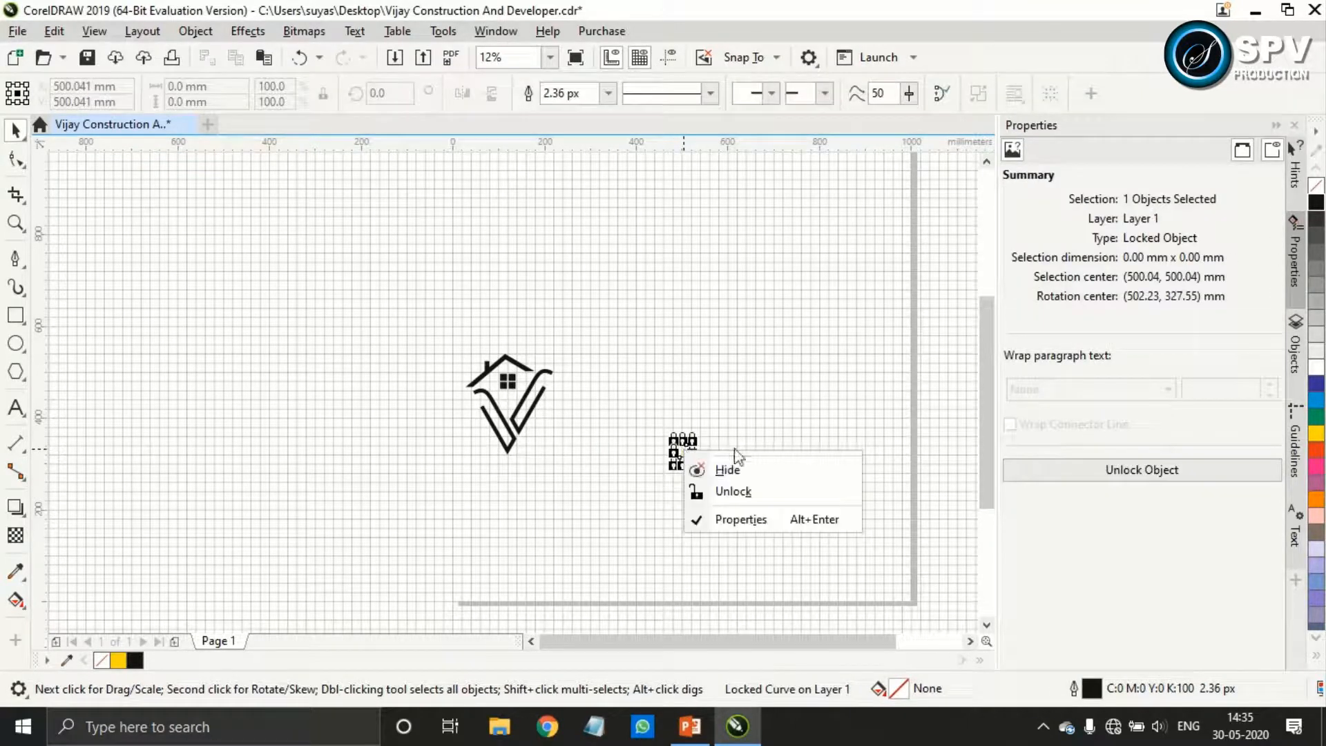
{"action": "left_click", "coordinate": [725, 486]}
{"action": "key", "text": "Delete"}
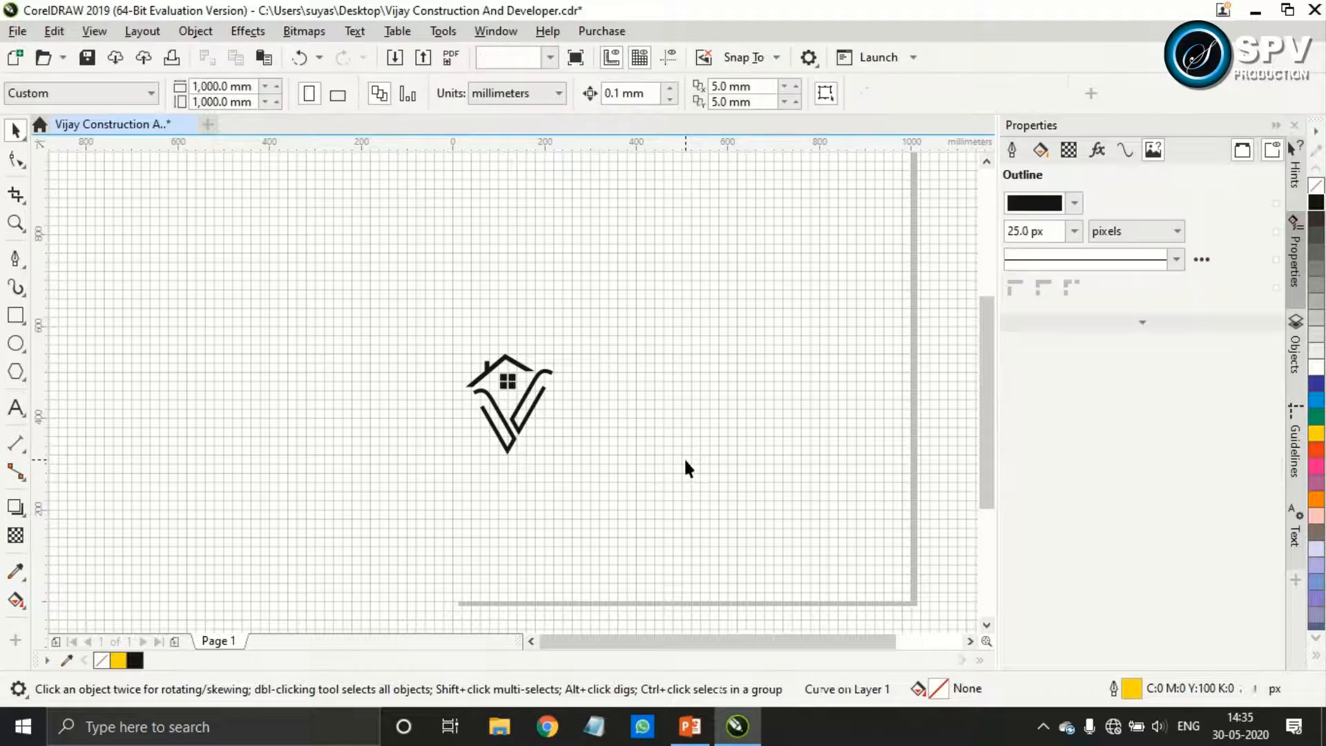
Move the complete logo about 360 mm right, back towards the middle of the page
{"action": "left_click_drag", "start_coordinate": [589, 207], "coordinate": [408, 526]}
{"action": "left_click_drag", "start_coordinate": [515, 404], "coordinate": [682, 407]}
{"action": "scroll", "coordinate": [682, 417], "scroll_direction": "up", "scroll_amount": 1}
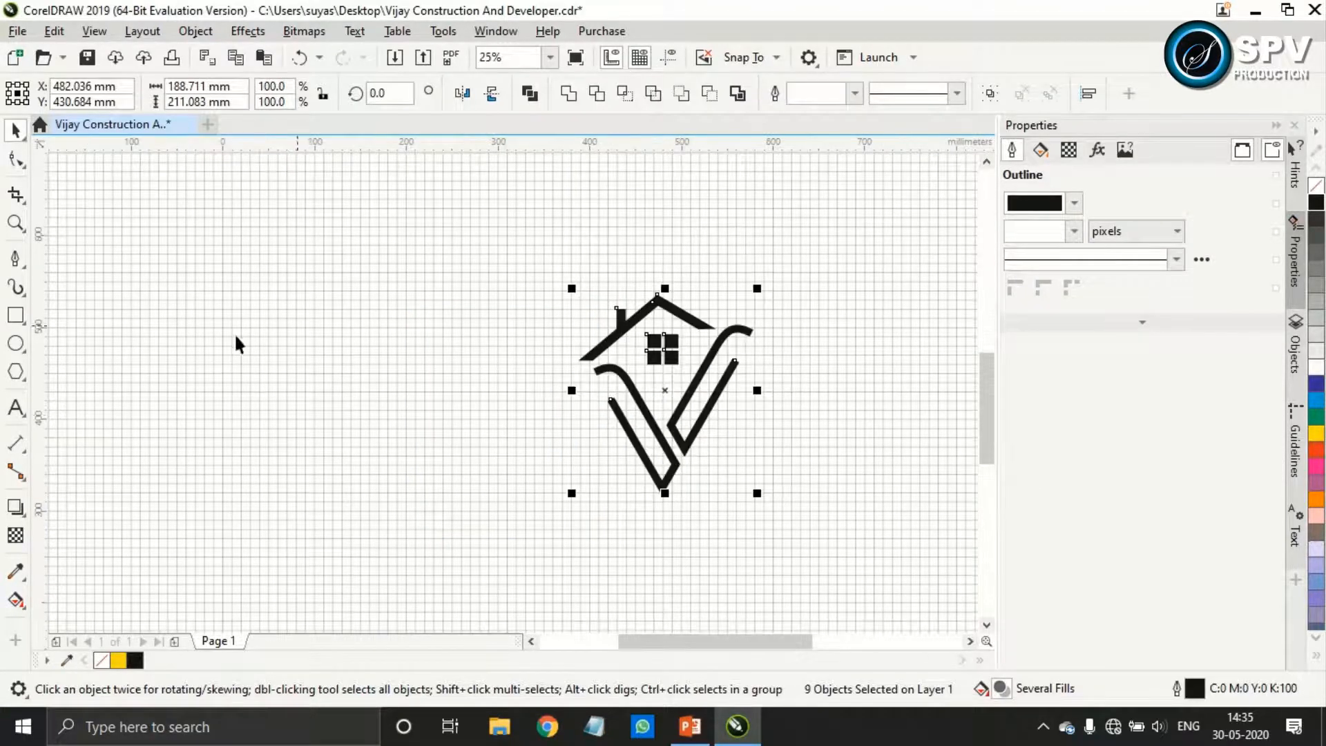
Draw a near-circular ellipse about 270 by 262 mm and position it around the logo
{"action": "left_click", "coordinate": [22, 353]}
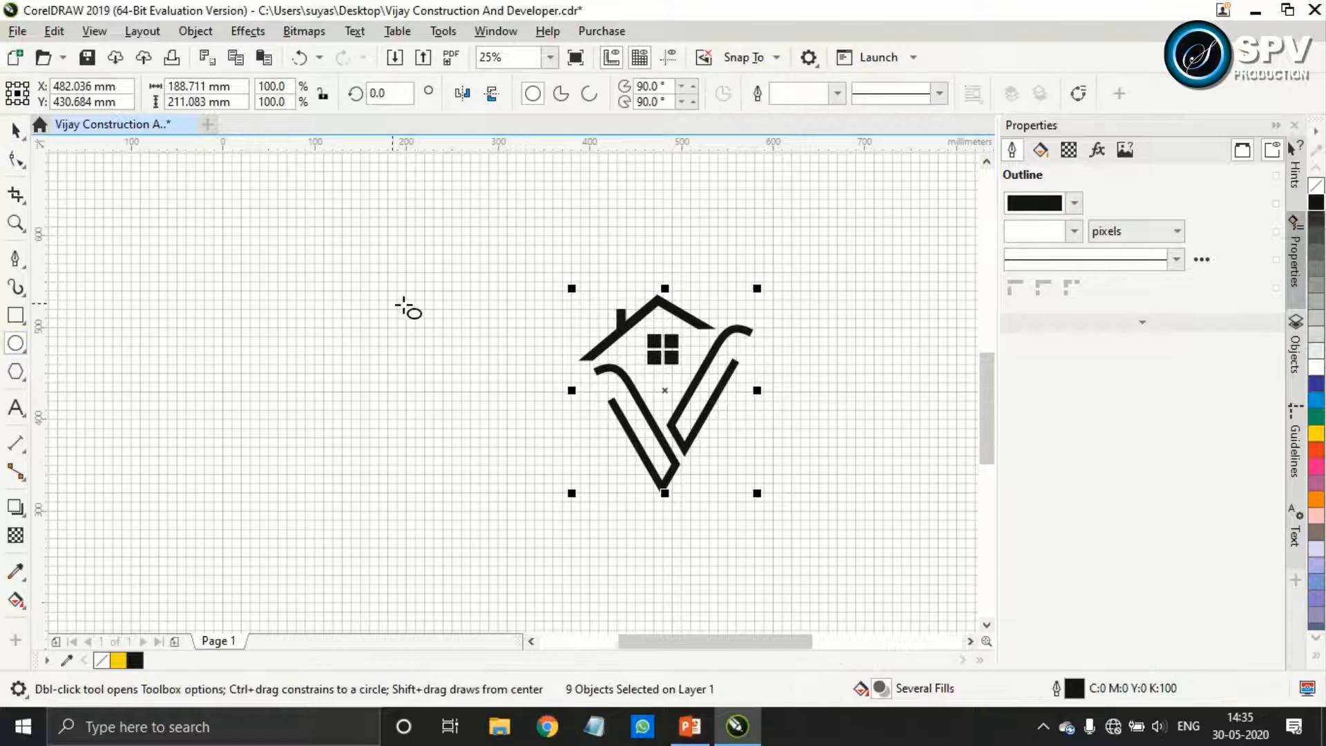
{"action": "left_click_drag", "start_coordinate": [401, 259], "coordinate": [509, 358]}
{"action": "left_click_drag", "start_coordinate": [401, 256], "coordinate": [660, 392]}
{"action": "left_click_drag", "start_coordinate": [768, 504], "coordinate": [797, 524]}
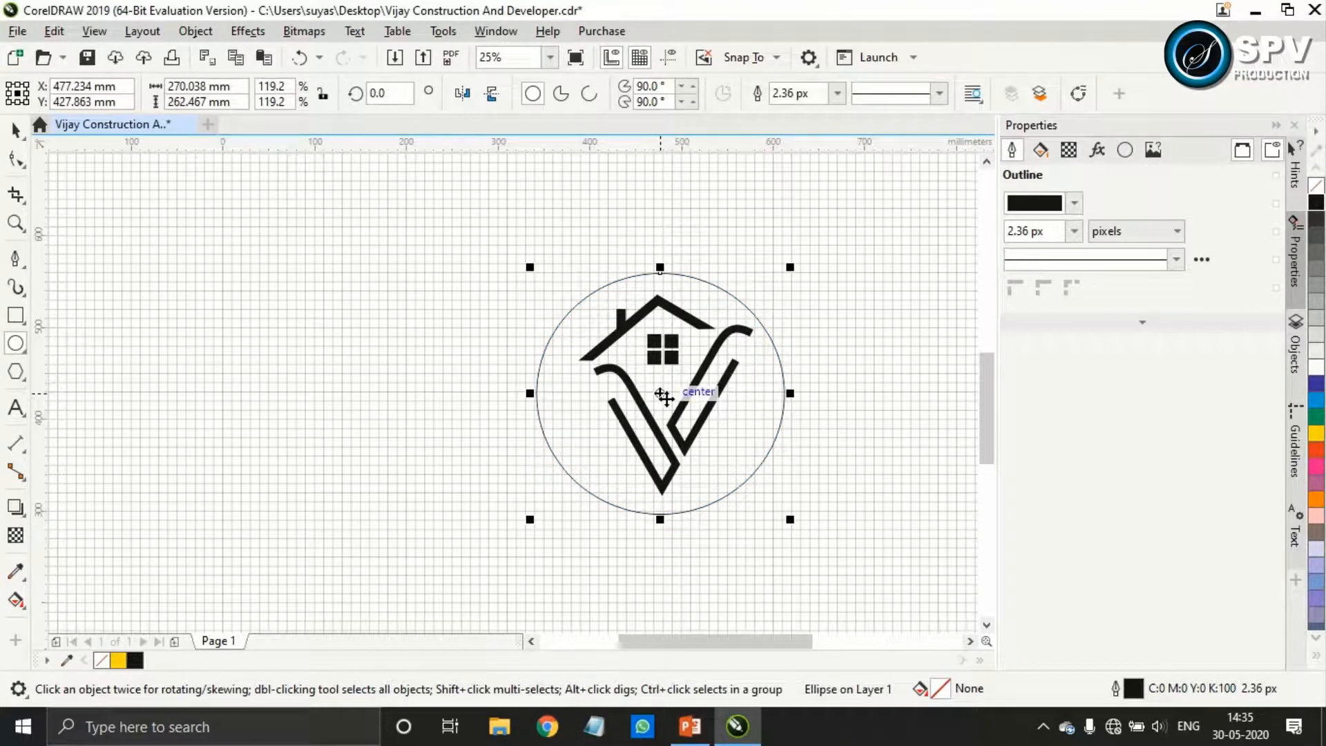
{"action": "left_click_drag", "start_coordinate": [661, 393], "coordinate": [672, 389]}
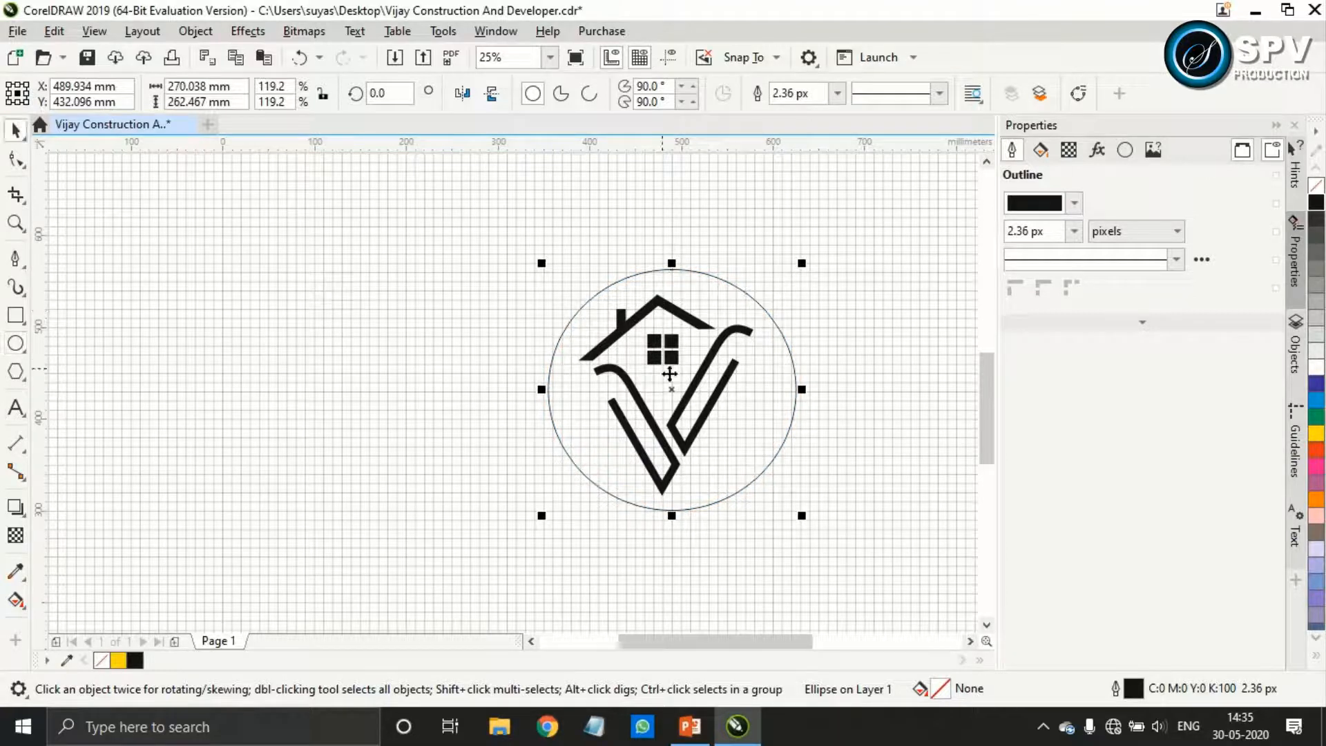
{"action": "left_click", "coordinate": [877, 408]}
Convert the outlines of the two thick V strokes to objects and deselect them
{"action": "left_click", "coordinate": [700, 376]}
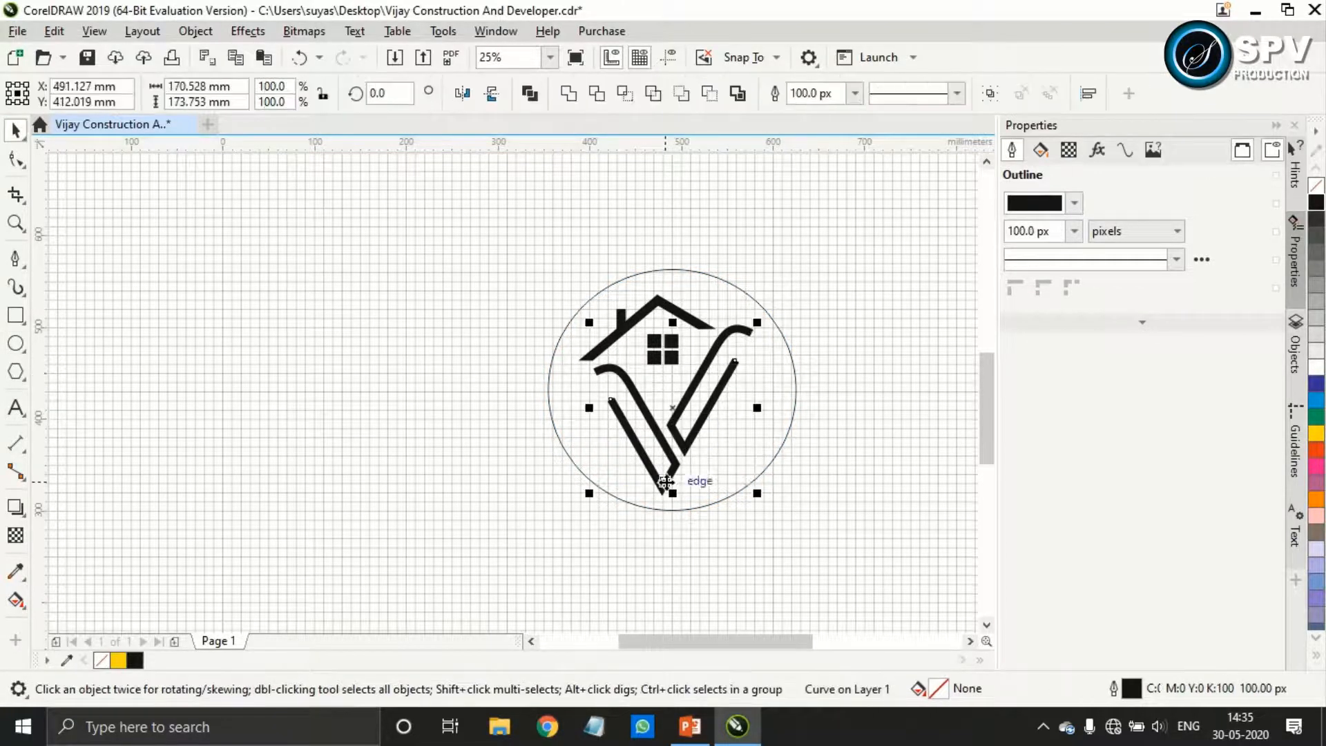
{"action": "left_click", "coordinate": [664, 481], "text": "shift"}
{"action": "left_click", "coordinate": [248, 31]}
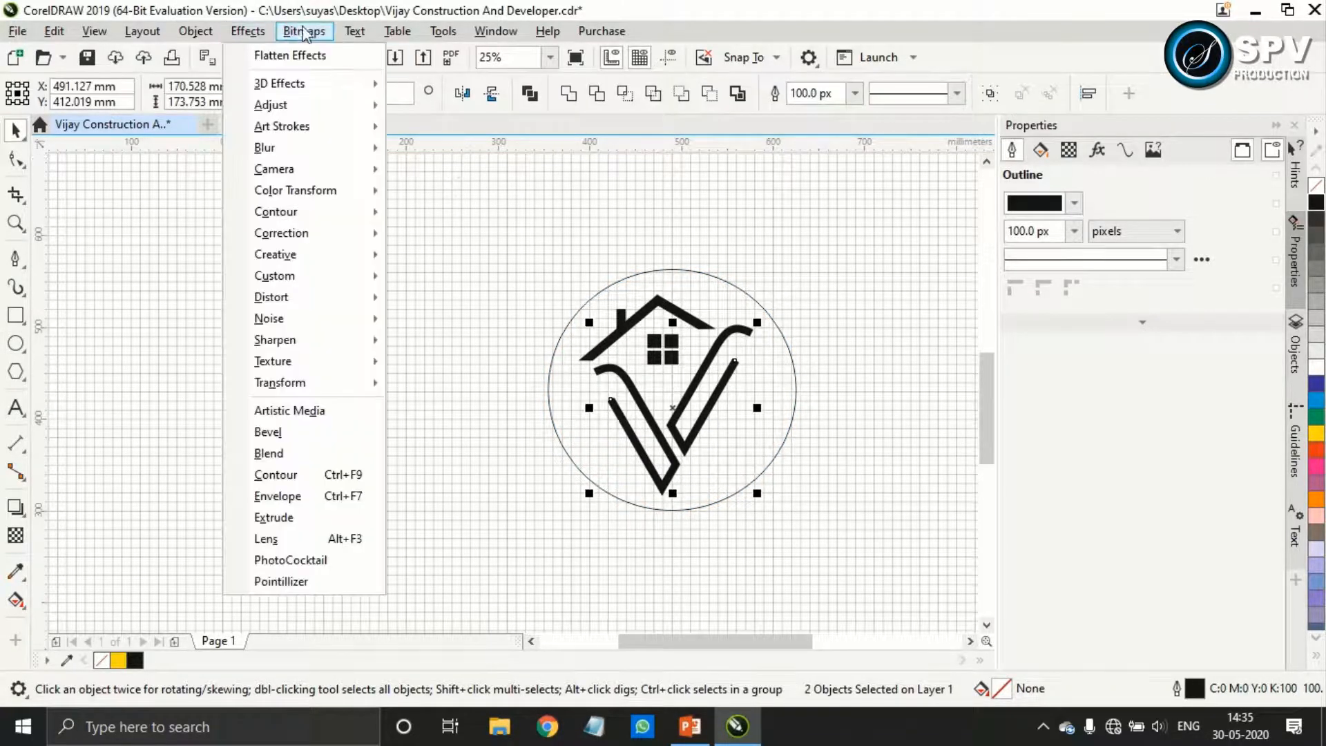
{"action": "mouse_move", "coordinate": [354, 36]}
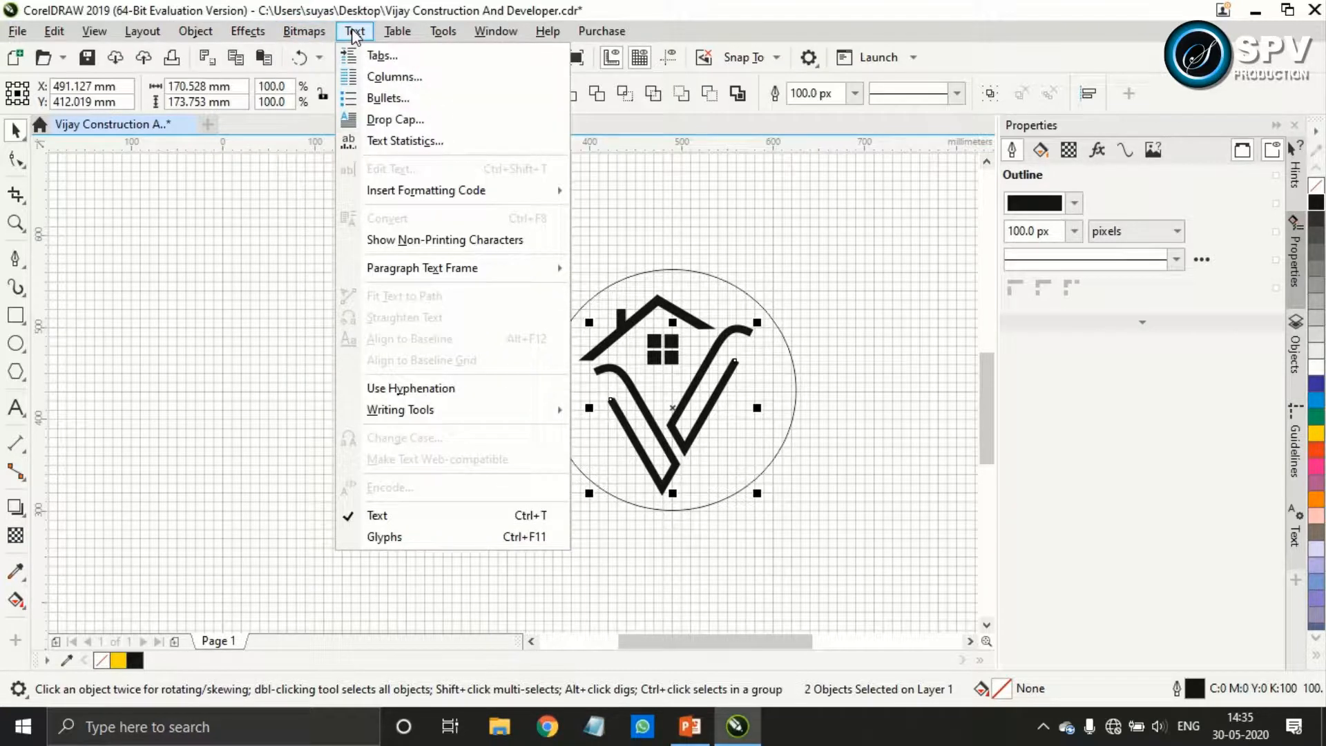
{"action": "mouse_move", "coordinate": [206, 33]}
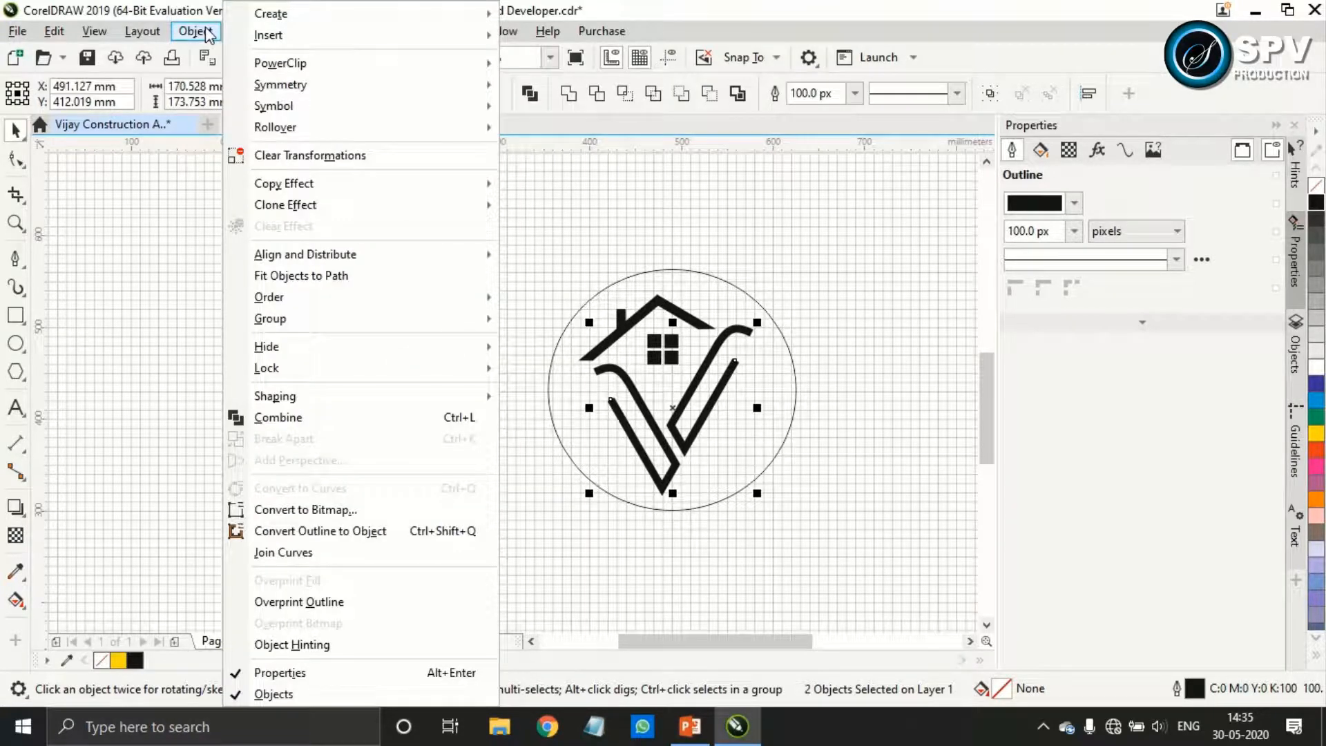
{"action": "left_click", "coordinate": [370, 532]}
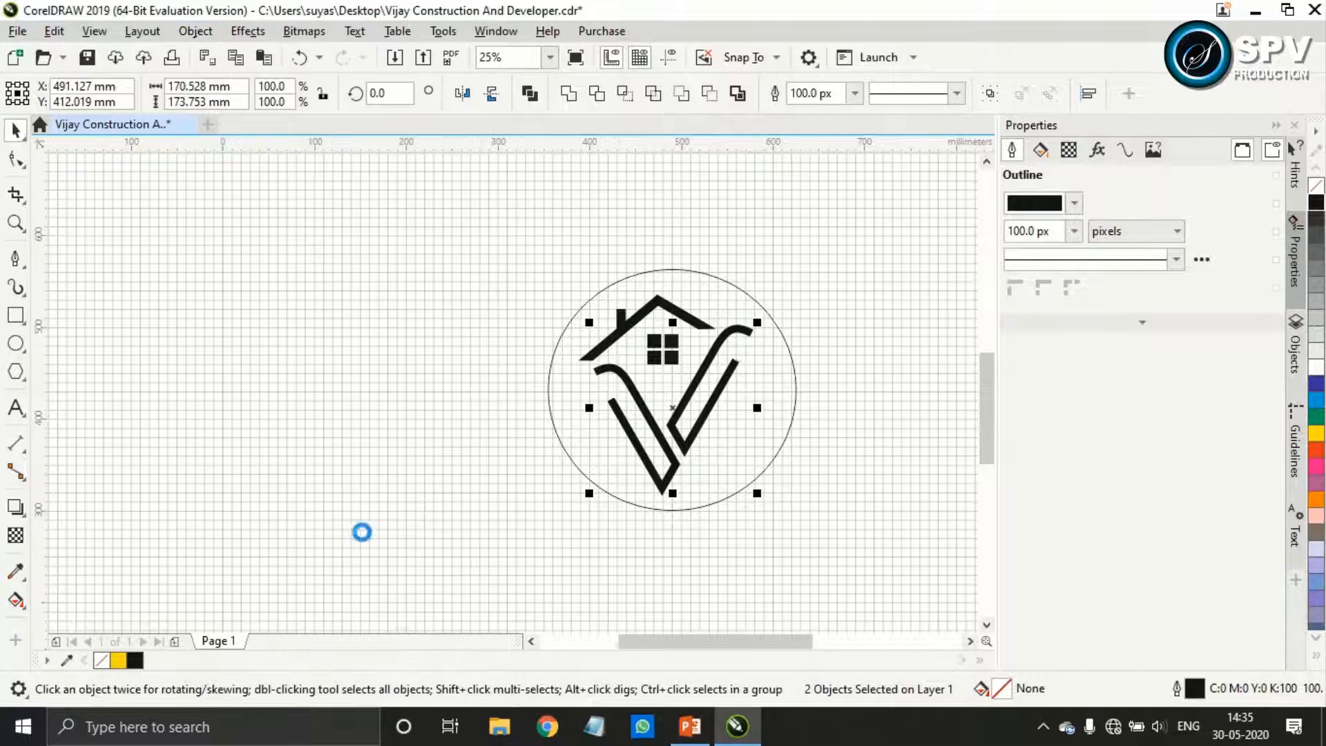
{"action": "left_click", "coordinate": [751, 522]}
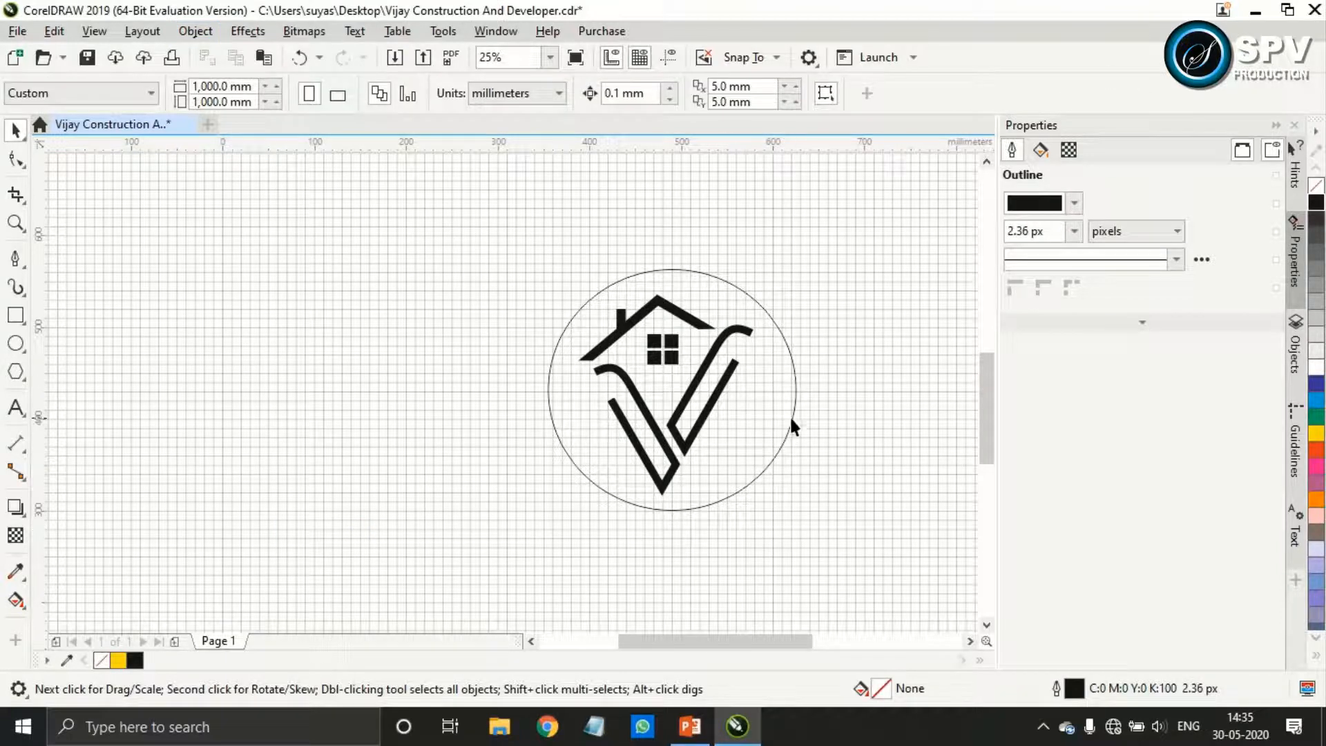
Shrink the ellipse around the logo to about 259 by 252 mm
{"action": "left_click", "coordinate": [785, 409]}
{"action": "scroll", "coordinate": [769, 425], "scroll_direction": "up", "scroll_amount": 2}
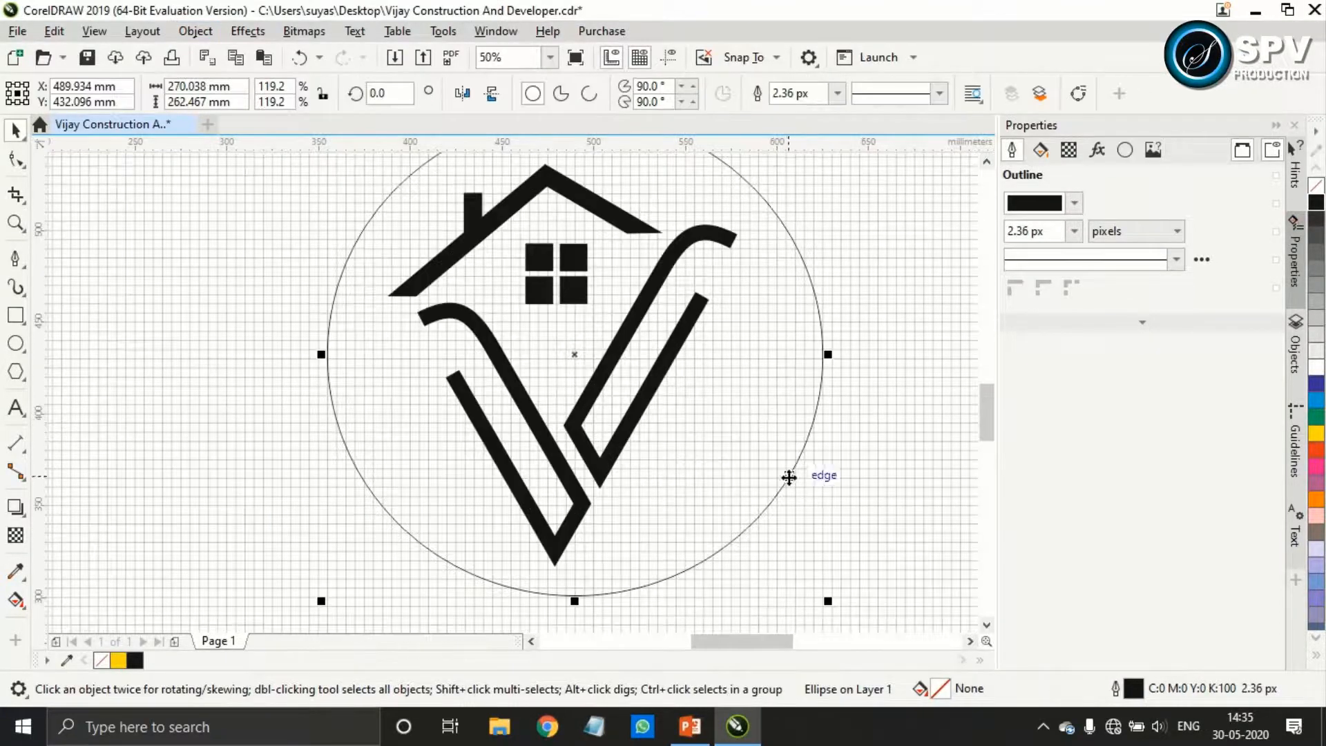
{"action": "scroll", "coordinate": [794, 487], "scroll_direction": "down", "scroll_amount": 2}
{"action": "left_click_drag", "start_coordinate": [811, 543], "coordinate": [804, 537]}
{"action": "left_click_drag", "start_coordinate": [679, 414], "coordinate": [680, 415]}
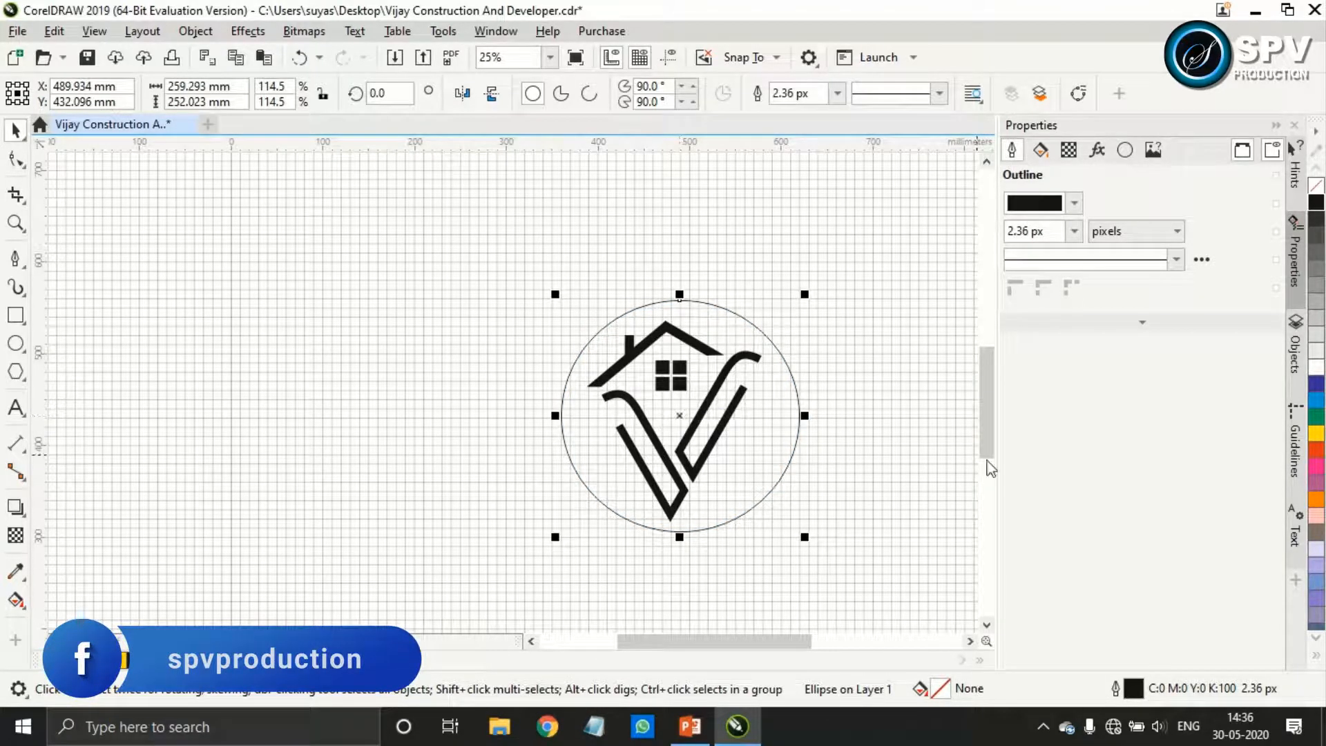
Fill the ellipse with yellow, without an outline, and send it behind the logo artwork
{"action": "left_click", "coordinate": [1314, 435]}
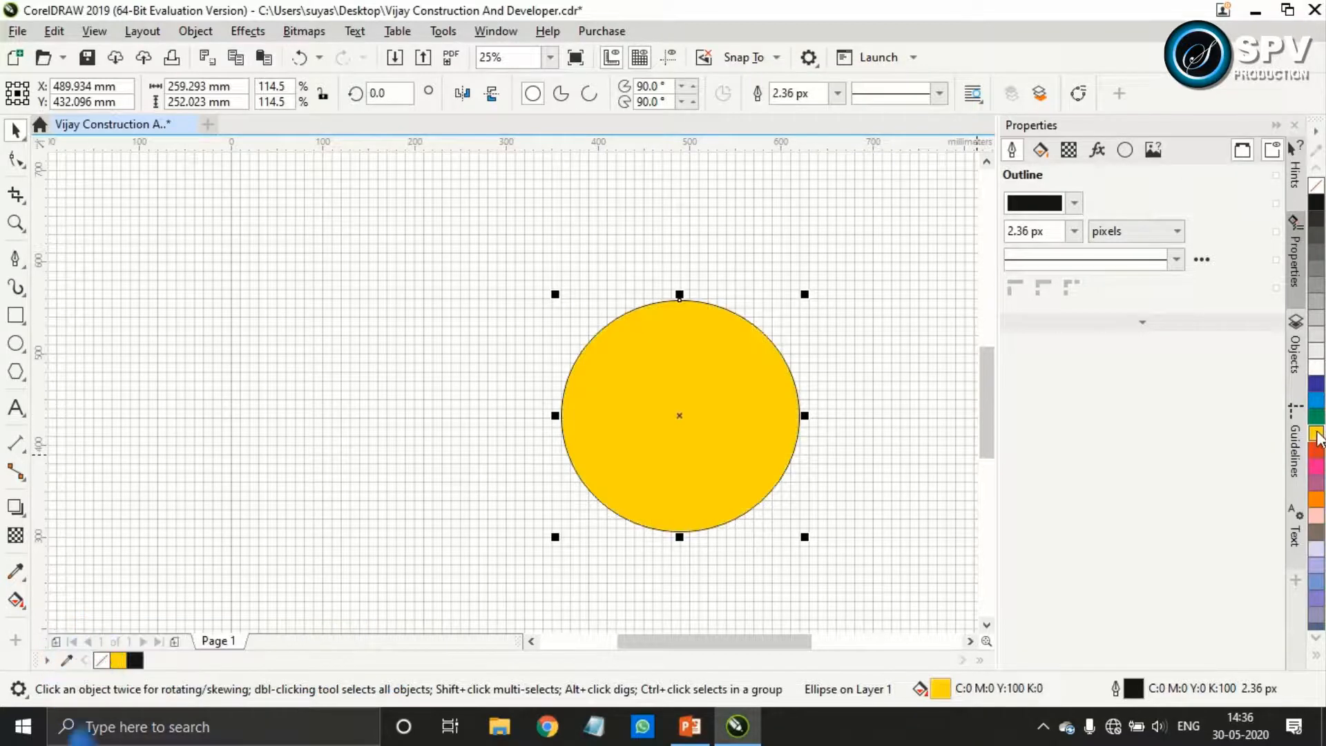
{"action": "right_click", "coordinate": [1316, 194]}
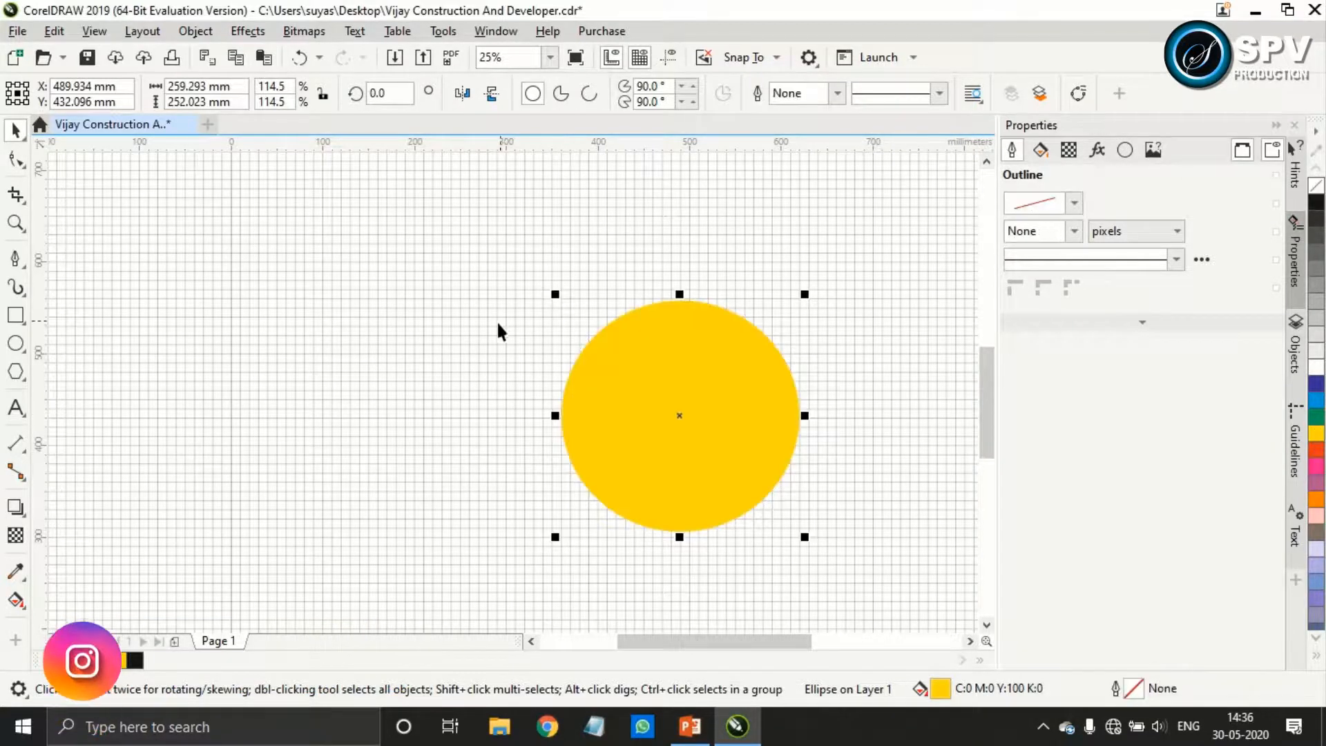
{"action": "left_click", "coordinate": [196, 31]}
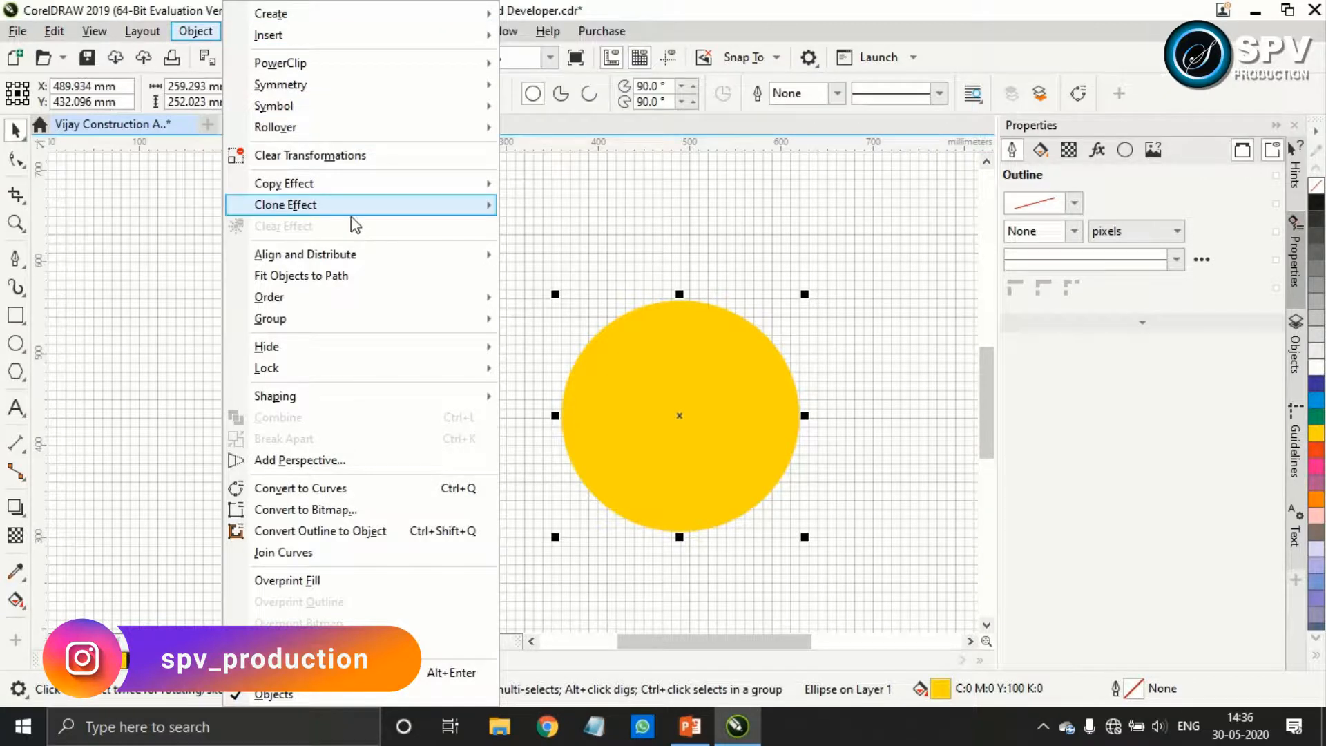
{"action": "mouse_move", "coordinate": [339, 304]}
{"action": "left_click", "coordinate": [594, 322]}
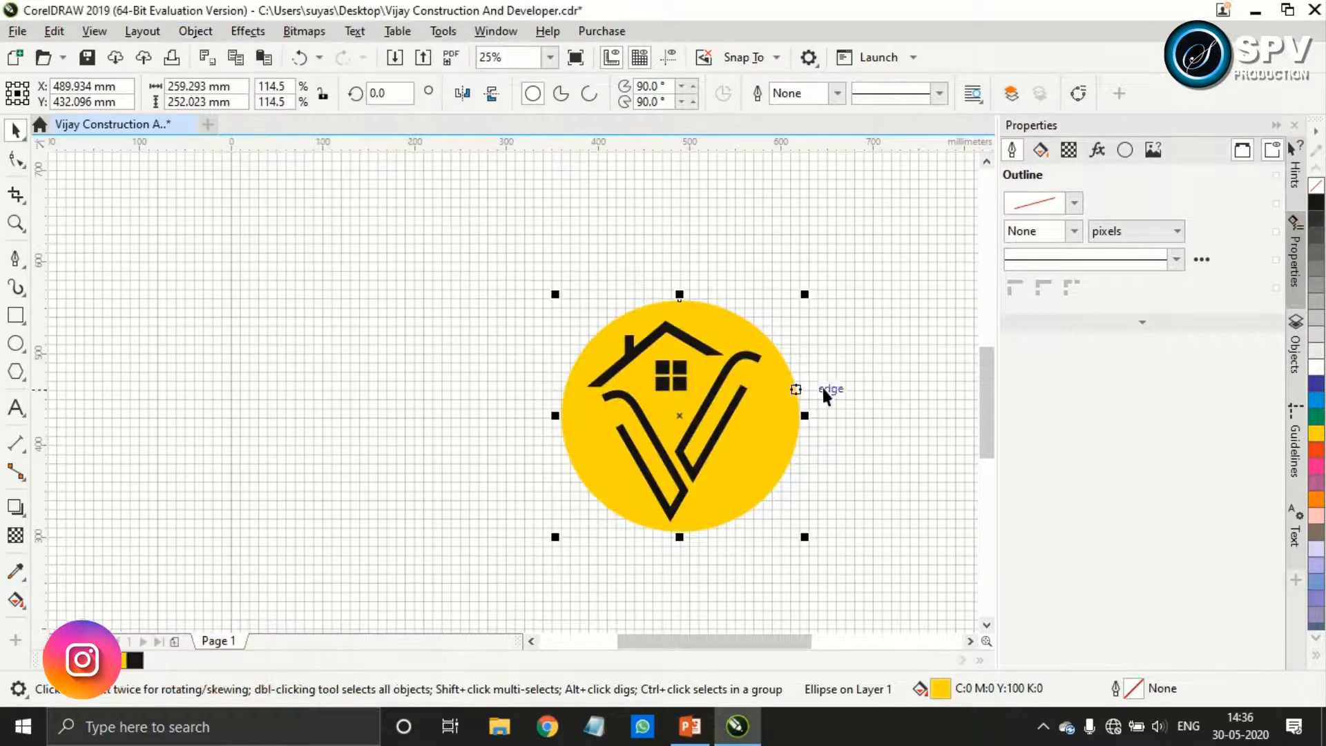
{"action": "left_click", "coordinate": [835, 370]}
Select the logo artwork with its yellow circle and place a duplicate on the page beside the original
{"action": "left_click_drag", "start_coordinate": [526, 228], "coordinate": [769, 549]}
{"action": "left_click_drag", "start_coordinate": [712, 349], "coordinate": [540, 516]}
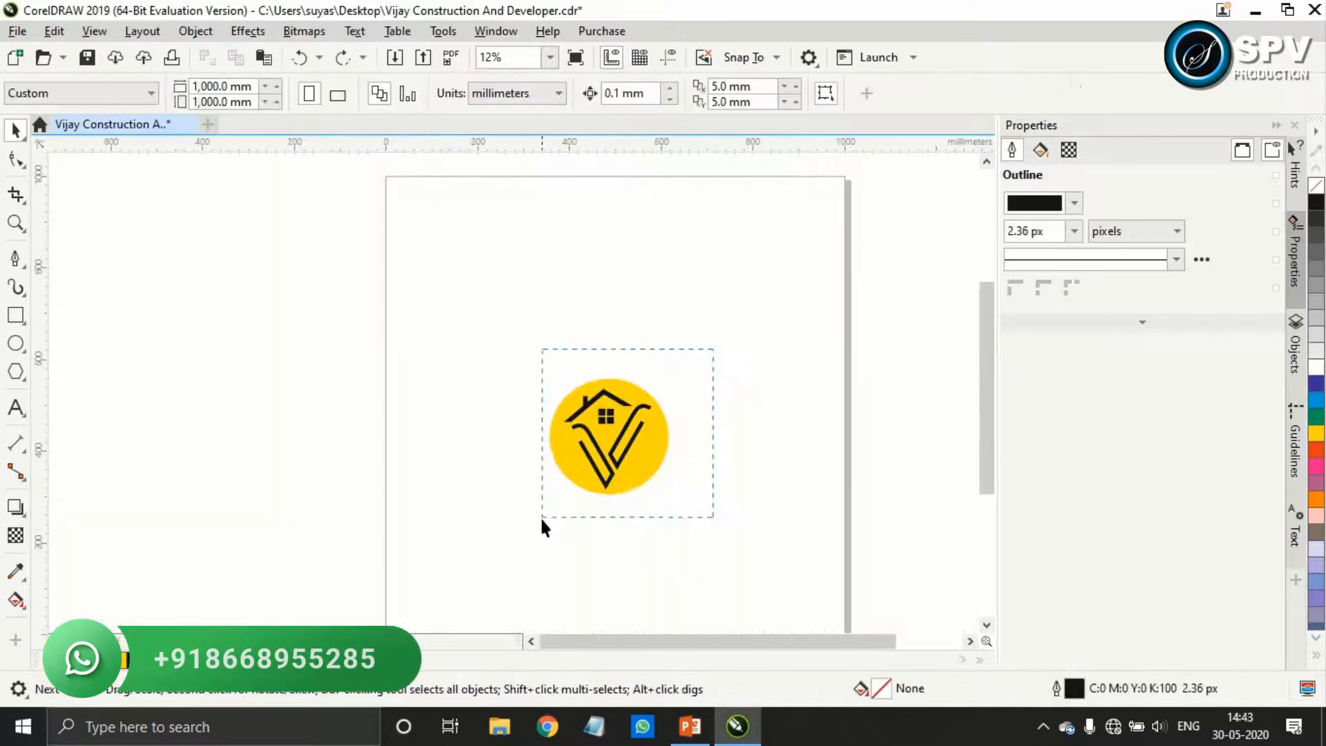
{"action": "left_click_drag", "start_coordinate": [612, 438], "coordinate": [506, 405]}
{"action": "scroll", "coordinate": [515, 410], "scroll_direction": "up", "scroll_amount": 2}
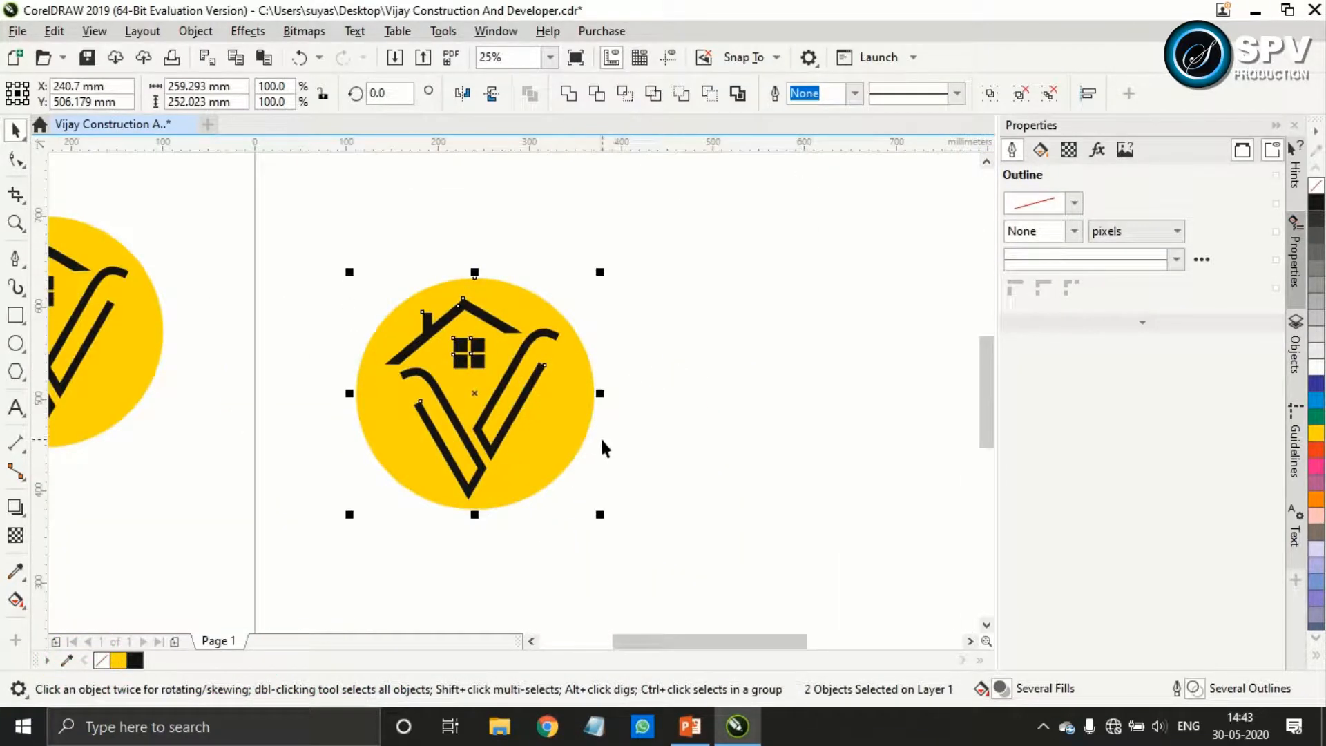
{"action": "left_click", "coordinate": [583, 424]}
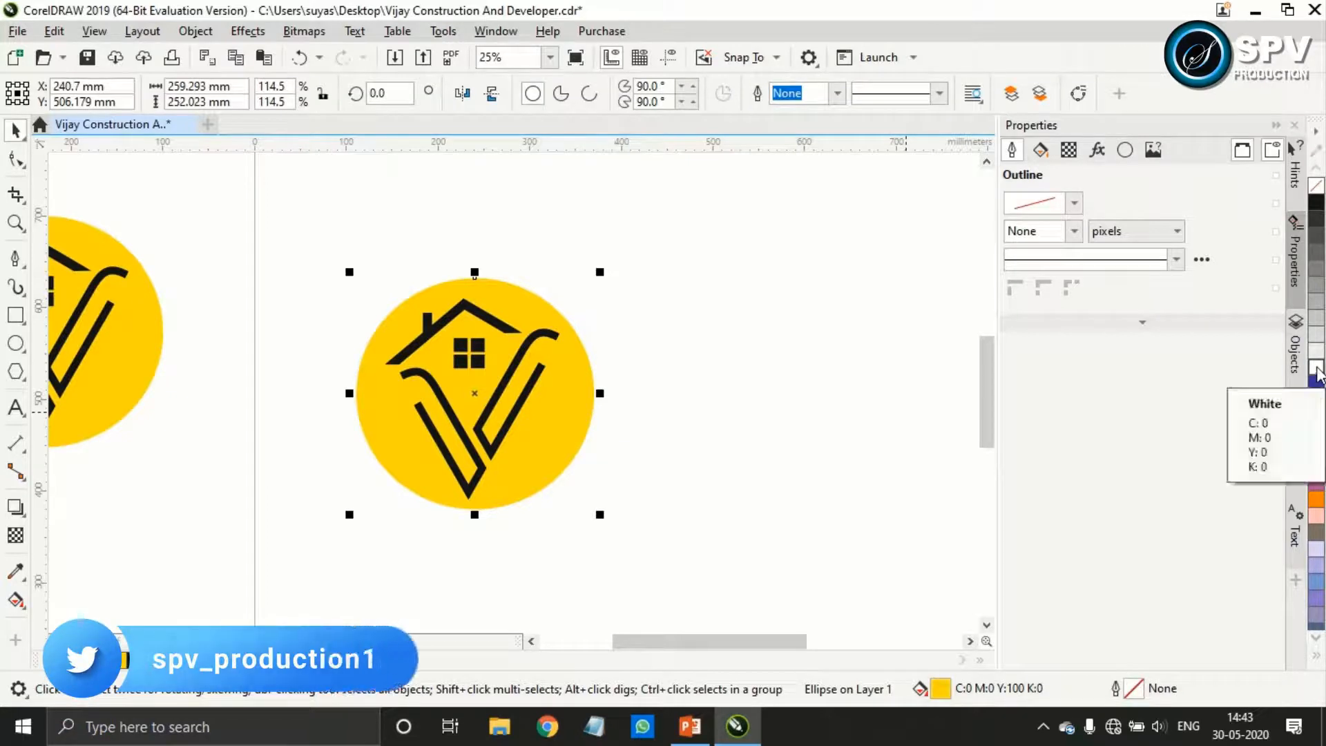
{"action": "left_click", "coordinate": [1316, 203]}
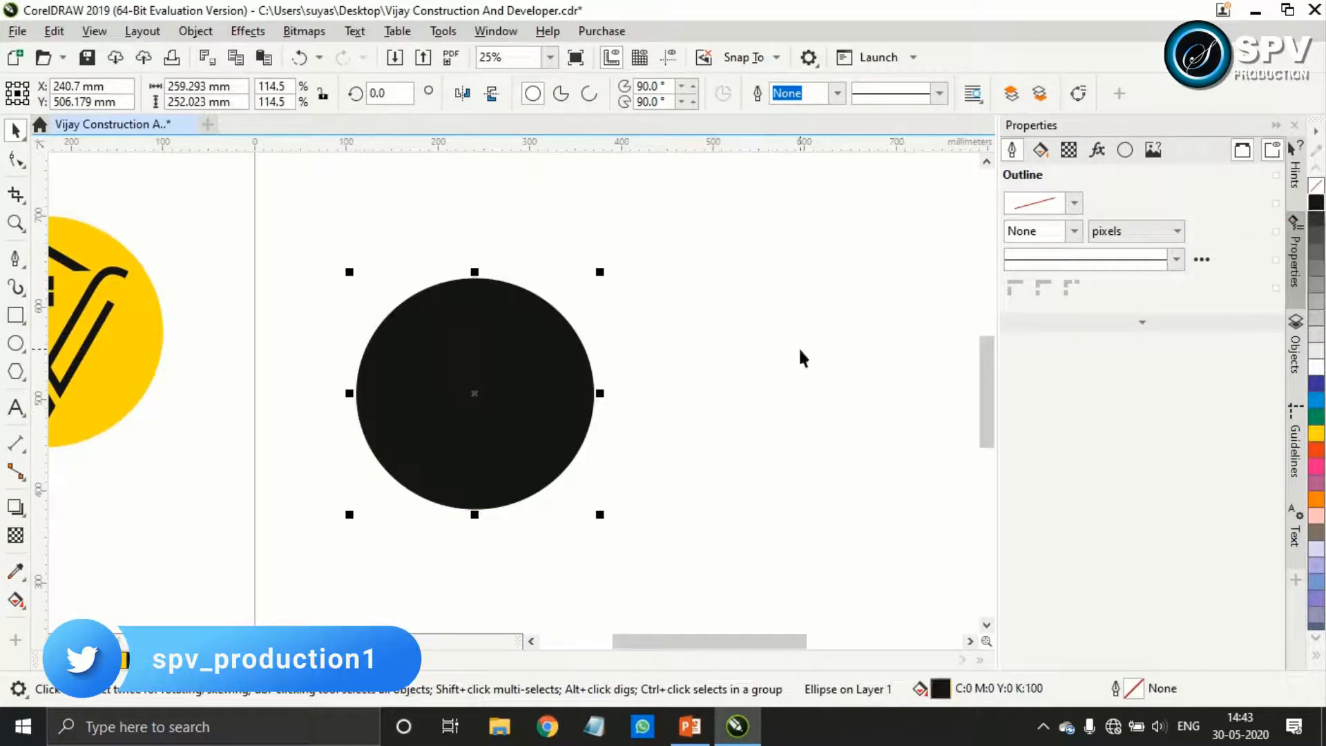
{"action": "key", "text": "ctrl+z"}
{"action": "left_click", "coordinate": [725, 364]}
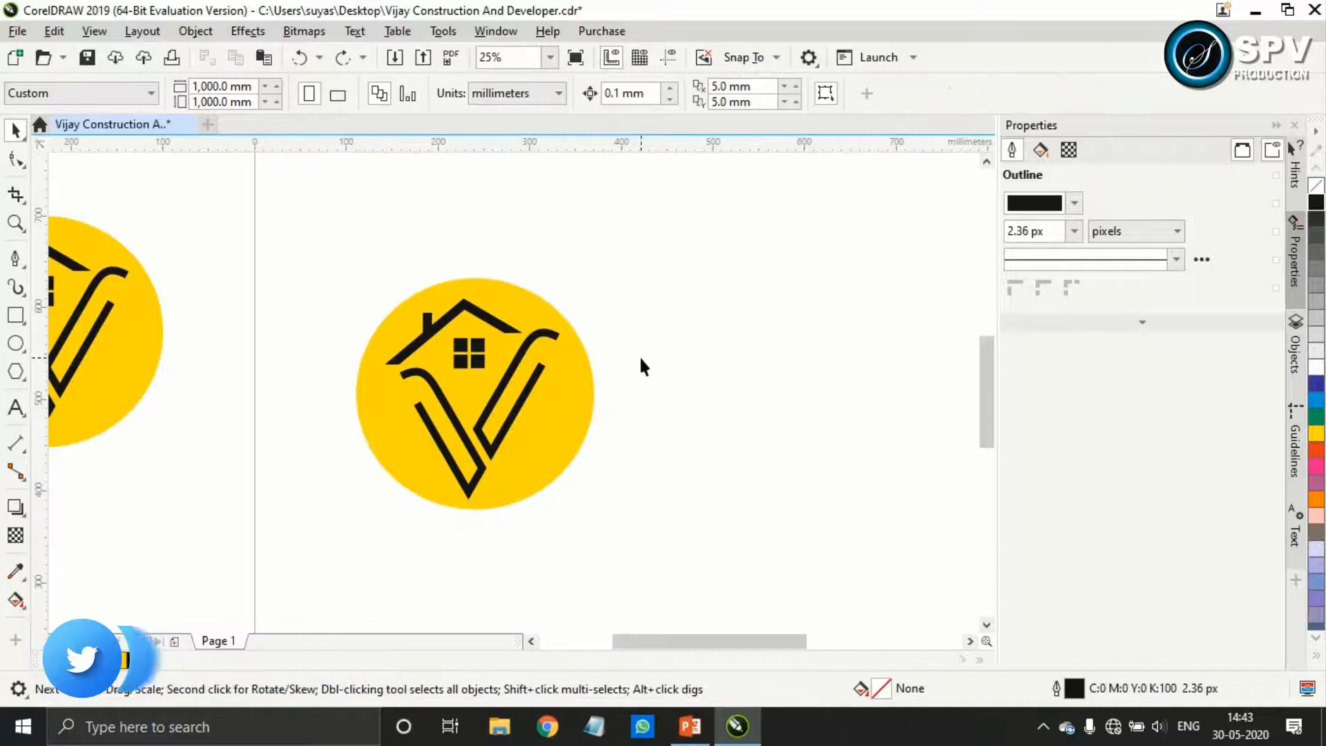
Recolour the duplicate badge with white logo artwork on a black circle, and deselect it
{"action": "left_click", "coordinate": [532, 370]}
{"action": "key", "text": "ctrl+g"}
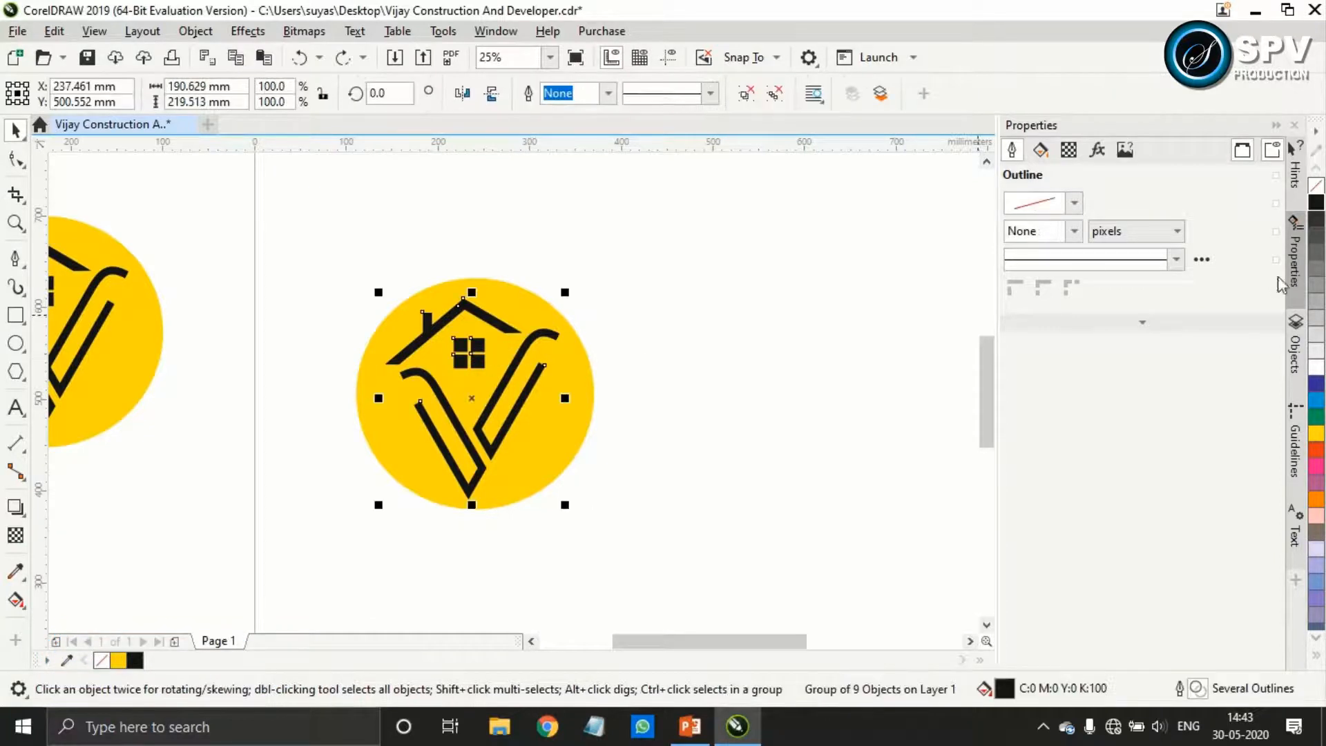
{"action": "left_click", "coordinate": [1316, 366]}
{"action": "left_click", "coordinate": [584, 373]}
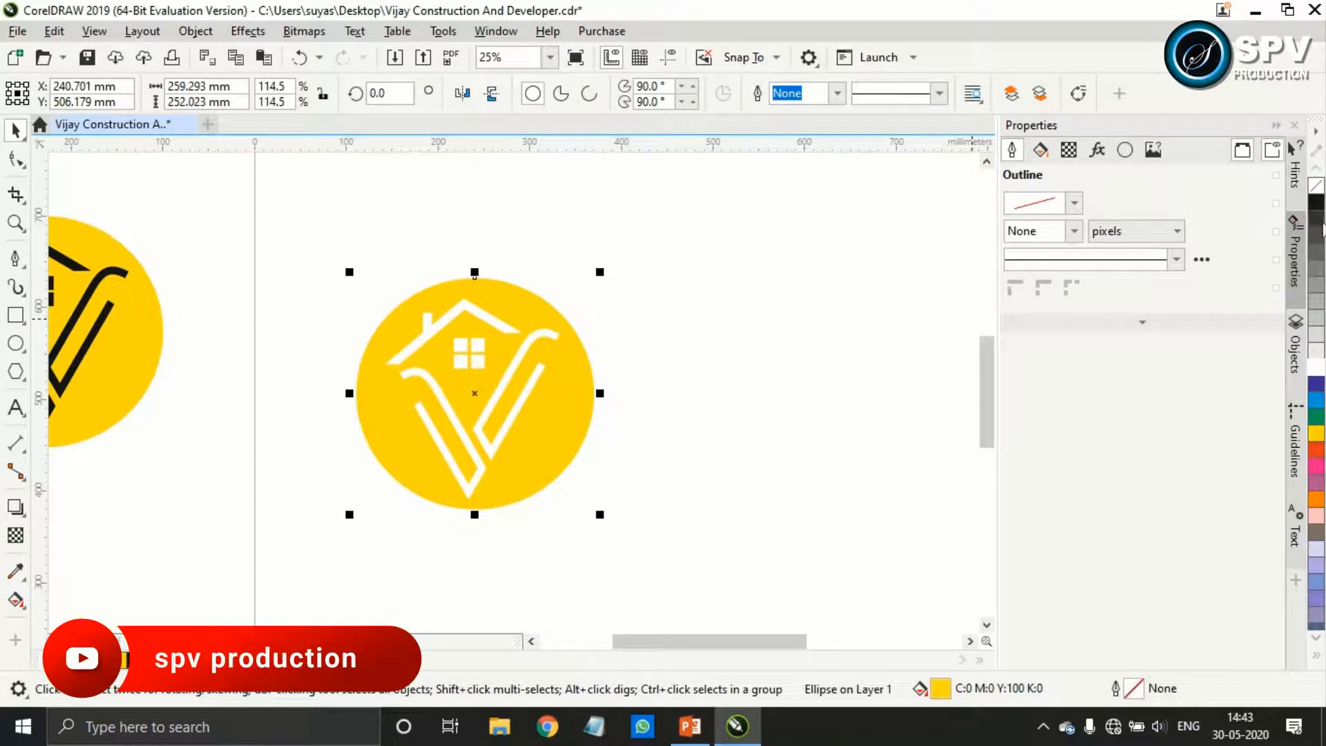
{"action": "left_click", "coordinate": [1317, 202]}
{"action": "left_click", "coordinate": [733, 363]}
{"action": "scroll", "coordinate": [790, 342], "scroll_direction": "down", "scroll_amount": 1}
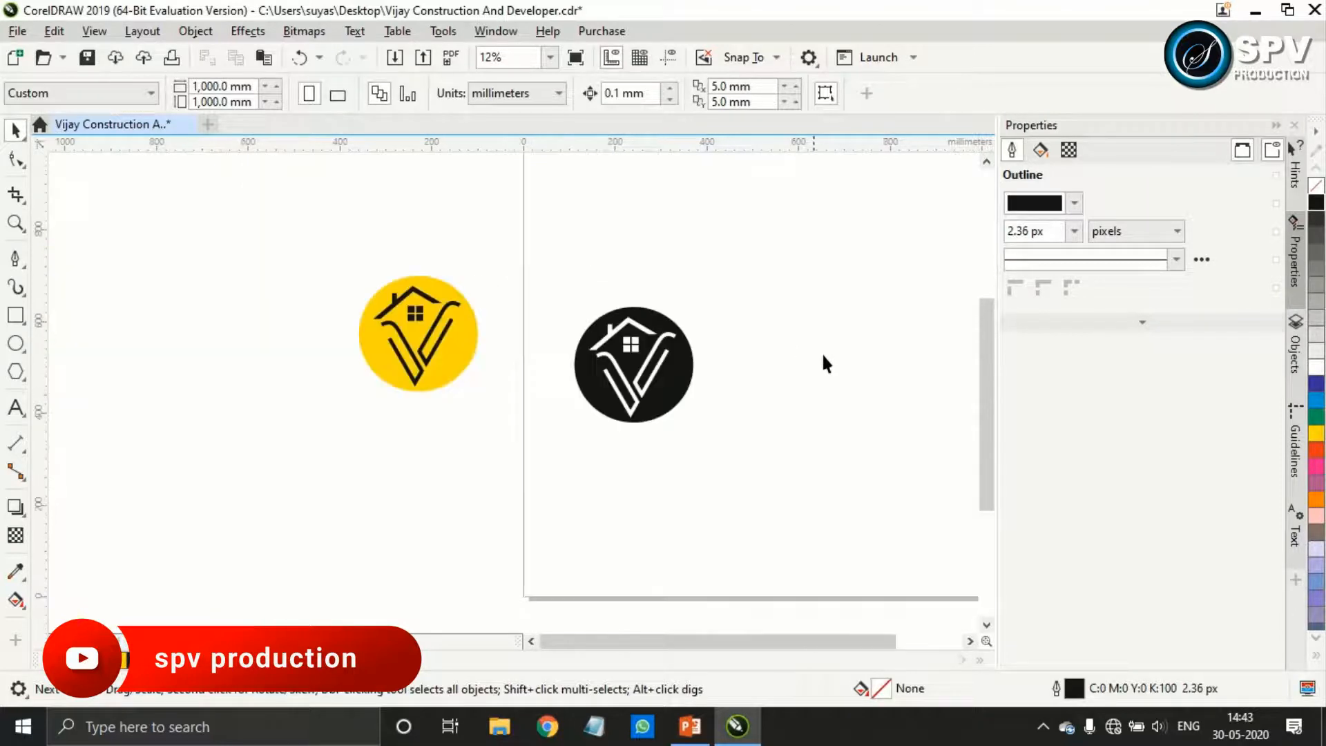
Add the artistic text VIJAY beside the black badge and set its font size to 200 pt
{"action": "left_click_drag", "start_coordinate": [796, 647], "coordinate": [834, 646]}
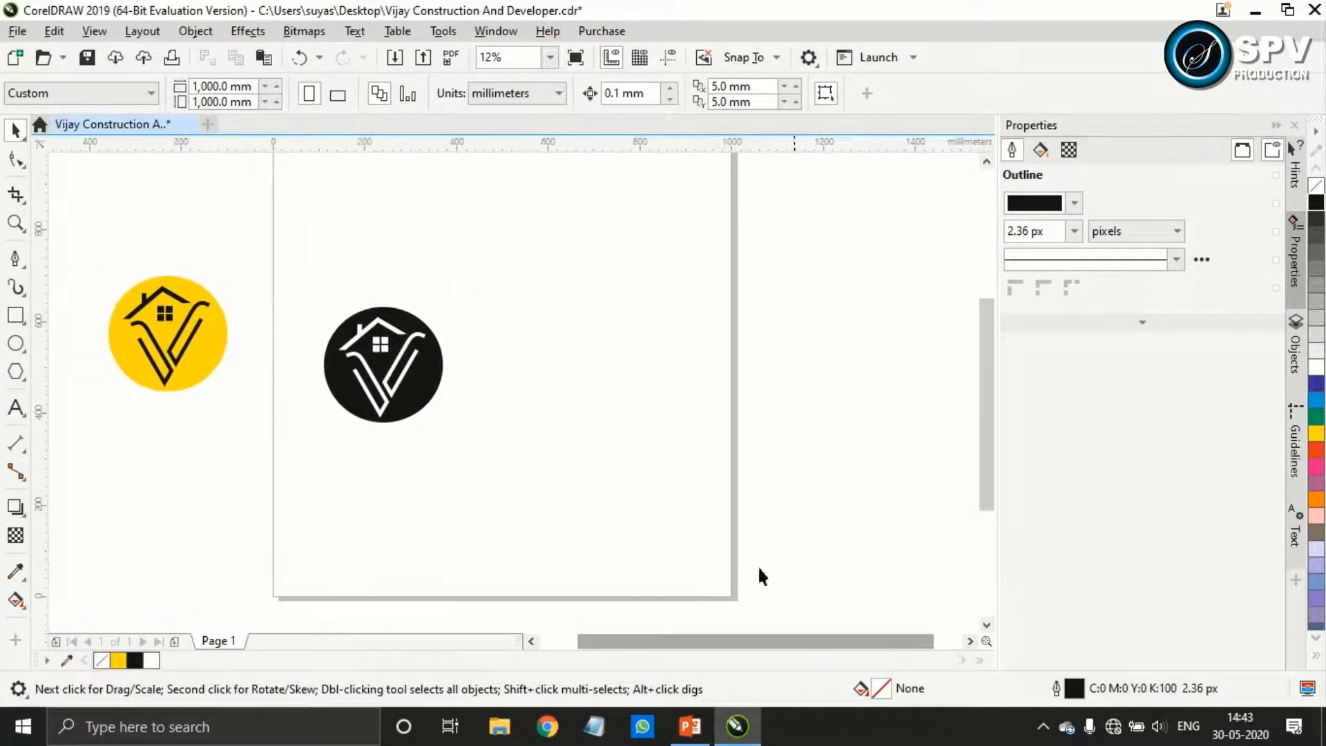
{"action": "left_click", "coordinate": [15, 408]}
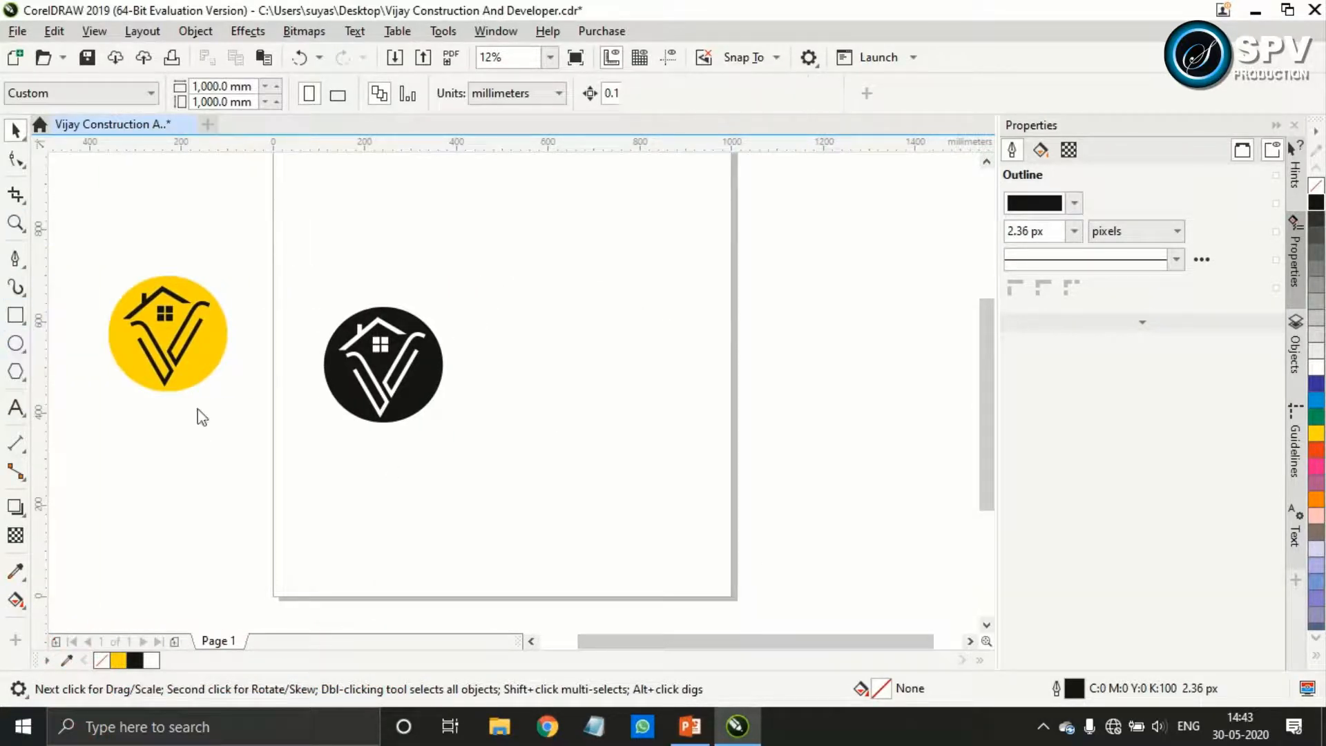
{"action": "left_click", "coordinate": [511, 384]}
{"action": "type", "text": "VIJA"}
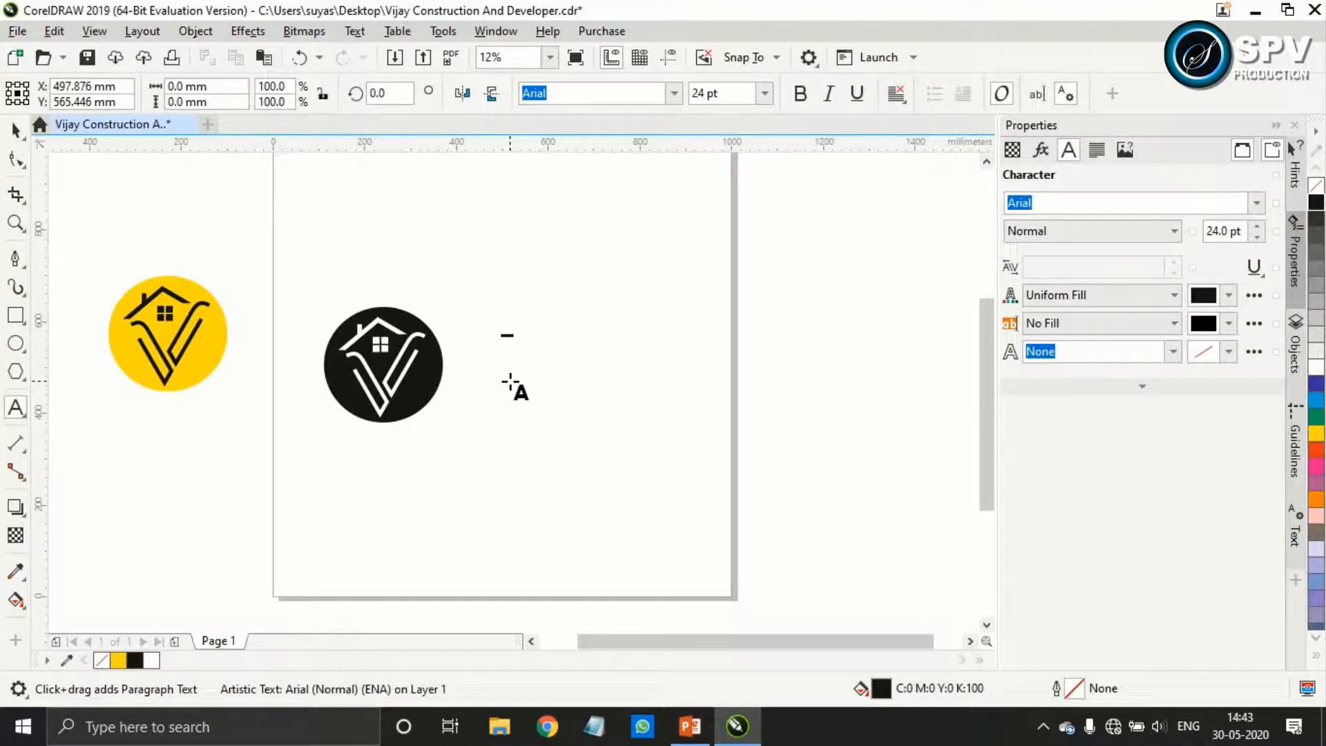
{"action": "key", "text": "ctrl+space"}
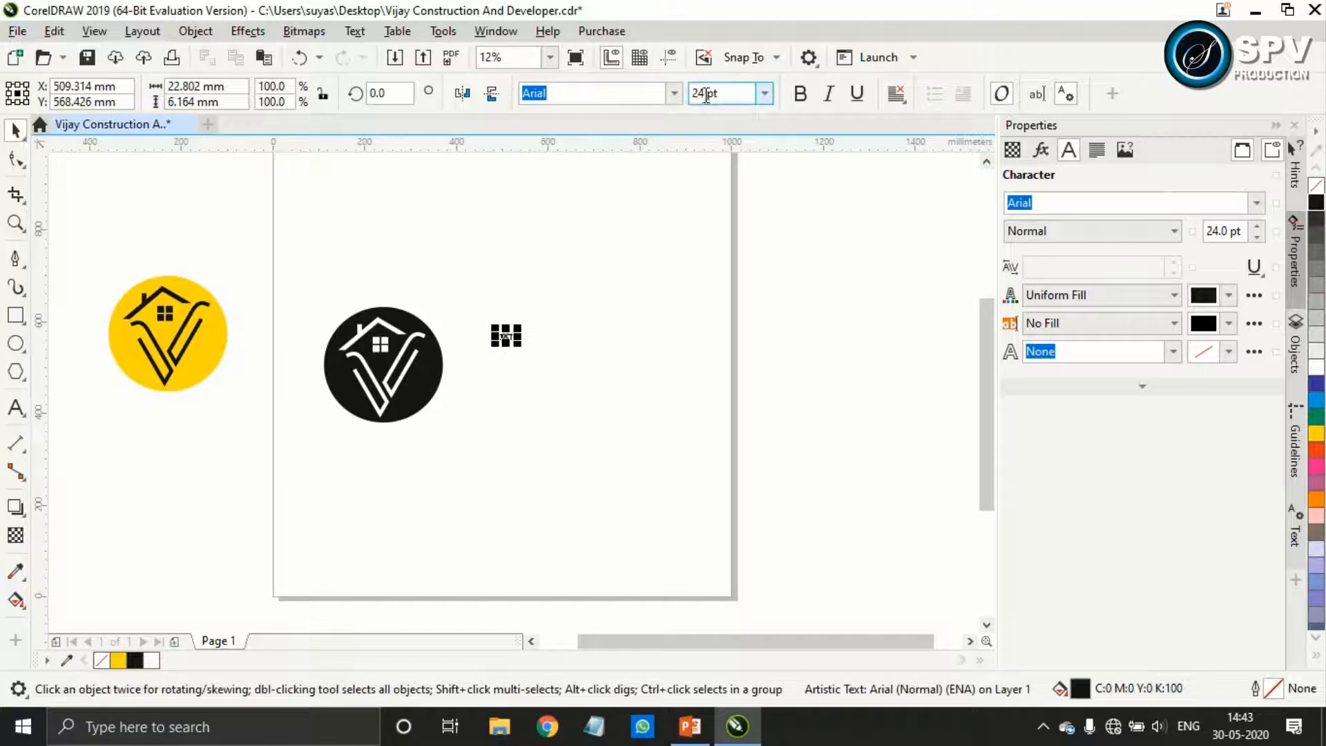
{"action": "left_click_drag", "start_coordinate": [705, 93], "coordinate": [682, 102]}
{"action": "type", "text": "200"}
{"action": "key", "text": "Return"}
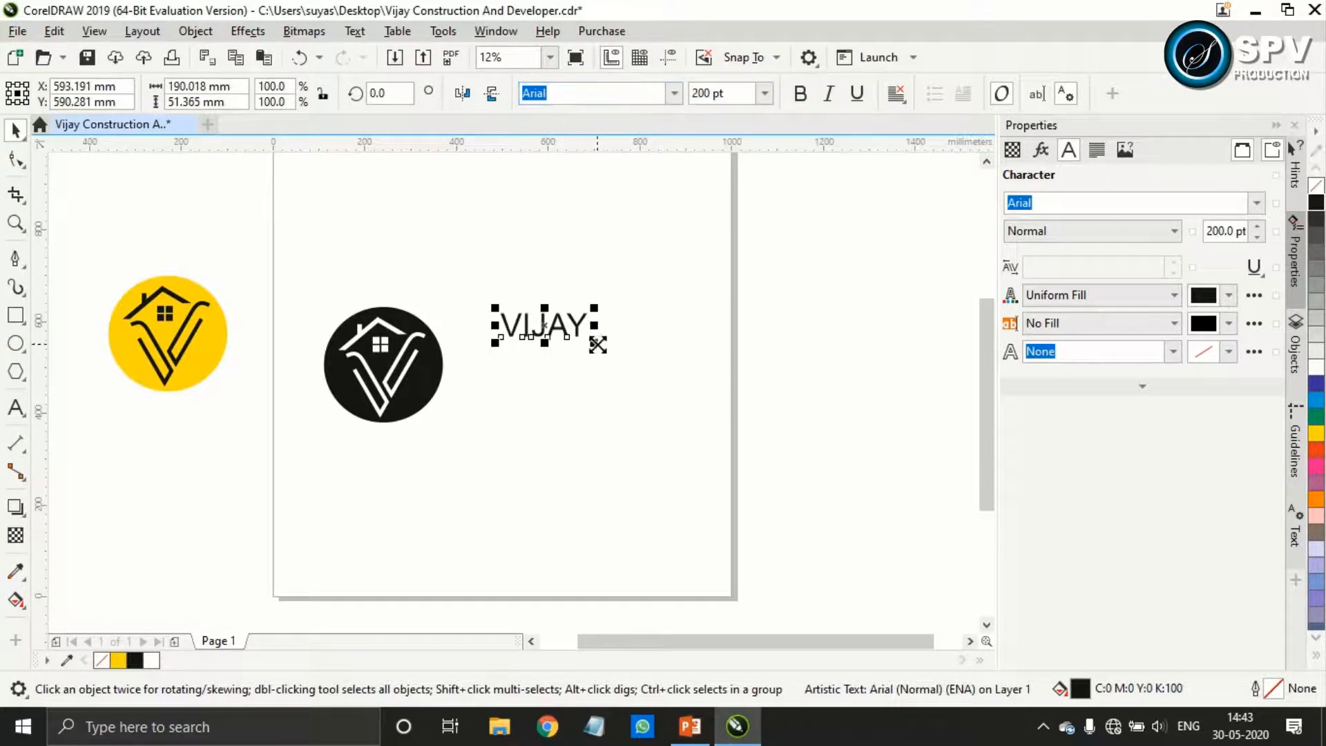
Enlarge the VIJAY text to about 552 pt and set it in Constantia Bold beside the black badge
{"action": "left_click_drag", "start_coordinate": [597, 344], "coordinate": [675, 382]}
{"action": "left_click_drag", "start_coordinate": [562, 352], "coordinate": [583, 362]}
{"action": "left_click", "coordinate": [676, 93]}
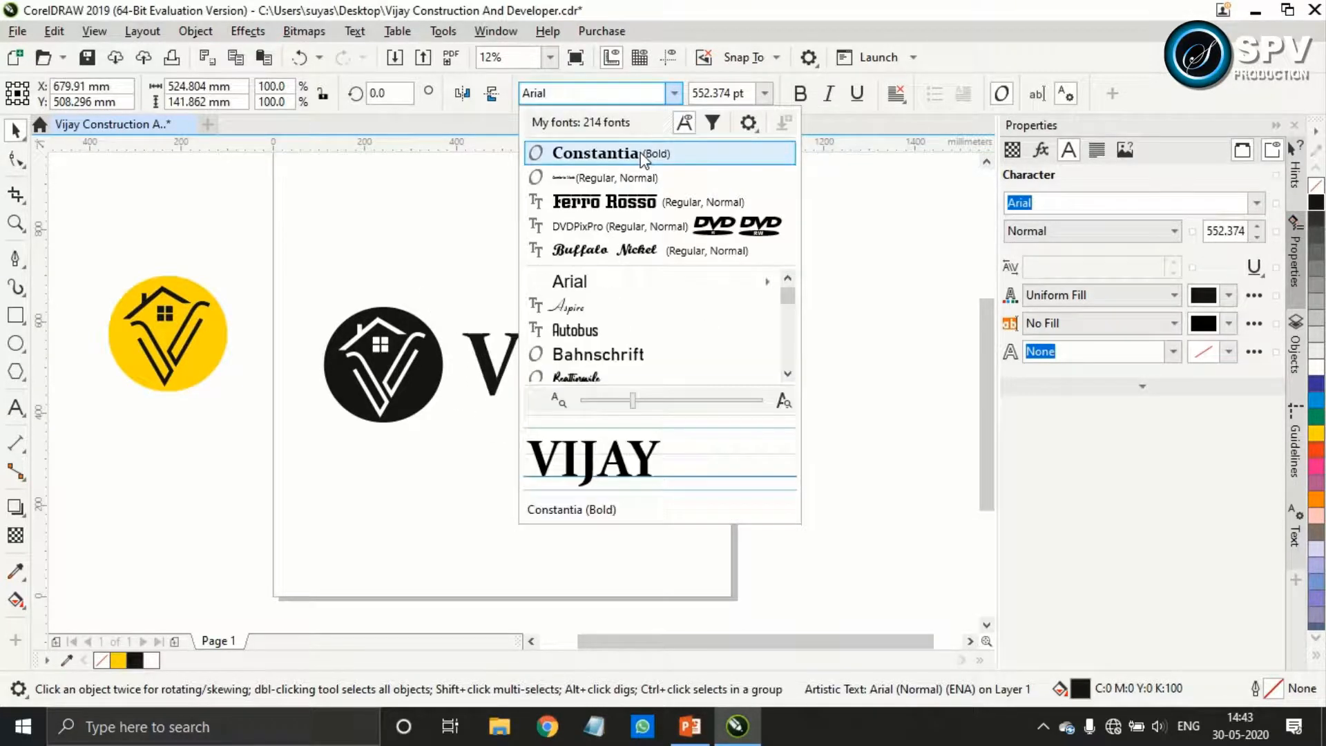
{"action": "left_click", "coordinate": [644, 155]}
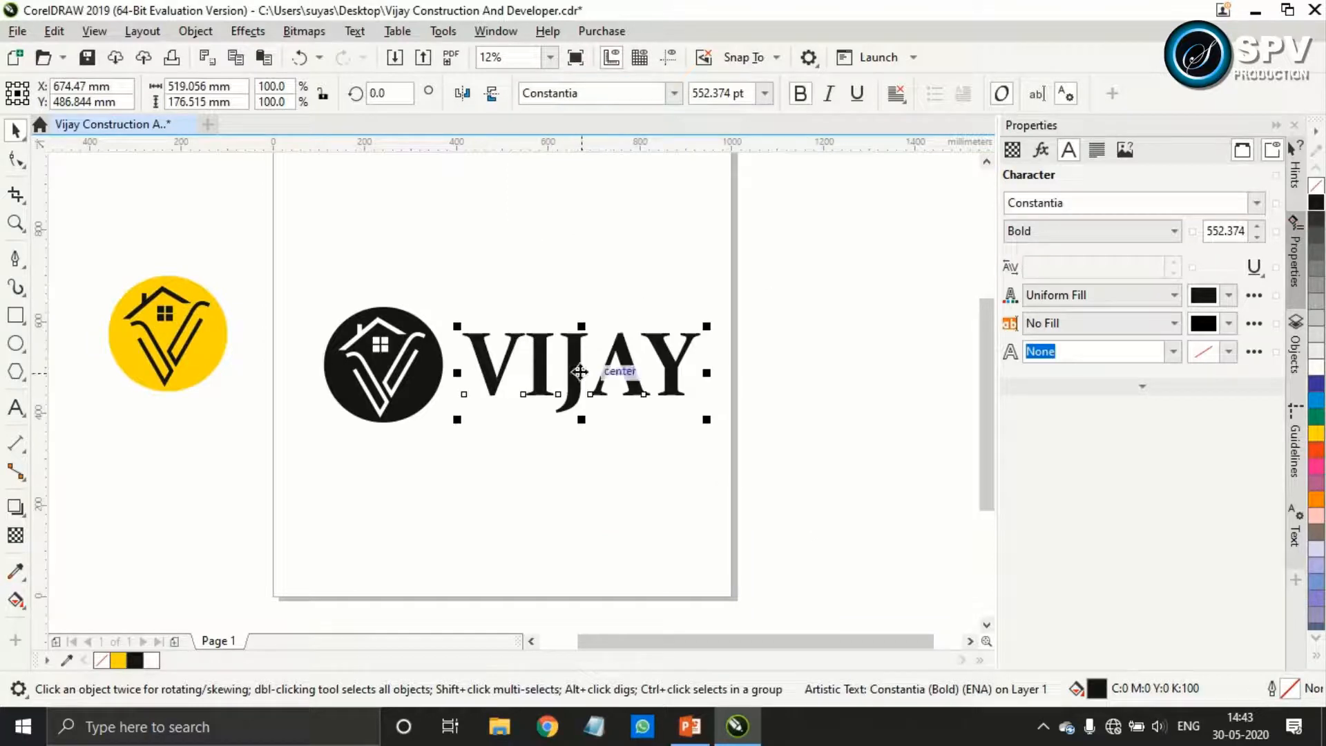
{"action": "left_click_drag", "start_coordinate": [579, 371], "coordinate": [575, 367]}
{"action": "scroll", "coordinate": [576, 369], "scroll_direction": "up", "scroll_amount": 2}
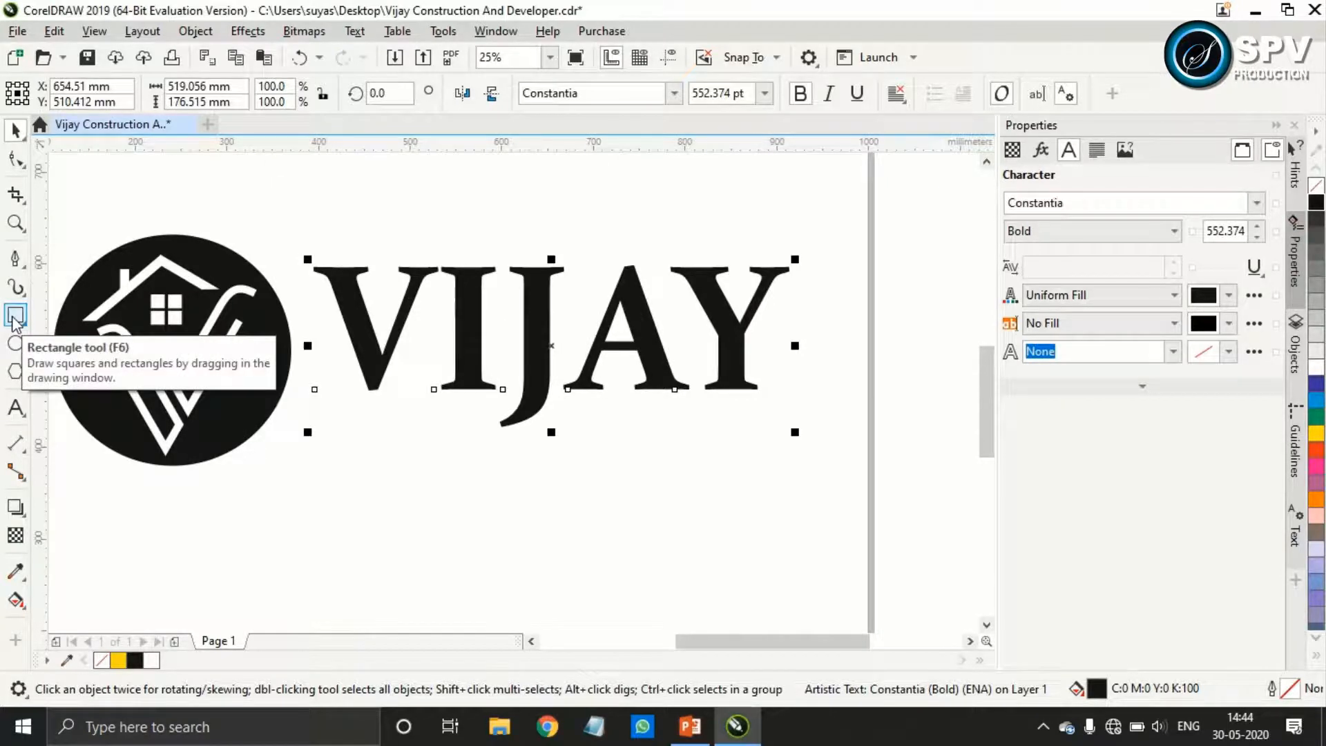
Draw a straight horizontal line about 120 mm long beneath the V and I of VIJAY
{"action": "left_click", "coordinate": [15, 259]}
{"action": "left_click", "coordinate": [78, 281]}
{"action": "left_click_drag", "start_coordinate": [376, 415], "coordinate": [492, 414]}
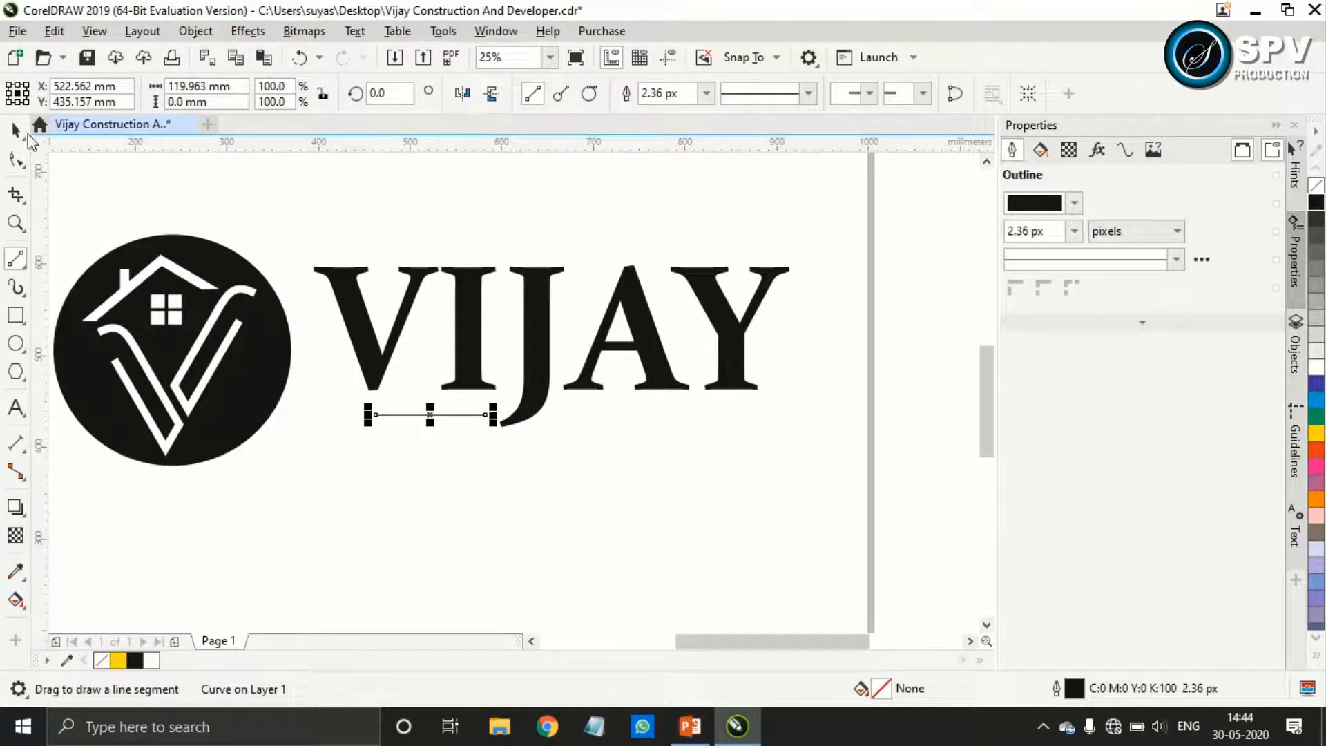
{"action": "left_click", "coordinate": [16, 131]}
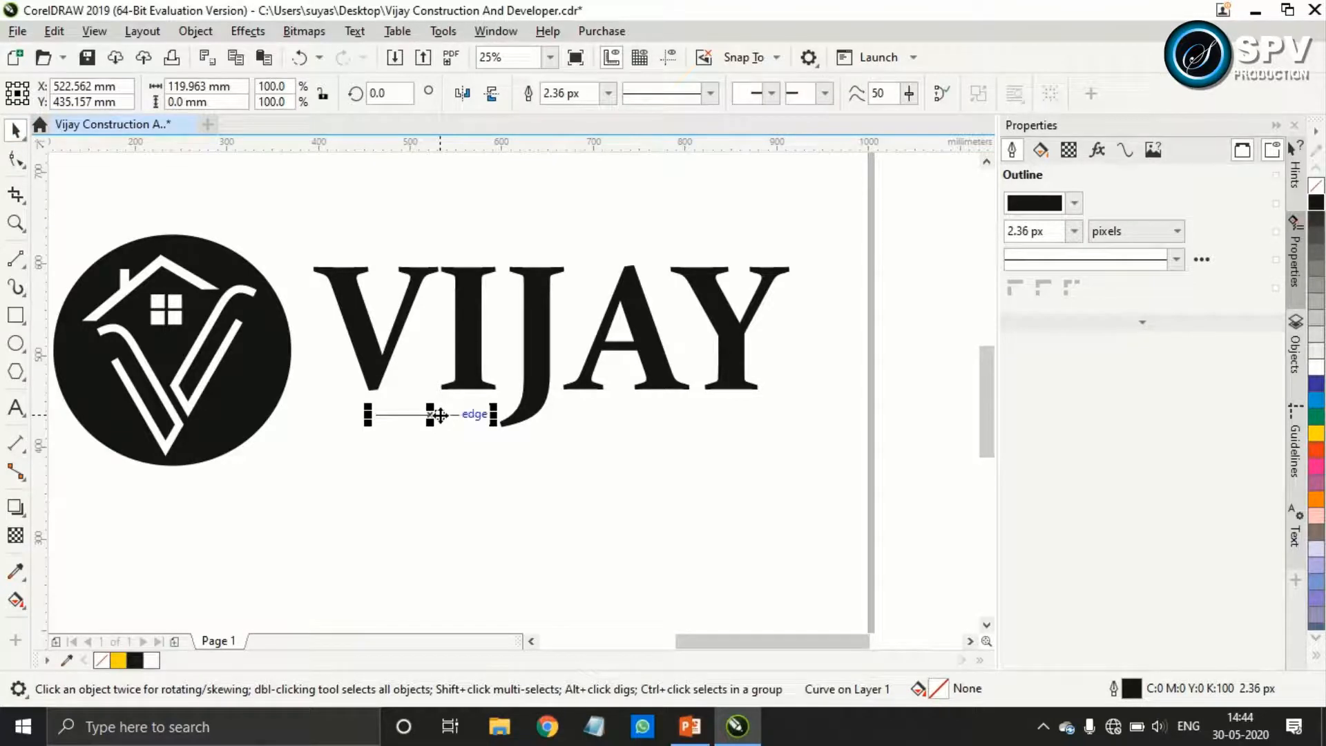
Set the outline width of the line beneath VIJAY to 50 px
{"action": "left_click", "coordinate": [608, 92]}
{"action": "left_click", "coordinate": [570, 199]}
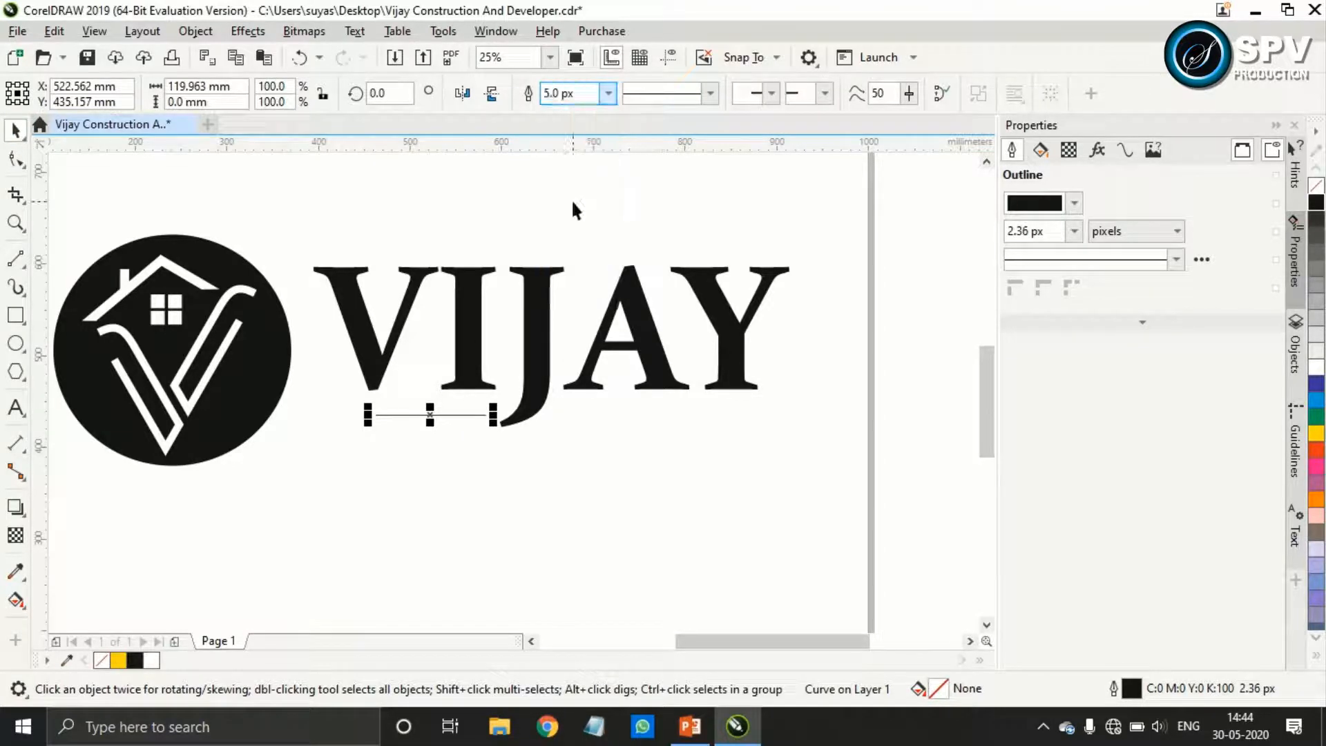
{"action": "left_click", "coordinate": [607, 92]}
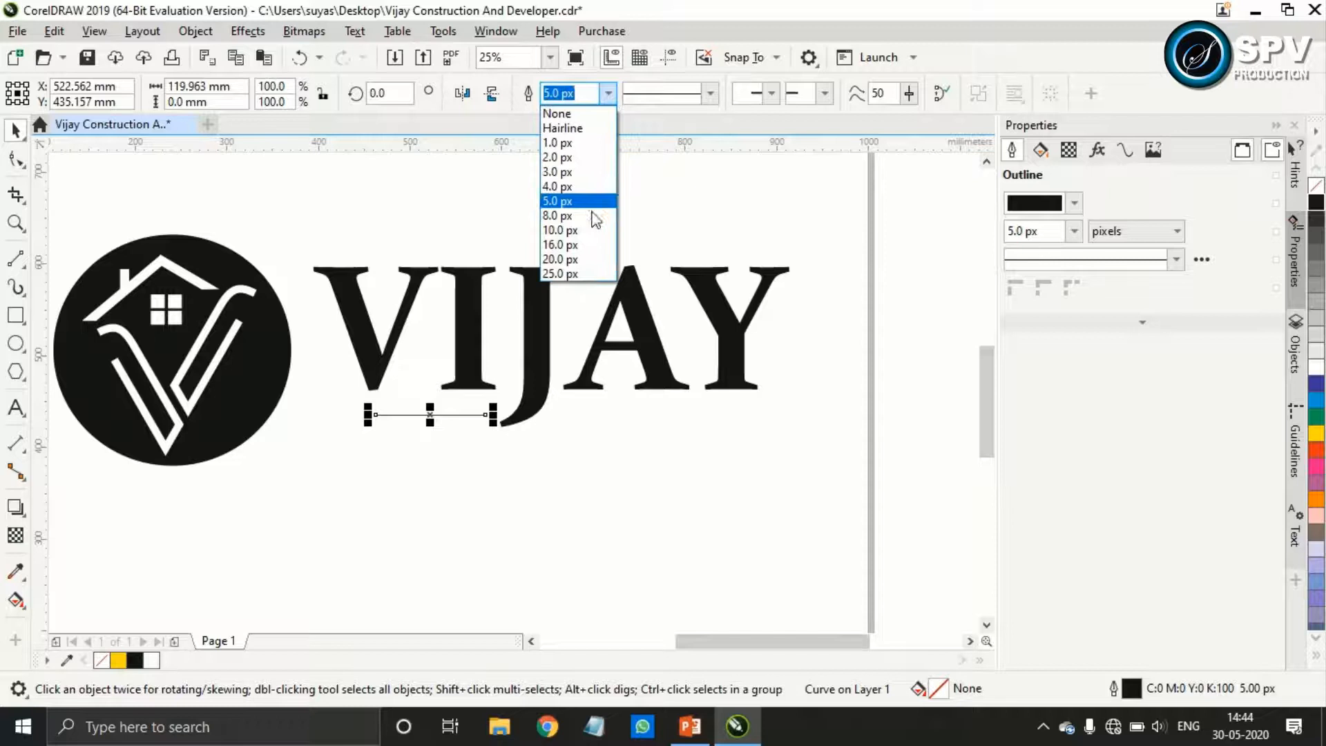
{"action": "left_click", "coordinate": [573, 265]}
{"action": "left_click_drag", "start_coordinate": [565, 94], "coordinate": [536, 98]}
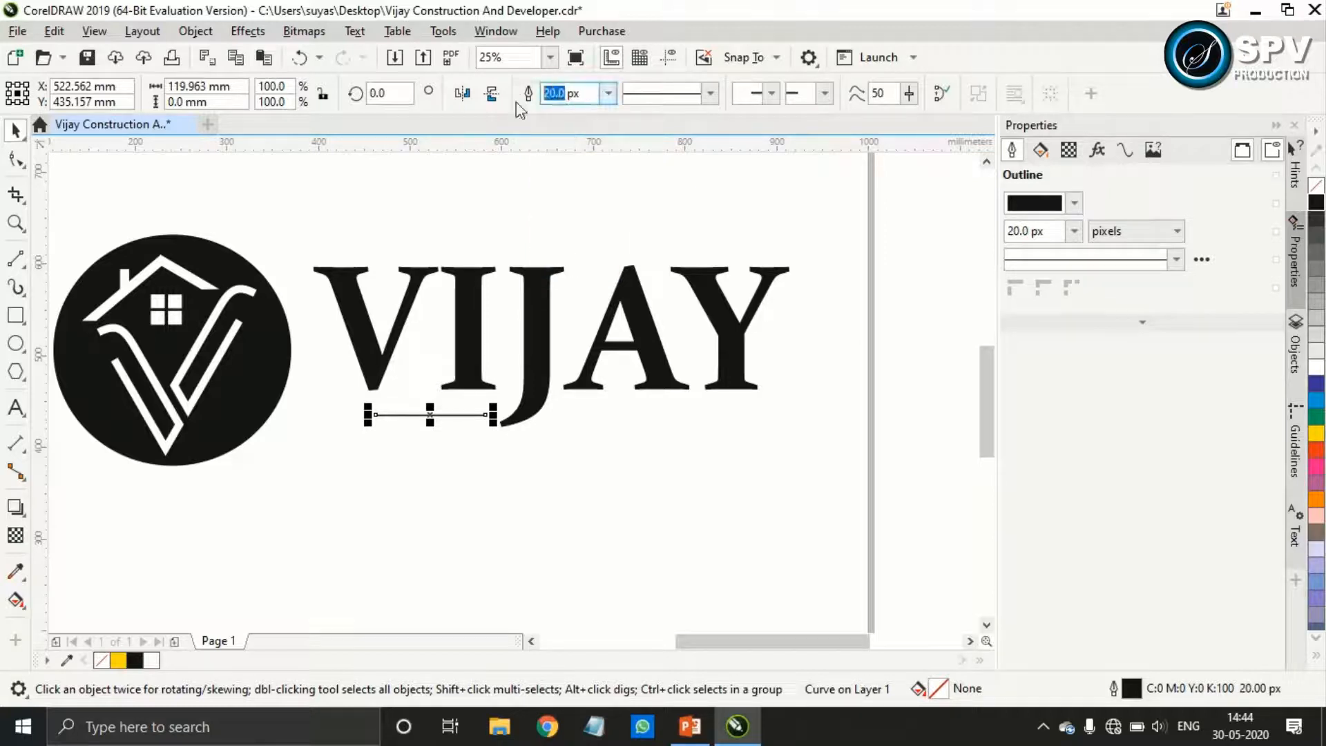
{"action": "type", "text": "50"}
{"action": "key", "text": "Return"}
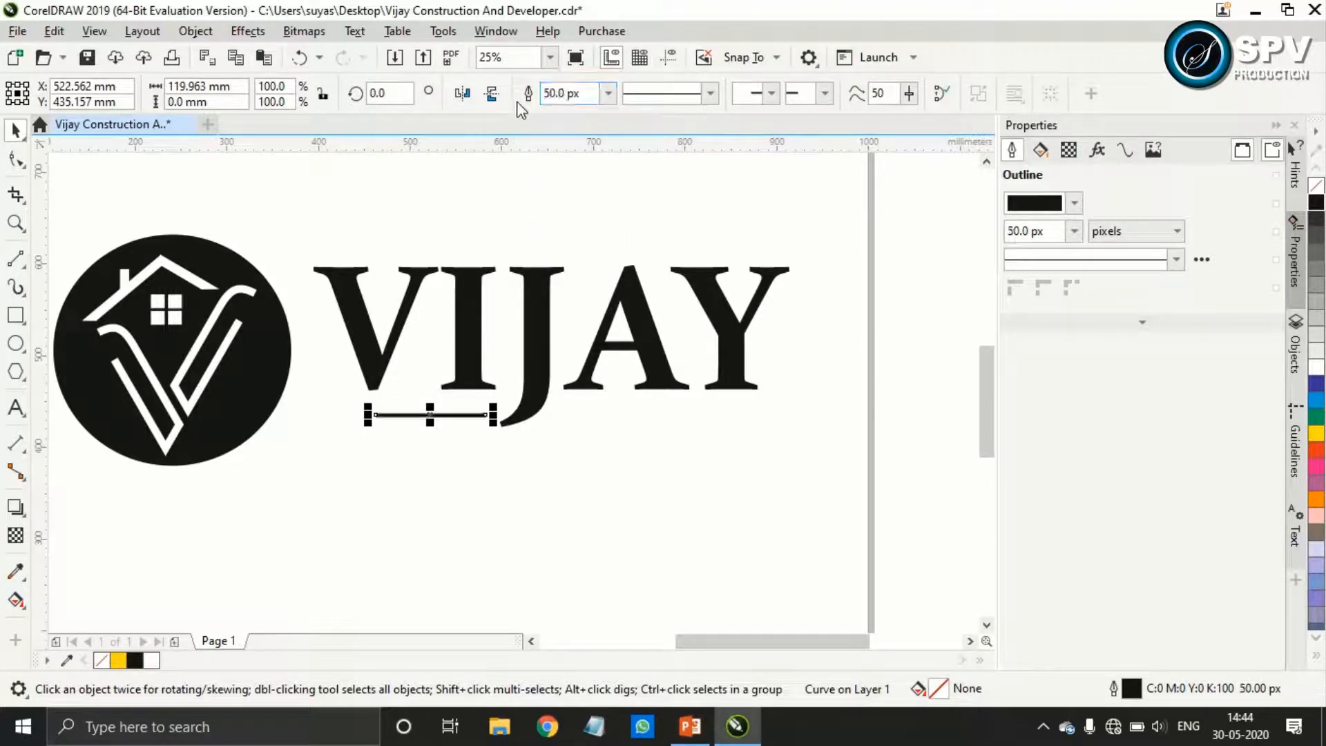
Nudge the line upward, closer to the base of the V and I letters
{"action": "scroll", "coordinate": [508, 427], "scroll_direction": "up", "scroll_amount": 1}
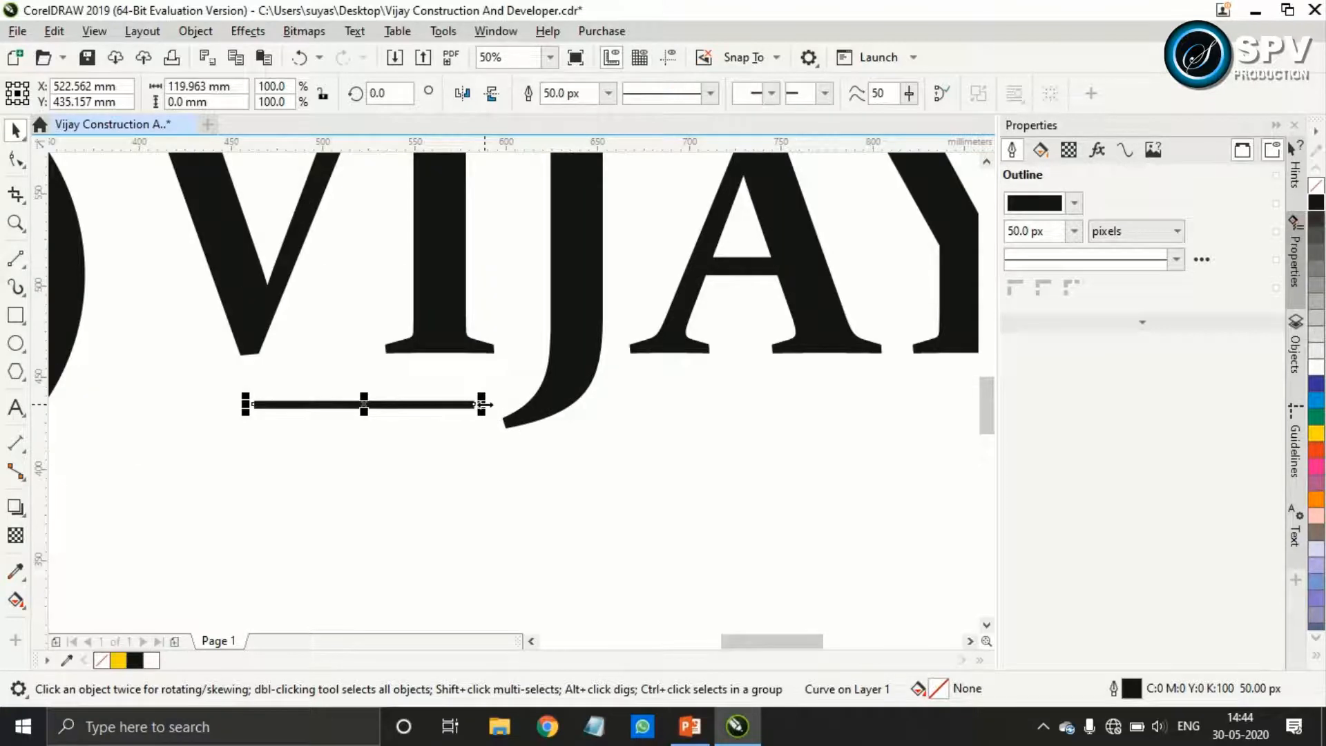
{"action": "key", "text": "Up"}
{"action": "key", "text": "Up"}
{"action": "key", "text": "Up"}
{"action": "key", "text": "Up"}
{"action": "key", "text": "Up"}
{"action": "key", "text": "Up"}
{"action": "key", "text": "Up"}
{"action": "key", "text": "Up"}
{"action": "key", "text": "Up"}
{"action": "key", "text": "Up"}
{"action": "key", "text": "Up"}
{"action": "key", "text": "Up"}
{"action": "key", "text": "Up"}
{"action": "key", "text": "Up"}
{"action": "key", "text": "Up"}
{"action": "key", "text": "Up"}
{"action": "key", "text": "Up"}
{"action": "key", "text": "Up"}
{"action": "key", "text": "Up"}
{"action": "key", "text": "Up"}
{"action": "key", "text": "Up"}
{"action": "key", "text": "Up"}
{"action": "key", "text": "Up"}
{"action": "key", "text": "Up"}
{"action": "key", "text": "Up"}
{"action": "key", "text": "Up"}
{"action": "key", "text": "Up"}
{"action": "key", "text": "Up"}
{"action": "key", "text": "Up"}
{"action": "key", "text": "Up"}
{"action": "key", "text": "Up"}
{"action": "key", "text": "Up"}
{"action": "key", "text": "Up"}
{"action": "key", "text": "Up"}
{"action": "key", "text": "Up"}
{"action": "key", "text": "Up"}
{"action": "key", "text": "Up"}
{"action": "key", "text": "Up"}
{"action": "key", "text": "Up"}
{"action": "scroll", "coordinate": [260, 411], "scroll_direction": "up", "scroll_amount": 2}
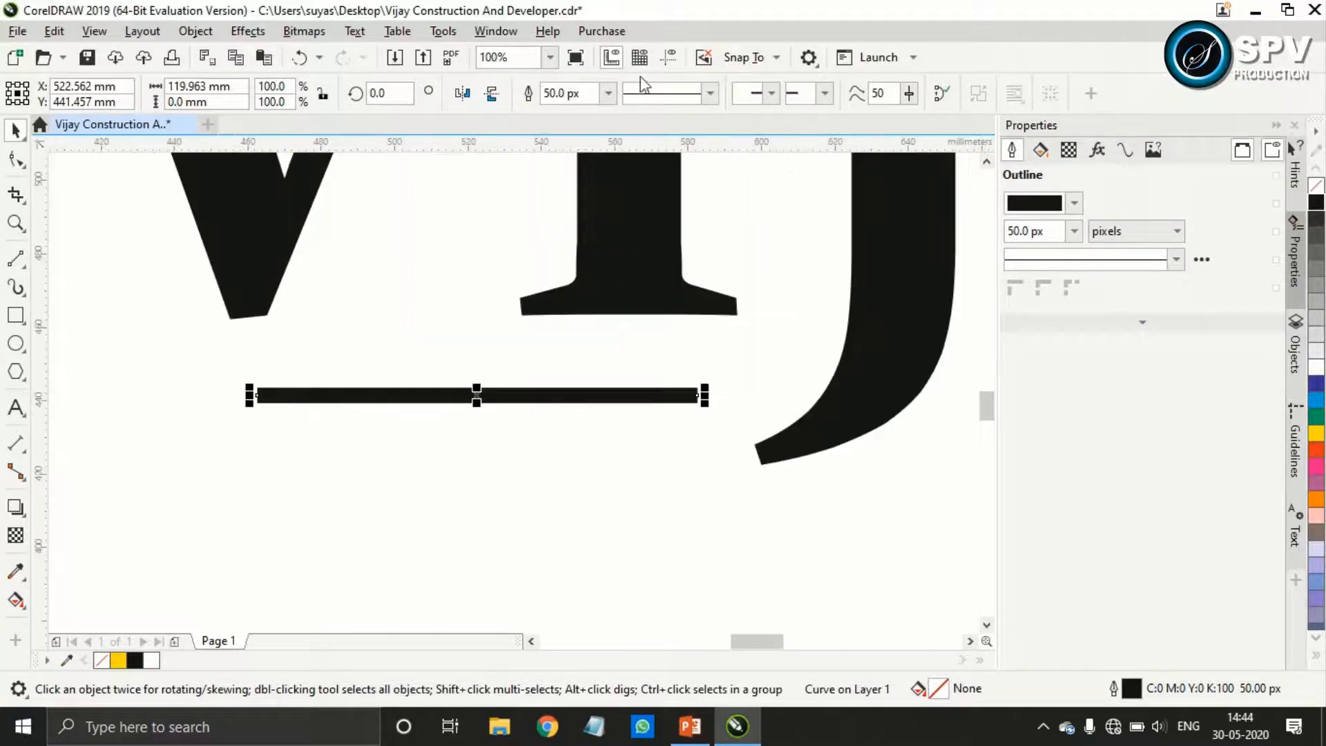
Show the document grid and extend the line at both ends to about 144 mm, from the V's foot to the J's tail
{"action": "left_click", "coordinate": [638, 59]}
{"action": "left_click_drag", "start_coordinate": [249, 395], "coordinate": [220, 394]}
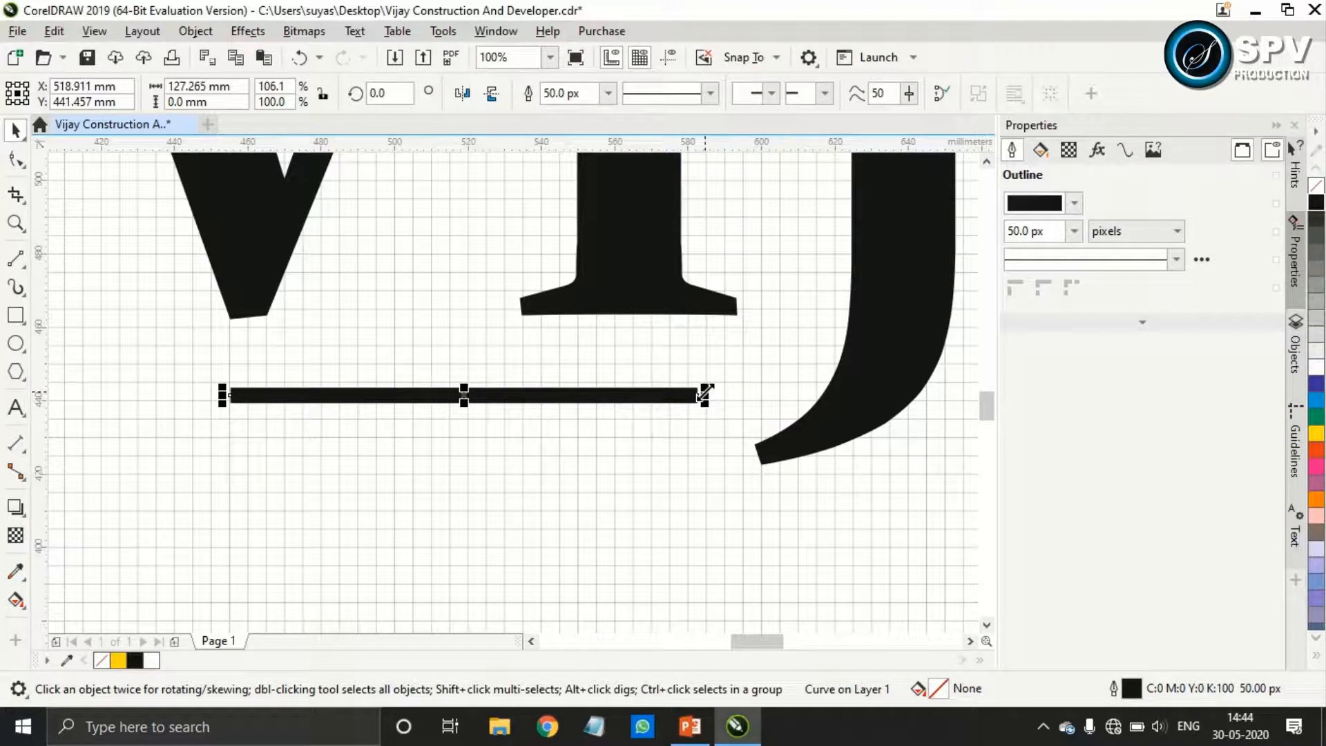
{"action": "left_click_drag", "start_coordinate": [704, 395], "coordinate": [755, 397]}
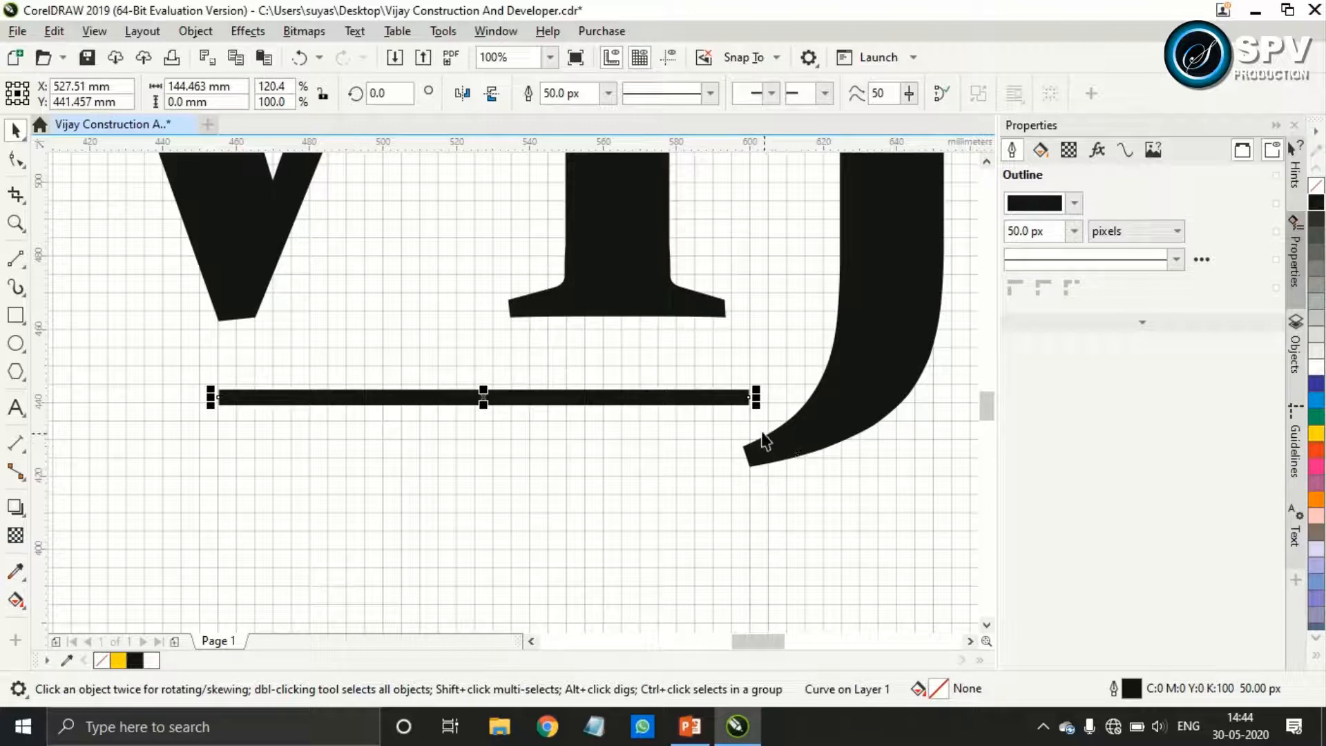
Move the line slightly upward so it sits about 442 mm high on the page
{"action": "left_click", "coordinate": [752, 627]}
{"action": "left_click", "coordinate": [580, 398]}
{"action": "scroll", "coordinate": [677, 399], "scroll_direction": "up", "scroll_amount": 2}
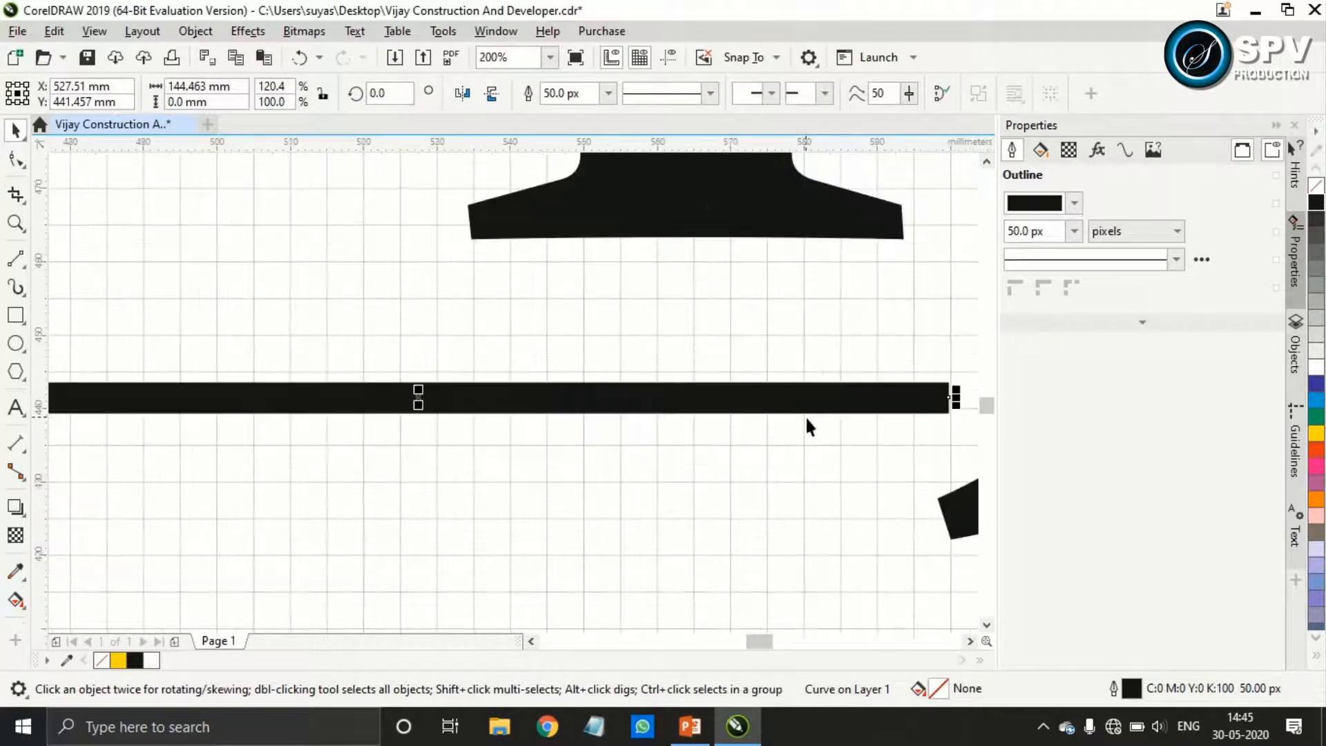
{"action": "left_click_drag", "start_coordinate": [335, 406], "coordinate": [336, 395]}
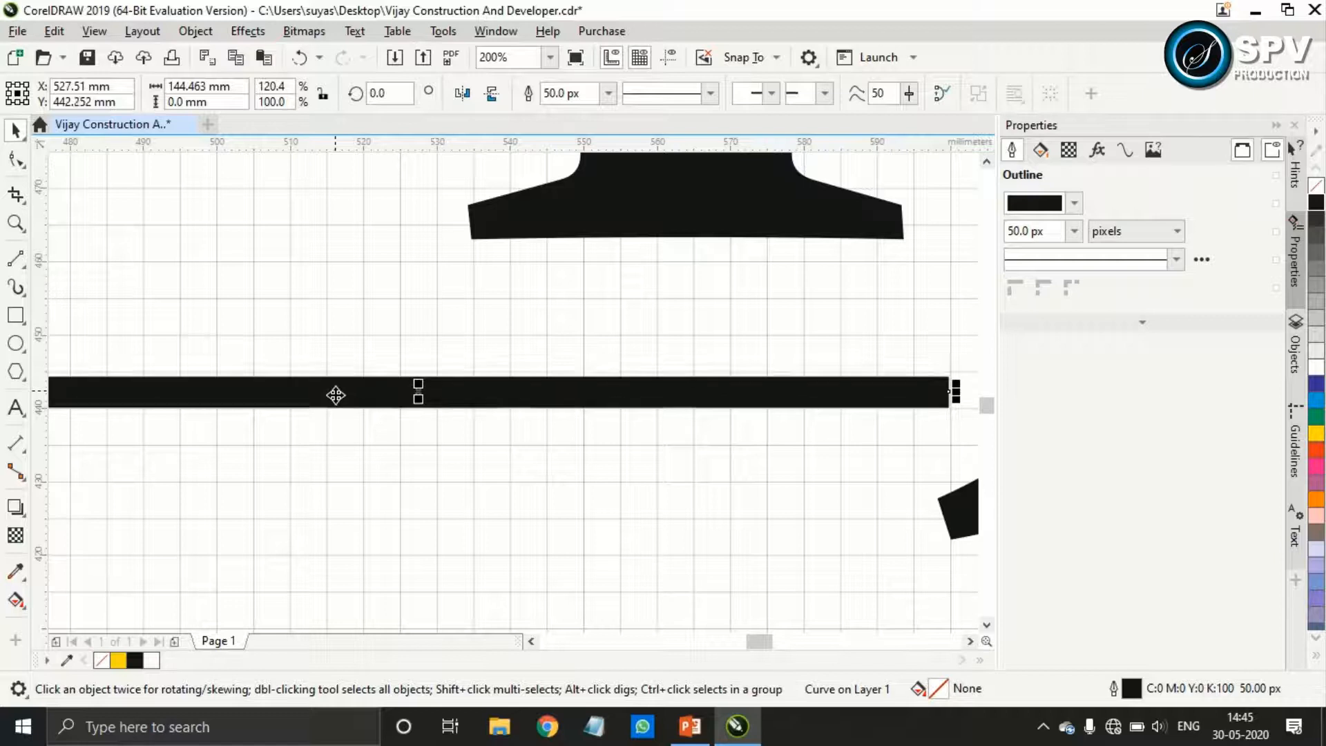
{"action": "scroll", "coordinate": [335, 395], "scroll_direction": "down", "scroll_amount": 2}
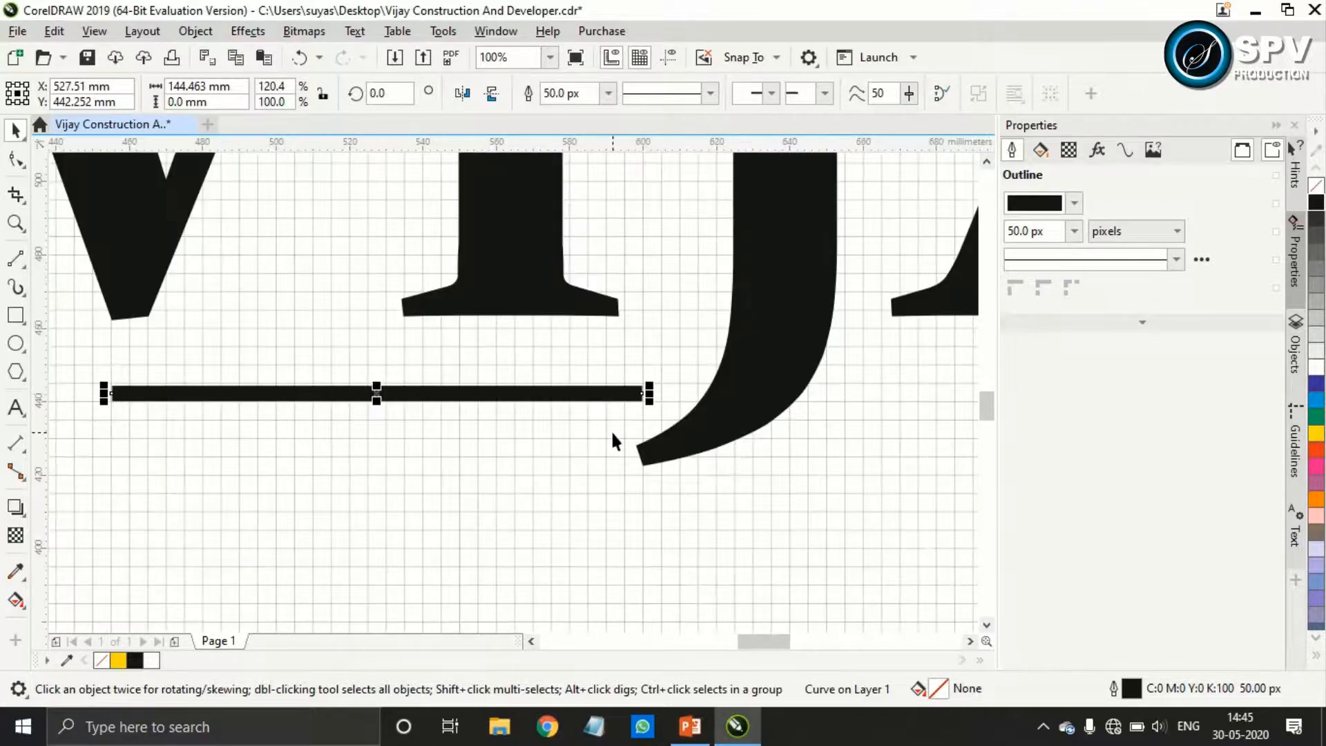
Duplicate the underline beneath the A and Y, starting just past the J and level with the first line
{"action": "left_click_drag", "start_coordinate": [158, 396], "coordinate": [414, 399]}
{"action": "scroll", "coordinate": [404, 402], "scroll_direction": "up", "scroll_amount": 1}
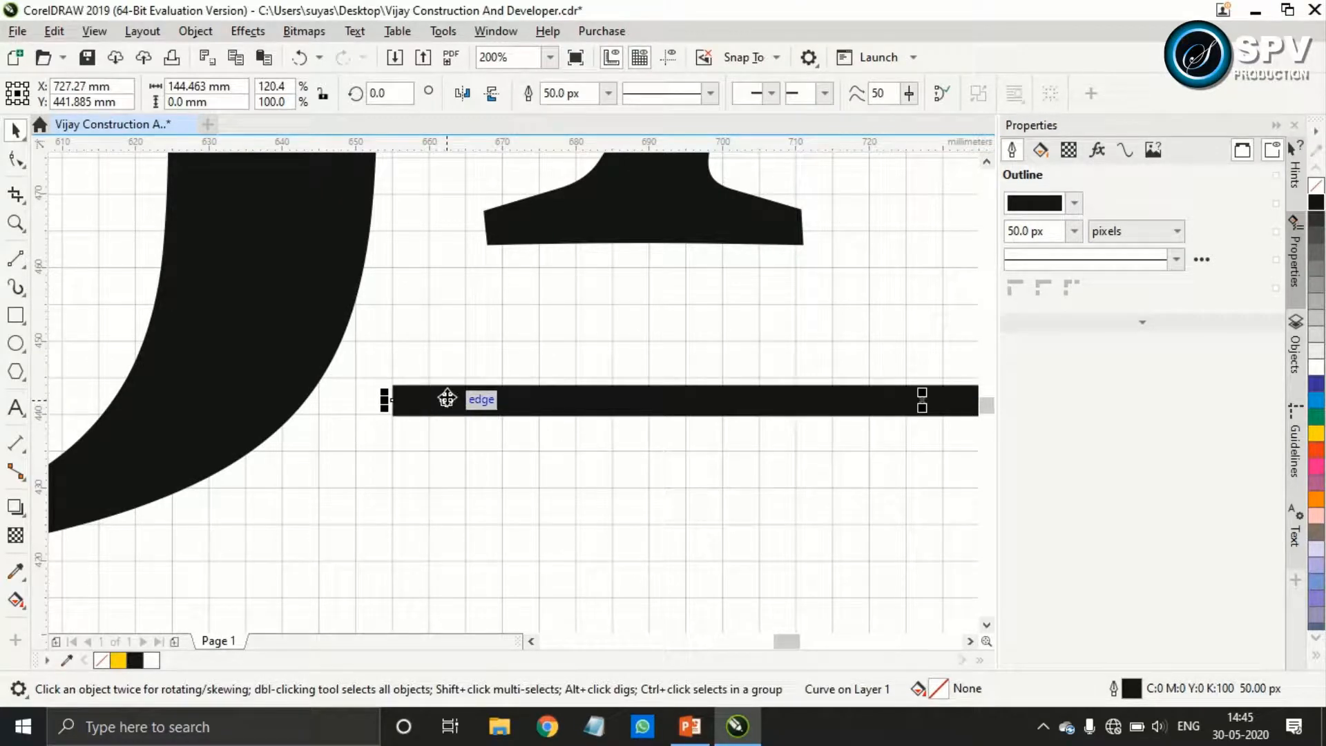
{"action": "left_click_drag", "start_coordinate": [446, 397], "coordinate": [483, 399]}
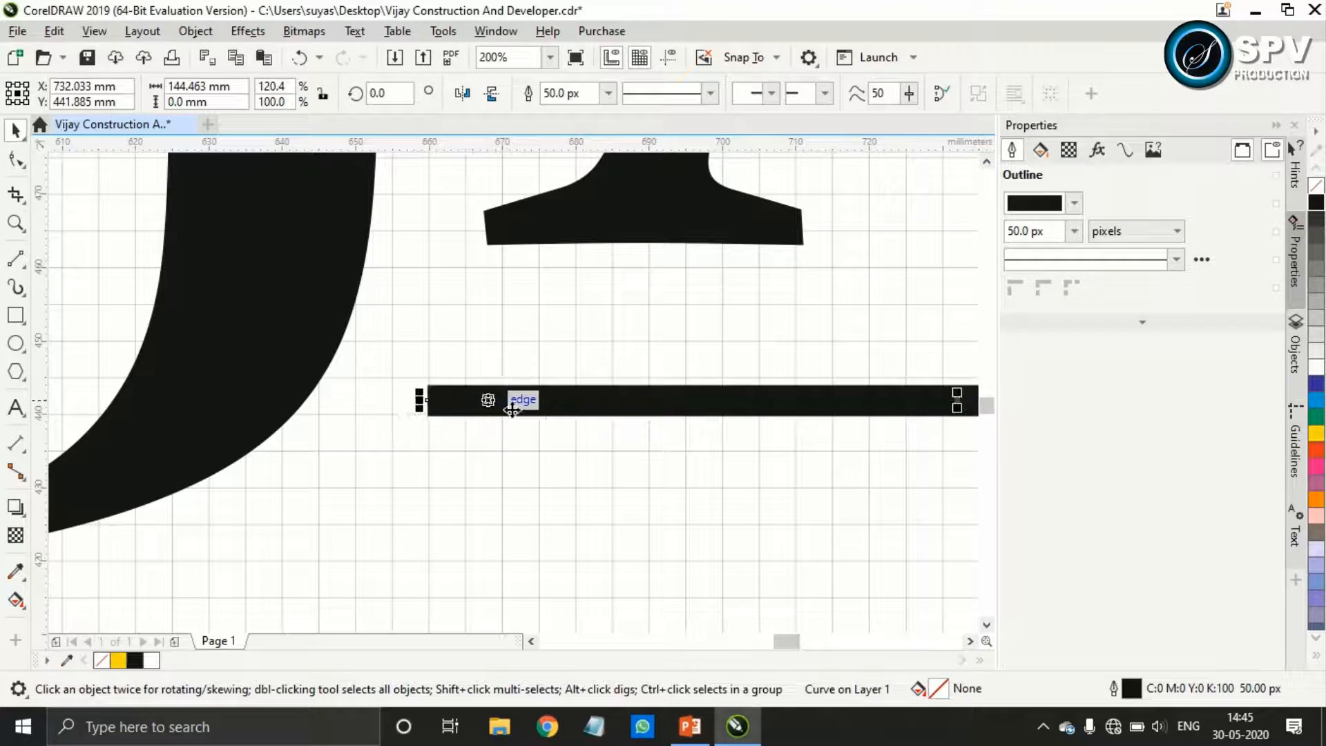
{"action": "key", "text": "Up"}
{"action": "key", "text": "Up"}
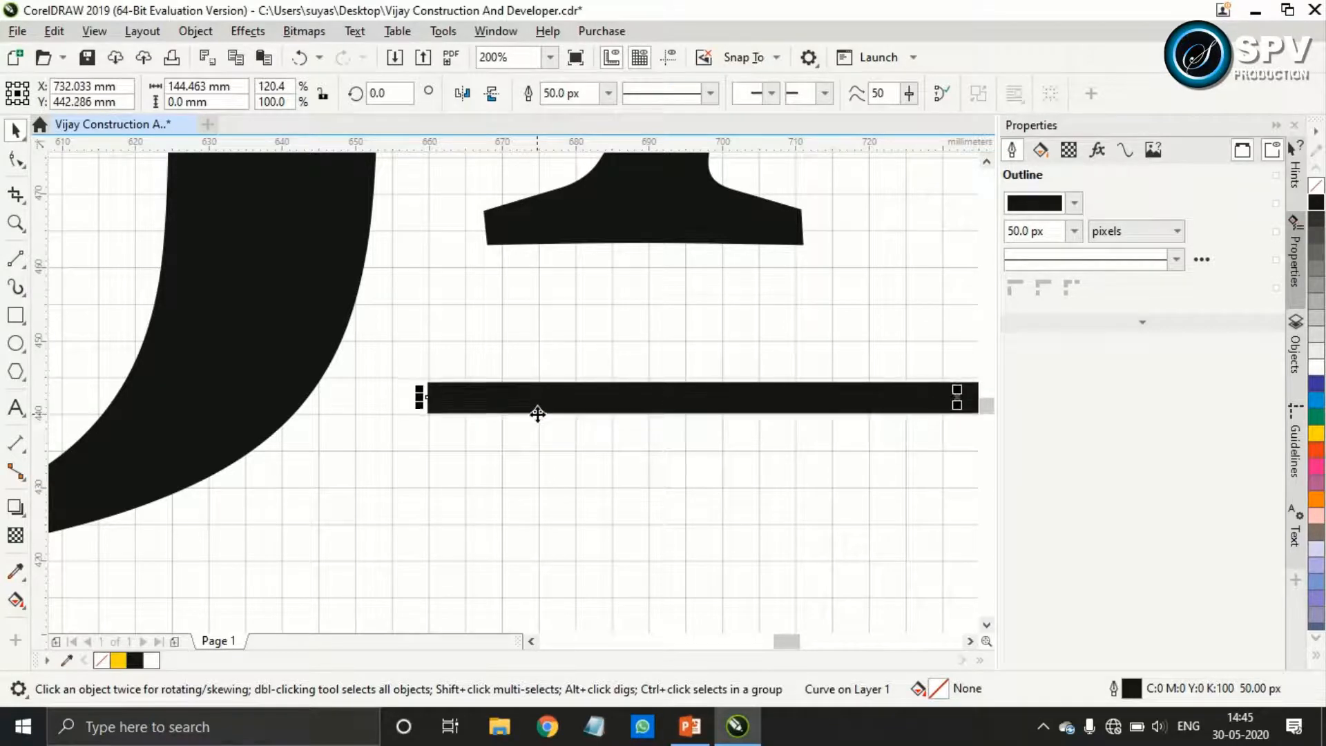
Extend the duplicate underline until it ends beneath the outer edge of the Y's foot
{"action": "left_click_drag", "start_coordinate": [638, 464], "coordinate": [259, 451]}
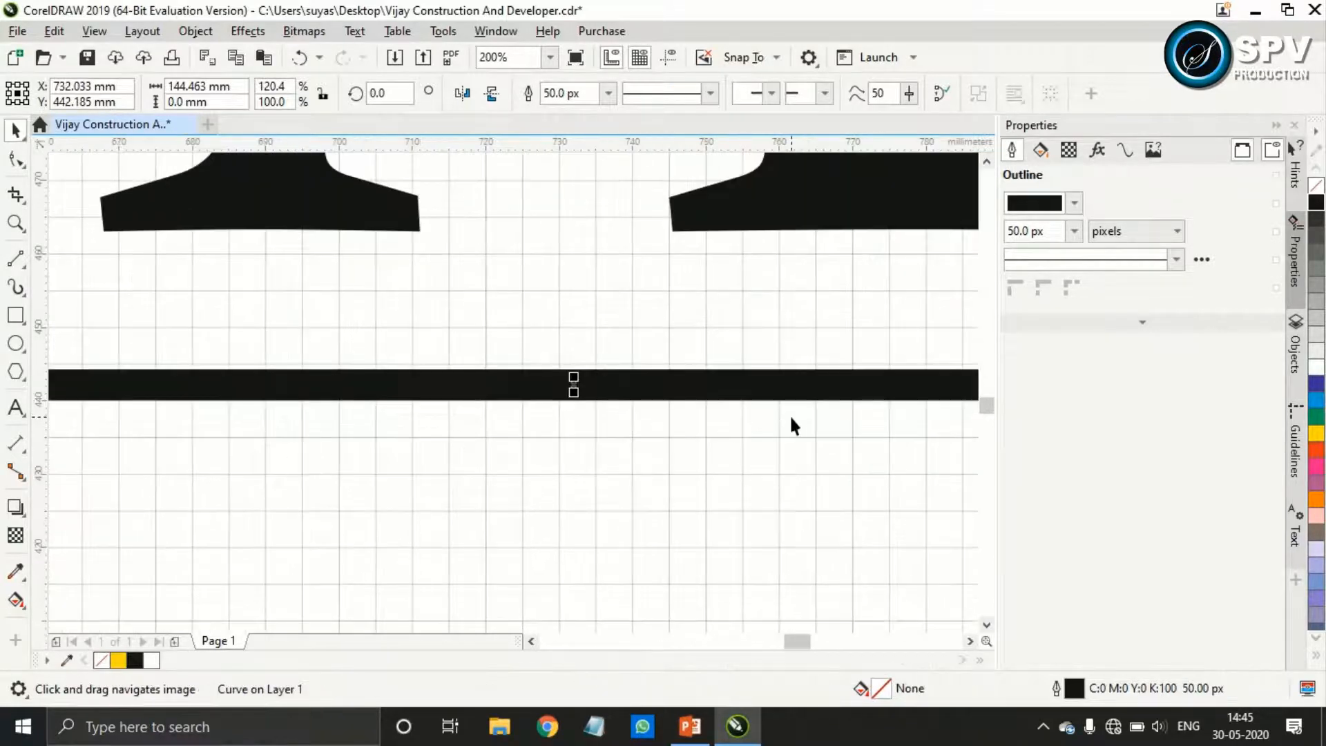
{"action": "left_click_drag", "start_coordinate": [944, 402], "coordinate": [417, 424]}
{"action": "left_click_drag", "start_coordinate": [591, 456], "coordinate": [322, 458]}
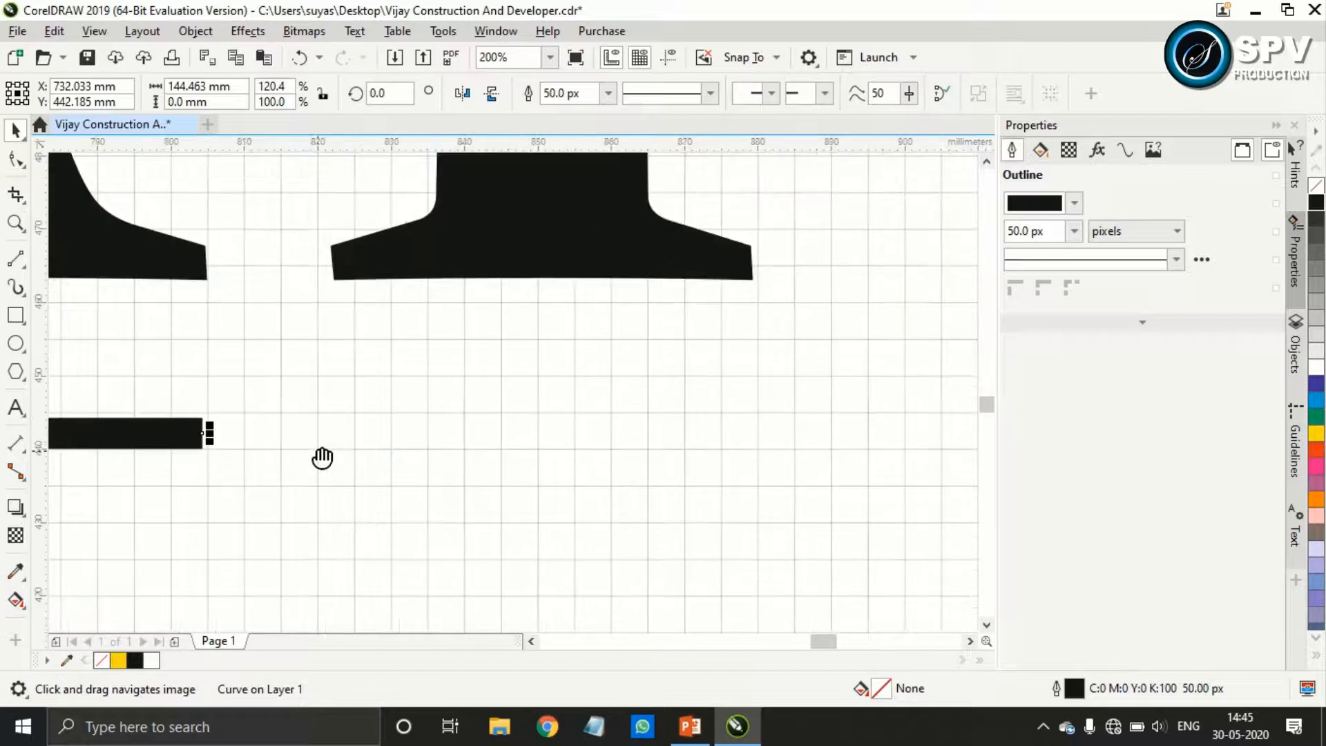
{"action": "left_click_drag", "start_coordinate": [209, 433], "coordinate": [766, 429]}
{"action": "scroll", "coordinate": [759, 432], "scroll_direction": "down", "scroll_amount": 4}
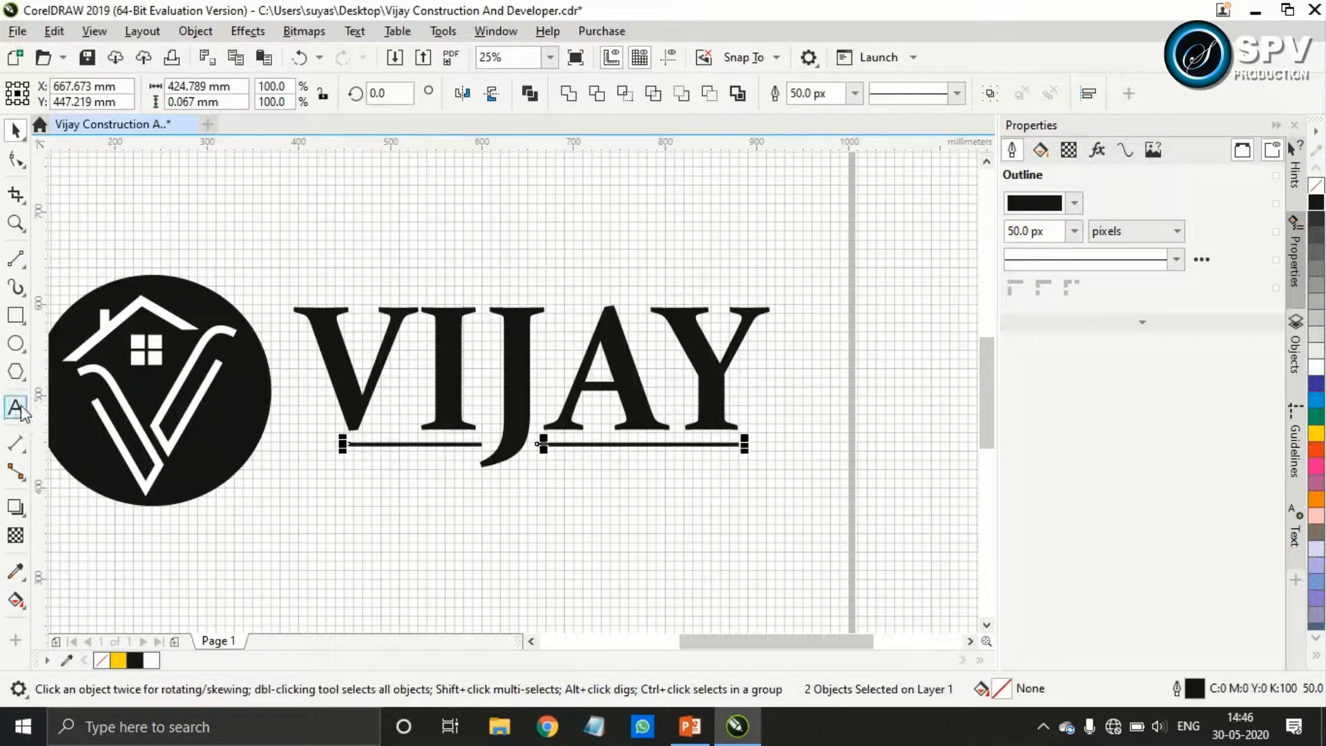
Add the text CONSTRUCTION AND DEVELOPER below the underlines, starting at a font size of 100 pt
{"action": "left_click", "coordinate": [20, 409]}
{"action": "left_click", "coordinate": [407, 506]}
{"action": "left_click", "coordinate": [698, 92]}
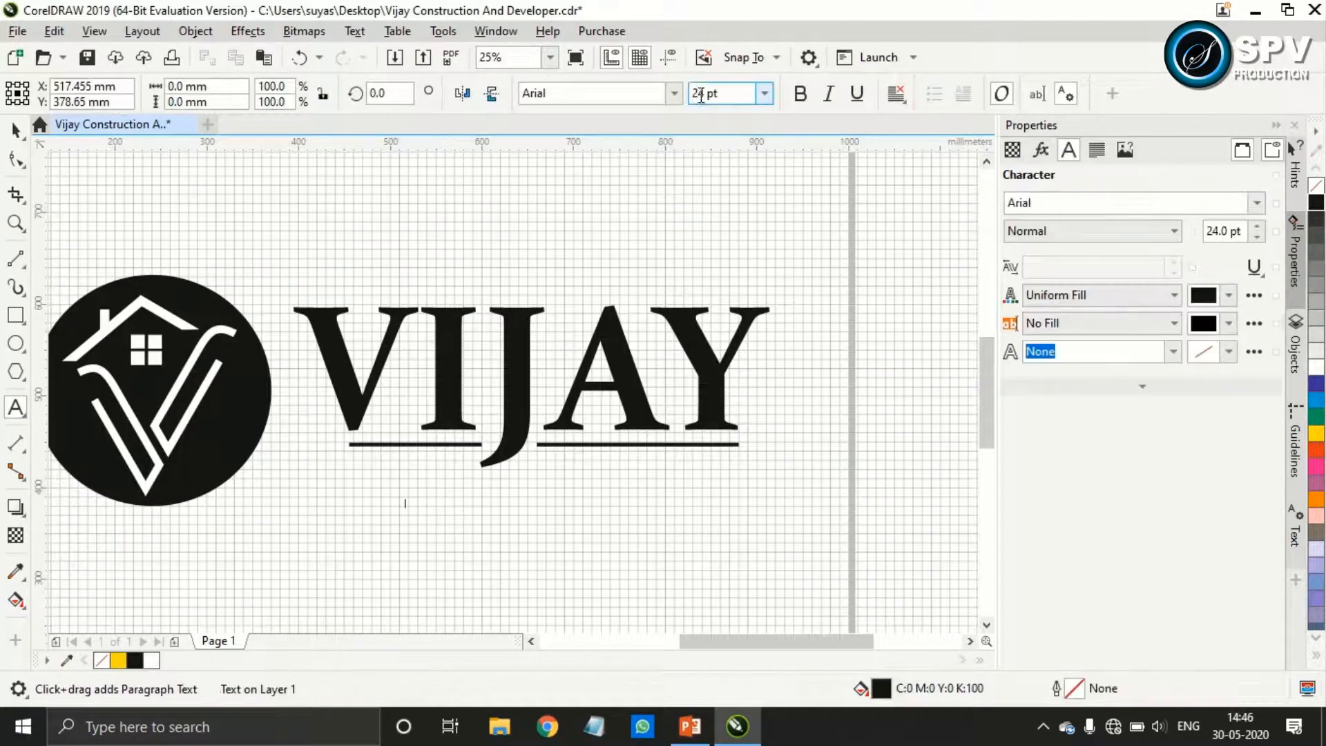
{"action": "type", "text": "100"}
{"action": "key", "text": "Return"}
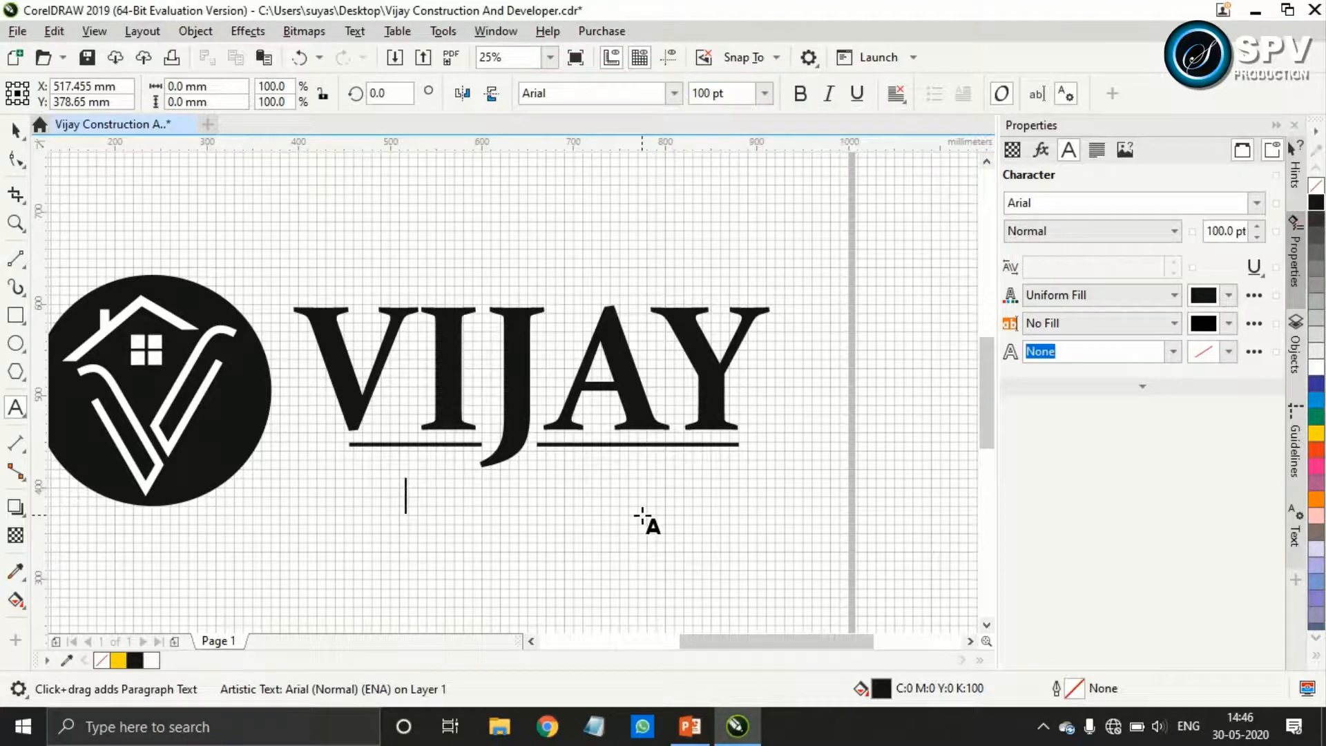
{"action": "type", "text": "CONSTRUCTION AND DEVELOPE"}
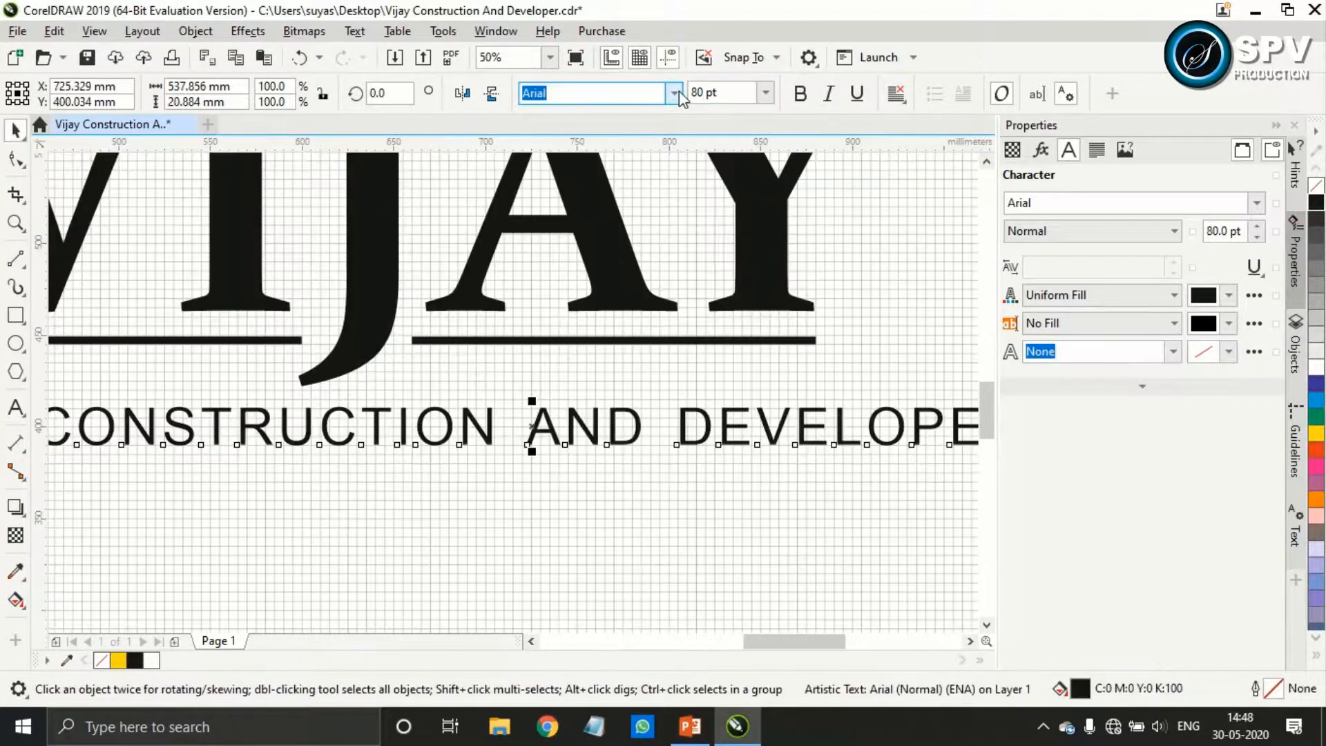
Shrink the CONSTRUCTION AND DEVELOPER text to about 404 mm wide beneath the underlines
{"action": "left_click", "coordinate": [699, 93]}
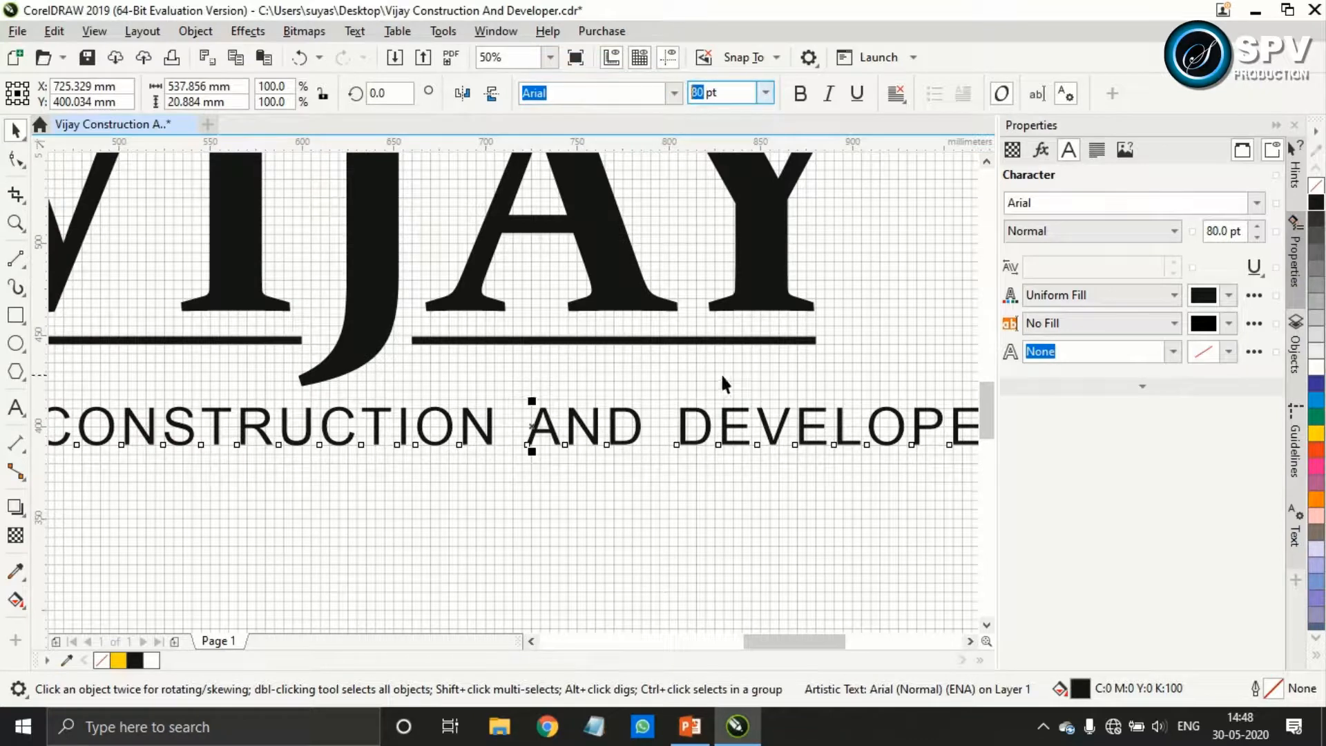
{"action": "scroll", "coordinate": [722, 376], "scroll_direction": "down", "scroll_amount": 1}
{"action": "left_click_drag", "start_coordinate": [895, 428], "coordinate": [796, 431]}
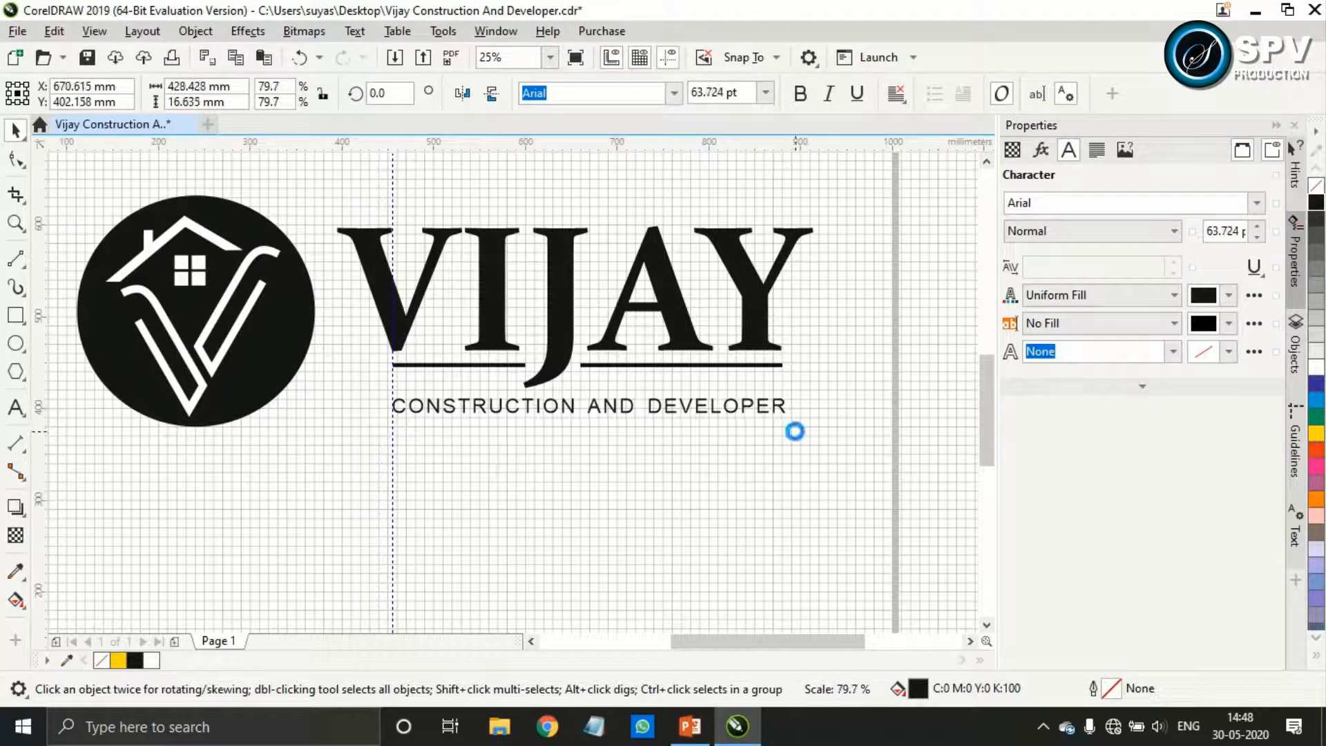
{"action": "left_click_drag", "start_coordinate": [783, 381], "coordinate": [799, 418]}
{"action": "left_click", "coordinate": [754, 402]}
{"action": "scroll", "coordinate": [798, 418], "scroll_direction": "up", "scroll_amount": 4}
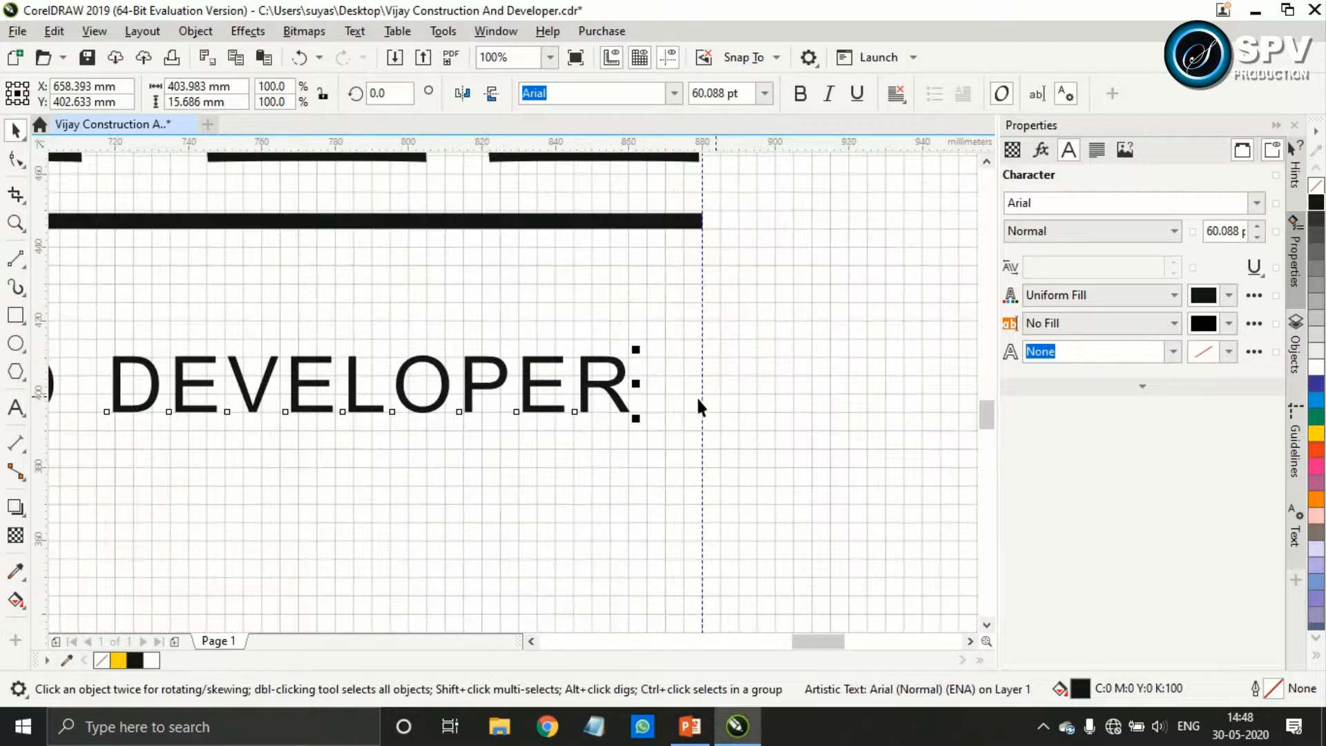
Enlarge the CONSTRUCTION AND DEVELOPER text to about 424 mm wide so it ends at the guideline beneath the Y
{"action": "left_click_drag", "start_coordinate": [645, 422], "coordinate": [715, 443]}
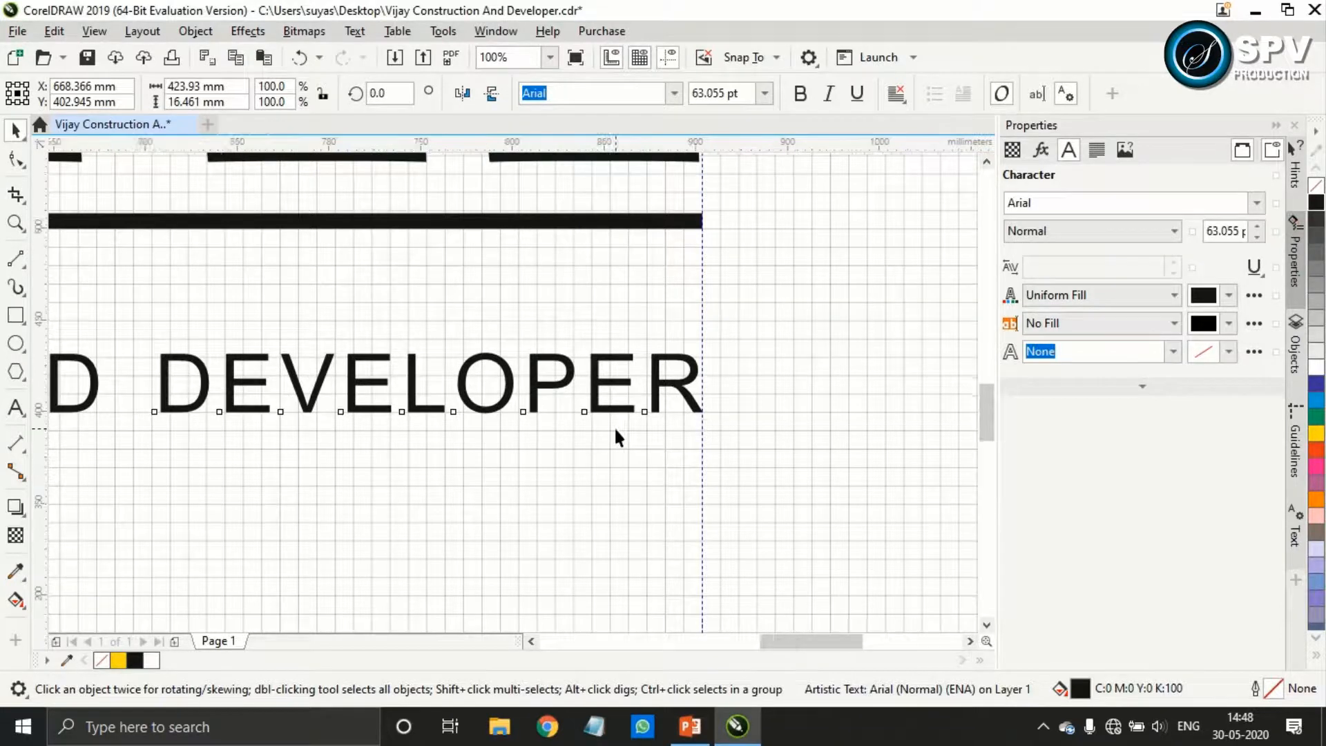
{"action": "scroll", "coordinate": [614, 428], "scroll_direction": "down", "scroll_amount": 4}
{"action": "scroll", "coordinate": [506, 442], "scroll_direction": "up", "scroll_amount": 1}
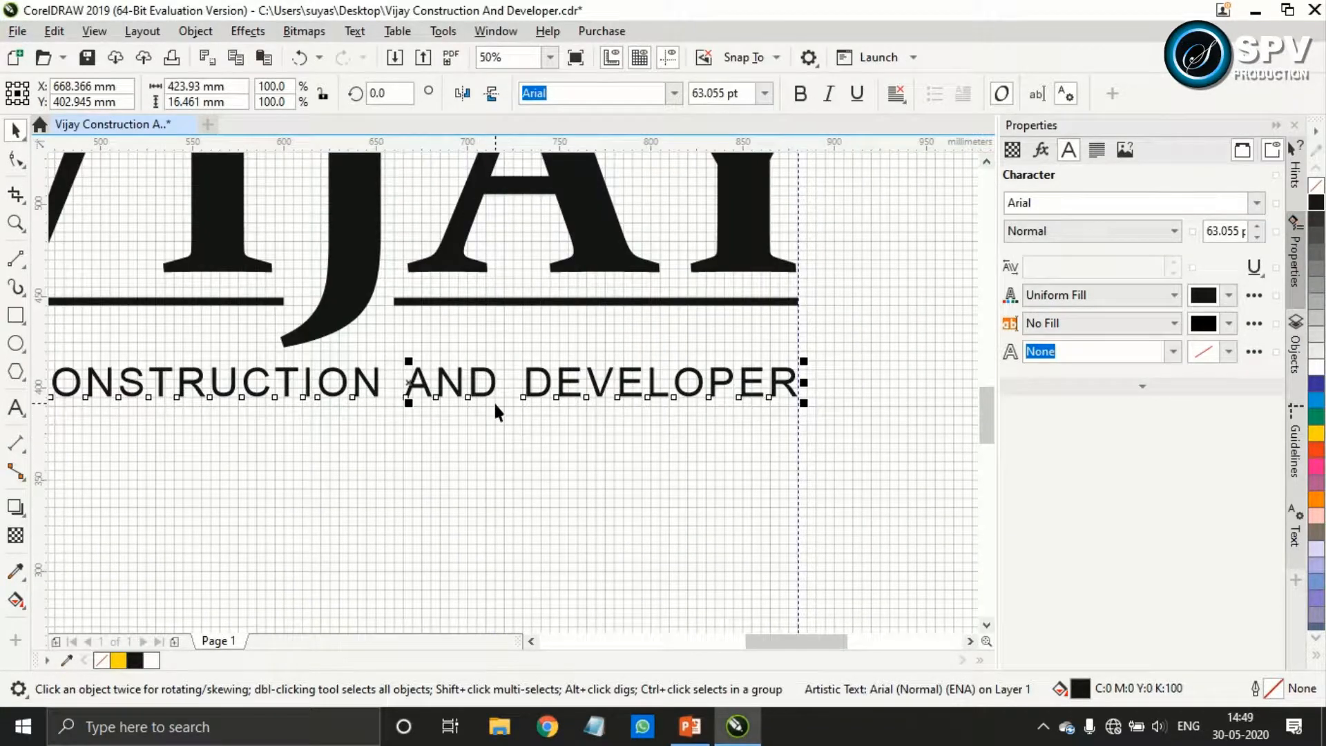
Move the CONSTRUCTION AND DEVELOPER text straight down about 10 mm, away from the underlines
{"action": "scroll", "coordinate": [494, 412], "scroll_direction": "up", "scroll_amount": 1}
{"action": "key", "text": "Down"}
{"action": "key", "text": "Down"}
{"action": "key", "text": "Down"}
{"action": "key", "text": "Down"}
{"action": "key", "text": "Down"}
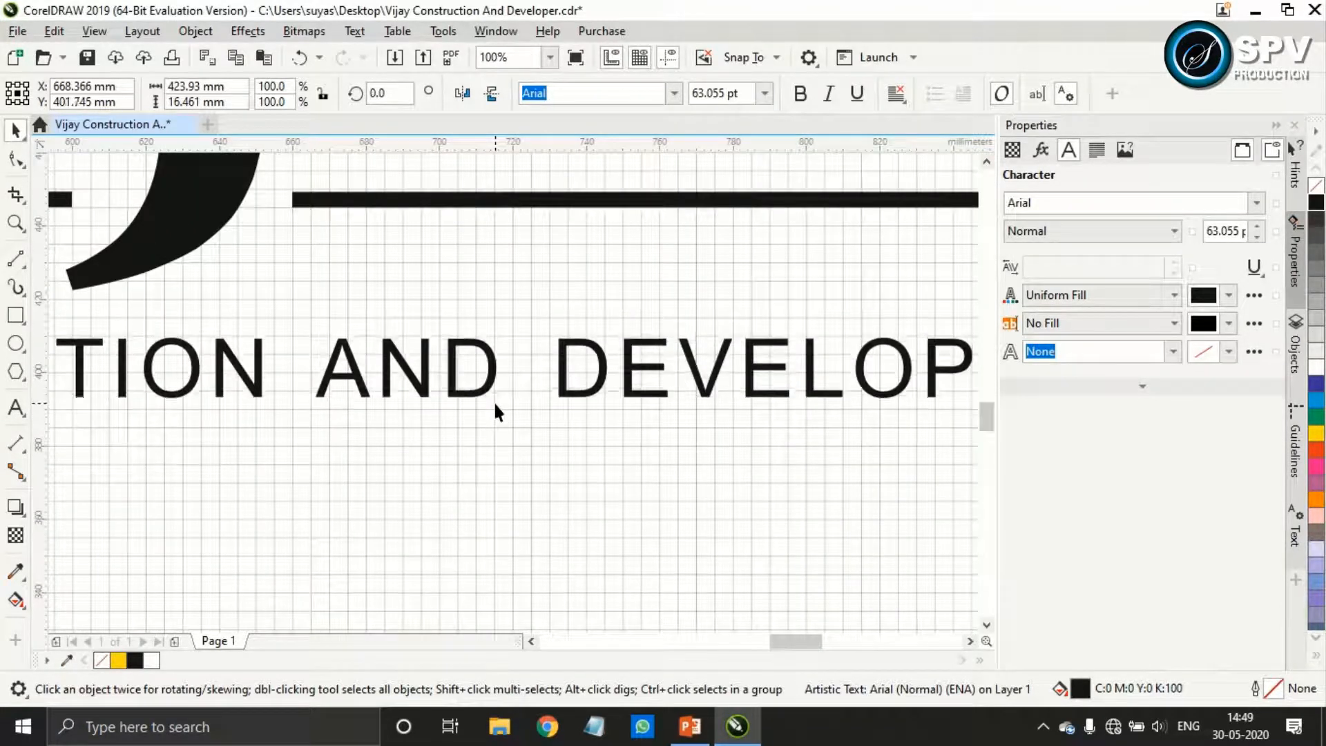
{"action": "key", "text": "Down"}
{"action": "key", "text": "Down"}
{"action": "key", "text": "Down"}
{"action": "key", "text": "Down"}
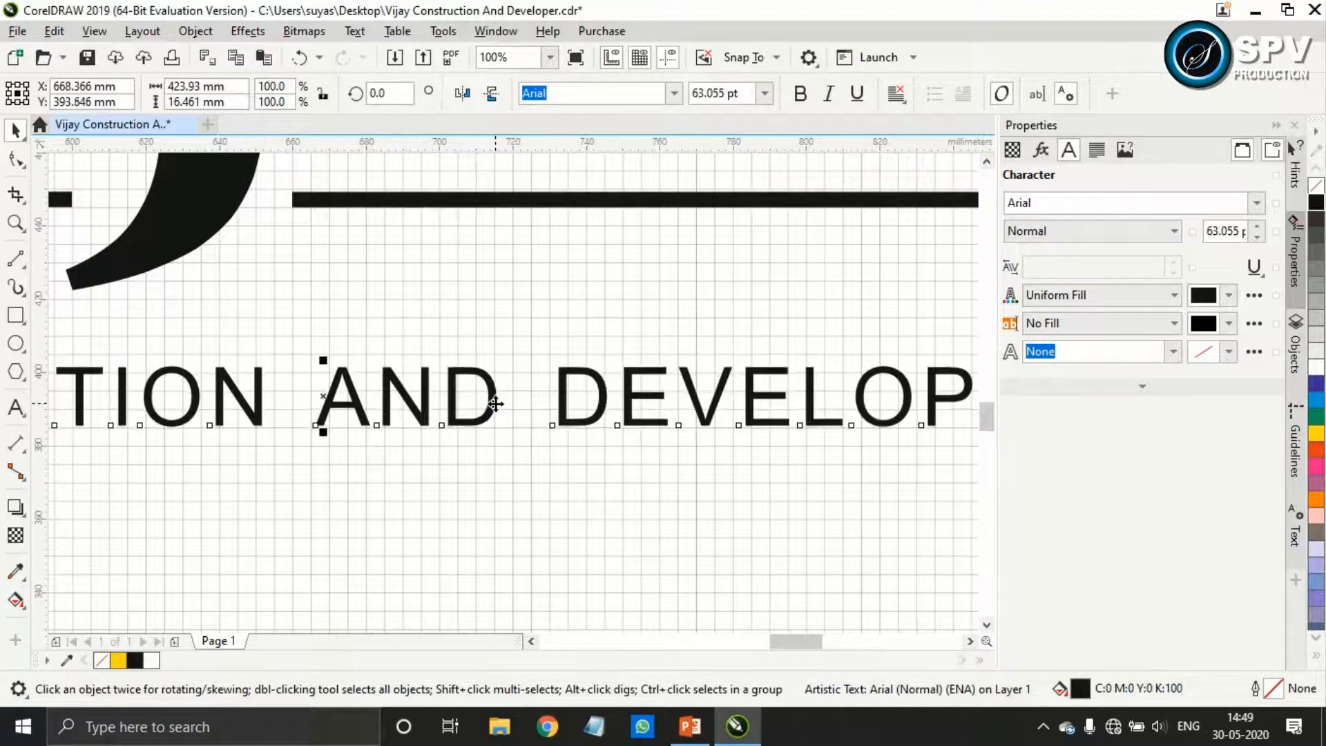
{"action": "scroll", "coordinate": [495, 405], "scroll_direction": "down", "scroll_amount": 2}
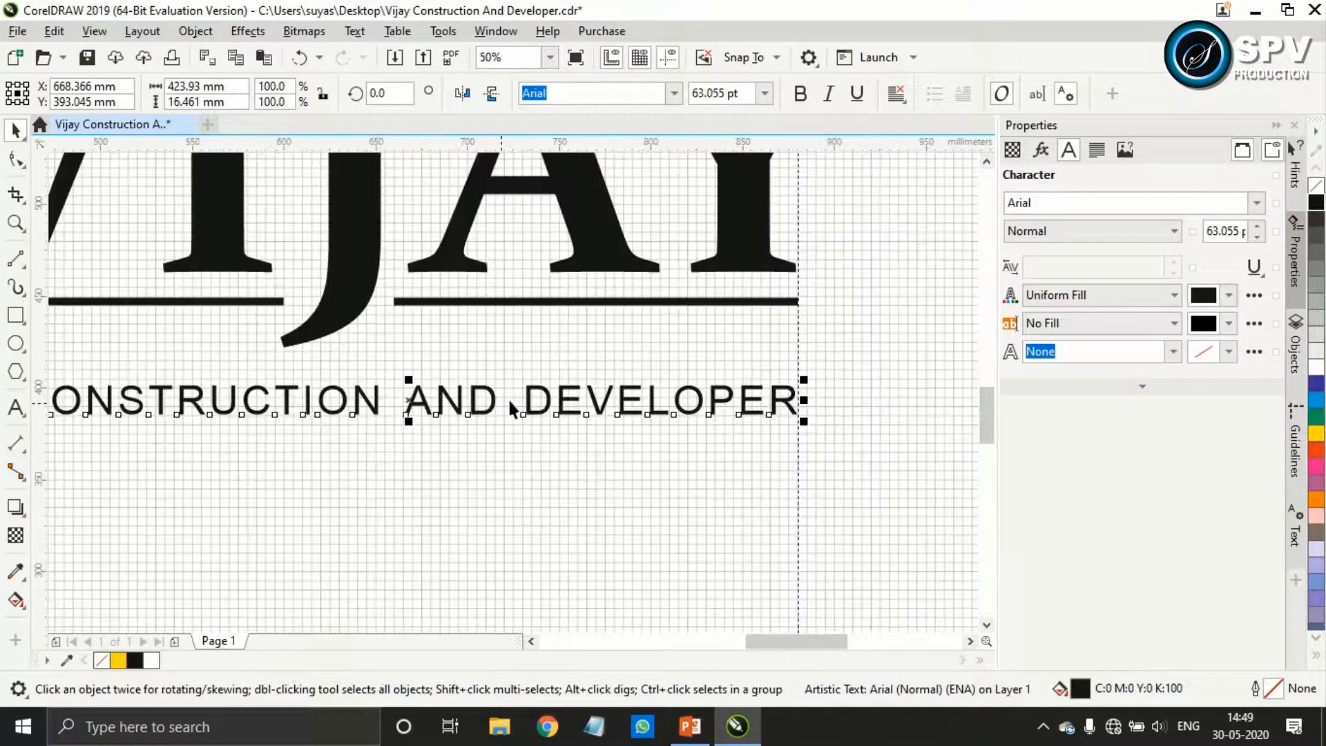
{"action": "scroll", "coordinate": [833, 390], "scroll_direction": "up", "scroll_amount": 1}
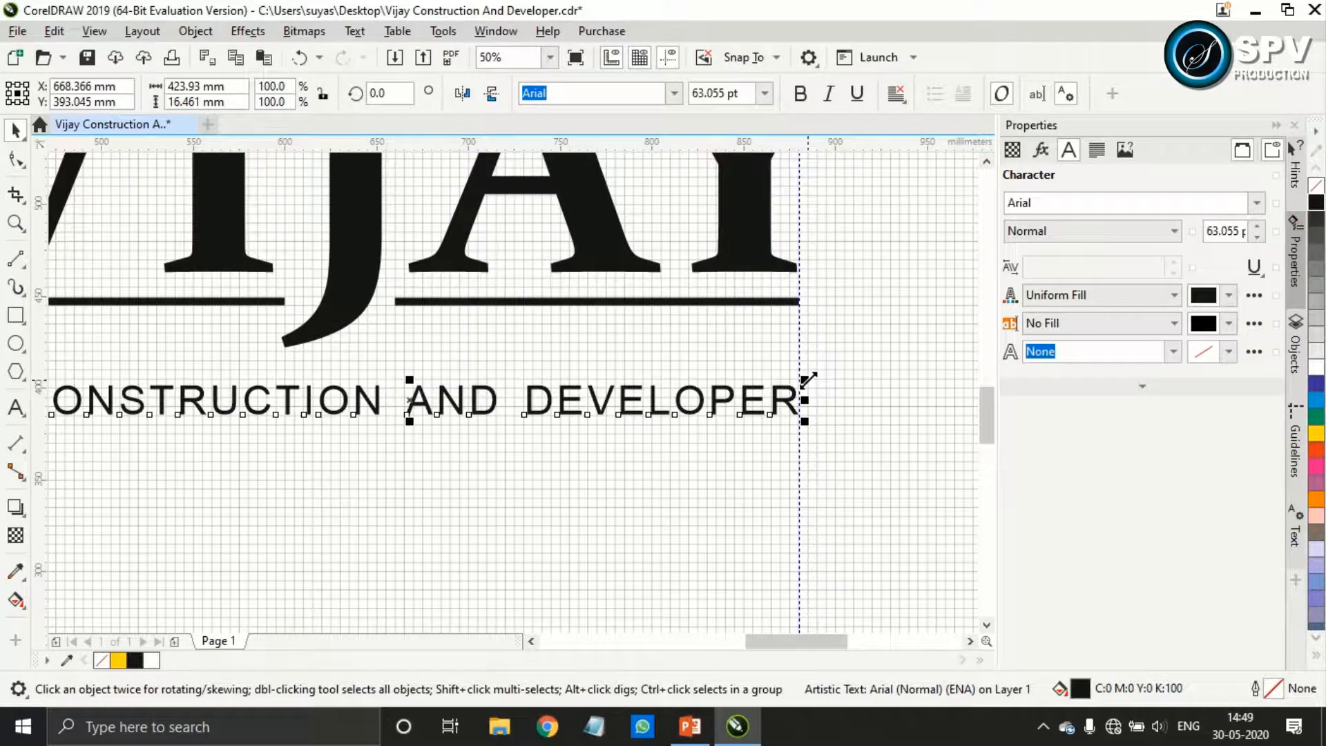
{"action": "scroll", "coordinate": [808, 379], "scroll_direction": "down", "scroll_amount": 1}
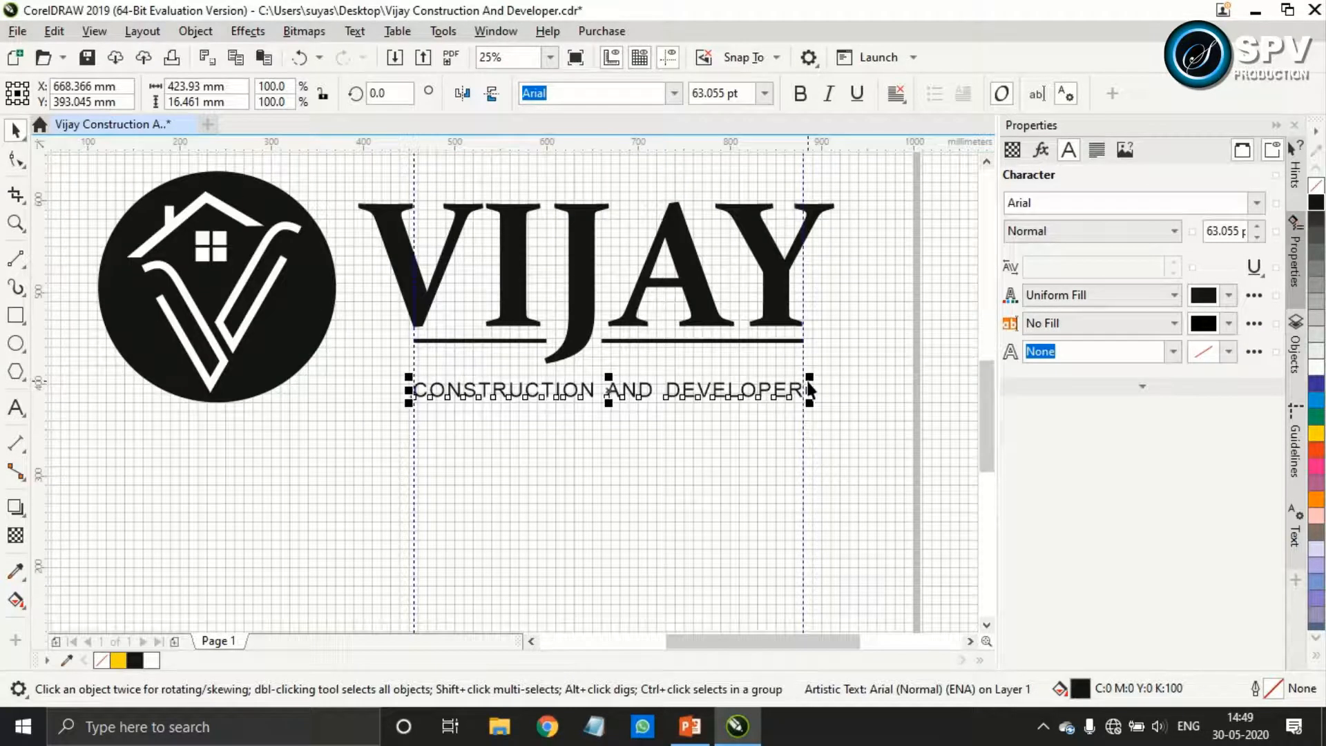
Make the CONSTRUCTION AND DEVELOPER text bold, enlarge it to about 484 mm wide and lower it slightly
{"action": "left_click_drag", "start_coordinate": [814, 408], "coordinate": [832, 415]}
{"action": "key", "text": "ctrl+z"}
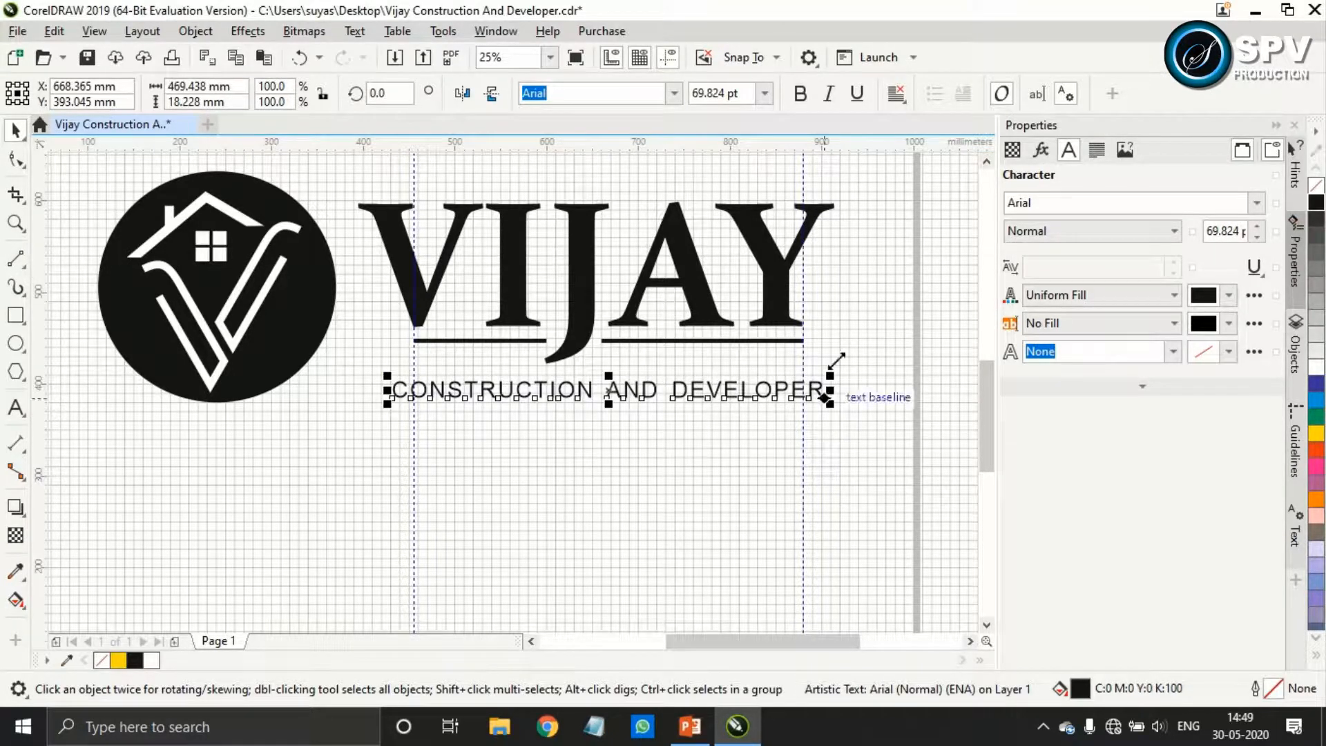
{"action": "left_click", "coordinate": [810, 101]}
{"action": "scroll", "coordinate": [821, 414], "scroll_direction": "up", "scroll_amount": 2}
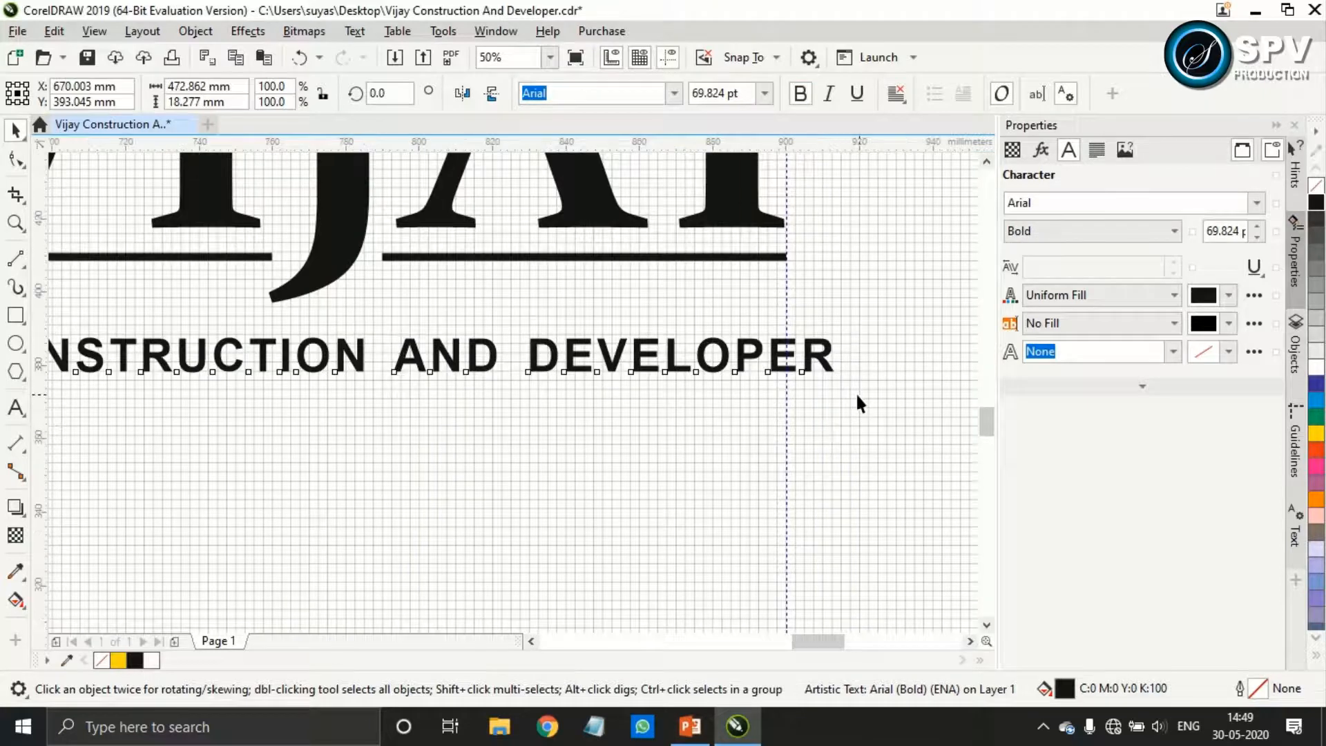
{"action": "mouse_move", "coordinate": [816, 357]}
{"action": "left_mouse_down"}
{"action": "mouse_move", "coordinate": [839, 375]}
{"action": "mouse_move", "coordinate": [824, 361]}
{"action": "left_mouse_up"}
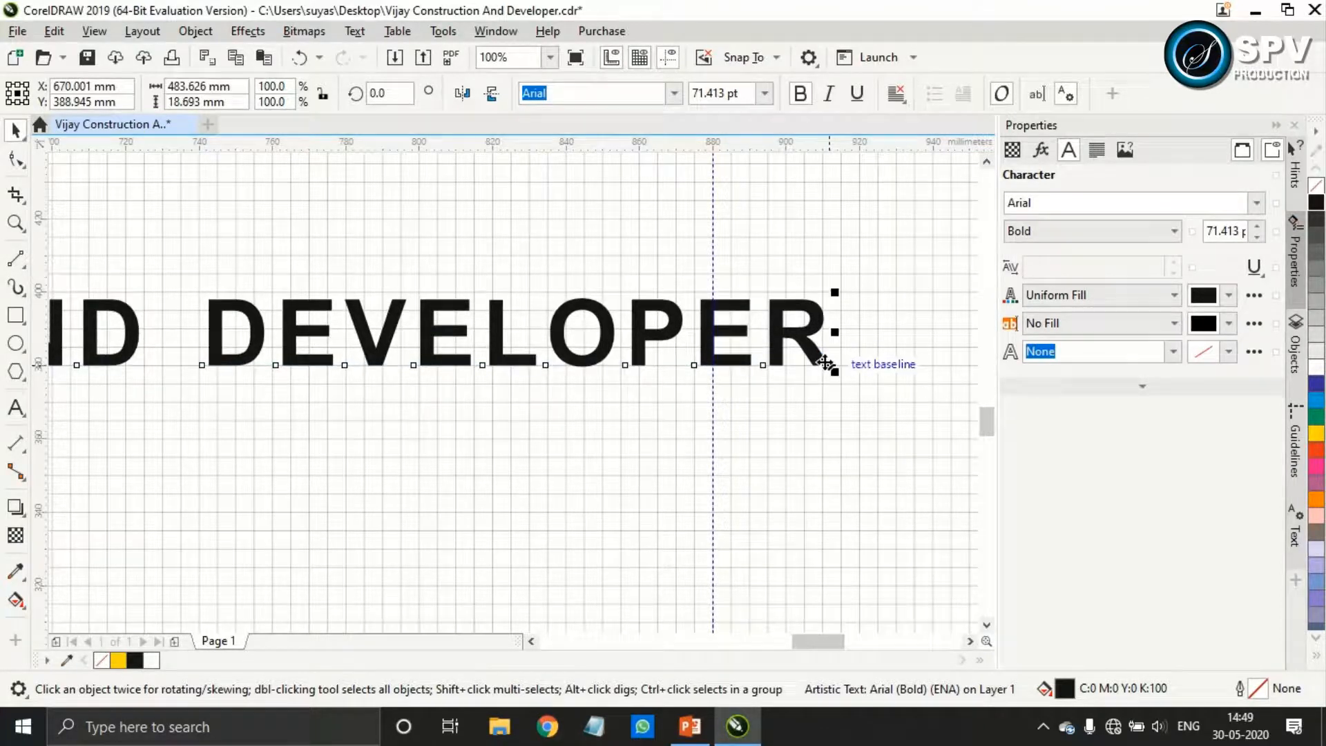
Draw a rectangle about 510 mm wide and 40 mm high surrounding the CONSTRUCTION AND DEVELOPER text
{"action": "left_click", "coordinate": [16, 315]}
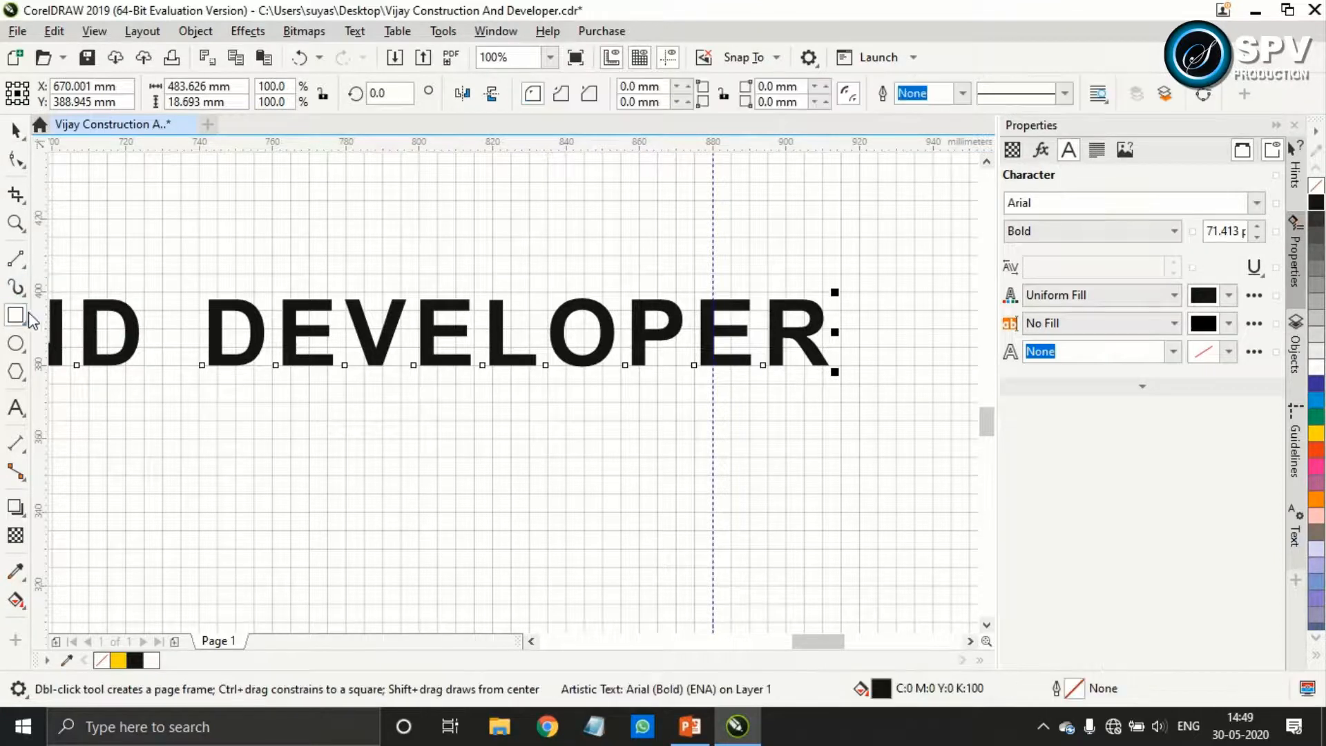
{"action": "left_click_drag", "start_coordinate": [896, 254], "coordinate": [803, 401]}
{"action": "scroll", "coordinate": [890, 294], "scroll_direction": "down", "scroll_amount": 5}
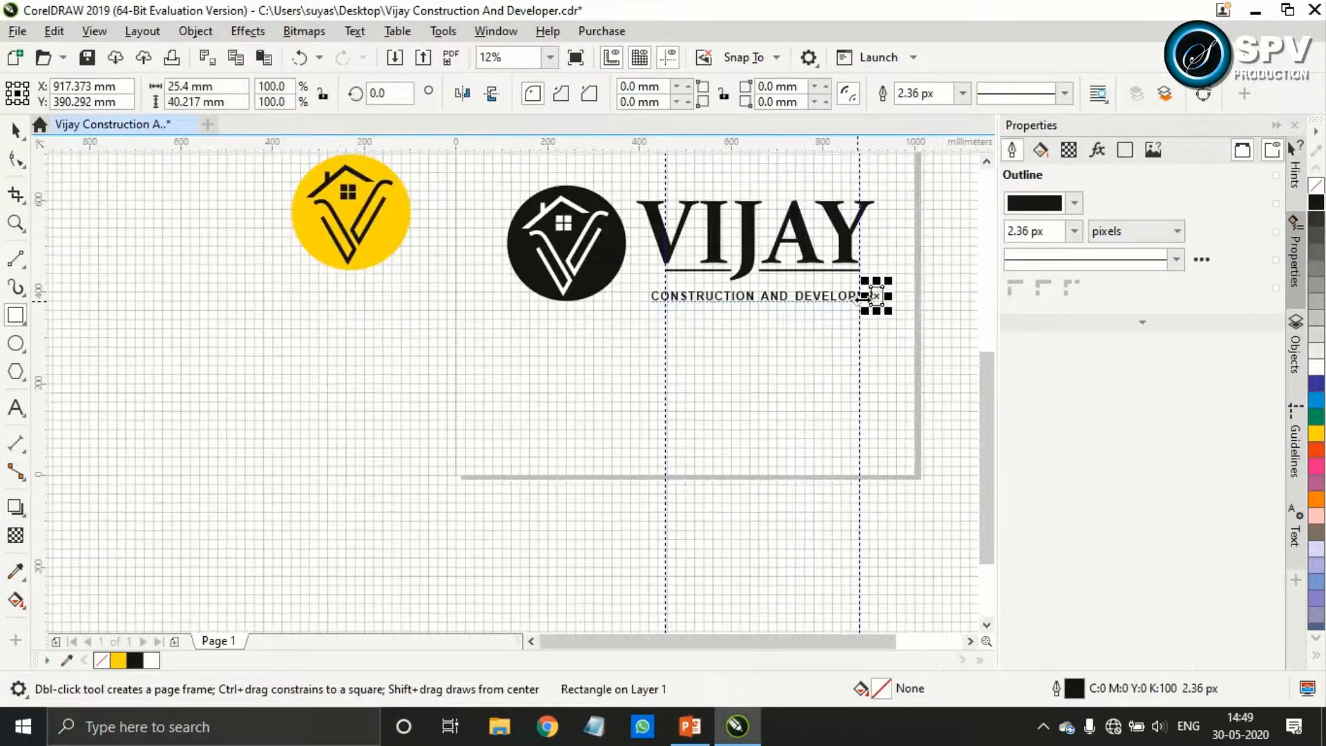
{"action": "left_click_drag", "start_coordinate": [871, 295], "coordinate": [640, 308]}
{"action": "scroll", "coordinate": [680, 283], "scroll_direction": "up", "scroll_amount": 3}
{"action": "scroll", "coordinate": [526, 365], "scroll_direction": "up", "scroll_amount": 2}
{"action": "left_click_drag", "start_coordinate": [525, 332], "coordinate": [546, 331]}
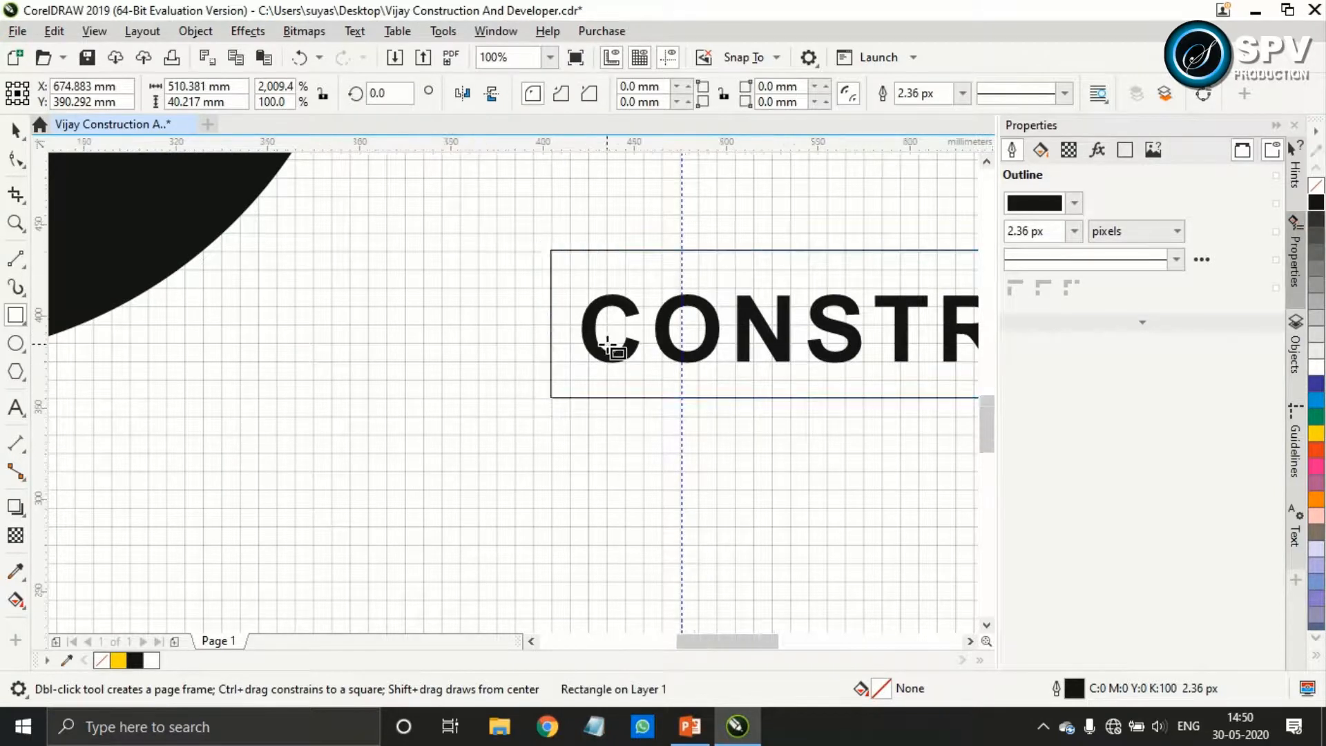
{"action": "scroll", "coordinate": [613, 350], "scroll_direction": "down", "scroll_amount": 3}
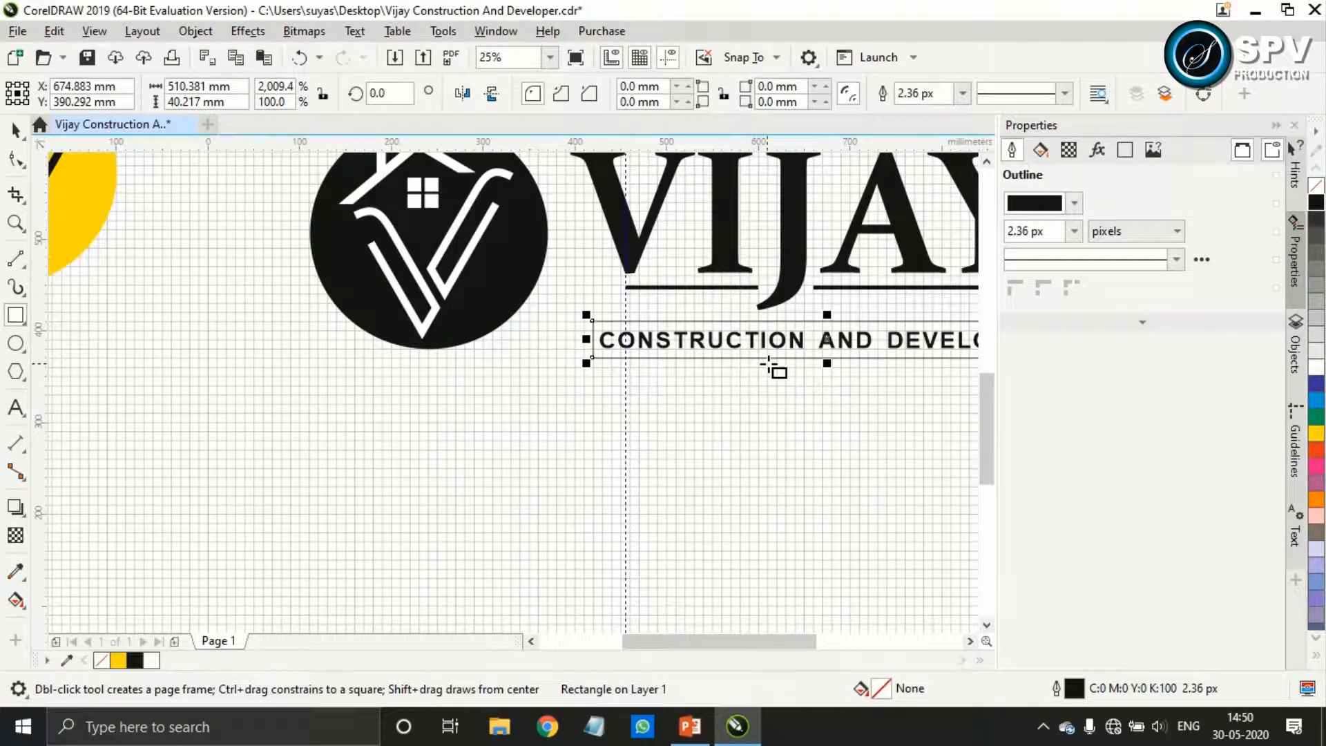
Try the CONSTRUCTION AND DEVELOPER text with a white fill and with no fill
{"action": "left_click", "coordinate": [17, 130]}
{"action": "left_click", "coordinate": [655, 347]}
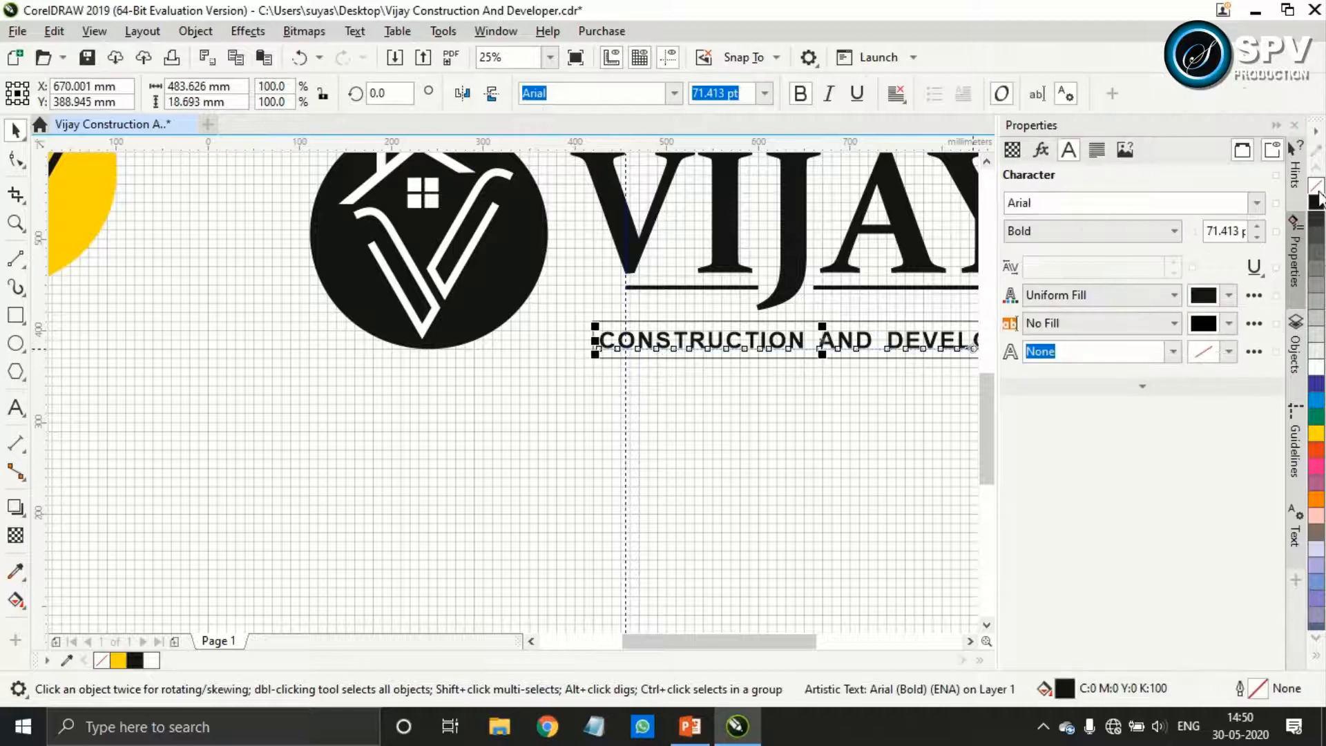
{"action": "left_click", "coordinate": [1316, 372]}
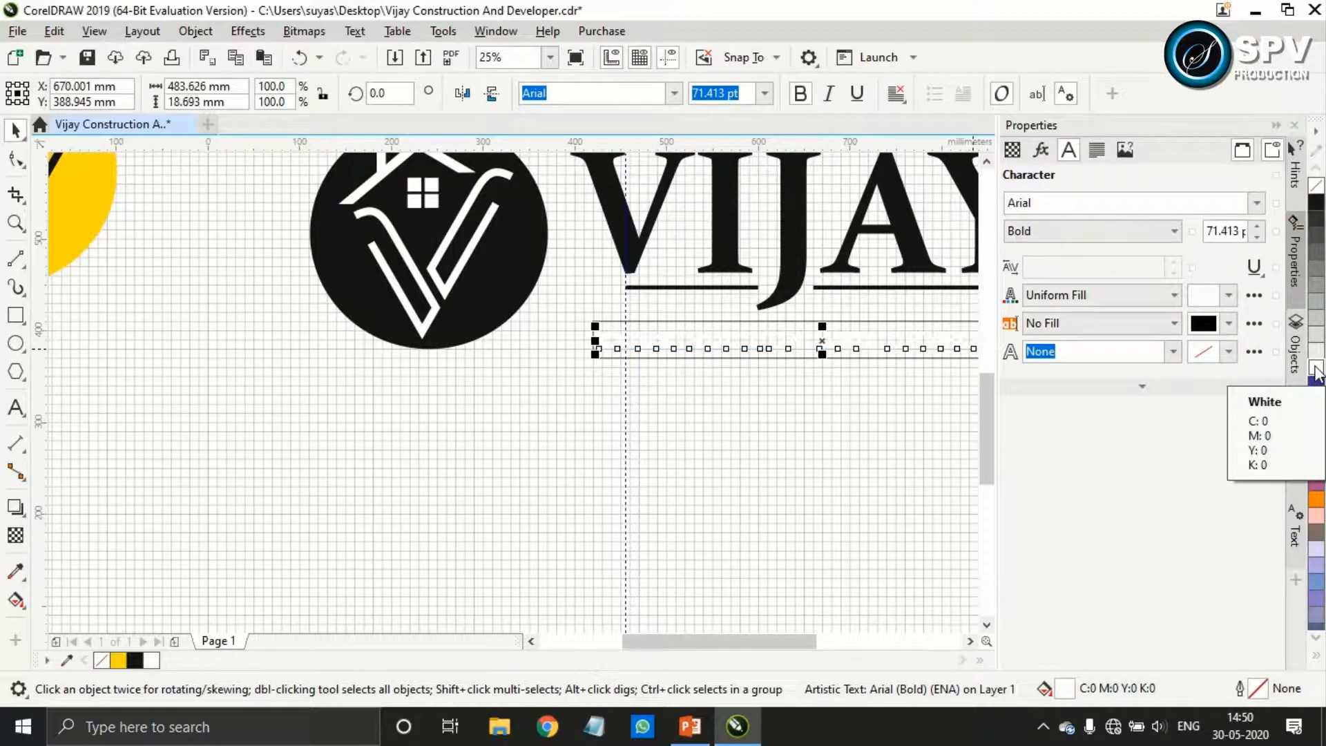
{"action": "left_click", "coordinate": [1316, 193]}
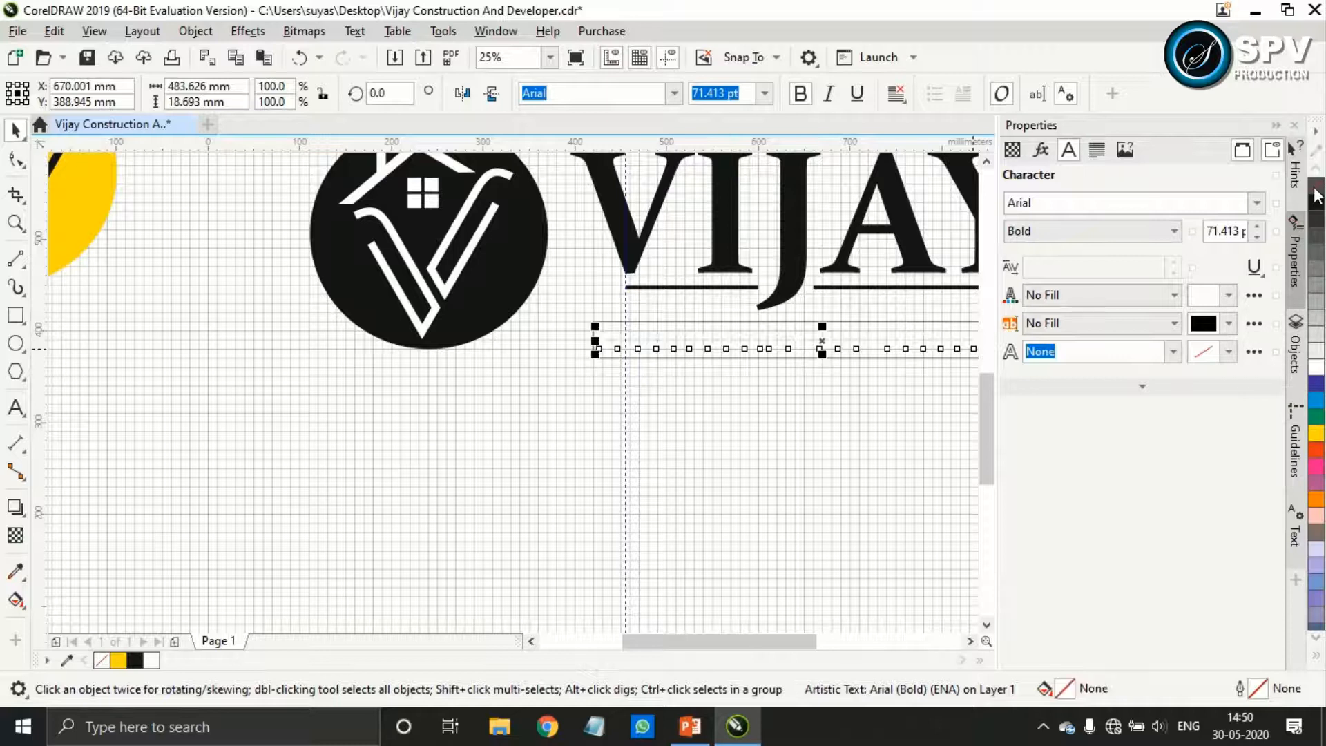
{"action": "left_click", "coordinate": [652, 355]}
Fill the rectangle around the tagline with black, remove its outline and send it behind the text
{"action": "left_click", "coordinate": [643, 323]}
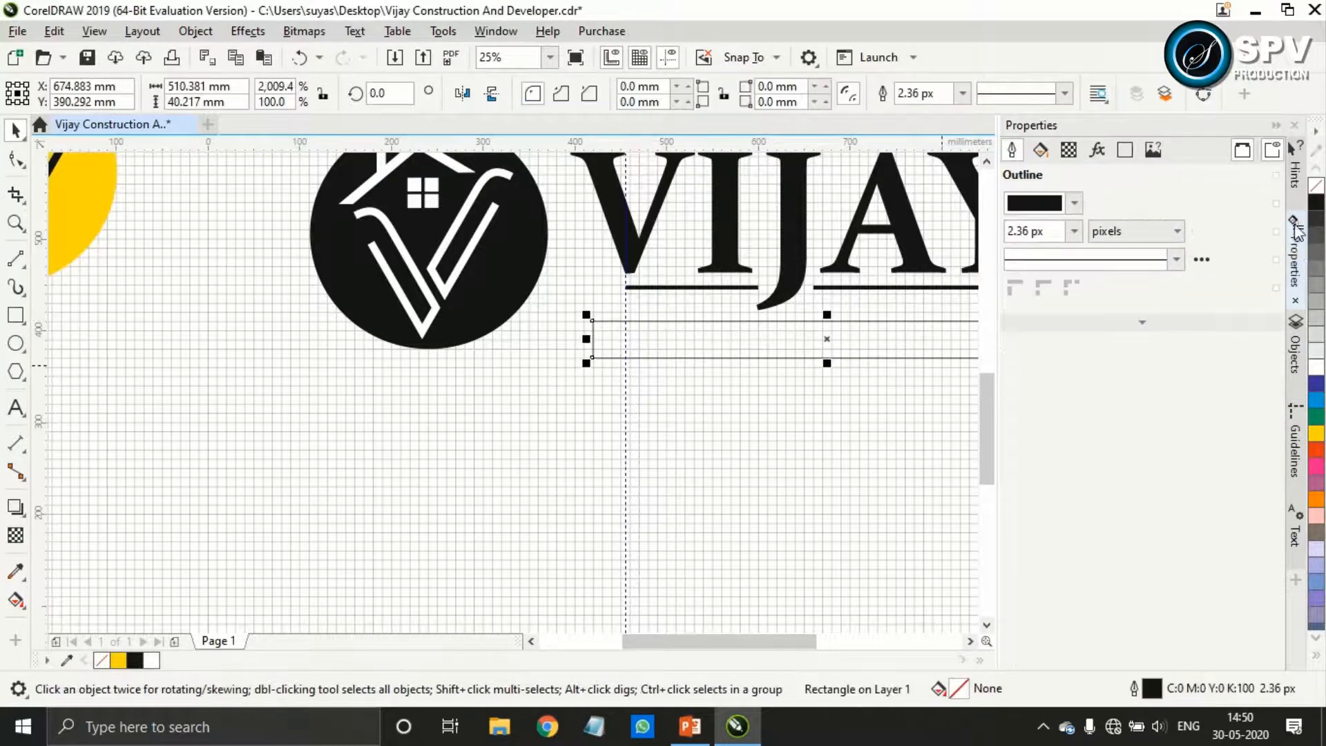
{"action": "left_click", "coordinate": [1316, 207]}
{"action": "right_click", "coordinate": [1317, 188]}
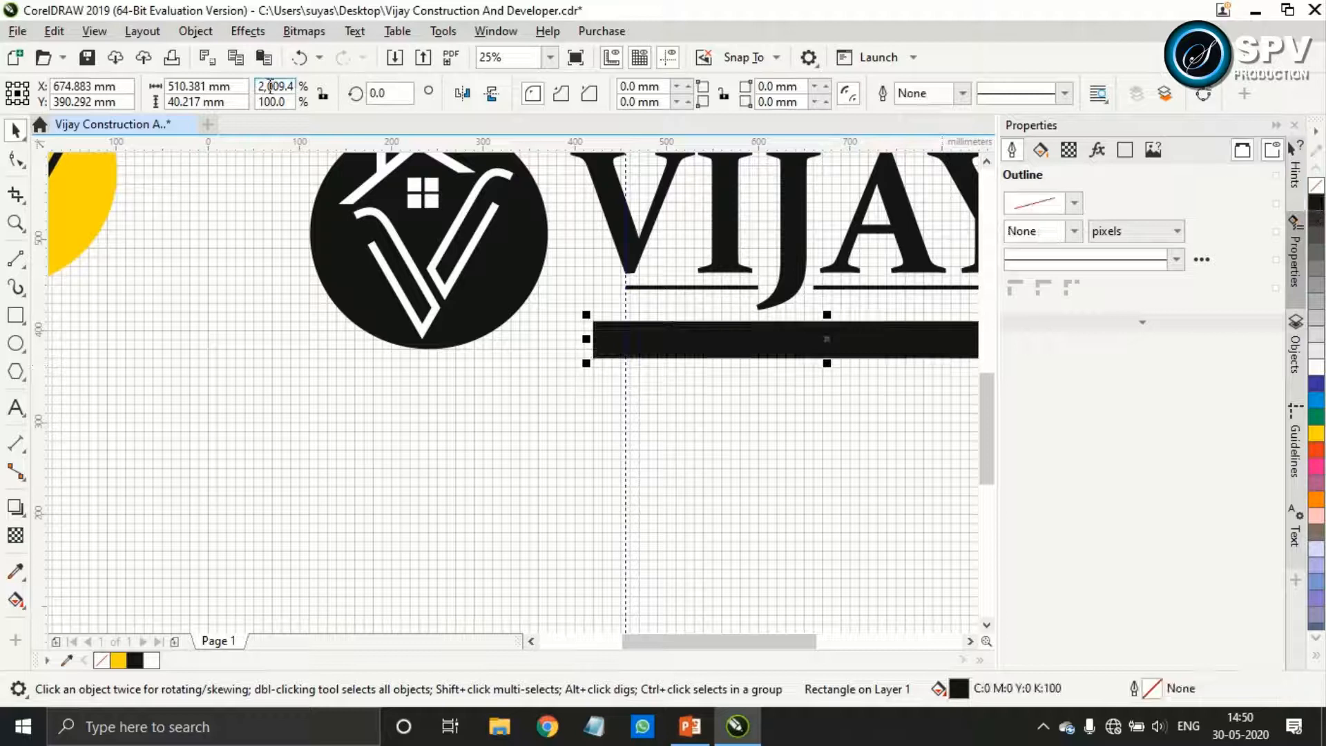
{"action": "left_click", "coordinate": [214, 35]}
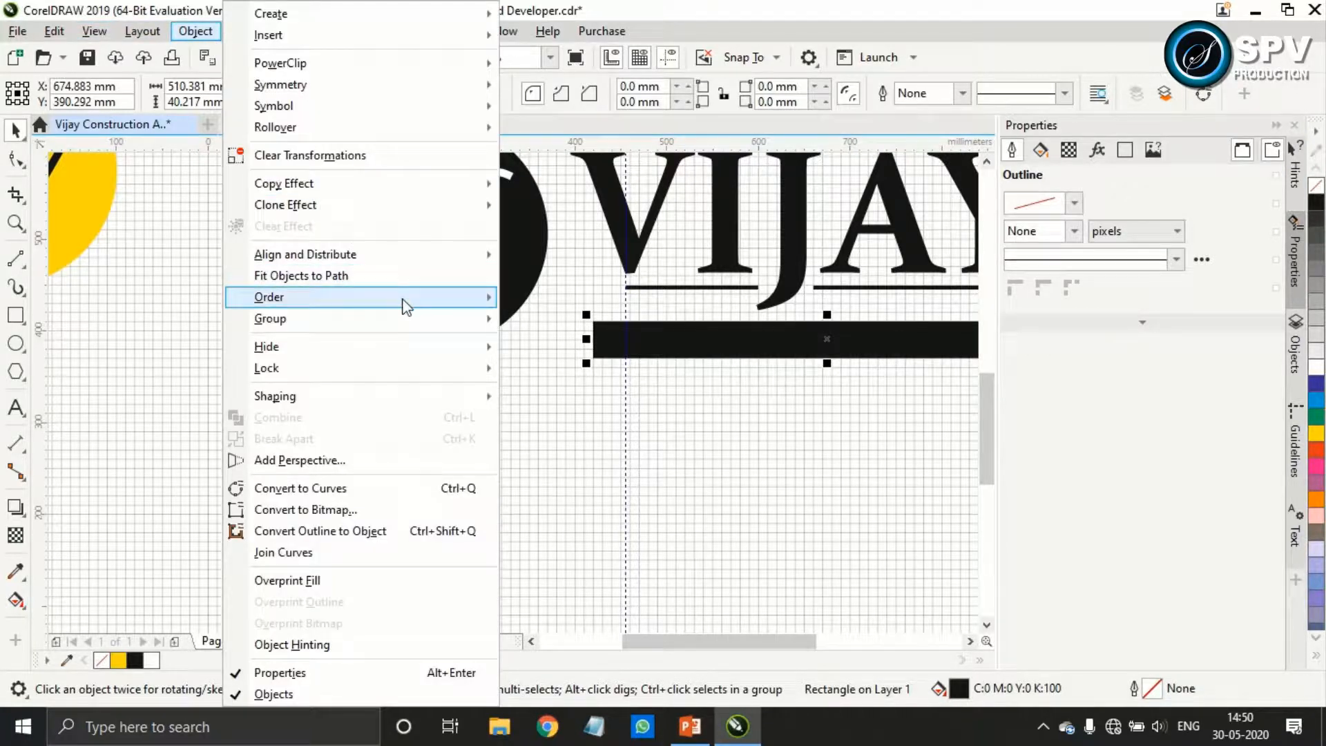
{"action": "mouse_move", "coordinate": [396, 298]}
{"action": "left_click", "coordinate": [599, 321]}
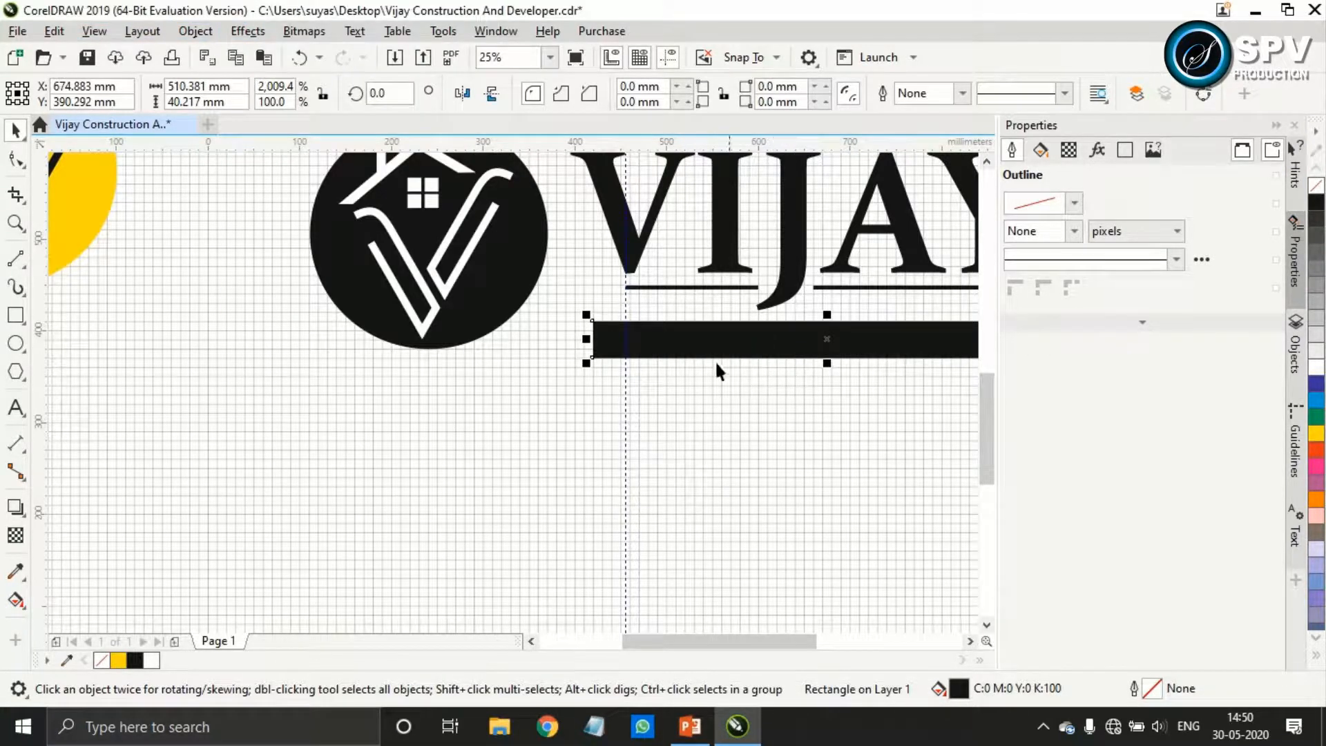
Fill the CONSTRUCTION AND DEVELOPER text with white on the black bar
{"action": "left_click", "coordinate": [701, 346]}
{"action": "left_click", "coordinate": [1316, 367]}
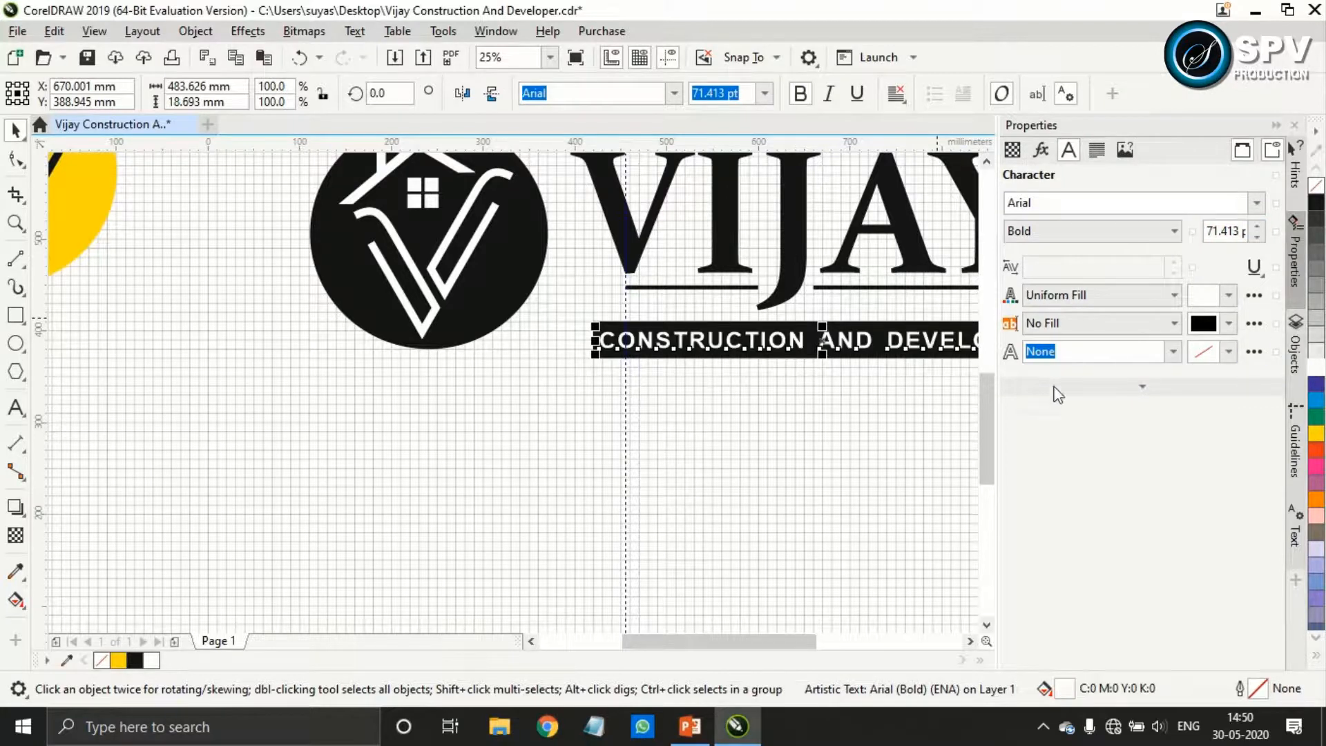
{"action": "left_click_drag", "start_coordinate": [805, 641], "coordinate": [852, 615]}
{"action": "left_click", "coordinate": [732, 484]}
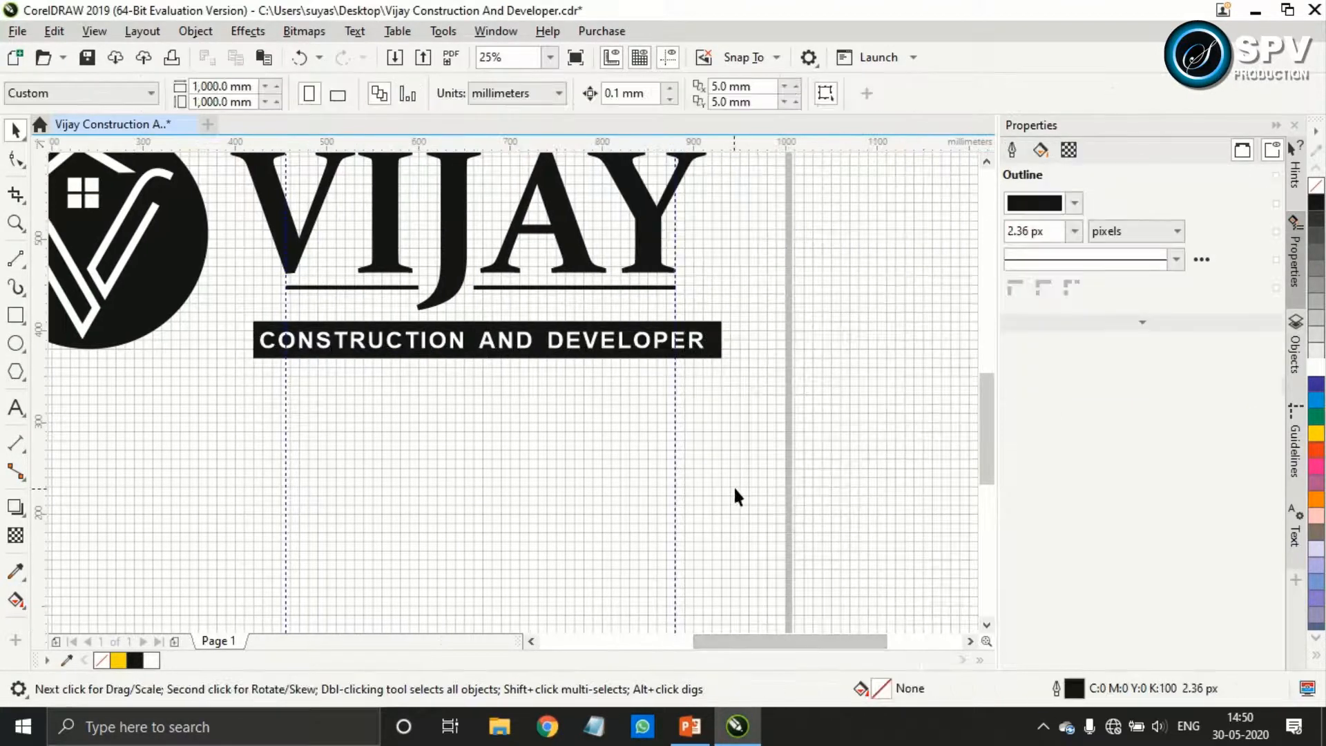
Centre the black bar horizontally on the tagline text and reduce its height to about 32 mm
{"action": "left_click", "coordinate": [718, 338]}
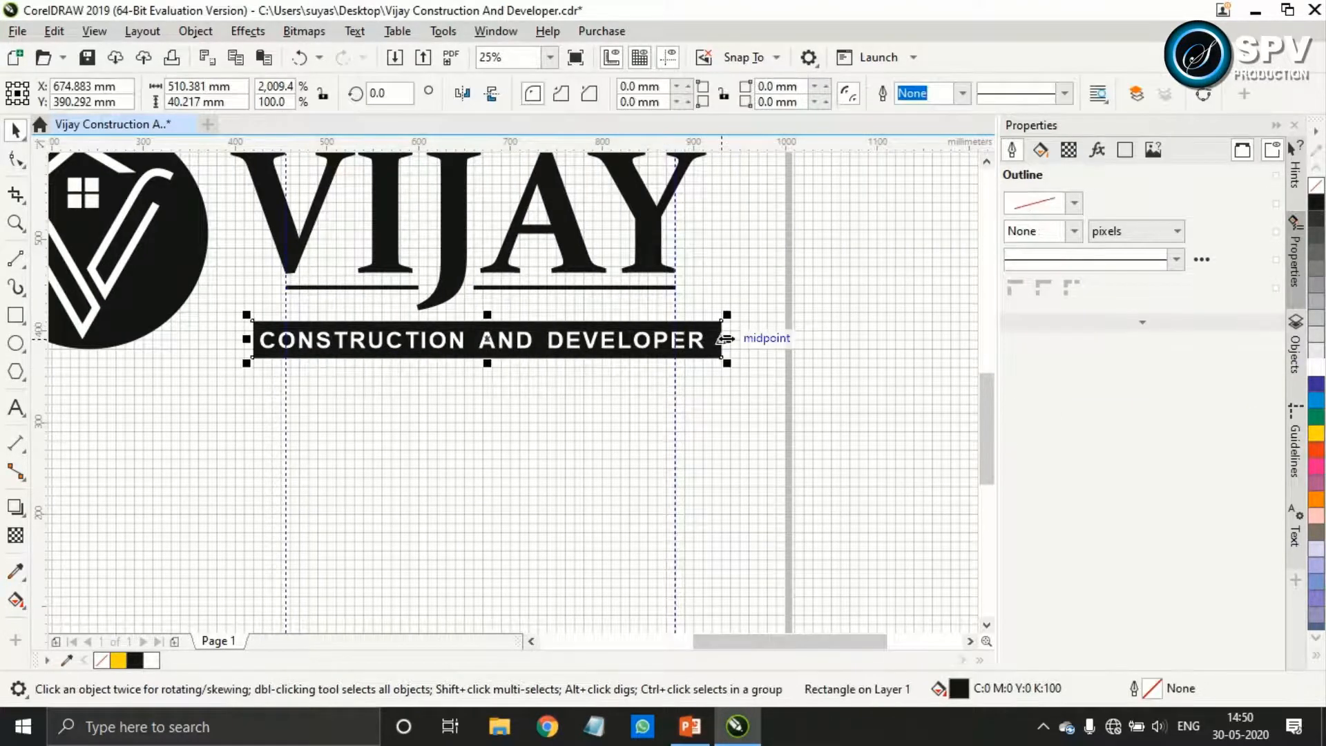
{"action": "scroll", "coordinate": [253, 334], "scroll_direction": "up", "scroll_amount": 1}
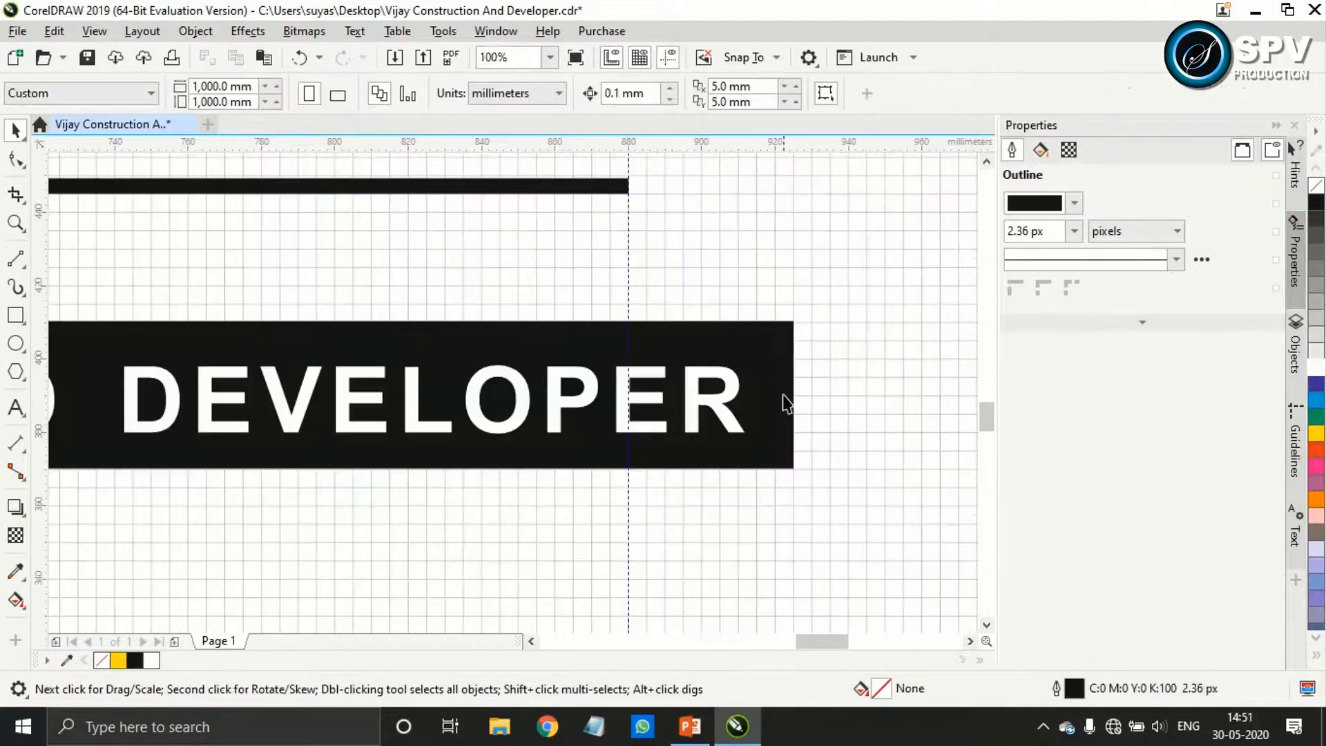
{"action": "left_click", "coordinate": [782, 395]}
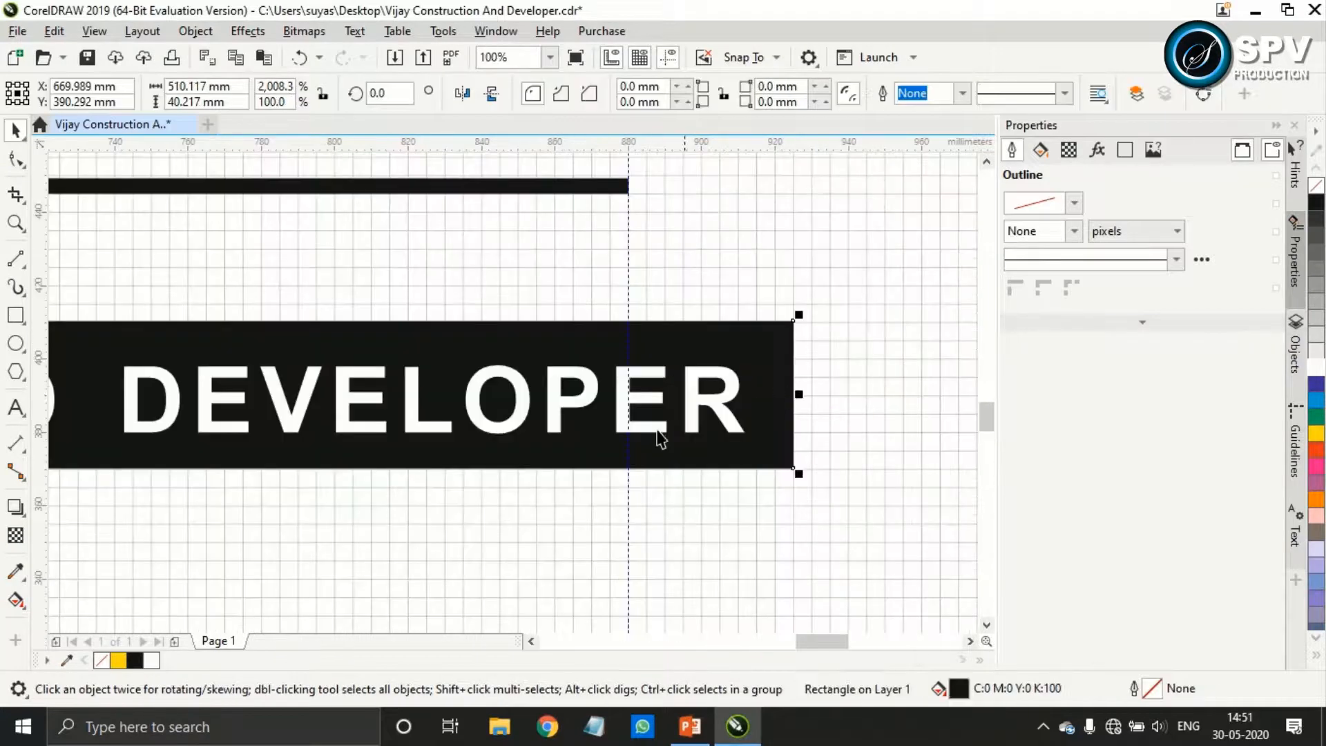
{"action": "scroll", "coordinate": [510, 439], "scroll_direction": "down", "scroll_amount": 1}
{"action": "scroll", "coordinate": [176, 414], "scroll_direction": "up", "scroll_amount": 1}
{"action": "scroll", "coordinate": [216, 406], "scroll_direction": "up", "scroll_amount": 1}
{"action": "left_click_drag", "start_coordinate": [218, 275], "coordinate": [217, 305]}
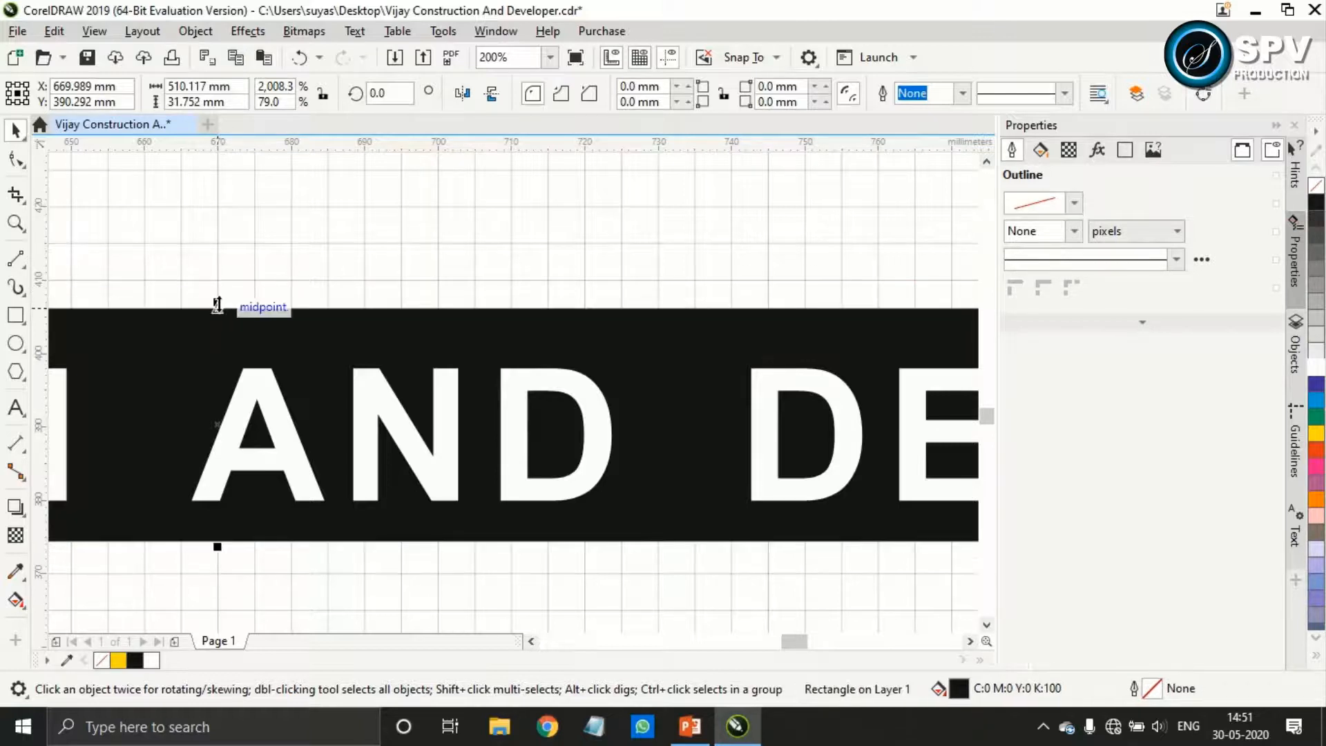
{"action": "scroll", "coordinate": [244, 312], "scroll_direction": "down", "scroll_amount": 1}
{"action": "scroll", "coordinate": [370, 377], "scroll_direction": "down", "scroll_amount": 3}
{"action": "left_click", "coordinate": [314, 407]}
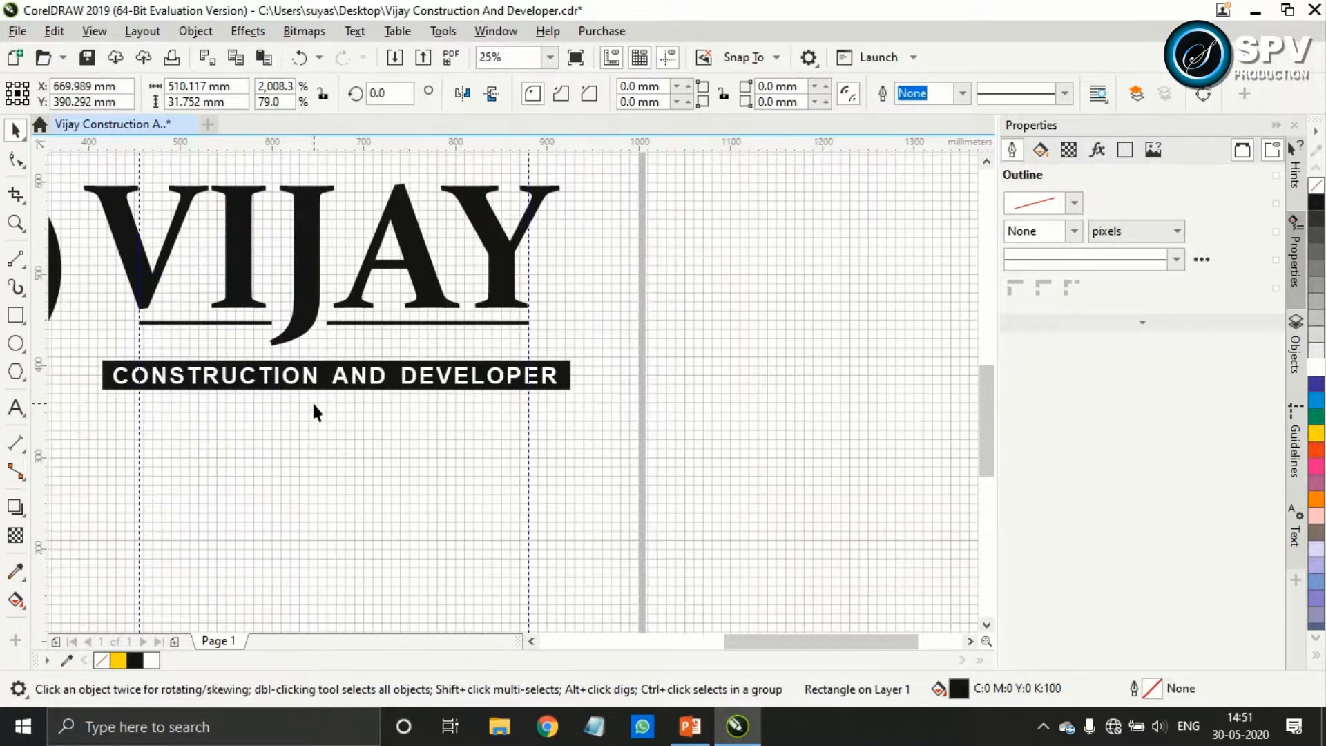
Narrow the black bar evenly on both sides to about 500 mm wide around the tagline
{"action": "left_click", "coordinate": [563, 377]}
{"action": "scroll", "coordinate": [564, 378], "scroll_direction": "up", "scroll_amount": 3}
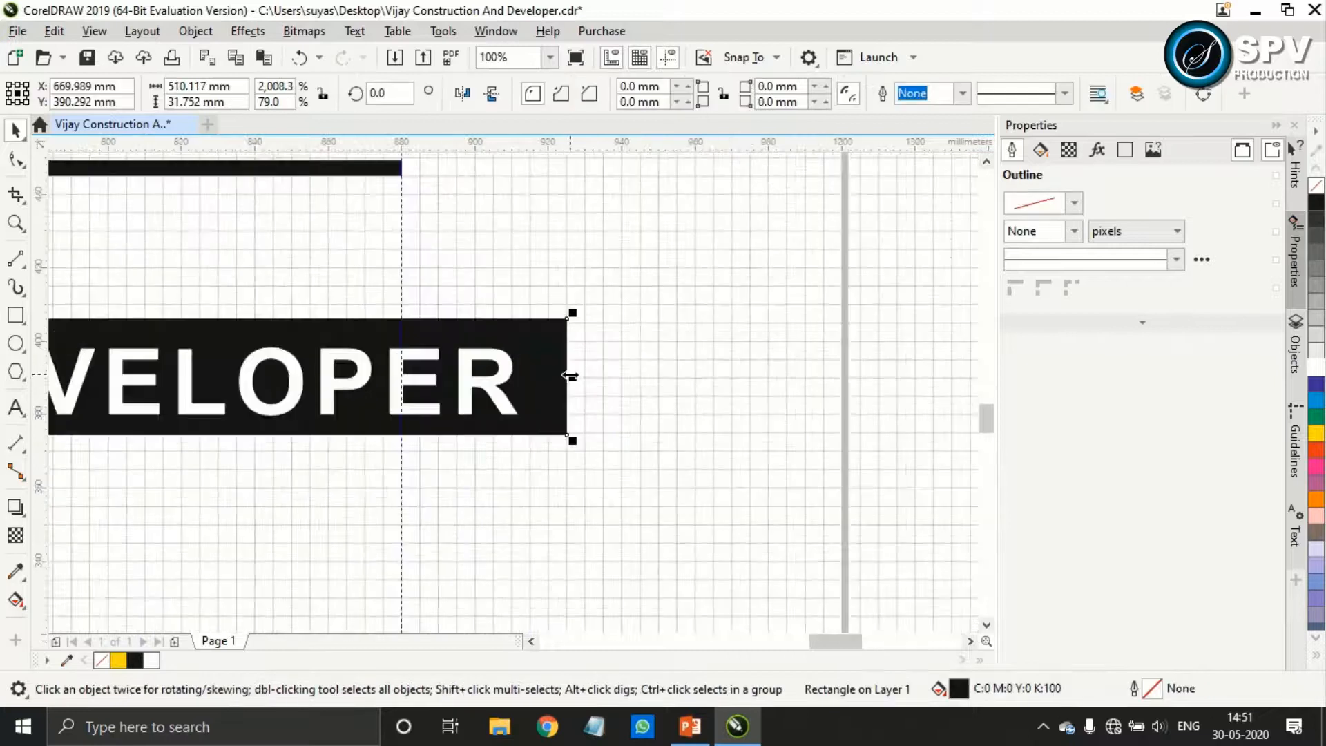
{"action": "left_click_drag", "start_coordinate": [565, 378], "coordinate": [533, 384]}
{"action": "scroll", "coordinate": [533, 385], "scroll_direction": "down", "scroll_amount": 2}
{"action": "scroll", "coordinate": [269, 377], "scroll_direction": "down", "scroll_amount": 1}
{"action": "left_click_drag", "start_coordinate": [372, 450], "coordinate": [624, 501]}
{"action": "left_click", "coordinate": [319, 461]}
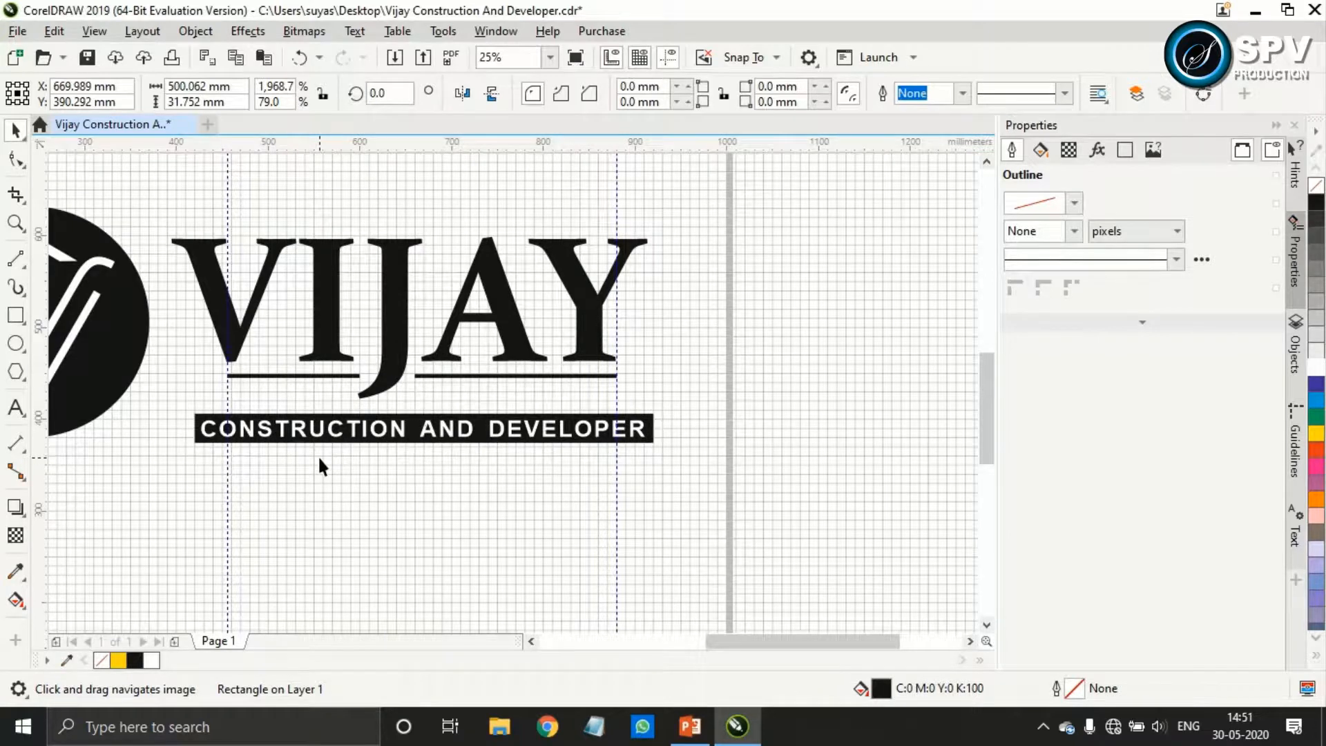
Group the white CONSTRUCTION AND DEVELOPER text with its black bar
{"action": "left_click", "coordinate": [395, 437]}
{"action": "scroll", "coordinate": [407, 435], "scroll_direction": "up", "scroll_amount": 2}
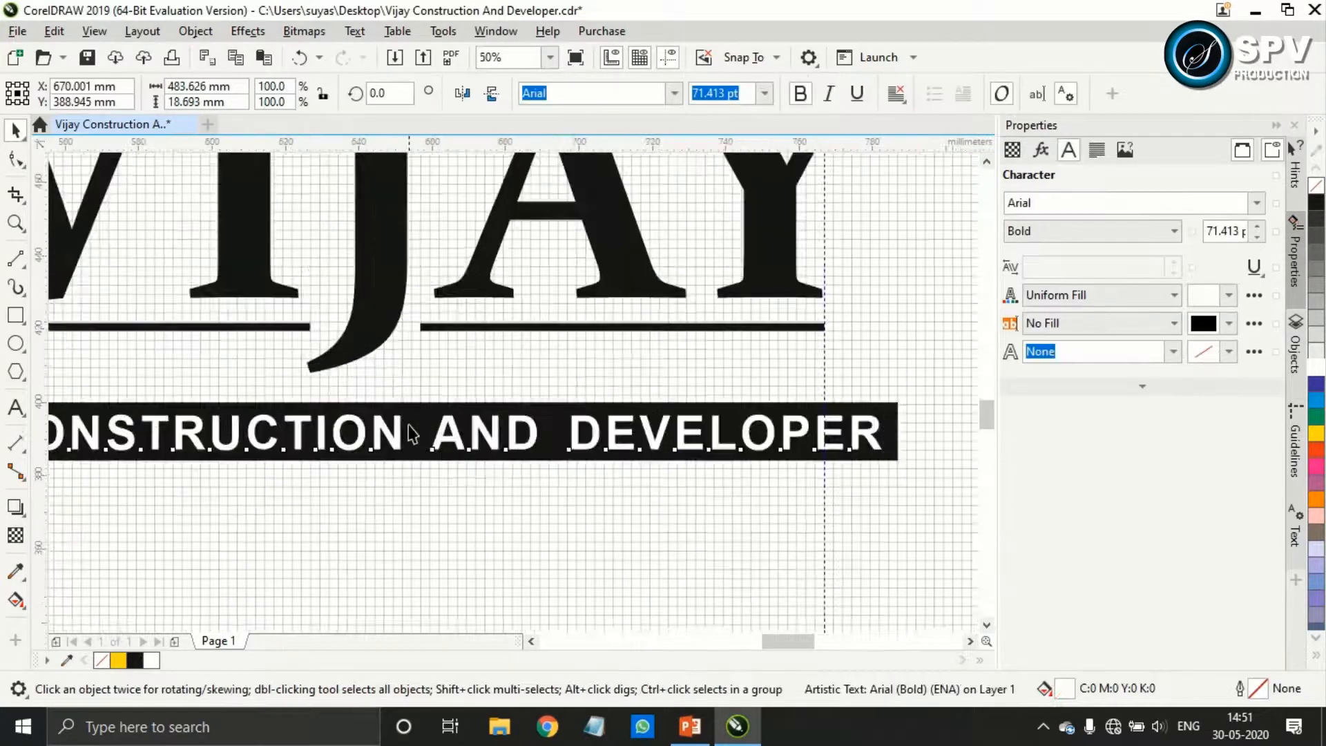
{"action": "left_click", "coordinate": [422, 388], "text": "shift"}
{"action": "key", "text": "ctrl+g"}
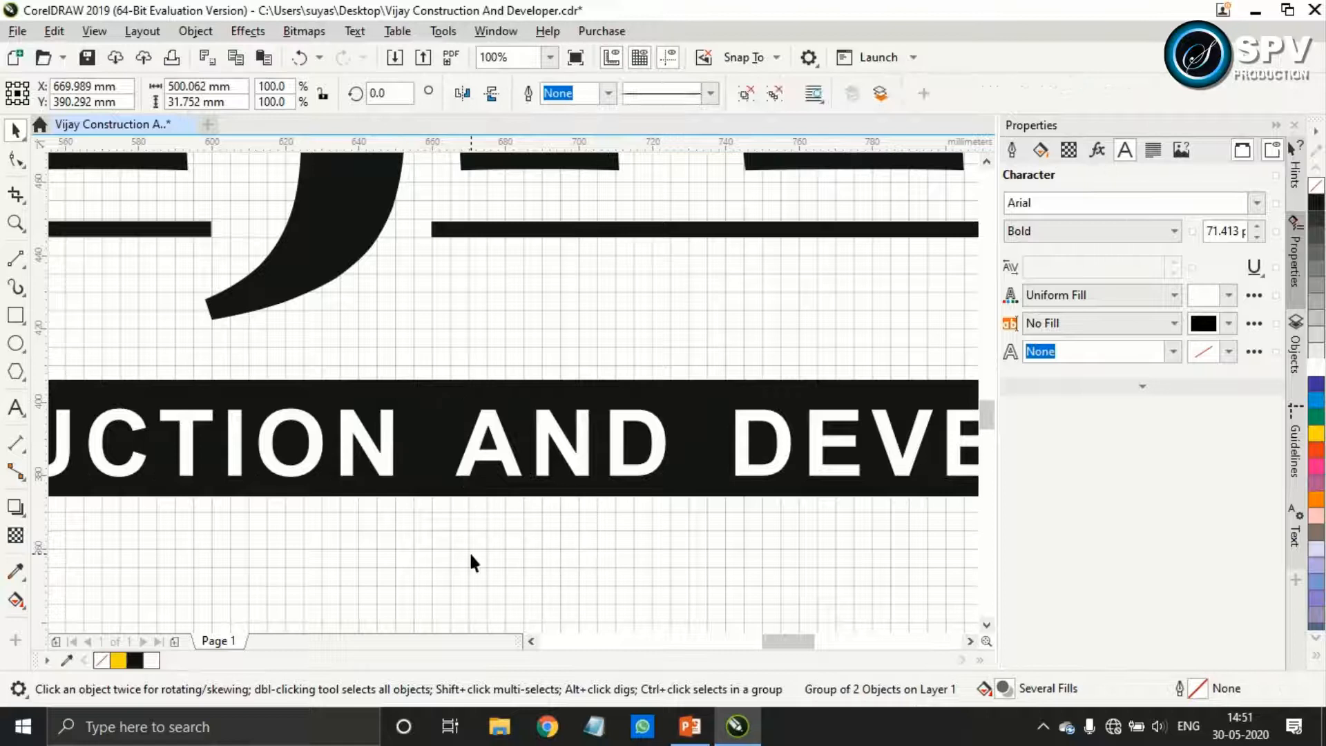
{"action": "left_click", "coordinate": [469, 551]}
{"action": "scroll", "coordinate": [434, 485], "scroll_direction": "down", "scroll_amount": 2}
{"action": "left_click", "coordinate": [408, 476]}
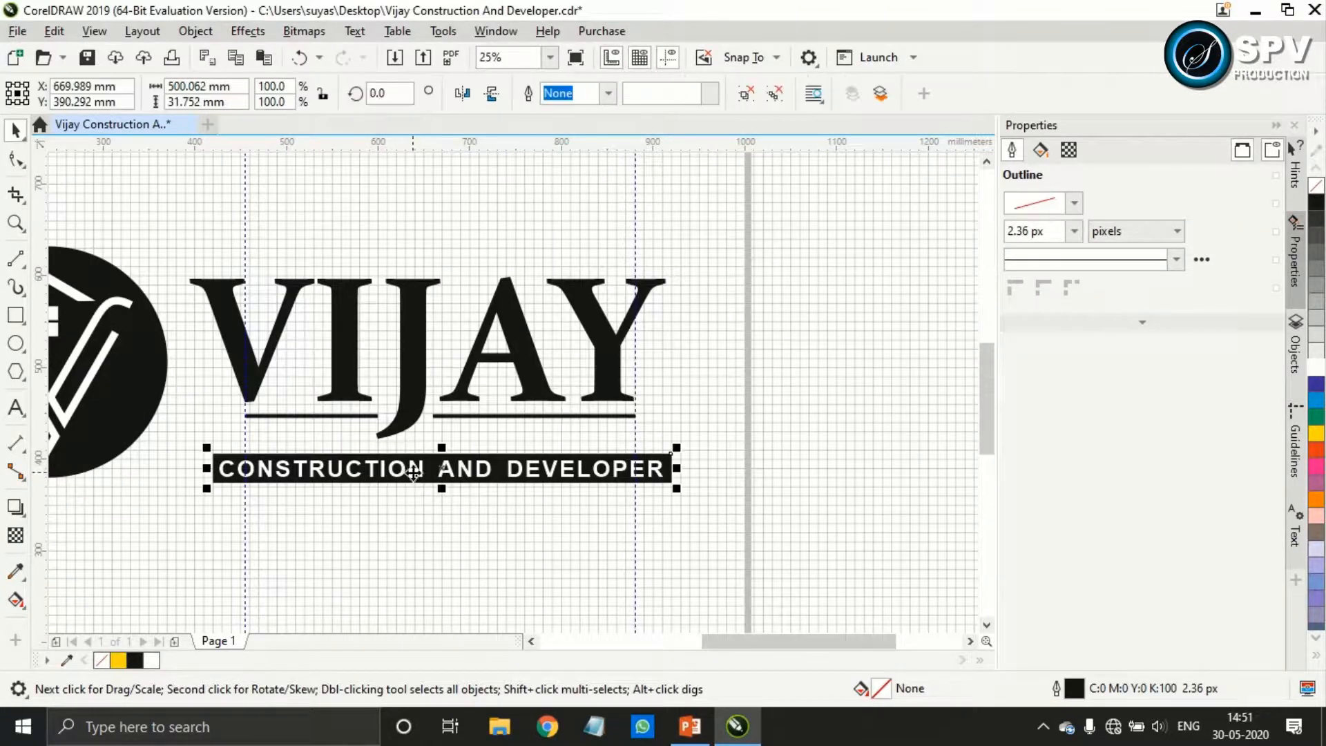
Group the VIJAY lettering with the two underlines beneath it
{"action": "left_click", "coordinate": [484, 416]}
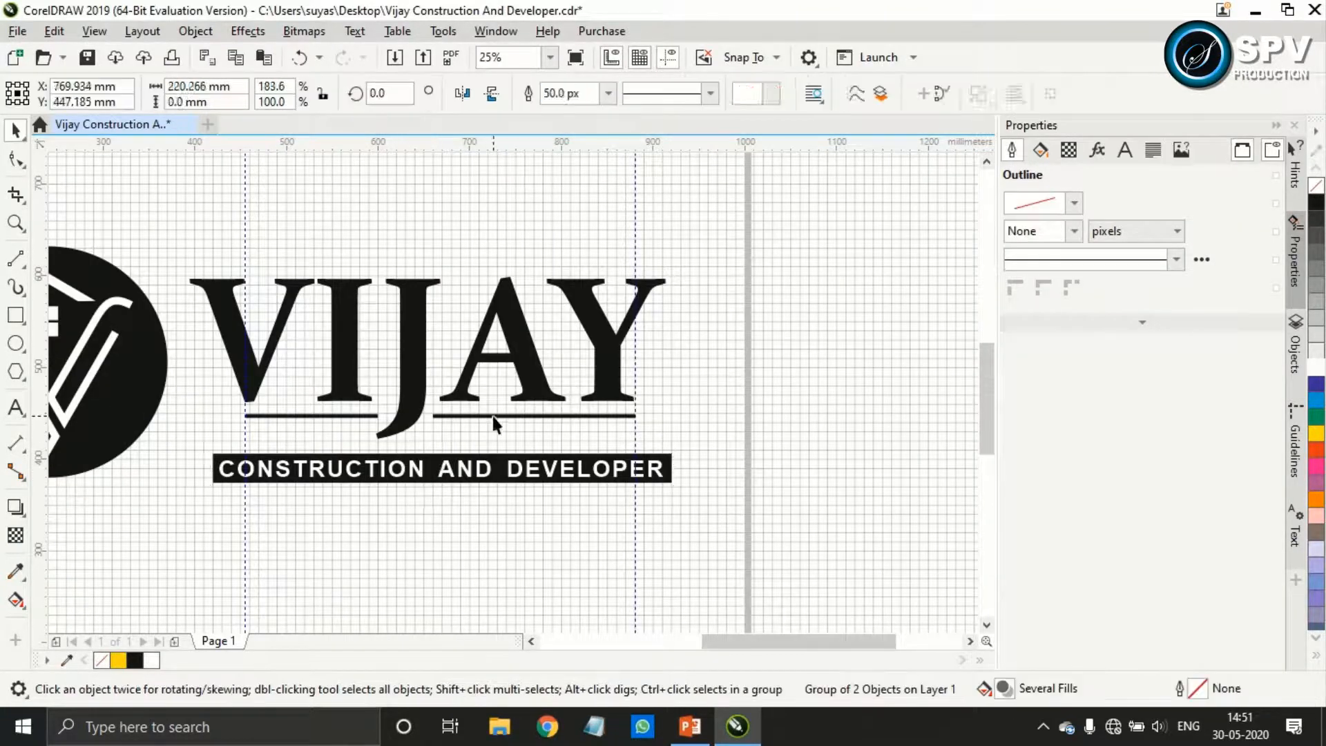
{"action": "left_click", "coordinate": [316, 413], "text": "shift"}
{"action": "left_click", "coordinate": [345, 358], "text": "shift"}
{"action": "key", "text": "ctrl+g"}
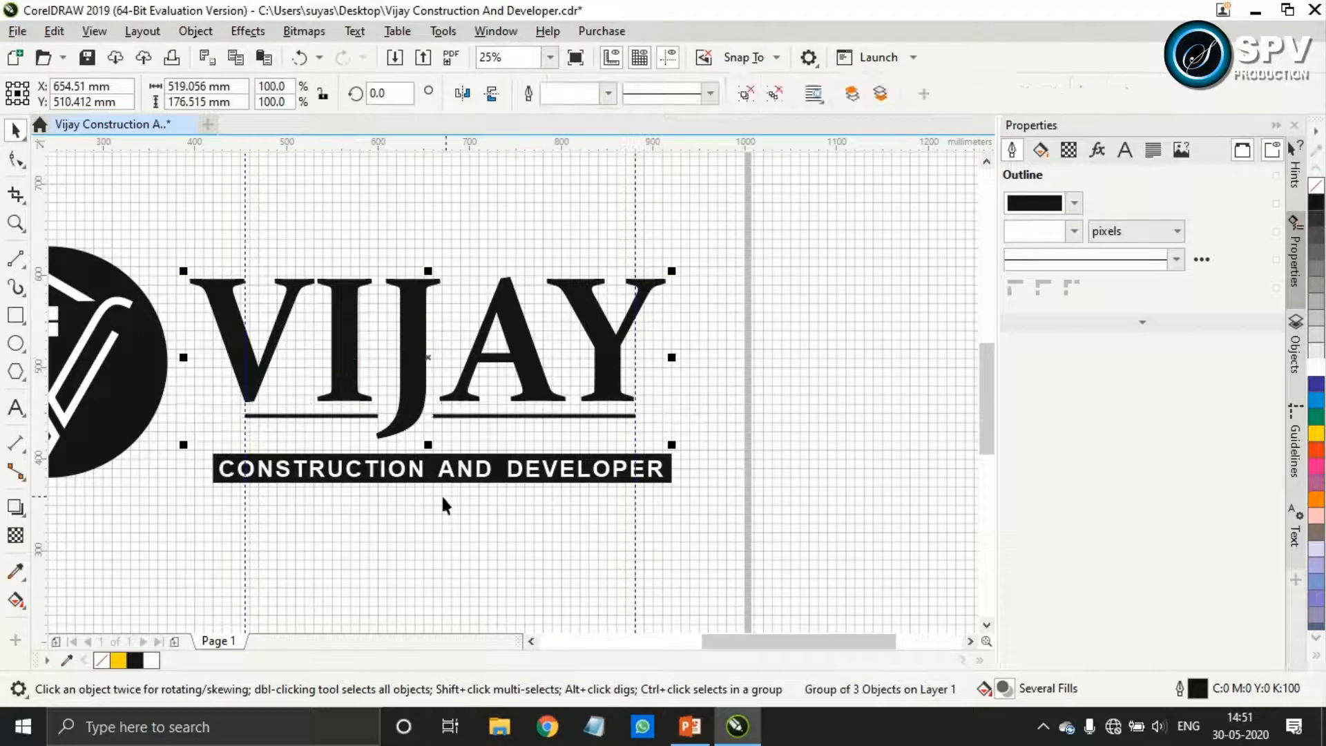
Scale the VIJAY group and the tagline group down together to about 497 mm wide
{"action": "left_click", "coordinate": [442, 481], "text": "shift"}
{"action": "left_click_drag", "start_coordinate": [675, 490], "coordinate": [661, 487]}
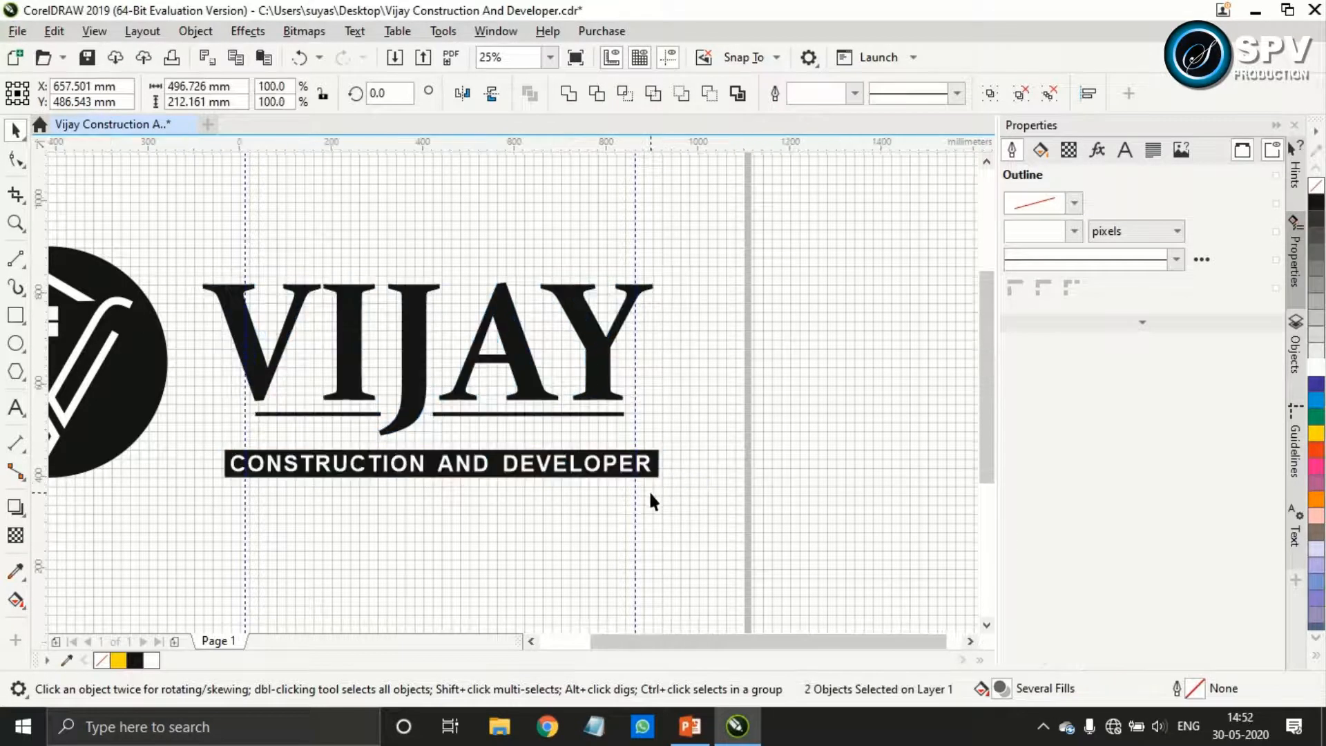
{"action": "scroll", "coordinate": [652, 487], "scroll_direction": "down", "scroll_amount": 2}
Place a horizontal guideline along the upper edge of the black circular badge, at about 631 mm
{"action": "scroll", "coordinate": [502, 445], "scroll_direction": "up", "scroll_amount": 2}
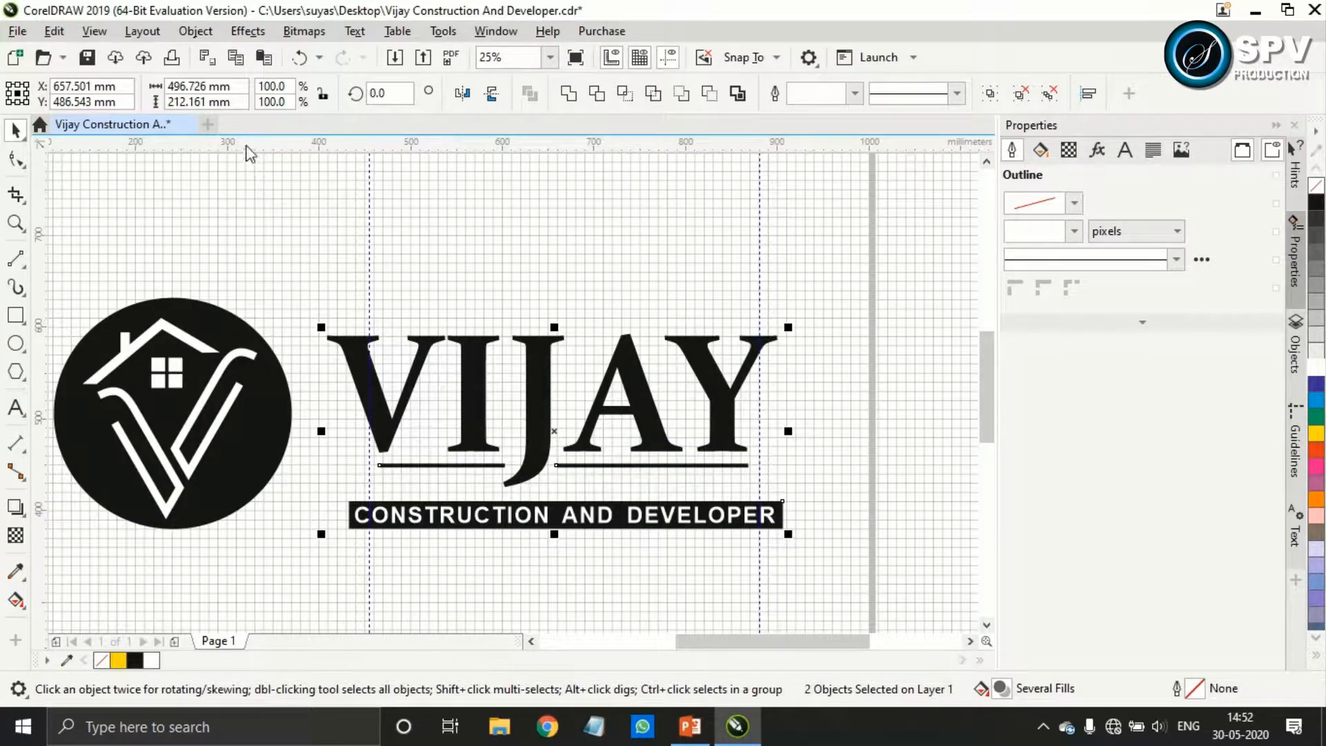
{"action": "left_click", "coordinate": [225, 298]}
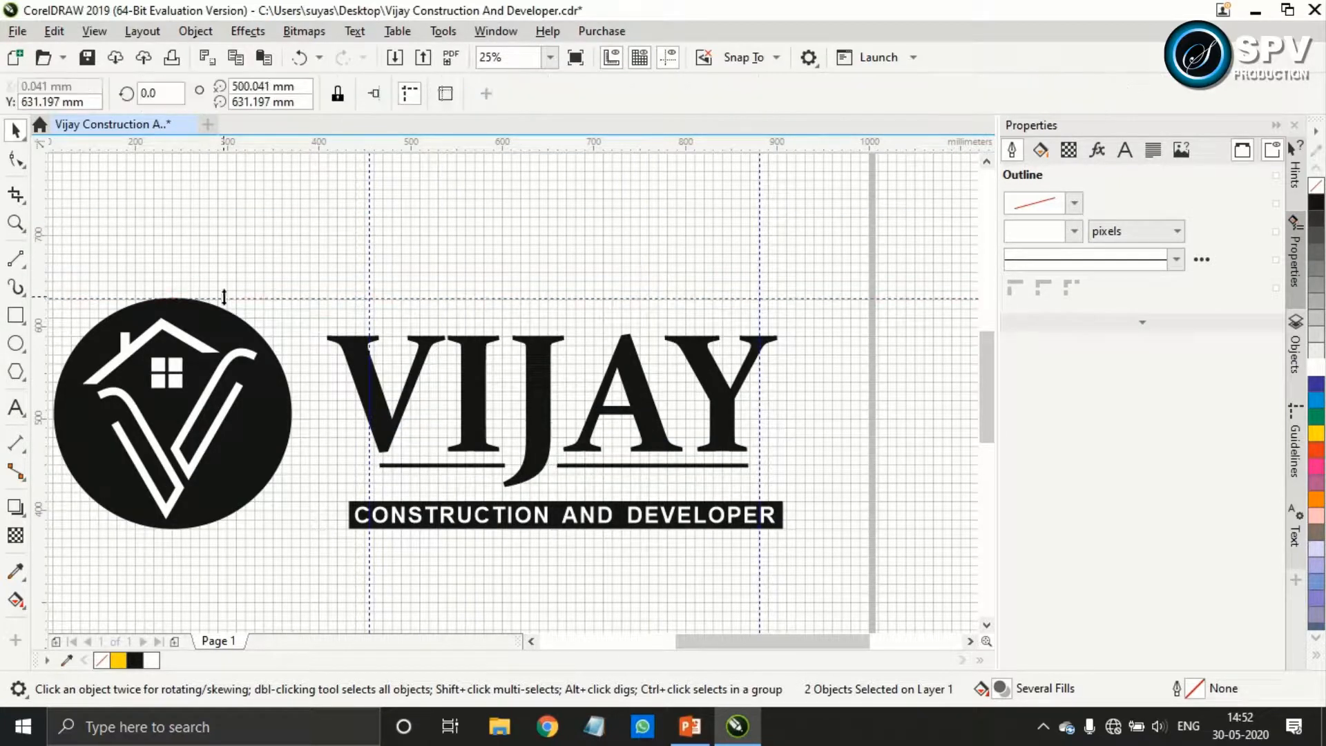
Move the VIJAY group up to about Y 528 mm, just below the guideline along the badge's upper edge
{"action": "left_click", "coordinate": [547, 432]}
{"action": "key", "text": "Up"}
{"action": "key", "text": "Up"}
{"action": "key", "text": "Up"}
{"action": "key", "text": "Up"}
{"action": "key", "text": "Up"}
{"action": "key", "text": "Up"}
{"action": "key", "text": "Up"}
{"action": "key", "text": "Up"}
{"action": "key", "text": "Up"}
{"action": "key", "text": "Up"}
{"action": "key", "text": "Up"}
{"action": "key", "text": "Down"}
{"action": "key", "text": "Down"}
{"action": "key", "text": "Down"}
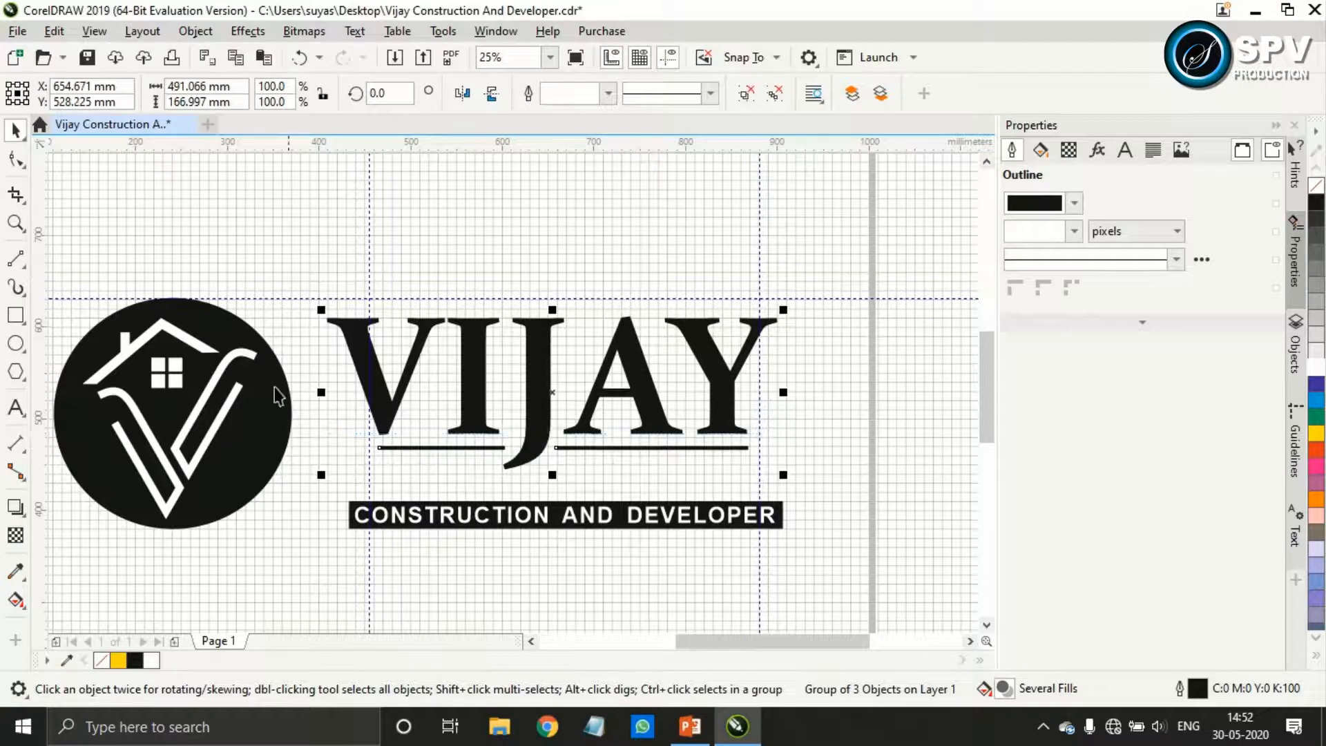
Place a horizontal guideline at the black badge's lower edge, about 380 mm, and move the tagline group up to about Y 415 mm
{"action": "left_click_drag", "start_coordinate": [181, 533], "coordinate": [177, 529]}
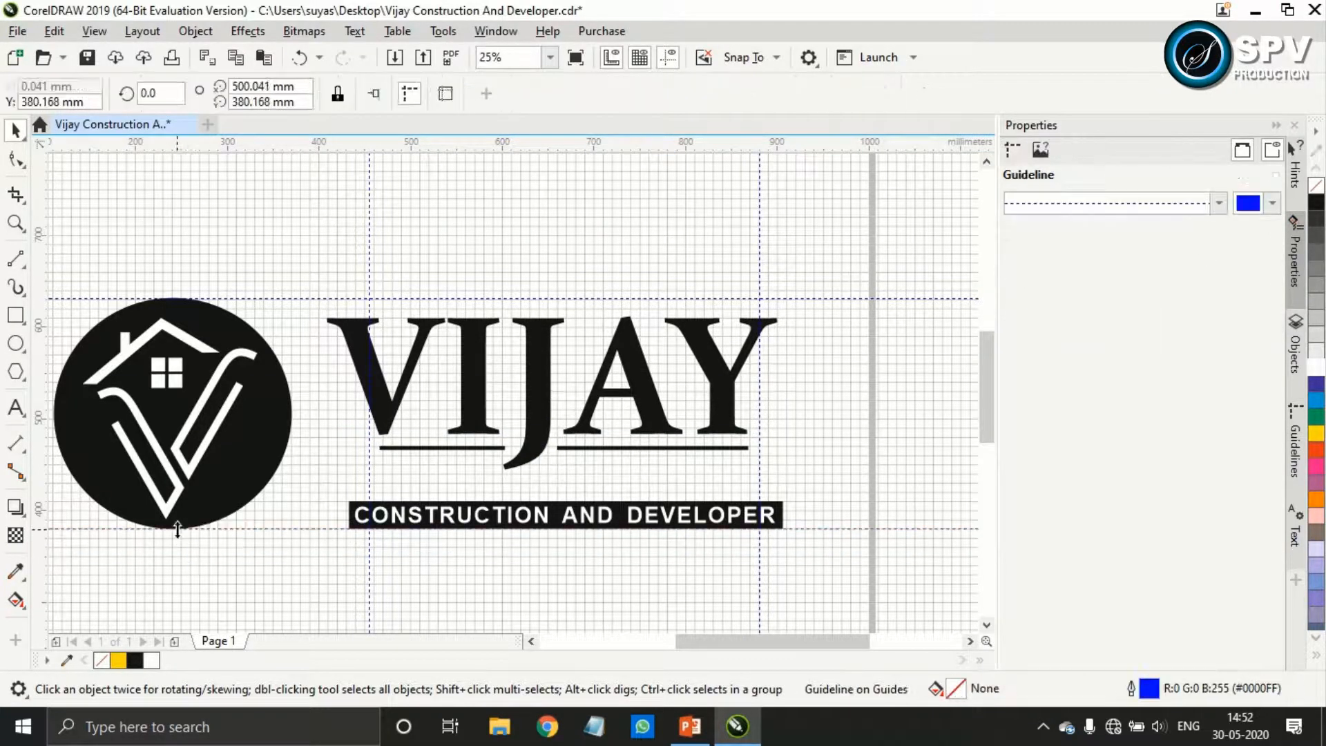
{"action": "left_click", "coordinate": [495, 517]}
{"action": "left_click_drag", "start_coordinate": [494, 515], "coordinate": [493, 514]}
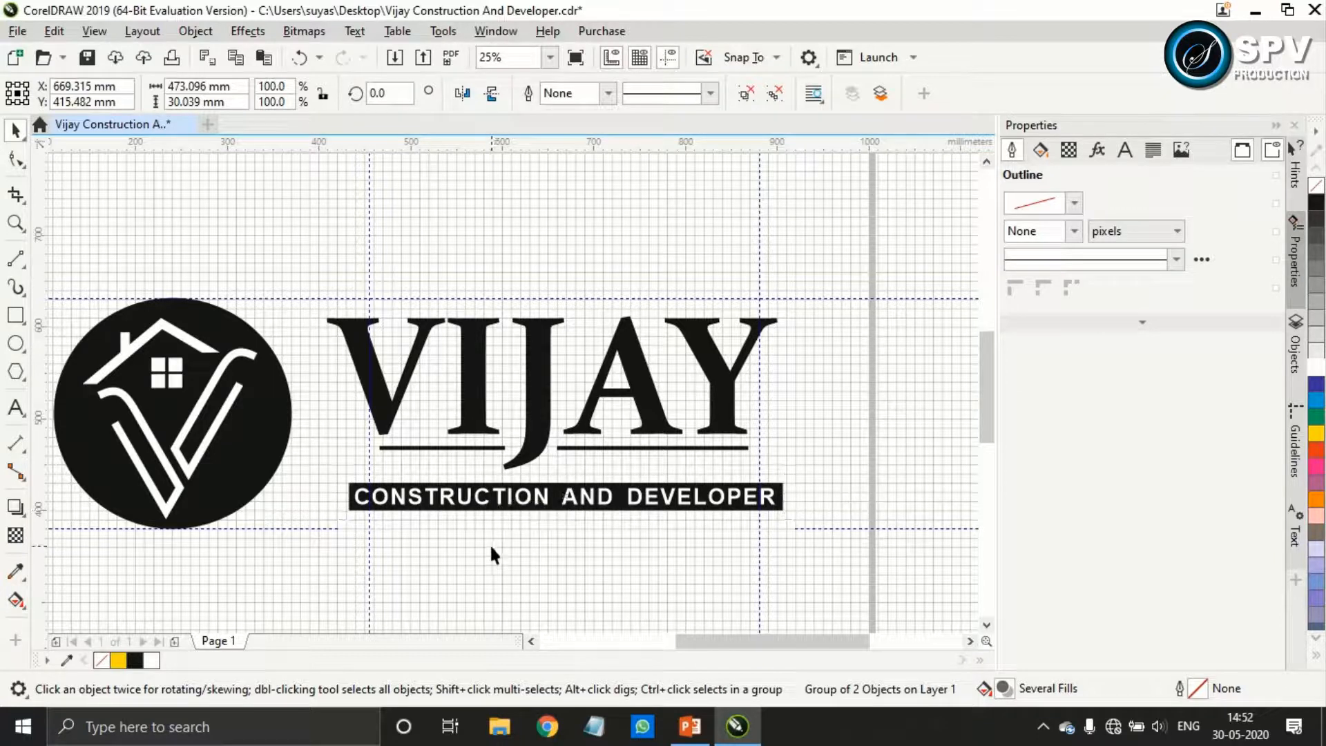
{"action": "left_click", "coordinate": [489, 542]}
{"action": "scroll", "coordinate": [490, 542], "scroll_direction": "down", "scroll_amount": 1}
{"action": "scroll", "coordinate": [449, 546], "scroll_direction": "up", "scroll_amount": 1}
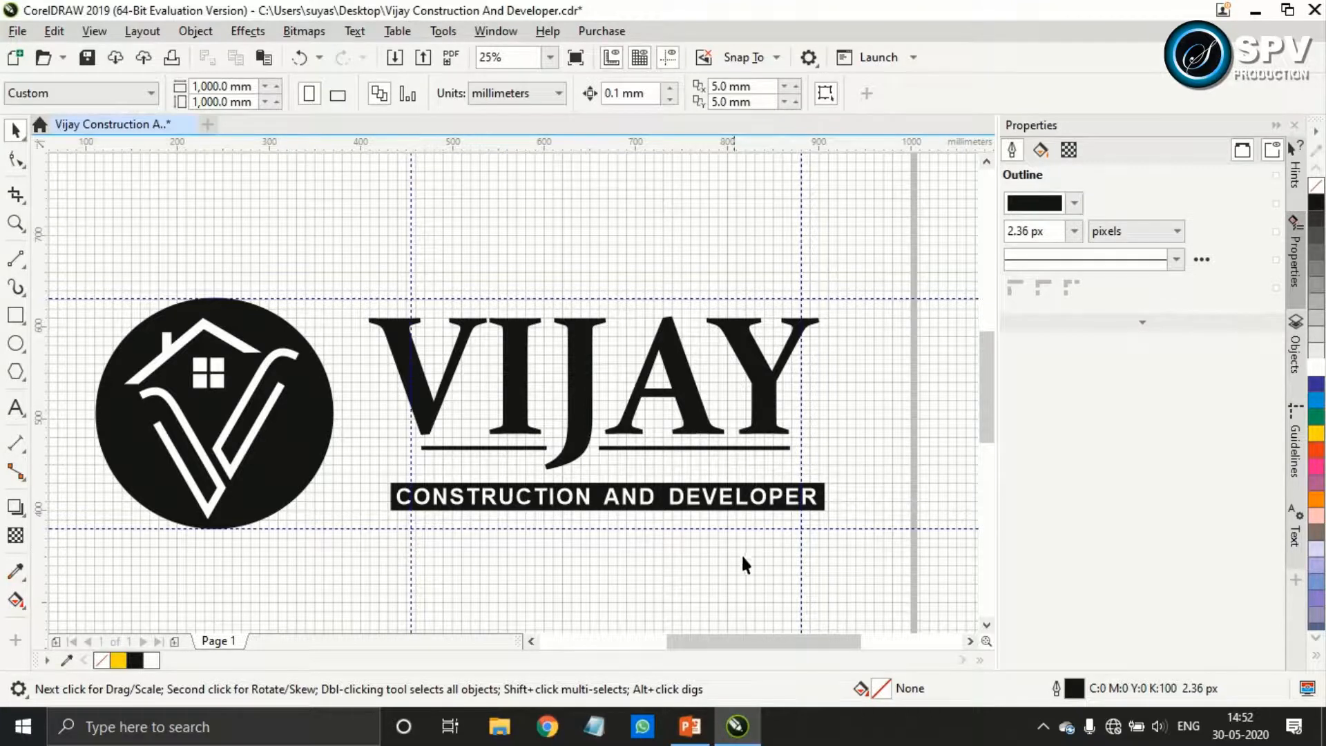
Move the VIJAY and tagline groups together closer to the black badge, to about X 632 mm
{"action": "scroll", "coordinate": [606, 571], "scroll_direction": "down", "scroll_amount": 1}
{"action": "scroll", "coordinate": [984, 450], "scroll_direction": "down", "scroll_amount": 2}
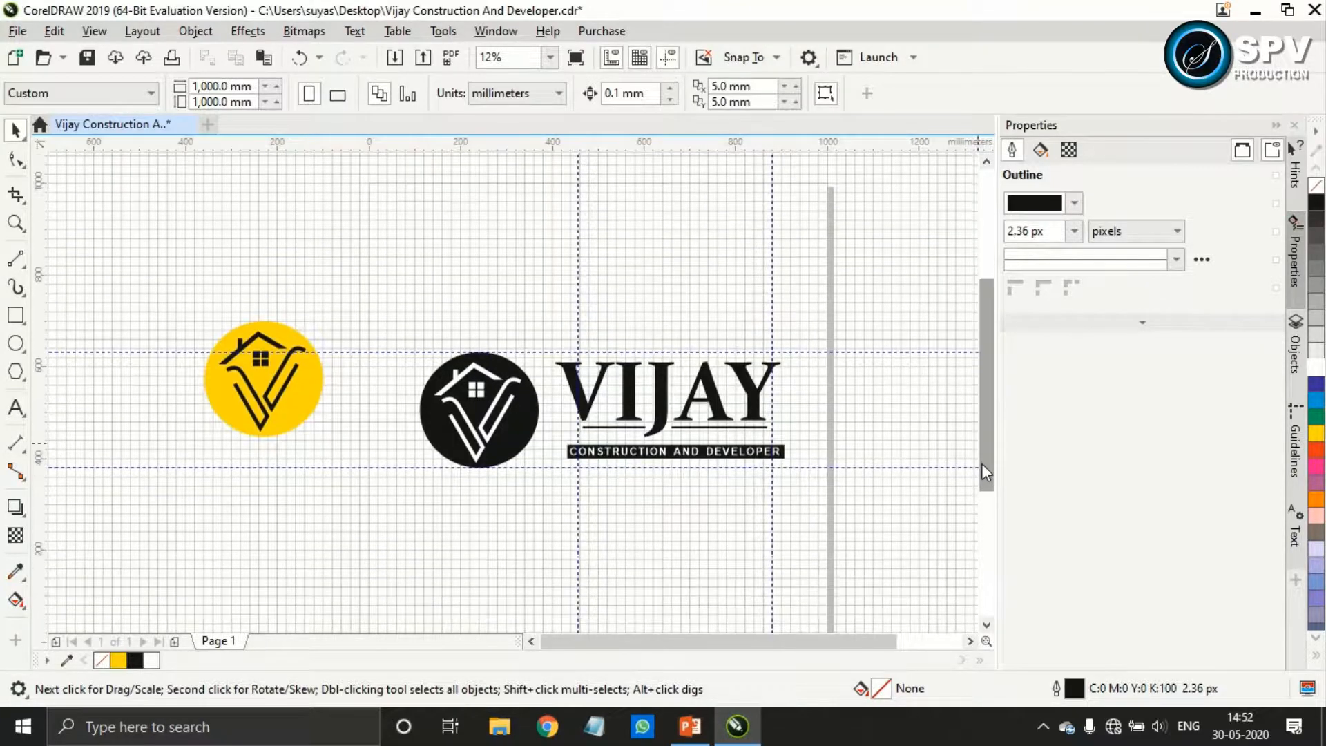
{"action": "left_click", "coordinate": [719, 457]}
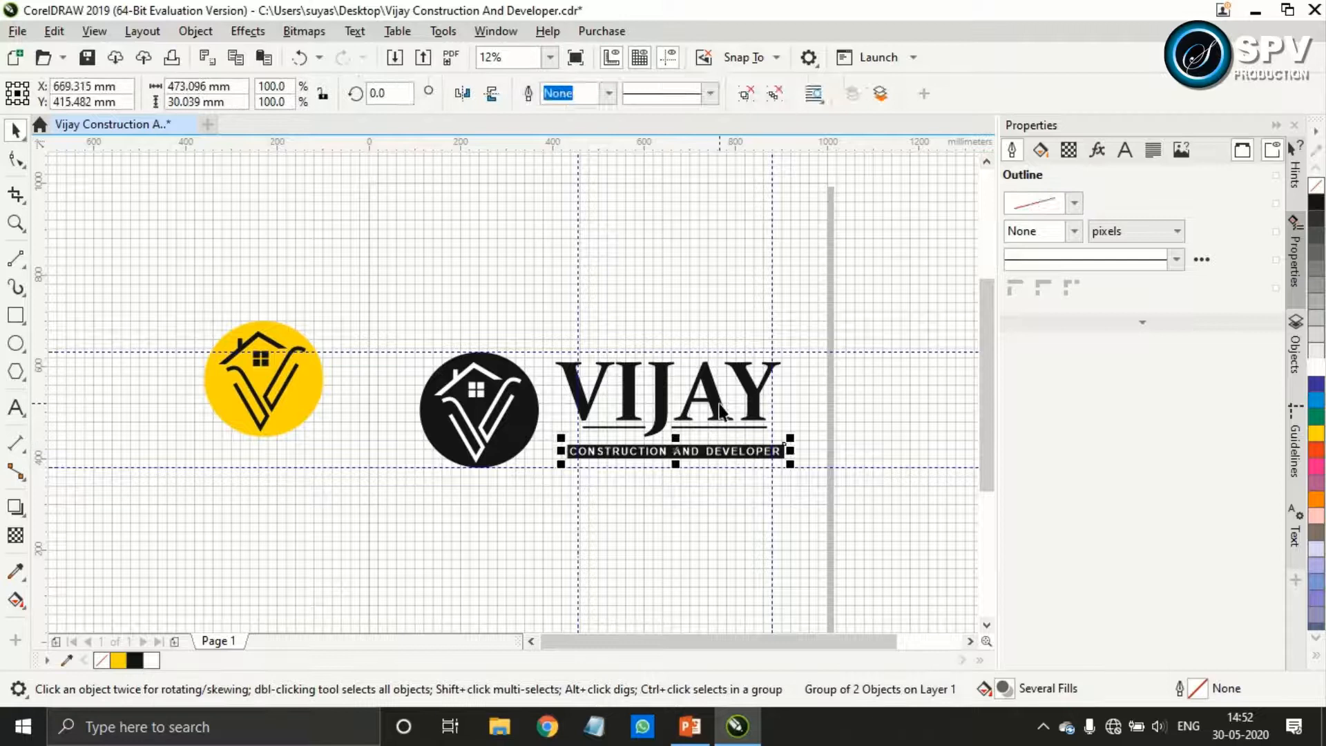
{"action": "key", "text": "ctrl+u"}
{"action": "key", "text": "Left"}
{"action": "key", "text": "Left"}
{"action": "key", "text": "Left"}
{"action": "key", "text": "Left"}
{"action": "key", "text": "Left"}
{"action": "key", "text": "Left"}
{"action": "key", "text": "Left"}
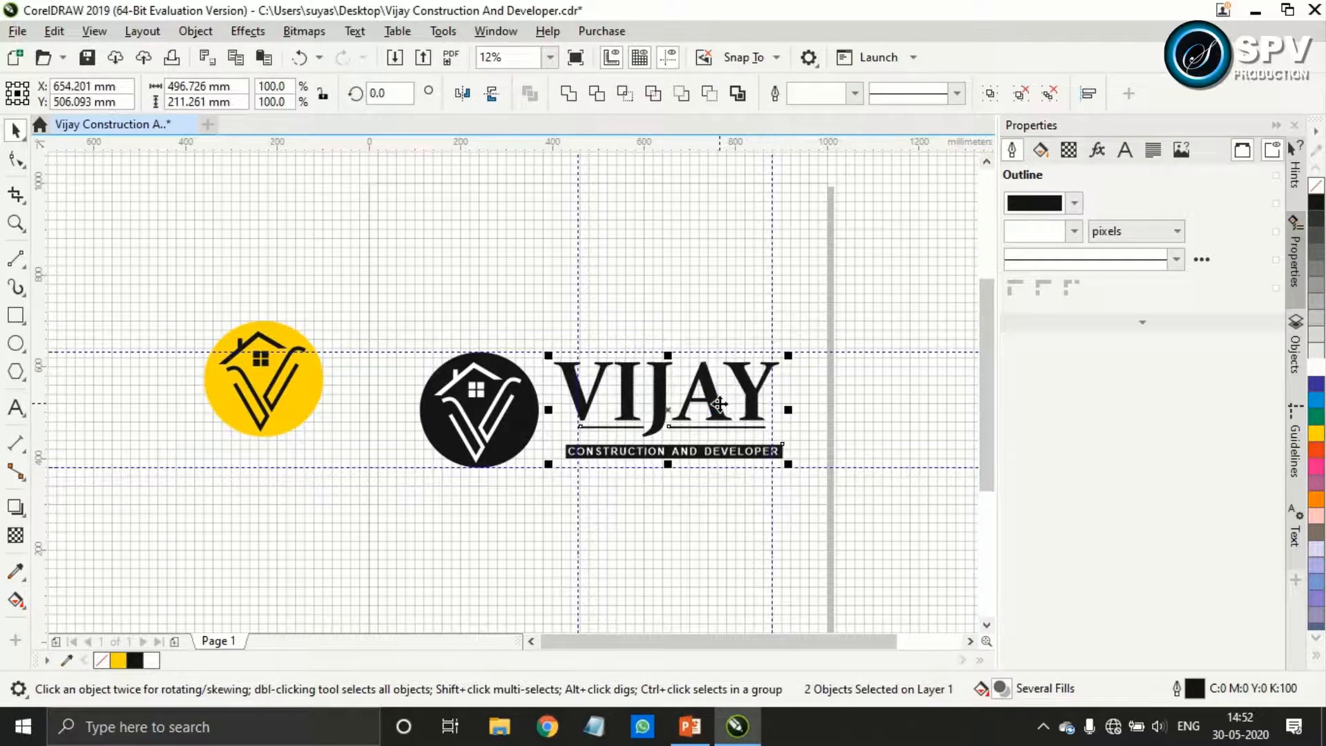
{"action": "key", "text": "Left"}
{"action": "key", "text": "Left"}
{"action": "key", "text": "Left"}
{"action": "key", "text": "Left"}
{"action": "key", "text": "Left"}
{"action": "key", "text": "Left"}
{"action": "key", "text": "Left"}
{"action": "key", "text": "Left"}
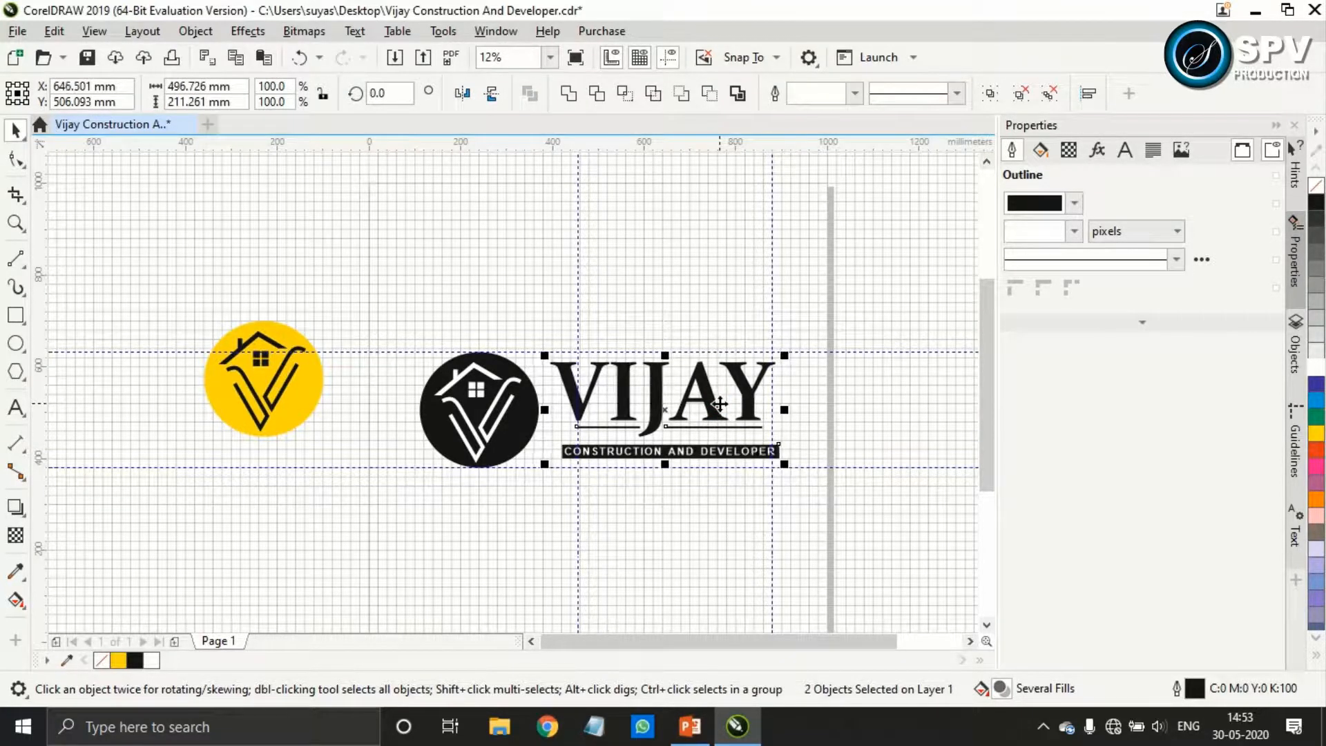
{"action": "key", "text": "Left"}
{"action": "key", "text": "Left"}
{"action": "key", "text": "Left"}
{"action": "key", "text": "Left"}
{"action": "key", "text": "Left"}
{"action": "key", "text": "Left"}
{"action": "key", "text": "Left"}
{"action": "key", "text": "Left"}
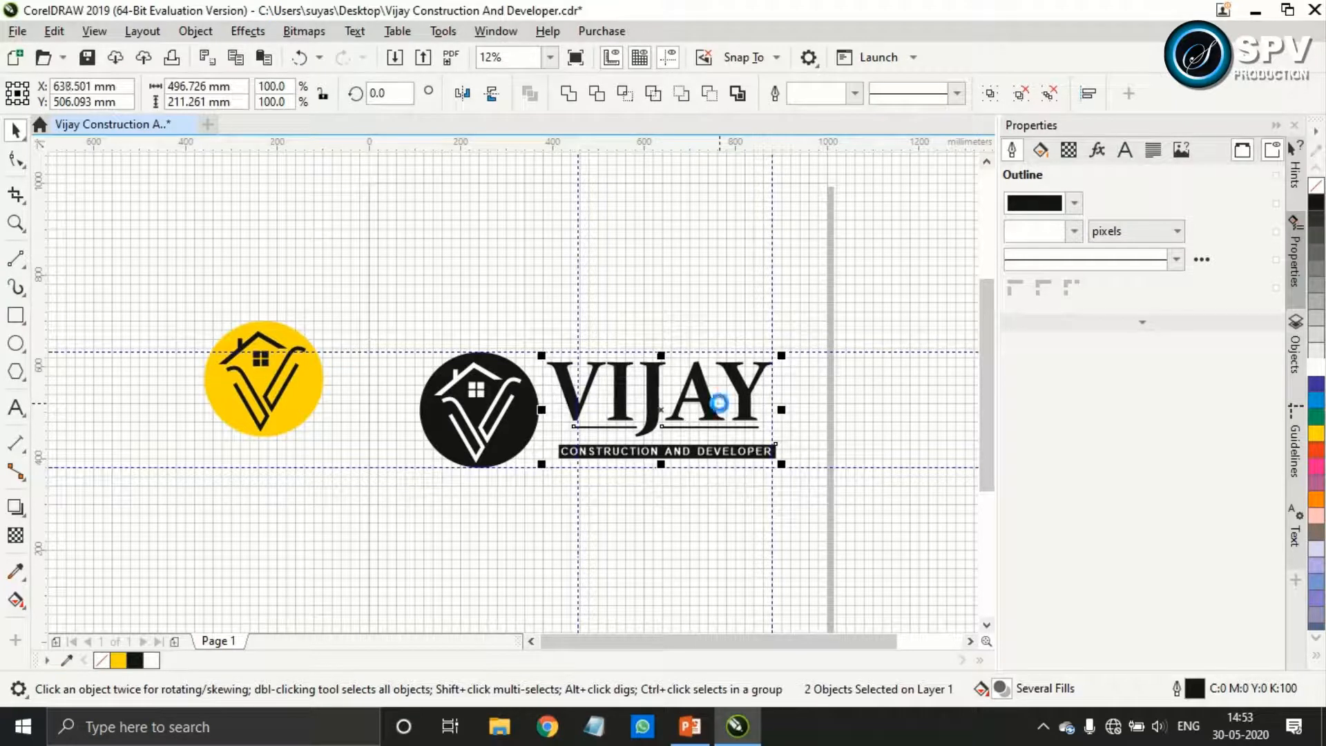
{"action": "key", "text": "Left"}
{"action": "key", "text": "Left"}
{"action": "key", "text": "Left"}
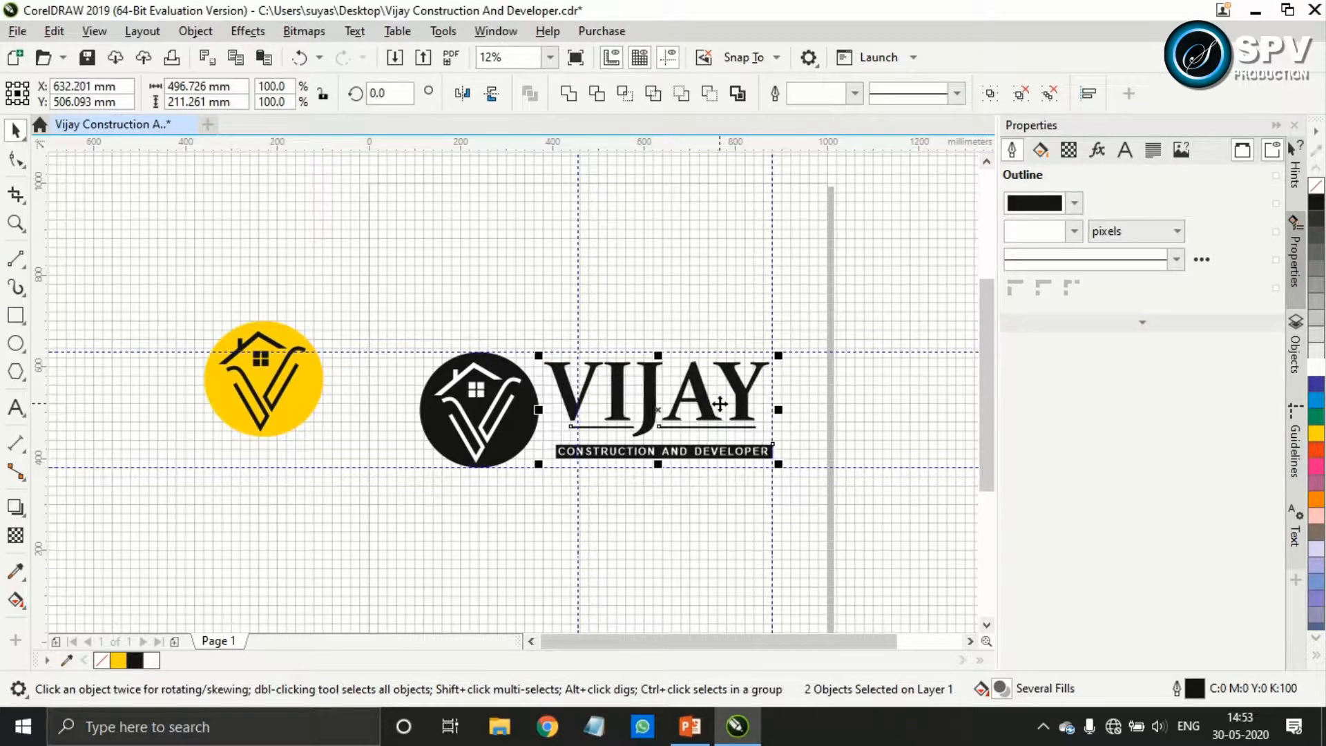
Place margin guidelines around the whole logo: horizontal ones just above it and at about 362 mm, vertical ones at about 89 and 901 mm
{"action": "left_click", "coordinate": [17, 316]}
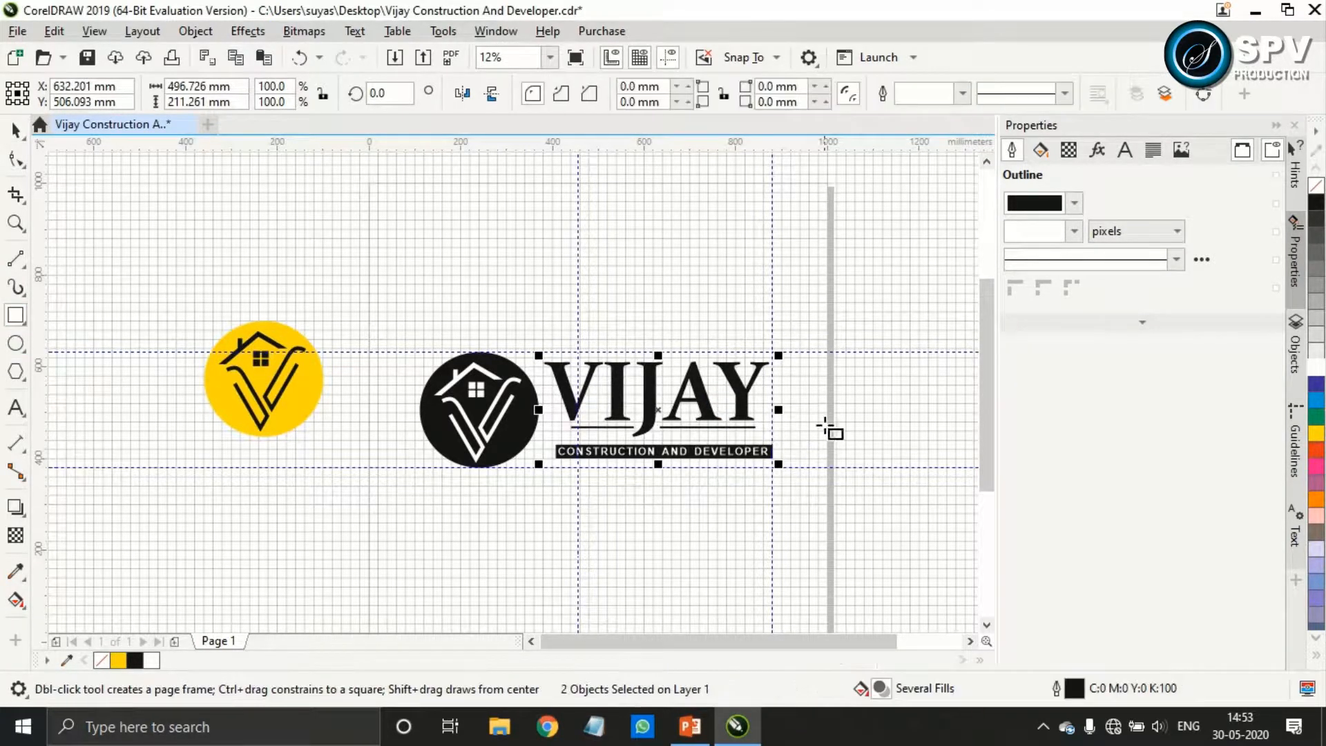
{"action": "scroll", "coordinate": [825, 424], "scroll_direction": "up", "scroll_amount": 2}
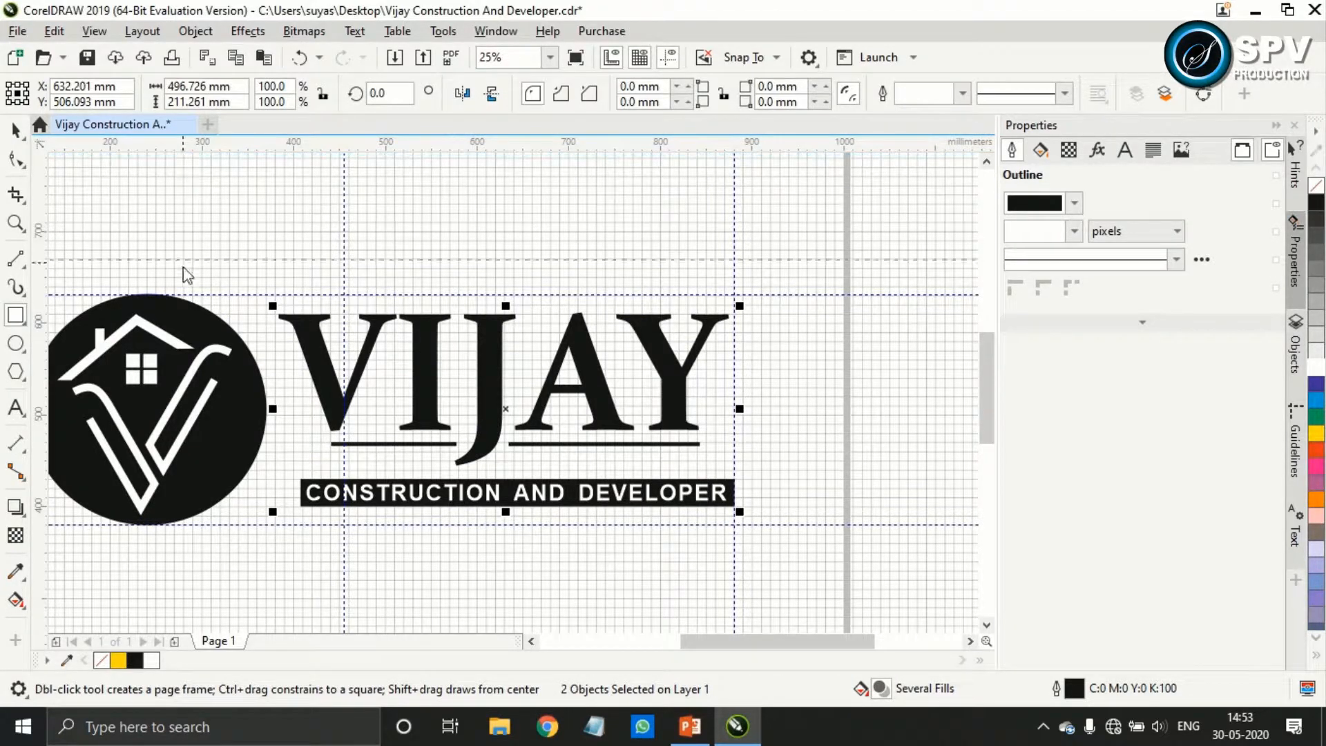
{"action": "left_click_drag", "start_coordinate": [185, 279], "coordinate": [160, 544]}
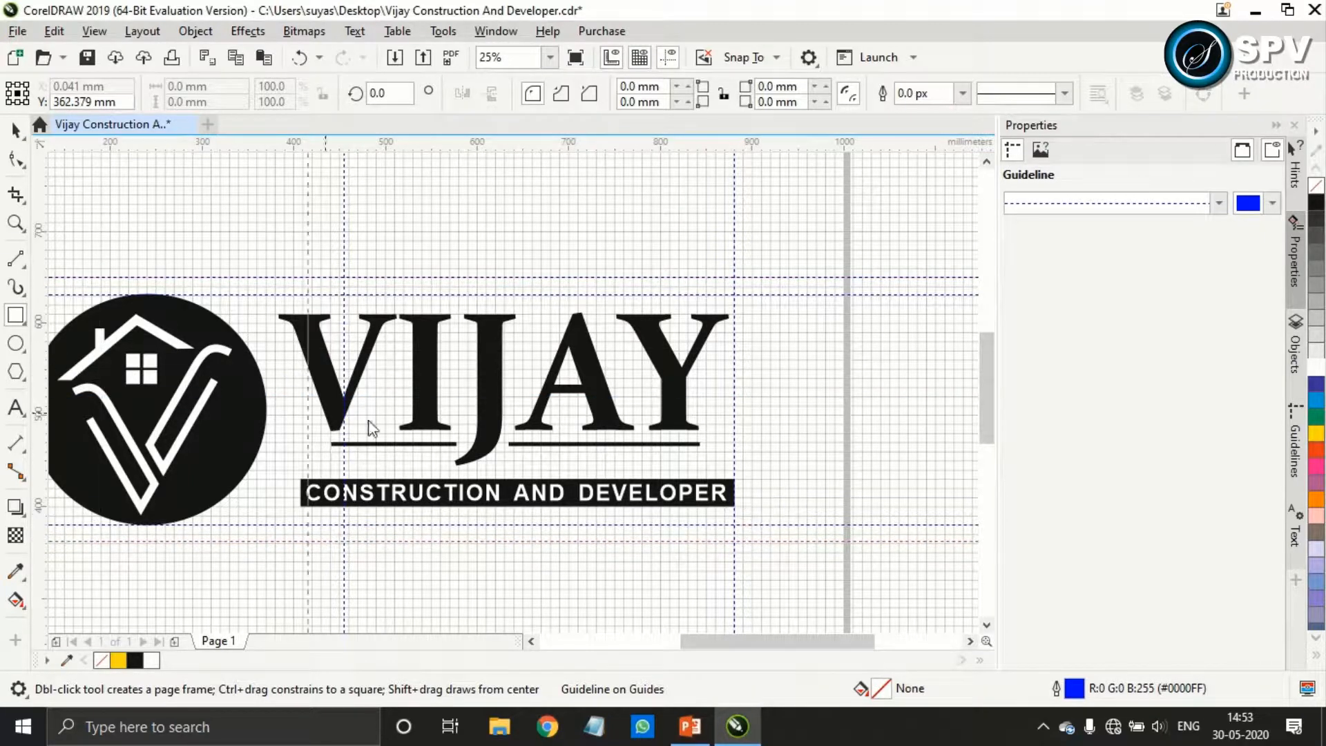
{"action": "left_click", "coordinate": [752, 461]}
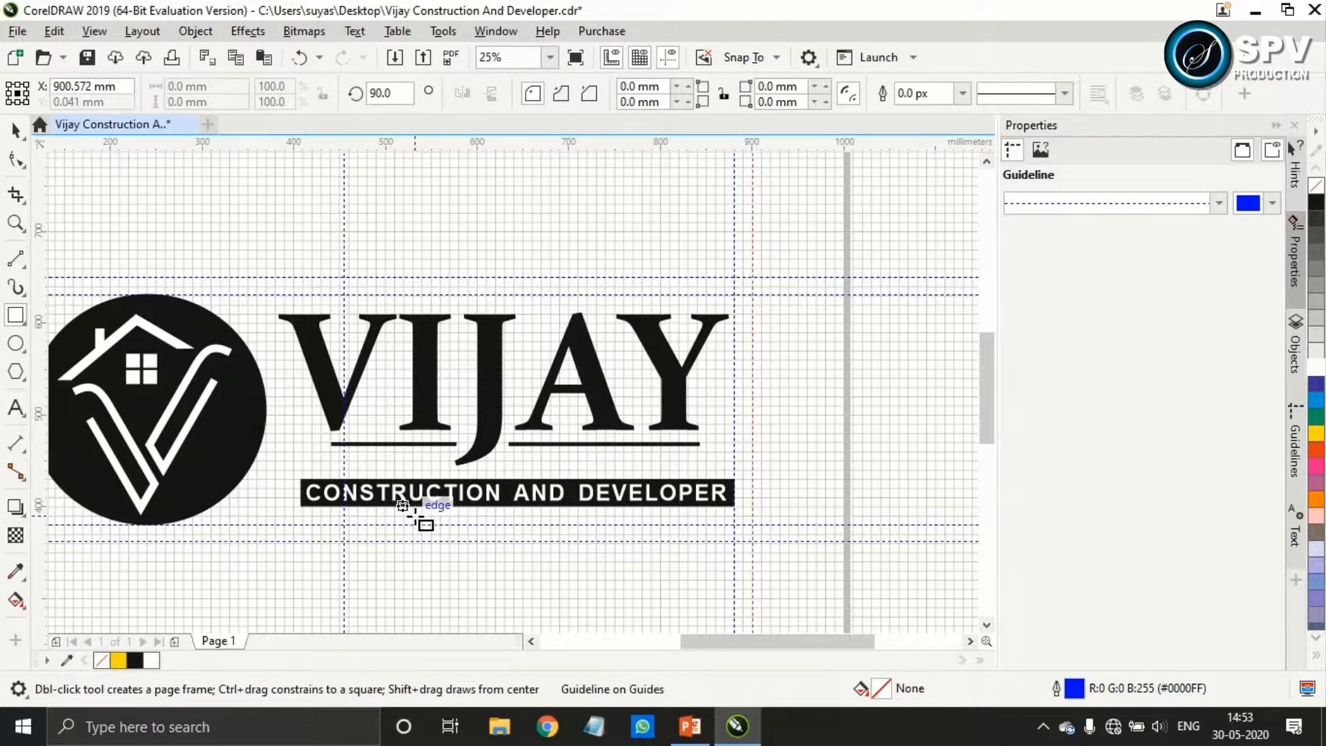
{"action": "left_click_drag", "start_coordinate": [687, 642], "coordinate": [646, 642]}
{"action": "left_click_drag", "start_coordinate": [40, 356], "coordinate": [205, 429]}
Draw a rectangle about 811 × 288 mm on the outer guidelines and round all its corners to about 144 mm
{"action": "left_click_drag", "start_coordinate": [950, 278], "coordinate": [205, 541]}
{"action": "left_click", "coordinate": [17, 163]}
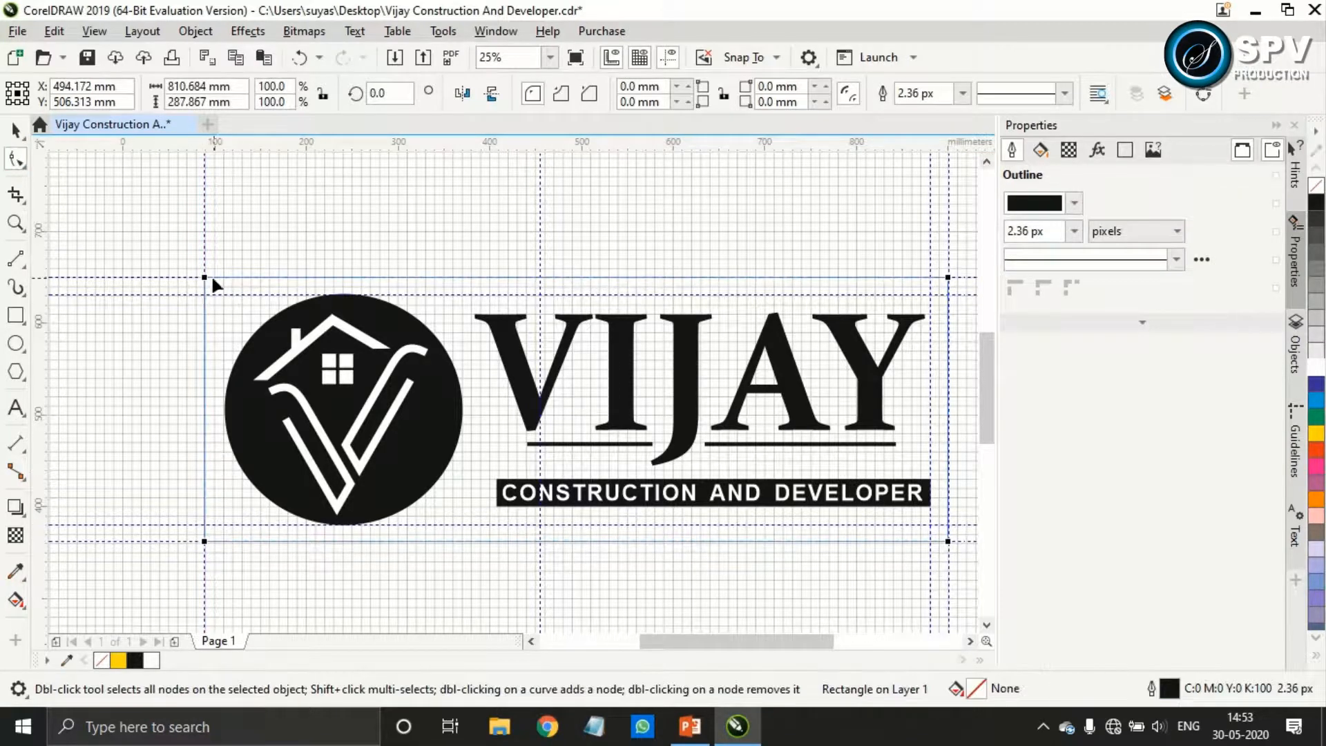
{"action": "left_click_drag", "start_coordinate": [206, 279], "coordinate": [357, 285]}
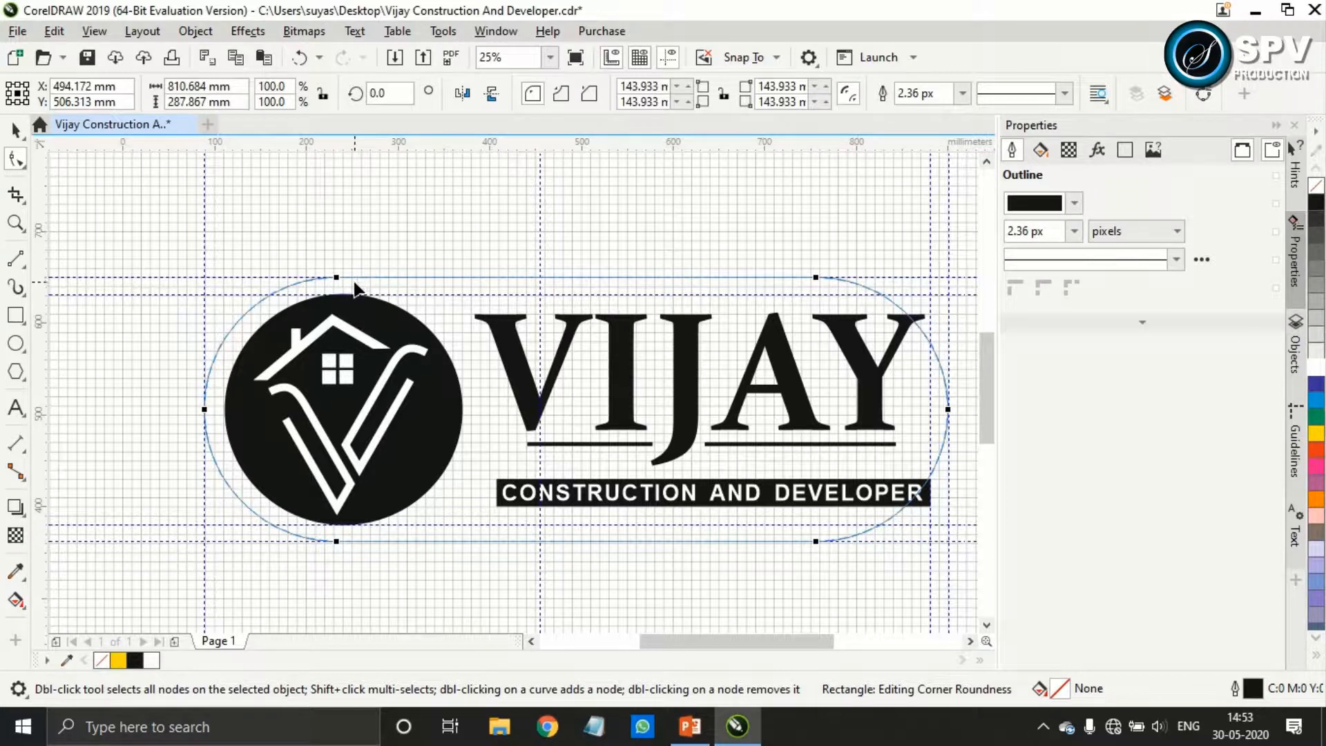
Set the radius of both right-hand corners of the rectangle to 0 mm
{"action": "left_click_drag", "start_coordinate": [798, 85], "coordinate": [728, 92]}
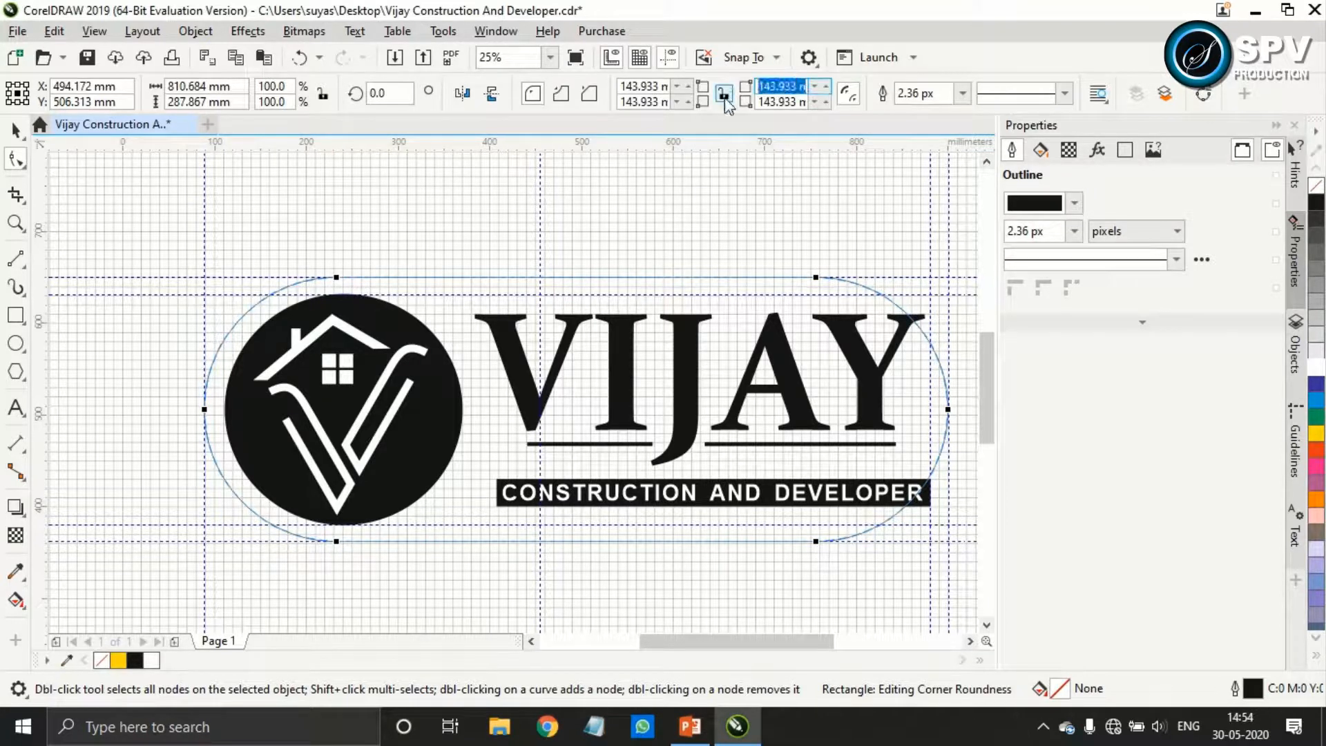
{"action": "type", "text": "0m"}
{"action": "key", "text": "Return"}
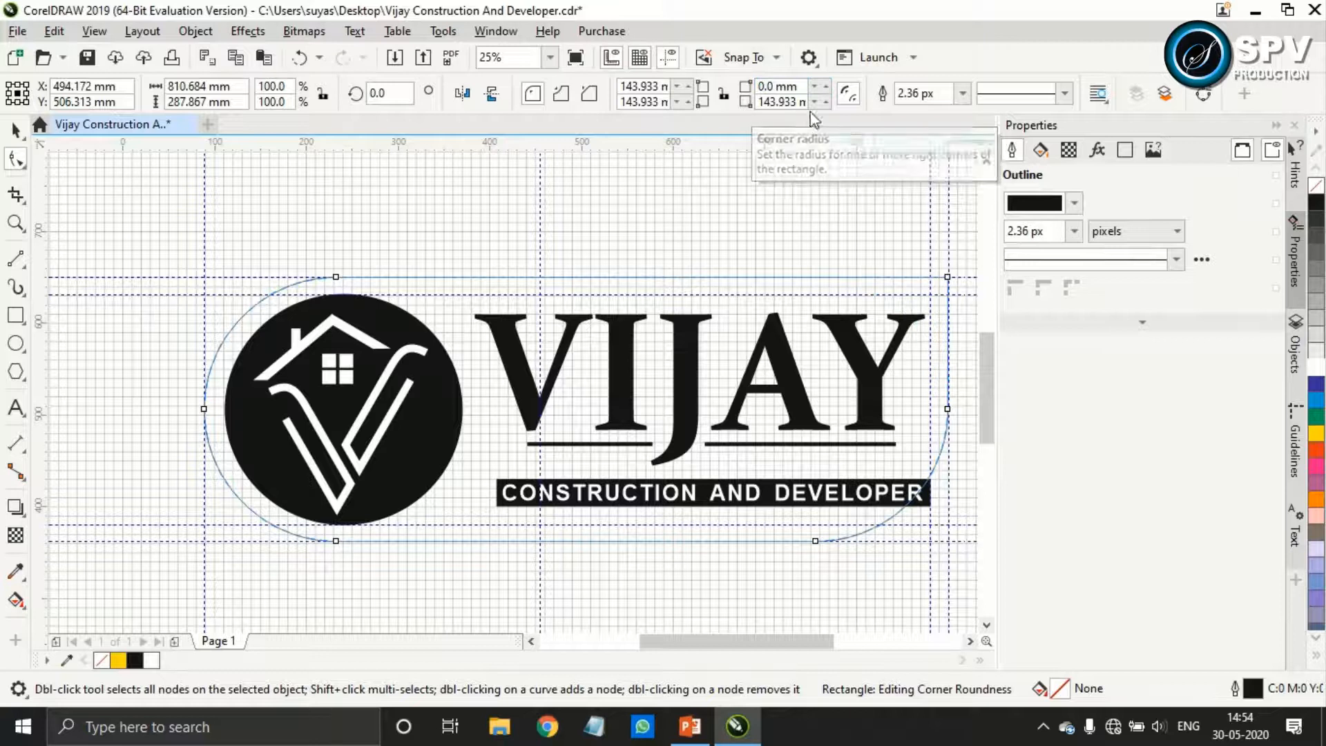
{"action": "left_click_drag", "start_coordinate": [800, 102], "coordinate": [738, 111]}
{"action": "type", "text": "0"}
{"action": "key", "text": "Return"}
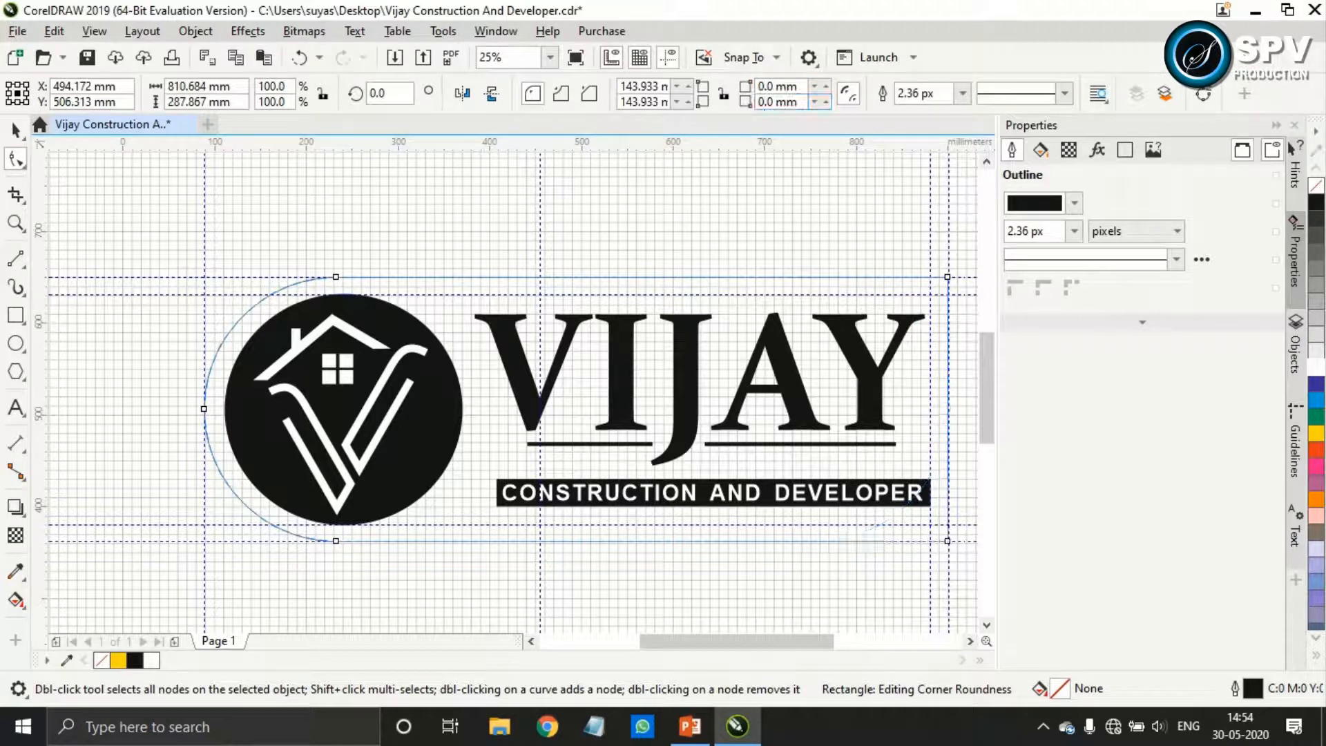
{"action": "left_click", "coordinate": [15, 129]}
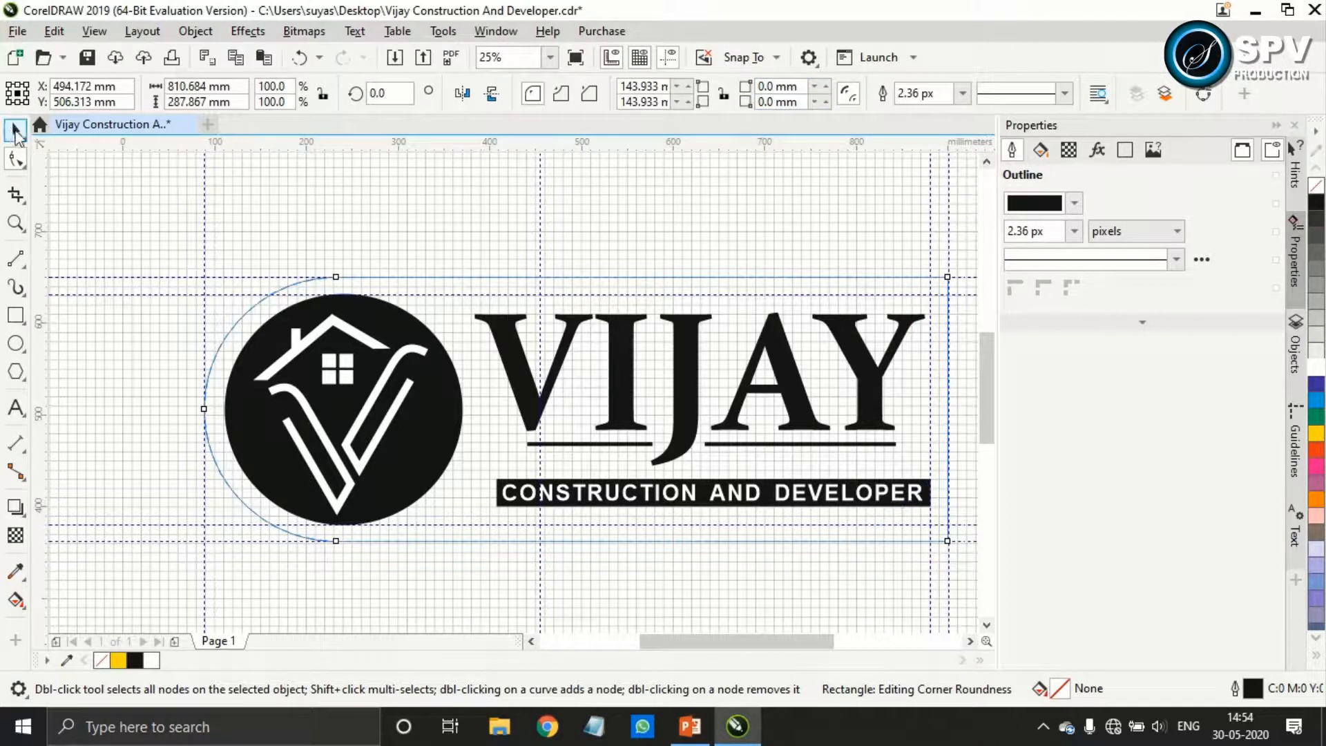
Fill the half-rounded panel white, remove its outline and send it to the back of the page
{"action": "left_click", "coordinate": [1316, 370]}
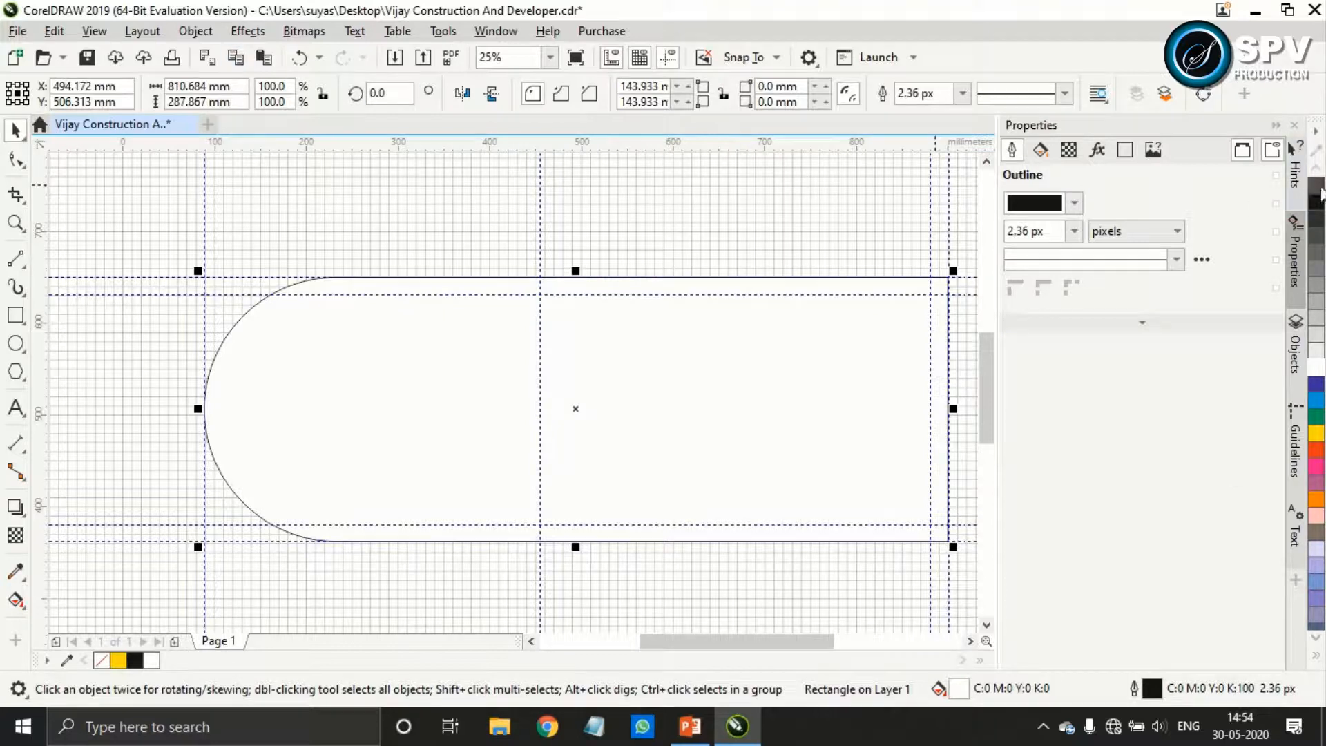
{"action": "right_click", "coordinate": [1318, 188]}
{"action": "left_click", "coordinate": [196, 31]}
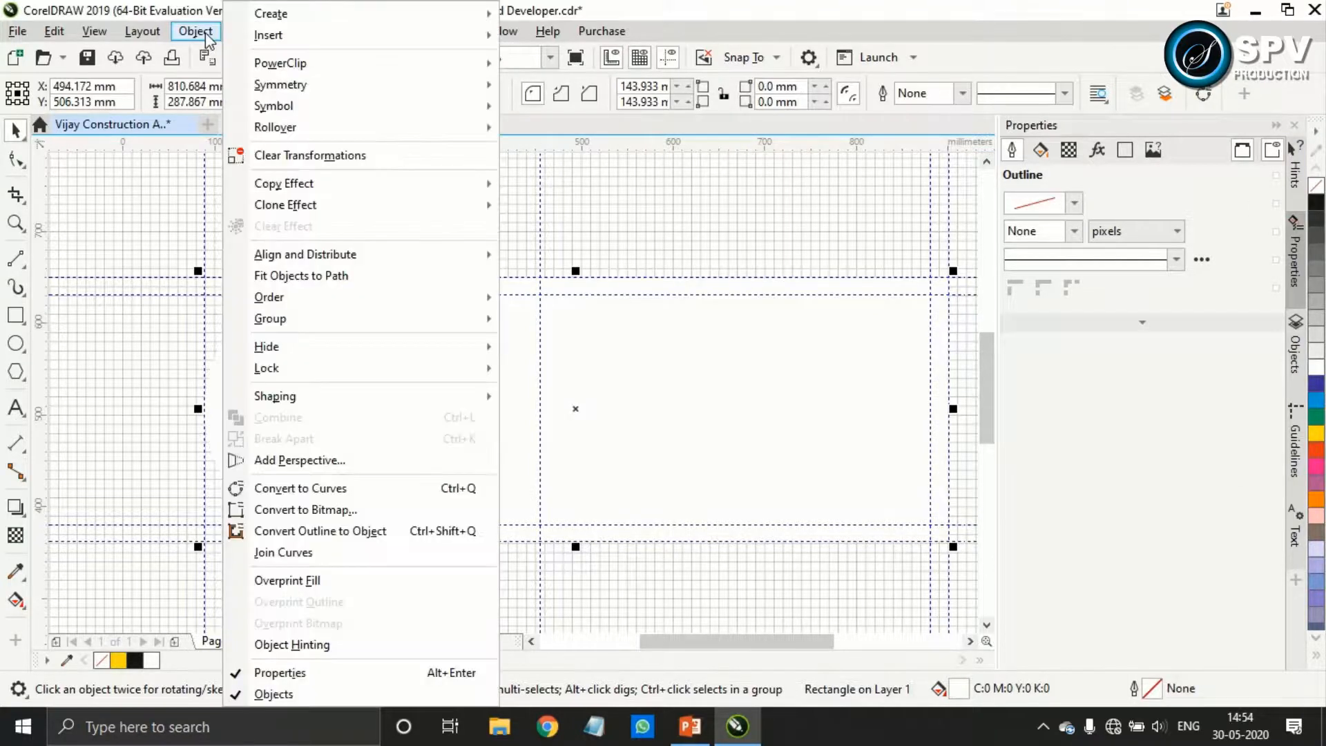
{"action": "mouse_move", "coordinate": [448, 297]}
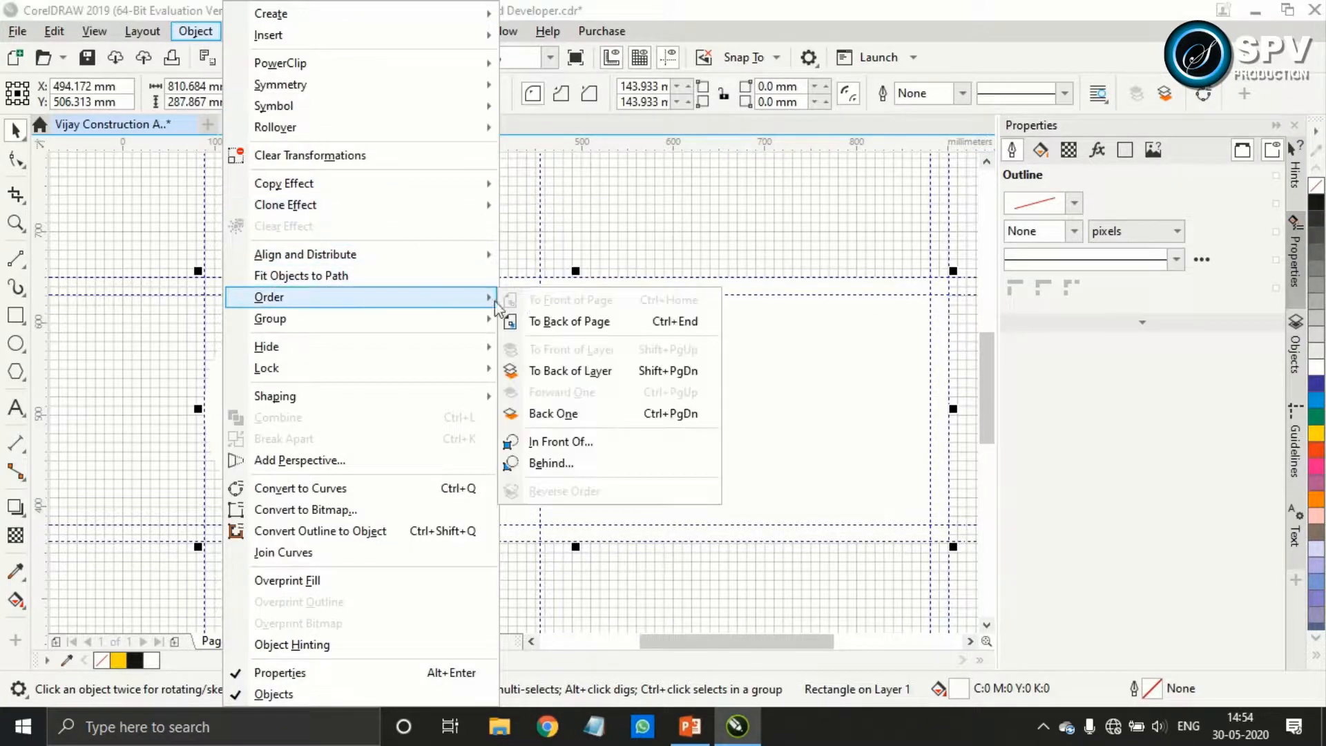
{"action": "left_click", "coordinate": [562, 319]}
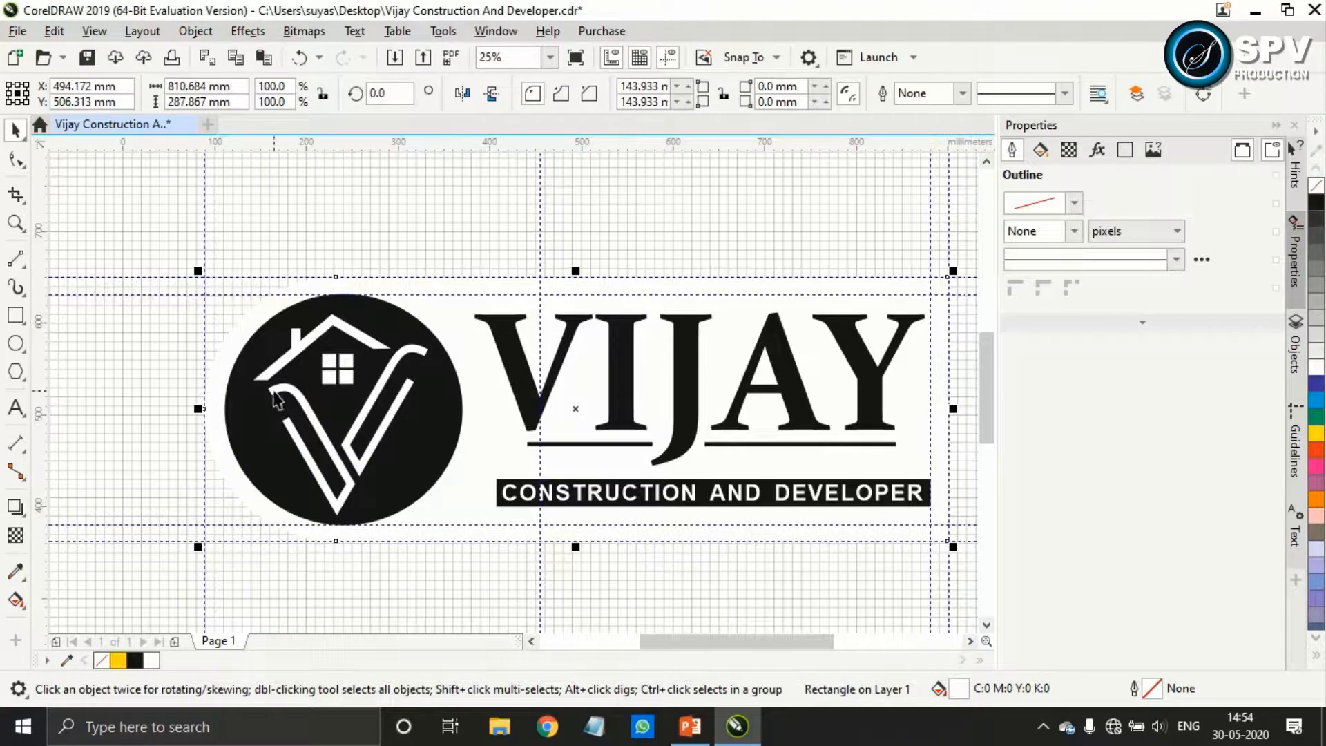
Add a drop shadow to the white panel, offset about 15 mm right and 15 mm down, and hide the document grid
{"action": "left_click", "coordinate": [15, 507]}
{"action": "left_click_drag", "start_coordinate": [575, 409], "coordinate": [721, 556]}
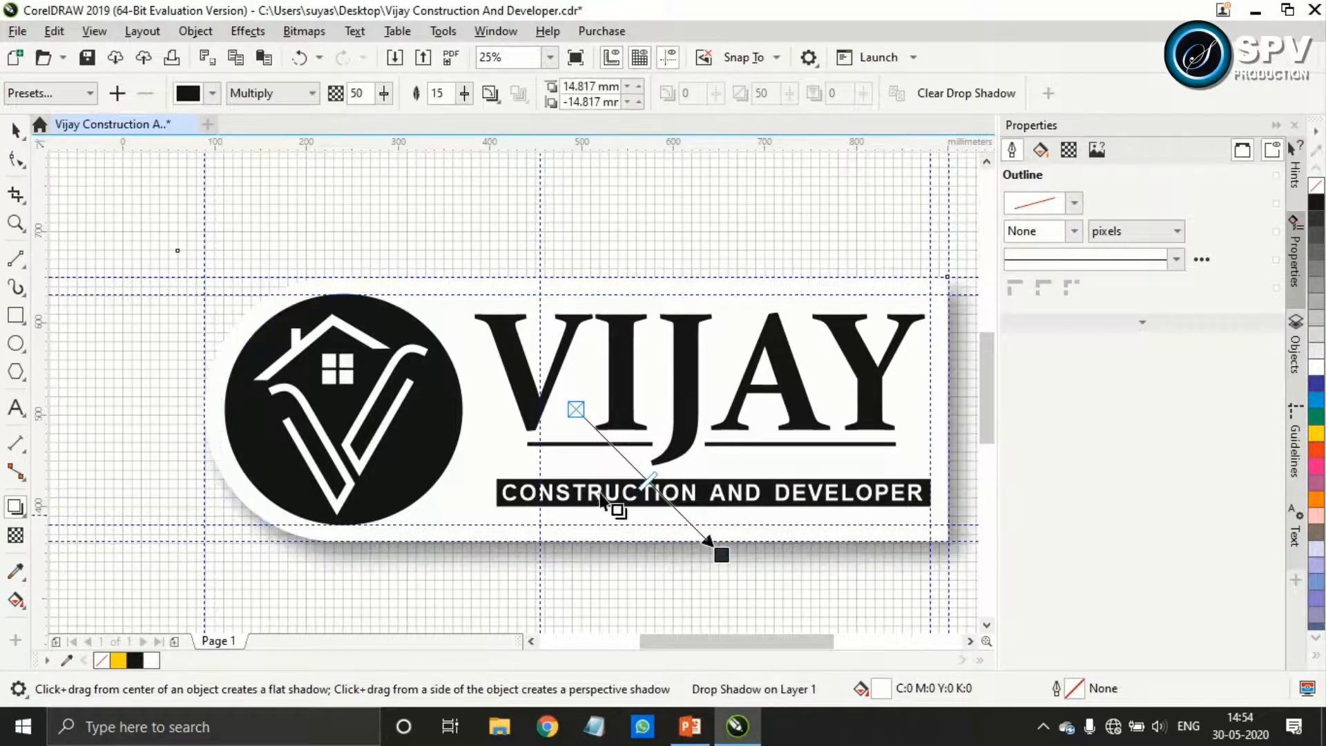
{"action": "left_click", "coordinate": [639, 58]}
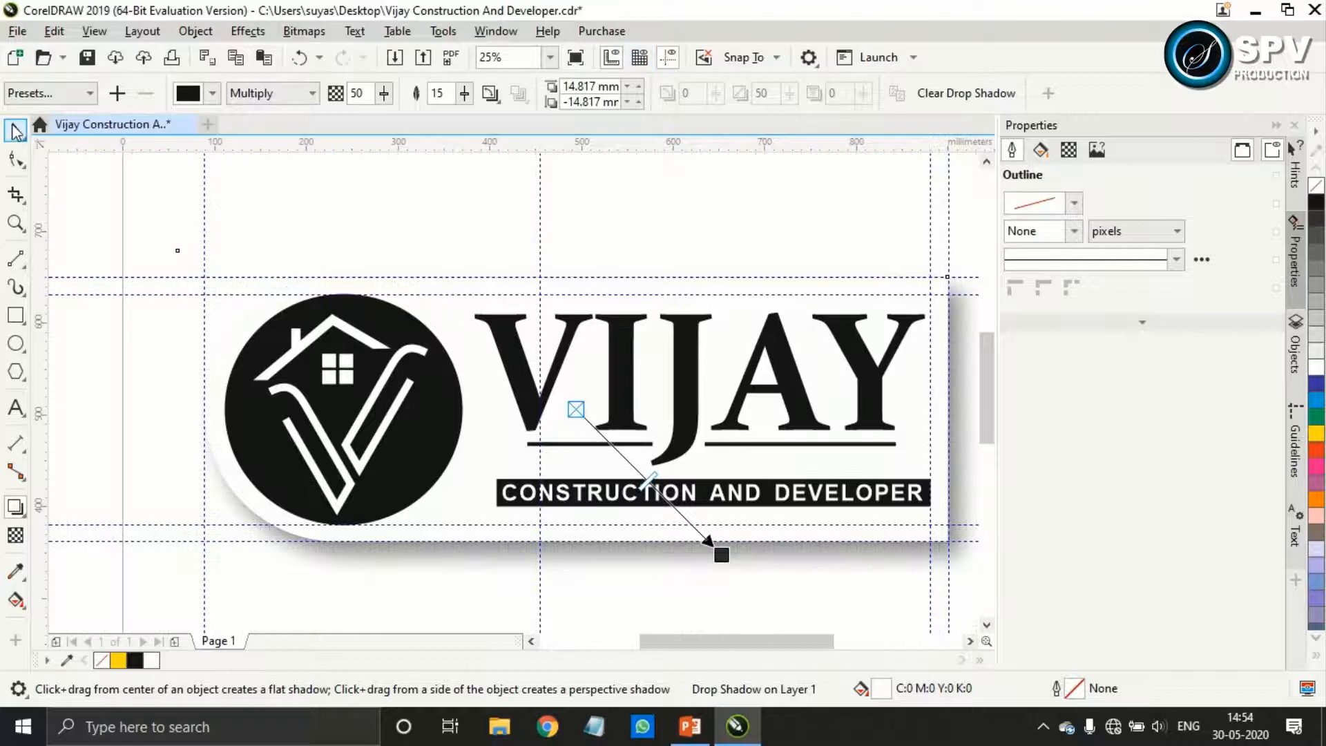
{"action": "left_click", "coordinate": [16, 129]}
{"action": "left_click", "coordinate": [202, 207]}
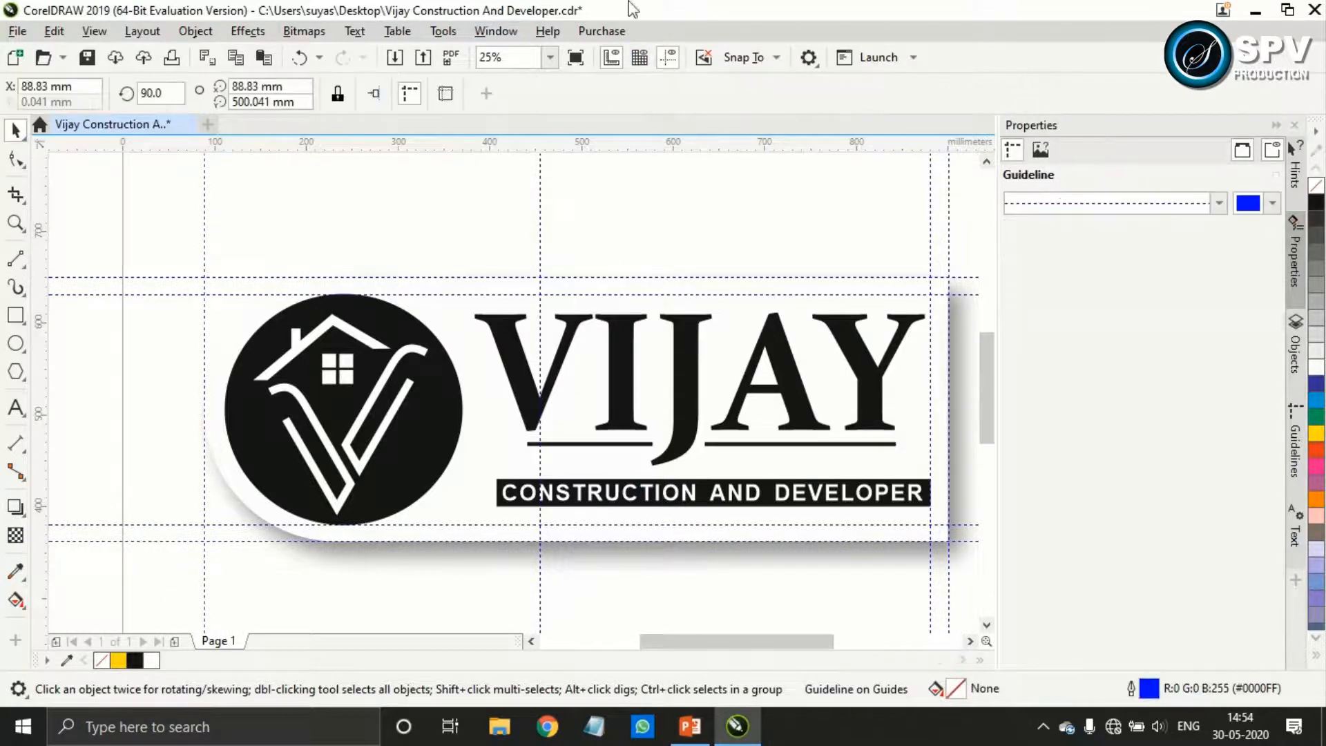
{"action": "mouse_move", "coordinate": [632, 9]}
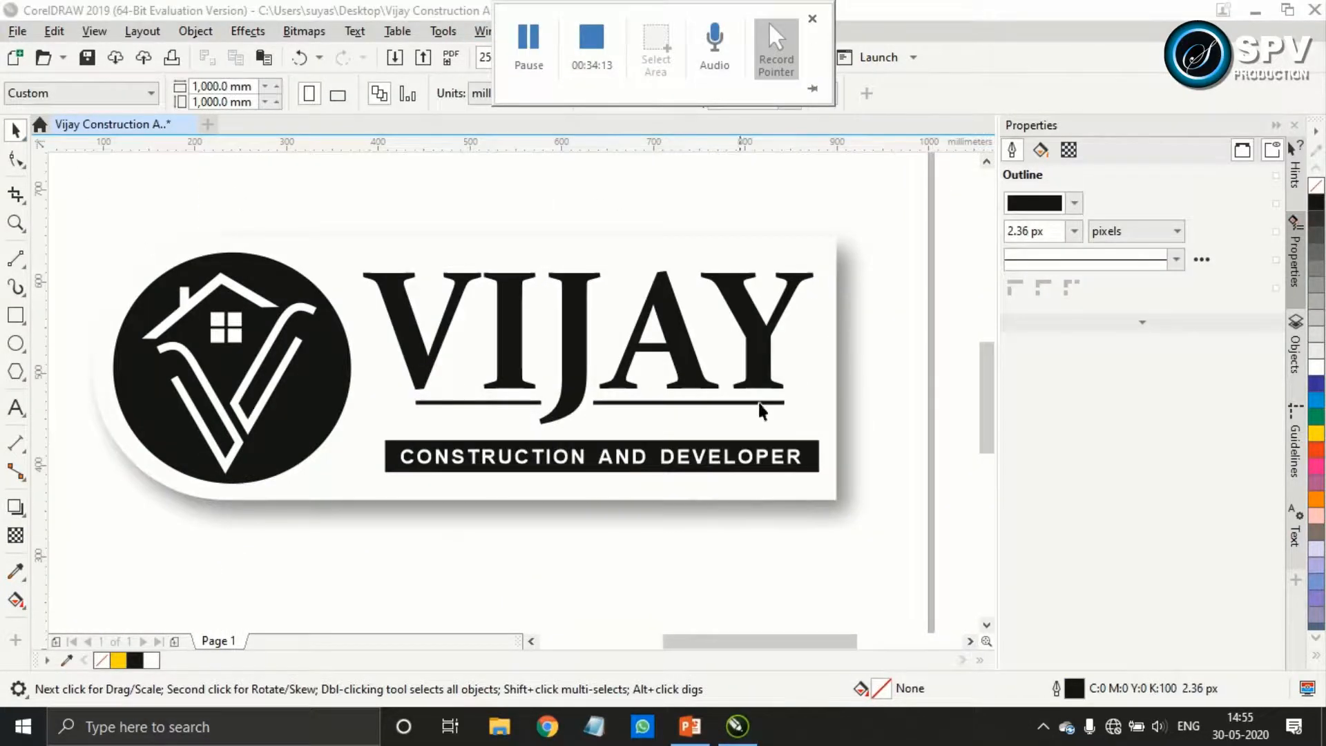
Group the CONSTRUCTION AND DEVELOPER text with its black bar and nudge the group down to about Y 409 mm
{"action": "left_click", "coordinate": [708, 463]}
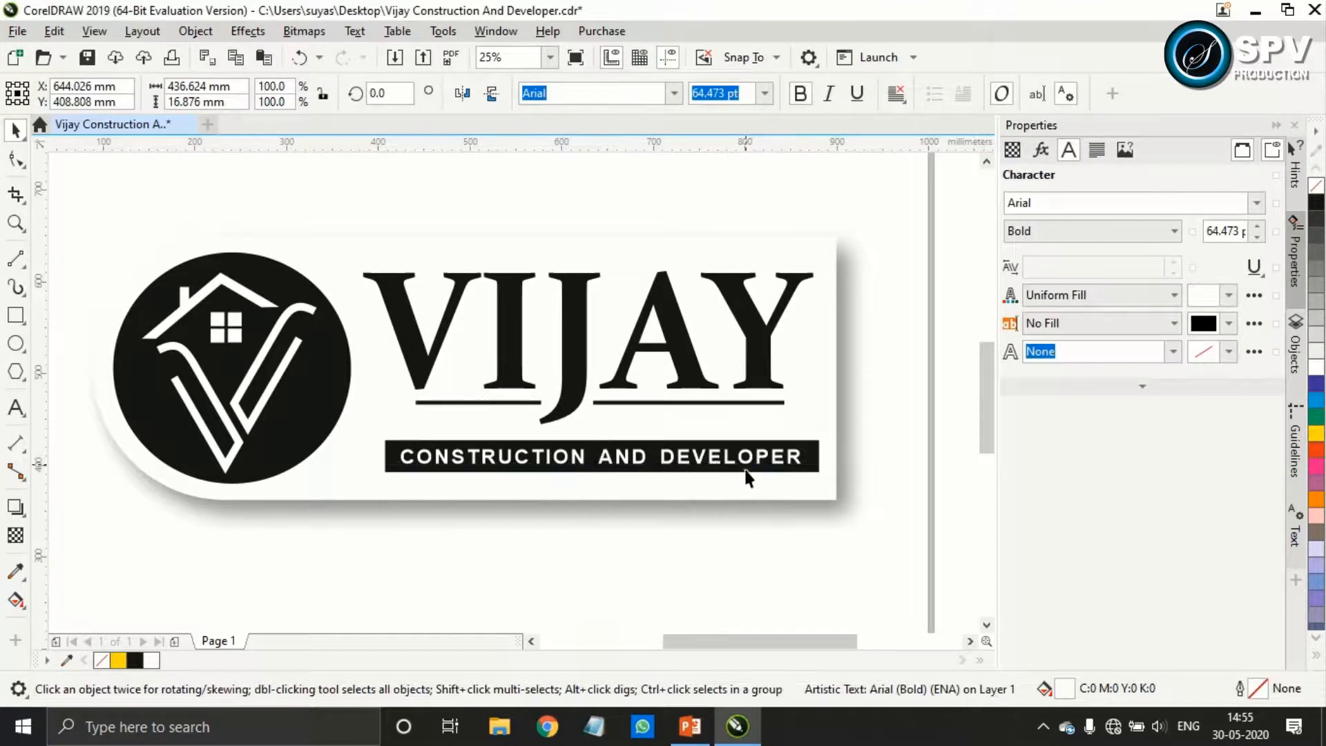
{"action": "key", "text": "Escape"}
{"action": "scroll", "coordinate": [711, 463], "scroll_direction": "up", "scroll_amount": 1}
{"action": "left_click", "coordinate": [692, 466]}
{"action": "left_click", "coordinate": [674, 423], "text": "shift"}
{"action": "key", "text": "ctrl+g"}
{"action": "key", "text": "Down"}
{"action": "key", "text": "Down"}
{"action": "key", "text": "Down"}
{"action": "key", "text": "Down"}
{"action": "key", "text": "Down"}
{"action": "key", "text": "Down"}
{"action": "key", "text": "Down"}
{"action": "key", "text": "Down"}
{"action": "key", "text": "Down"}
{"action": "key", "text": "Down"}
{"action": "key", "text": "Down"}
{"action": "key", "text": "Down"}
{"action": "key", "text": "Down"}
{"action": "key", "text": "Down"}
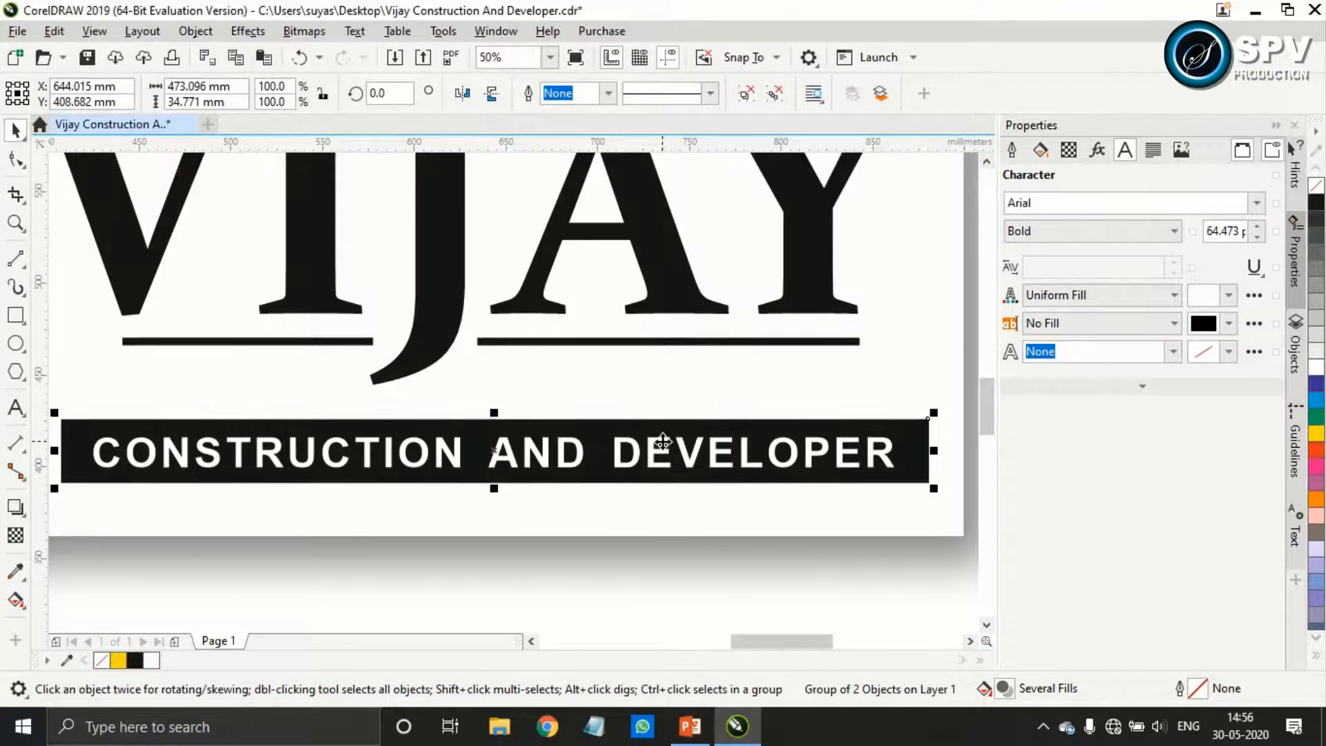
{"action": "scroll", "coordinate": [663, 441], "scroll_direction": "down", "scroll_amount": 2}
{"action": "left_click", "coordinate": [951, 435]}
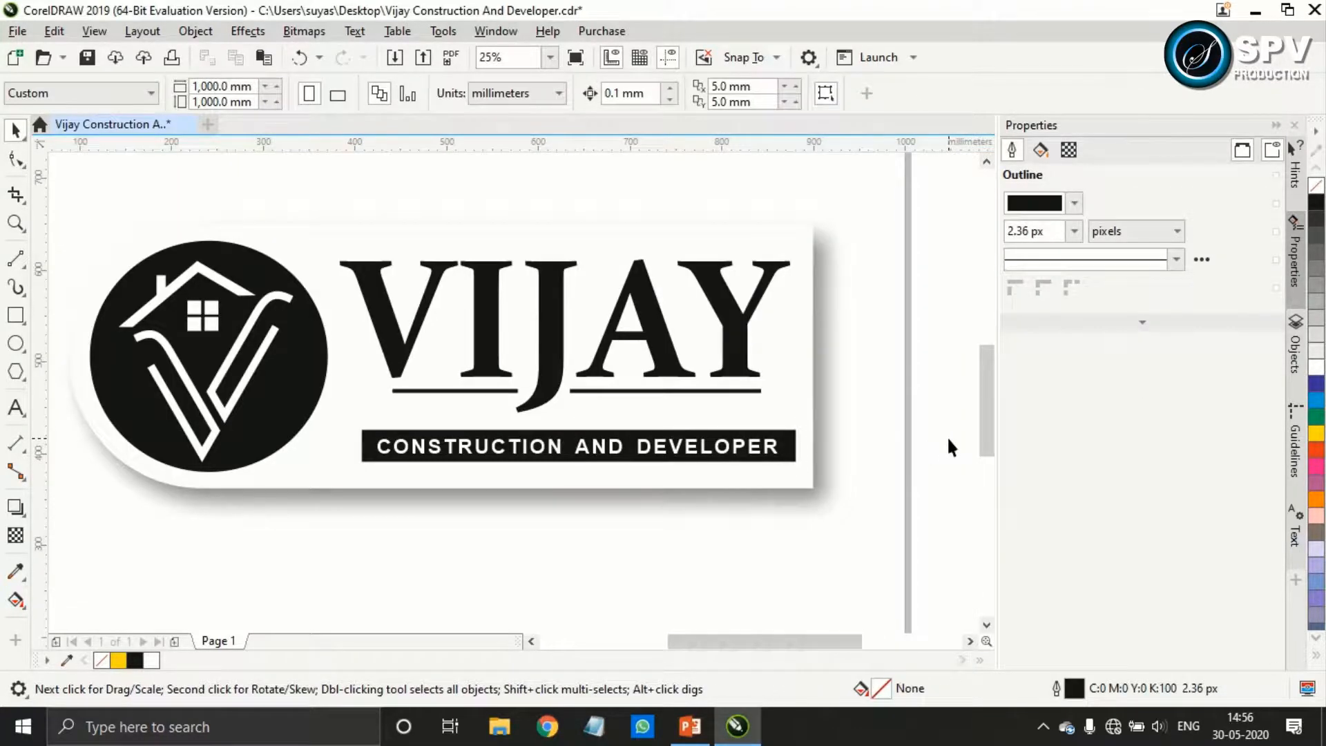
Fine-tune the horizontal position of the VIJAY and tagline groups together between the badge and the white panel's straight edge
{"action": "left_click", "coordinate": [710, 456]}
{"action": "left_click", "coordinate": [667, 352], "text": "shift"}
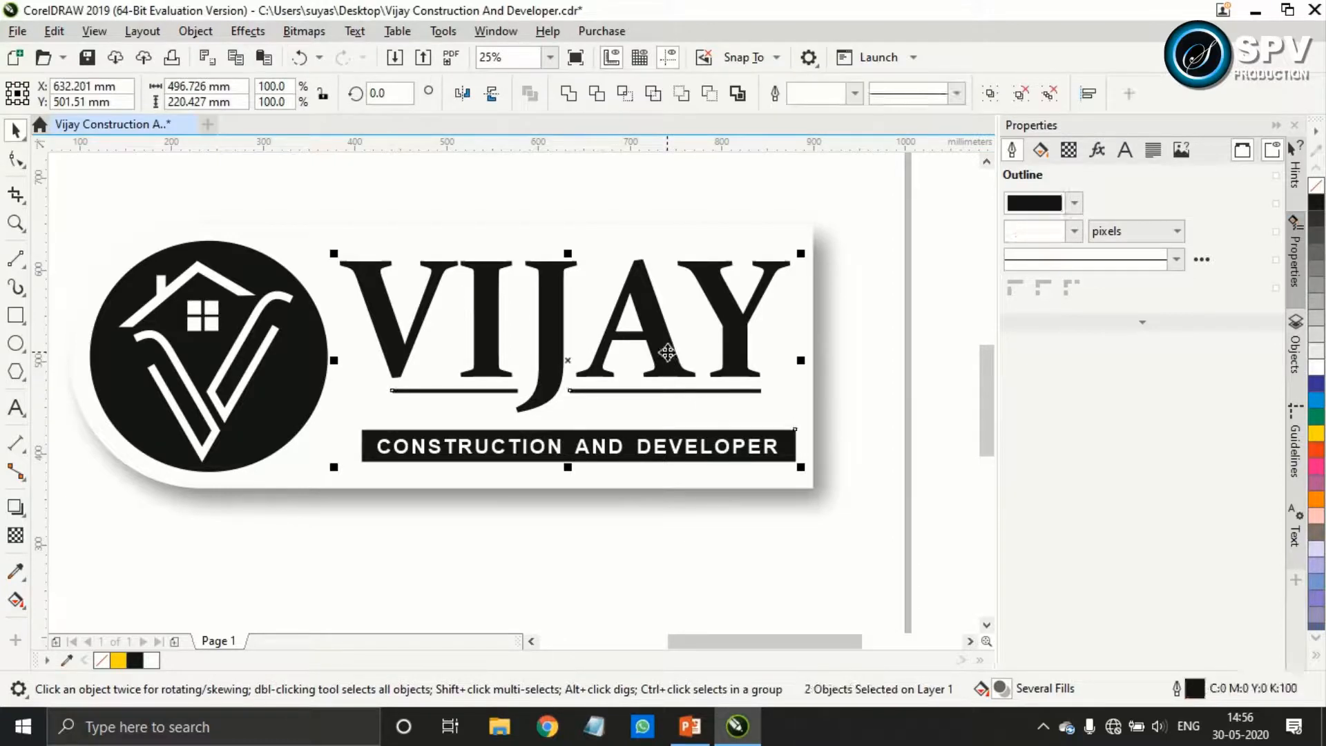
{"action": "key", "text": "Left"}
{"action": "key", "text": "Left"}
{"action": "key", "text": "Left"}
{"action": "key", "text": "Left"}
{"action": "key", "text": "Left"}
{"action": "key", "text": "Left"}
{"action": "key", "text": "Left"}
{"action": "key", "text": "Left"}
{"action": "key", "text": "Left"}
{"action": "key", "text": "Left"}
{"action": "key", "text": "Left"}
{"action": "key", "text": "Left"}
{"action": "key", "text": "Left"}
{"action": "key", "text": "Left"}
{"action": "key", "text": "Left"}
{"action": "key", "text": "Left"}
{"action": "key", "text": "Left"}
{"action": "key", "text": "Left"}
{"action": "key", "text": "Left"}
{"action": "key", "text": "Left"}
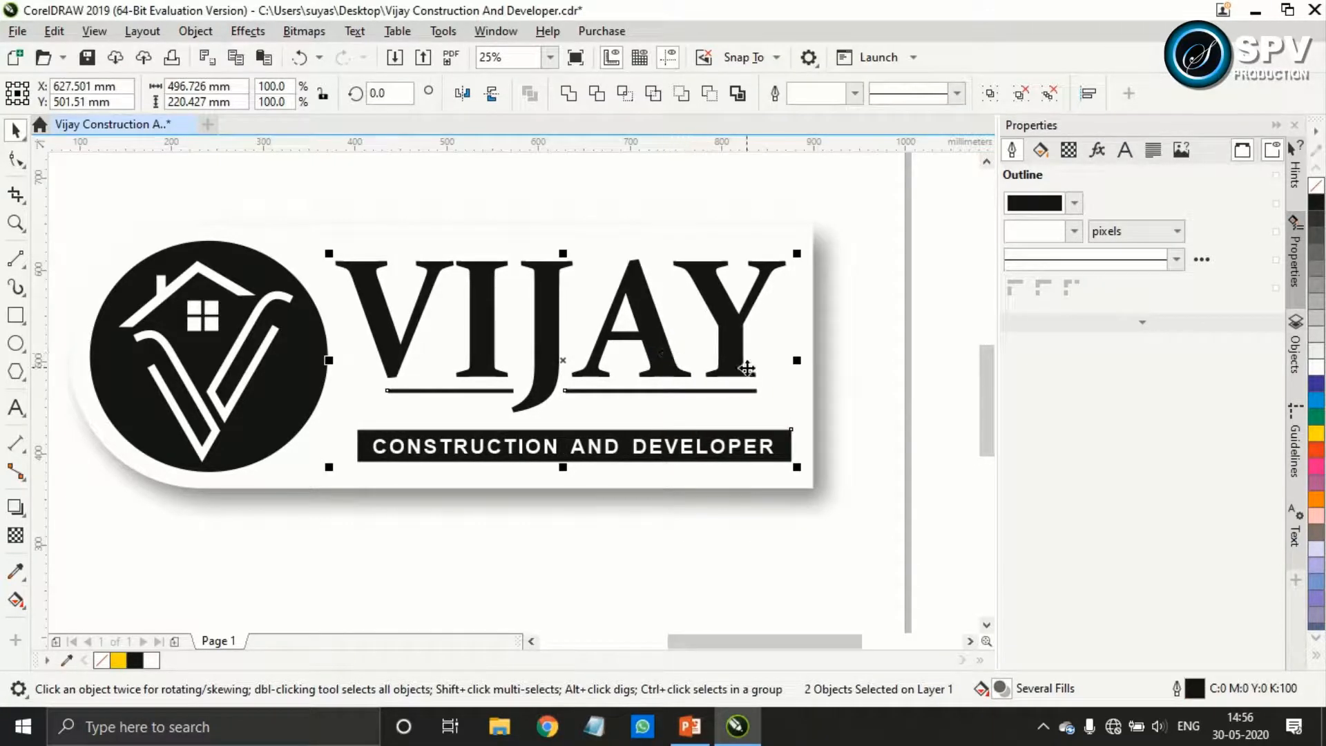
{"action": "key", "text": "Right"}
{"action": "key", "text": "Right"}
{"action": "key", "text": "Right"}
{"action": "key", "text": "Right"}
{"action": "key", "text": "Right"}
{"action": "key", "text": "Right"}
{"action": "left_click", "coordinate": [948, 463]}
{"action": "scroll", "coordinate": [708, 442], "scroll_direction": "down", "scroll_amount": 1}
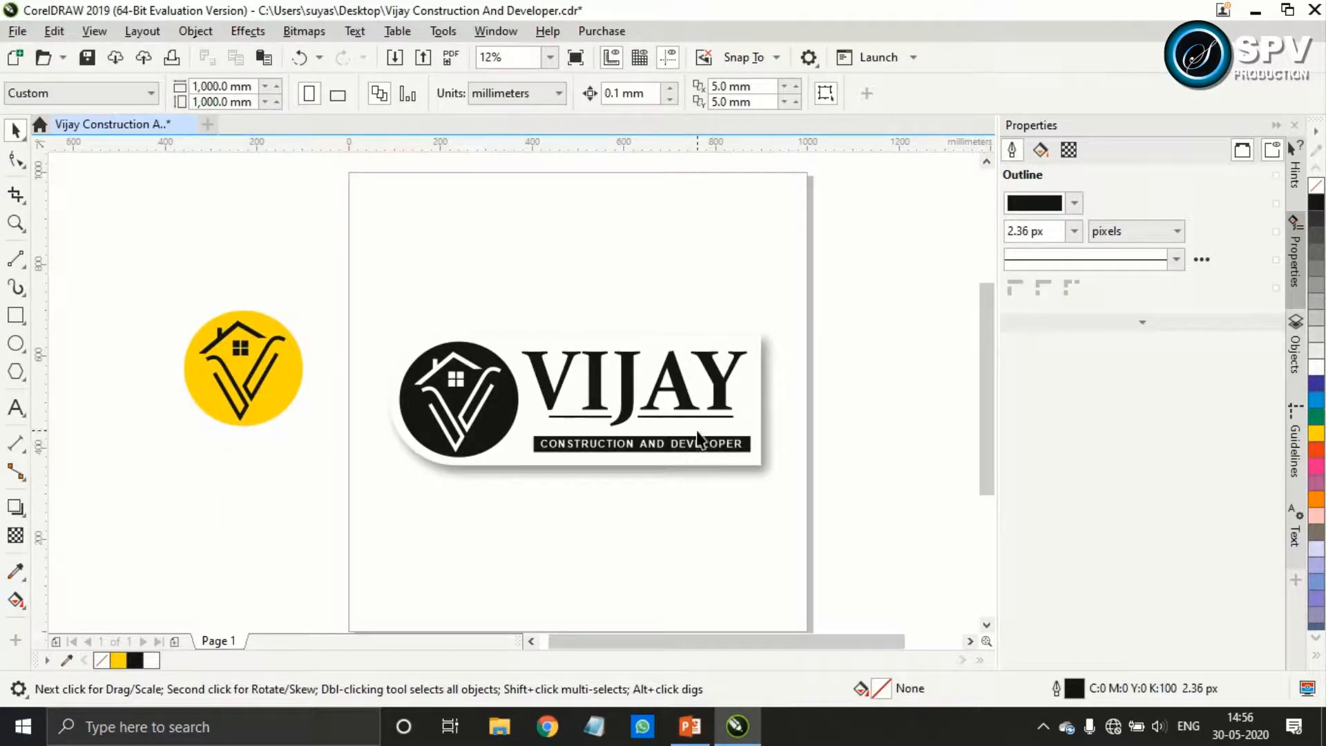
{"action": "scroll", "coordinate": [172, 347], "scroll_direction": "up", "scroll_amount": 1}
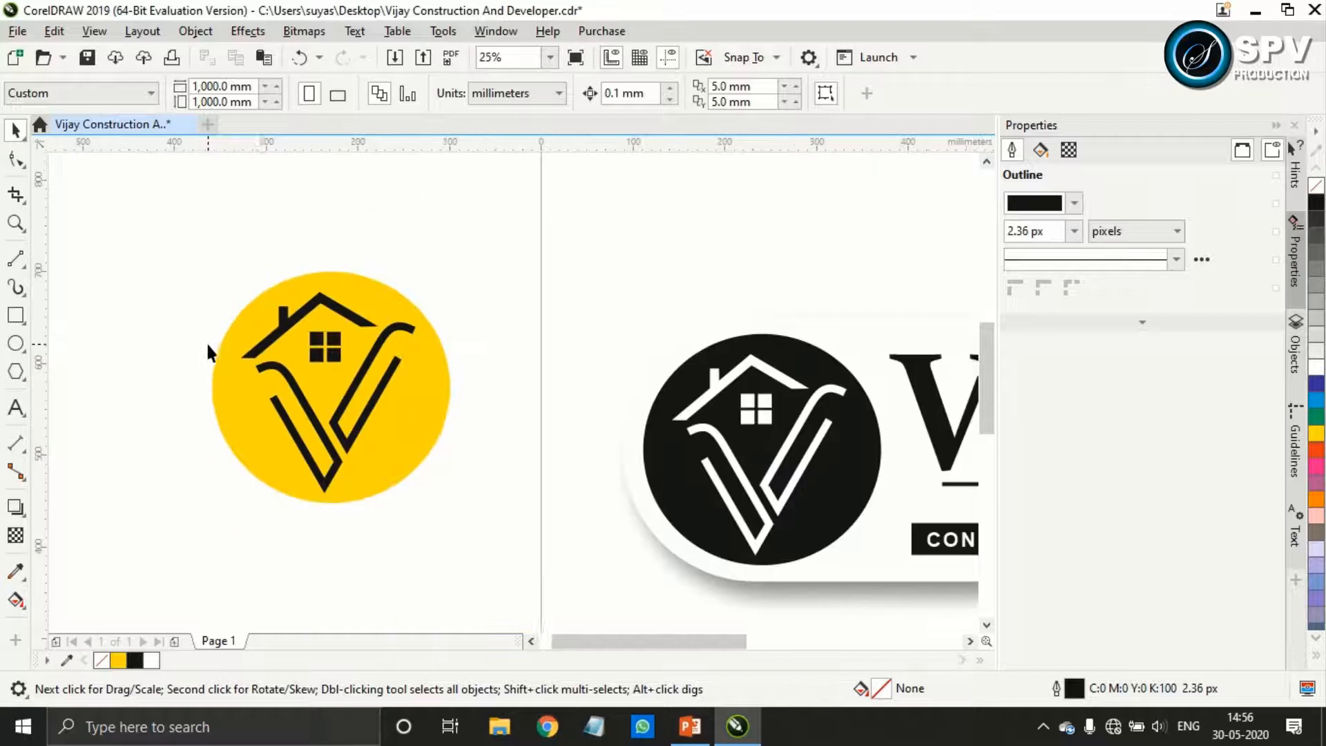
Cut the black house mark out of the yellow circle and move the resulting badge onto the page above the VIJAY panel
{"action": "left_click", "coordinate": [424, 408]}
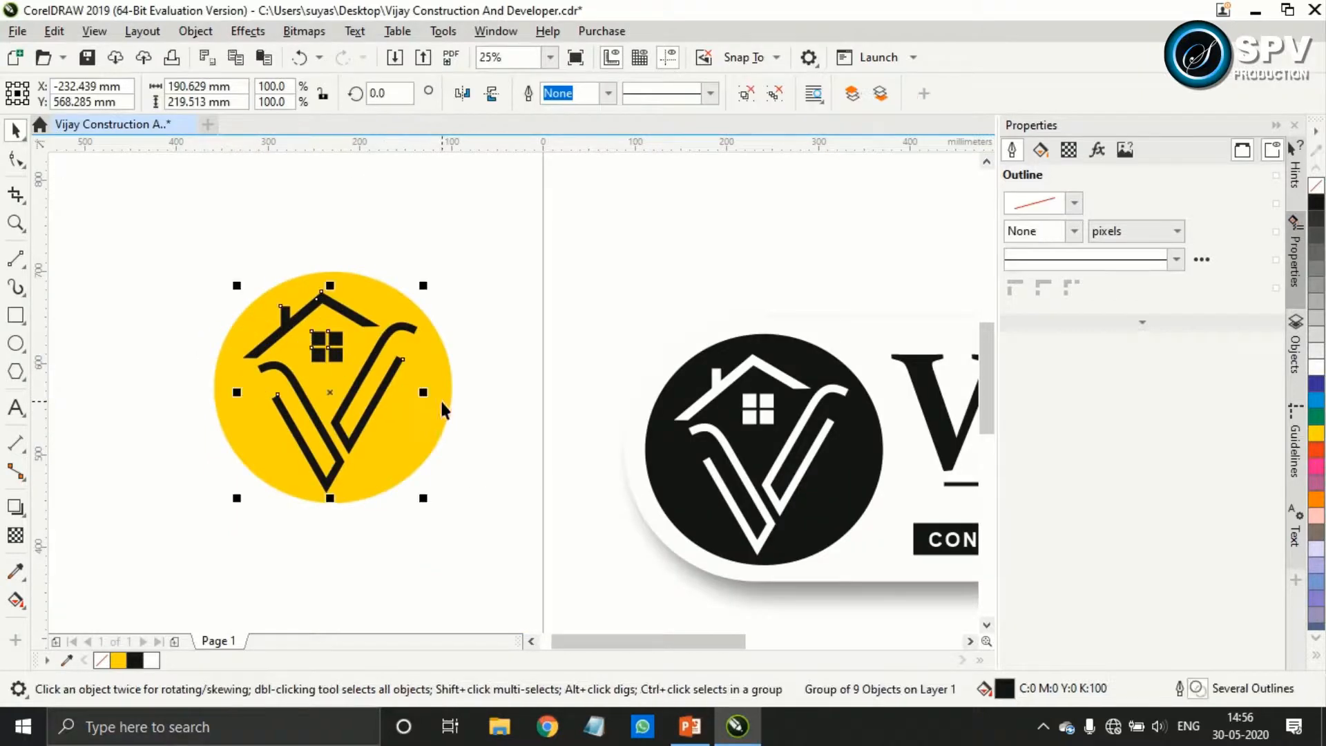
{"action": "left_click", "coordinate": [440, 399], "text": "shift"}
{"action": "left_click", "coordinate": [597, 95]}
{"action": "left_click", "coordinate": [493, 328]}
{"action": "left_click_drag", "start_coordinate": [336, 383], "coordinate": [736, 193]}
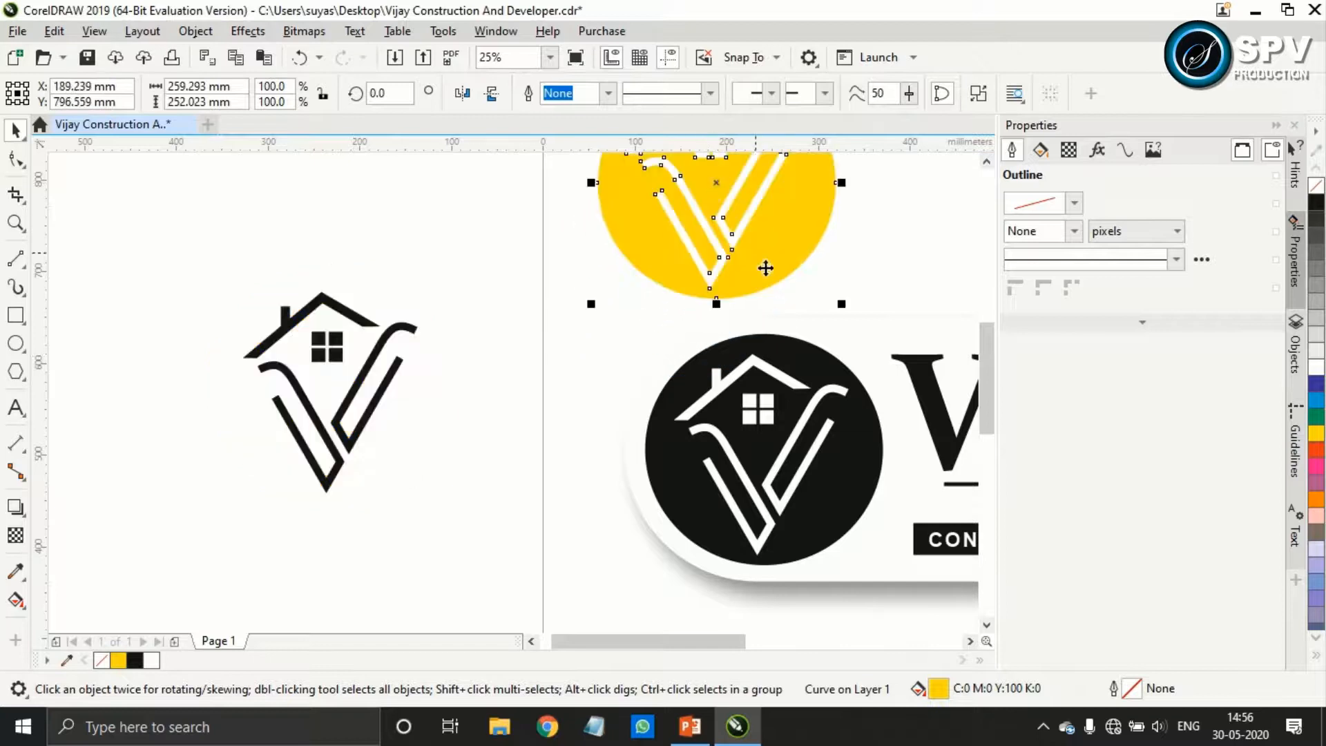
Group the complete VIJAY panel artwork and move it down to the lower part of the page
{"action": "scroll", "coordinate": [880, 256], "scroll_direction": "down", "scroll_amount": 2}
{"action": "left_click_drag", "start_coordinate": [835, 343], "coordinate": [583, 352]}
{"action": "left_click_drag", "start_coordinate": [878, 486], "coordinate": [403, 293]}
{"action": "key", "text": "ctrl+g"}
{"action": "left_click_drag", "start_coordinate": [646, 384], "coordinate": [643, 487]}
Enlarge the yellow badge to about 381 × 370 mm and place it above the panel at about X 514, Y 740 mm
{"action": "left_click", "coordinate": [493, 228]}
{"action": "left_click_drag", "start_coordinate": [494, 228], "coordinate": [648, 229]}
{"action": "left_click_drag", "start_coordinate": [725, 259], "coordinate": [699, 384]}
{"action": "left_click_drag", "start_coordinate": [708, 394], "coordinate": [719, 406]}
{"action": "left_click_drag", "start_coordinate": [624, 303], "coordinate": [621, 337]}
Apply a linear fountain fill to the yellow badge from upper right to lower left, with end colour C5 M0 Y66 K0
{"action": "scroll", "coordinate": [682, 356], "scroll_direction": "up", "scroll_amount": 1}
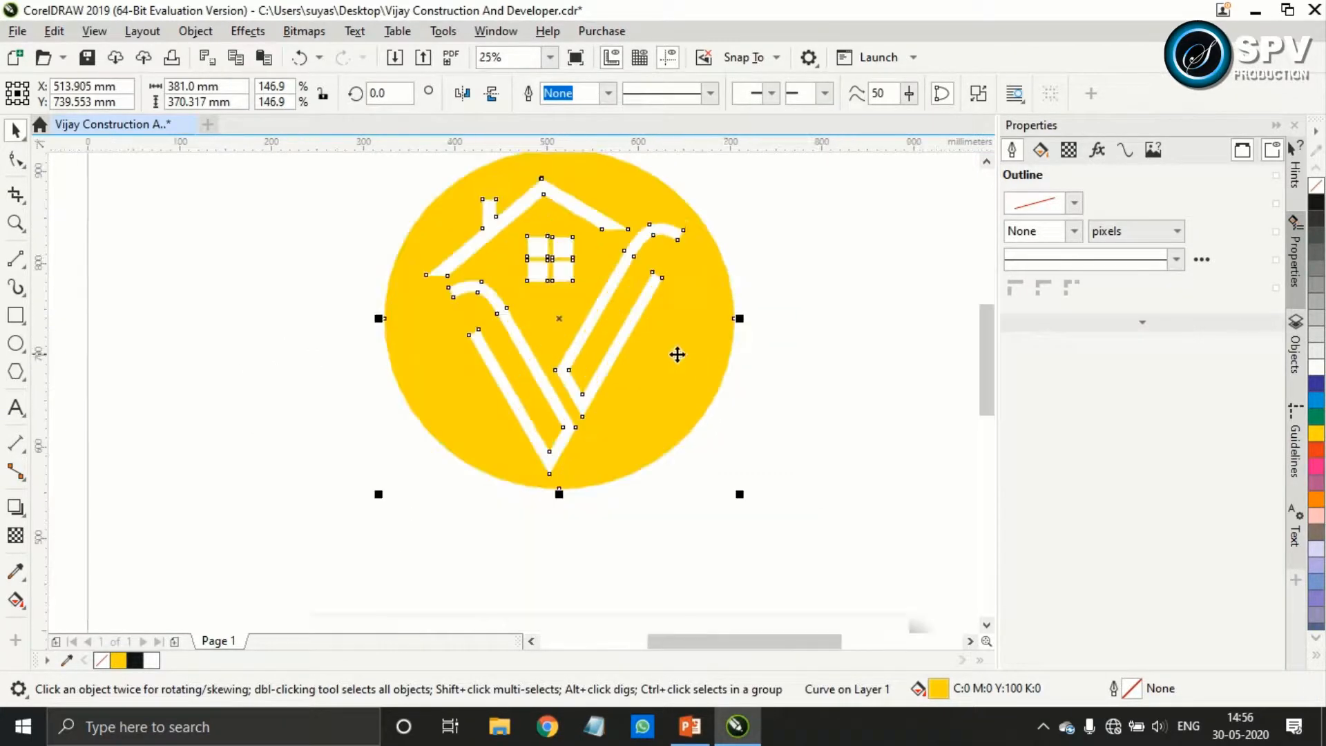
{"action": "left_click", "coordinate": [16, 600]}
{"action": "left_click_drag", "start_coordinate": [690, 275], "coordinate": [429, 395]}
{"action": "left_click", "coordinate": [429, 419]}
{"action": "left_click", "coordinate": [569, 380]}
{"action": "left_click", "coordinate": [711, 231]}
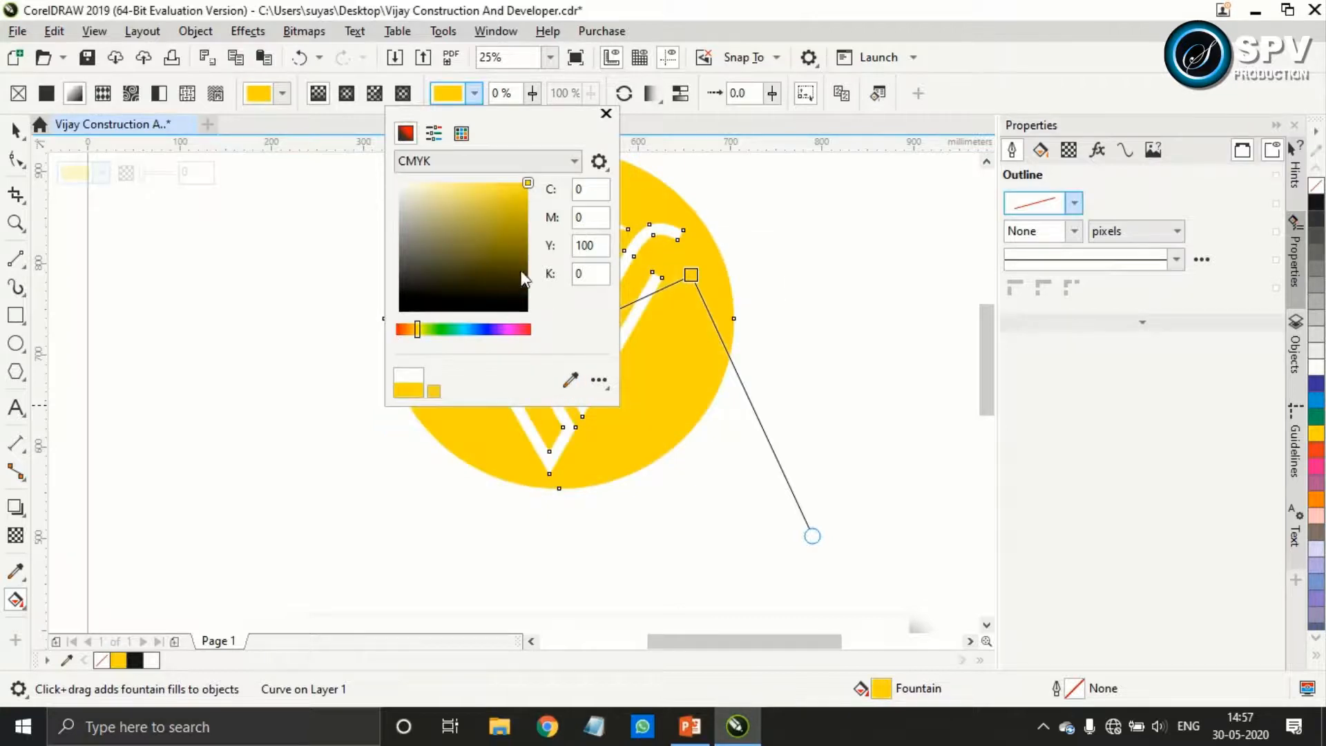
{"action": "left_click", "coordinate": [468, 185]}
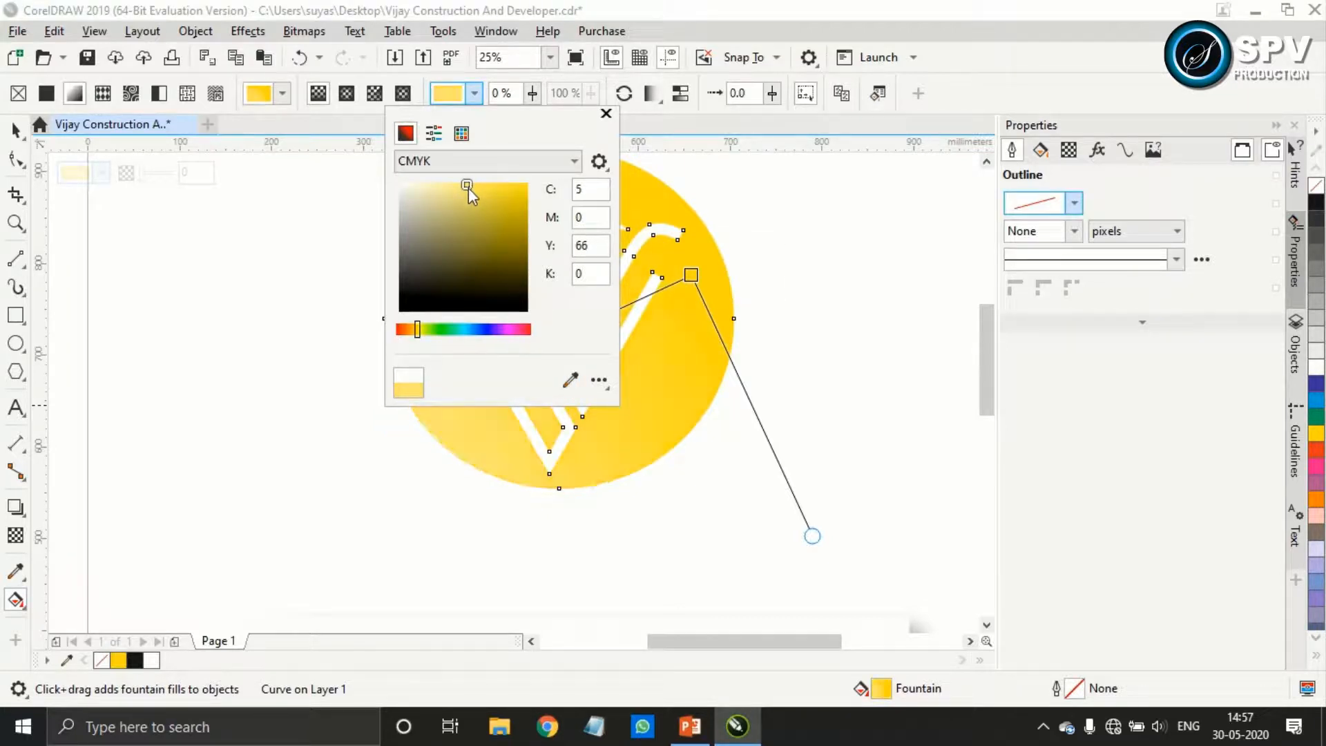
Try a warmer gradient end colour of C3 M8 Y64 K0, then sample the badge's own yellow for it
{"action": "left_click_drag", "start_coordinate": [419, 331], "coordinate": [414, 331]}
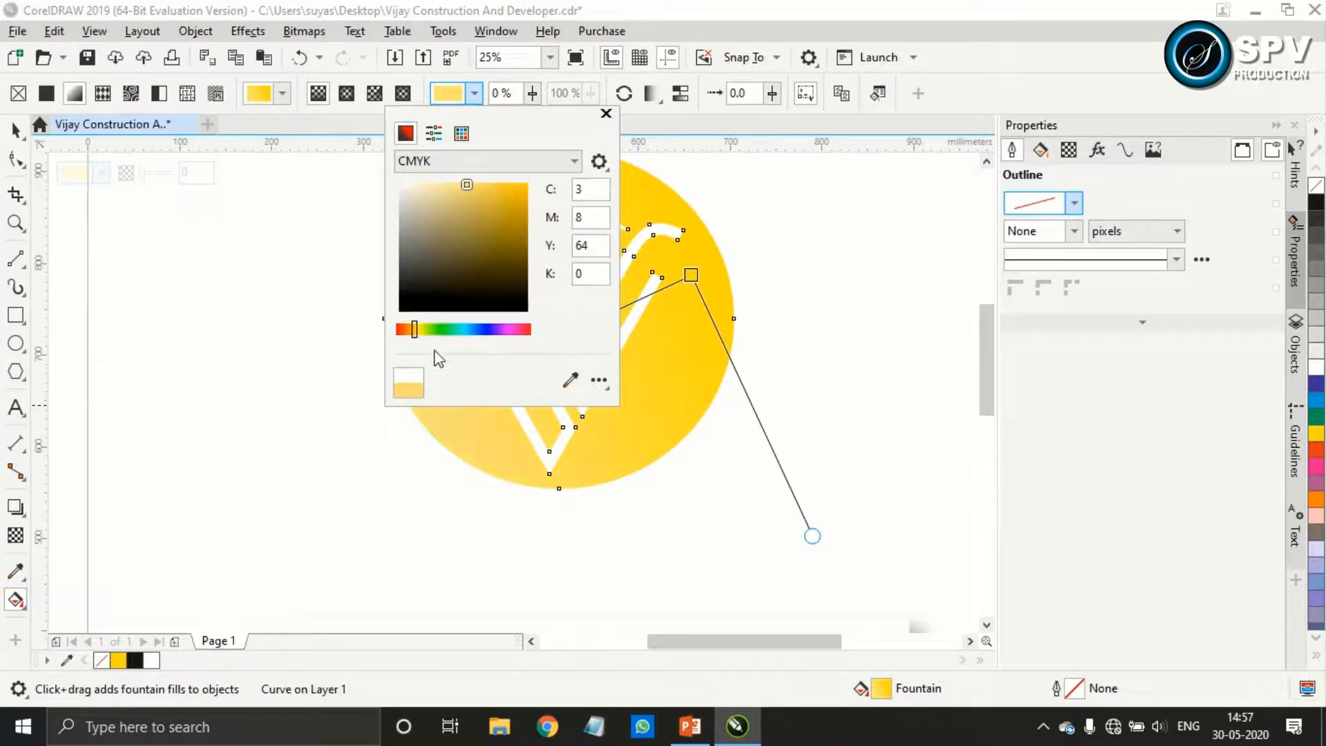
{"action": "left_click", "coordinate": [570, 380]}
{"action": "left_click", "coordinate": [696, 261]}
Return the gradient's end colour to C5 M0 Y66 K0 and deselect the badge
{"action": "left_click", "coordinate": [467, 185]}
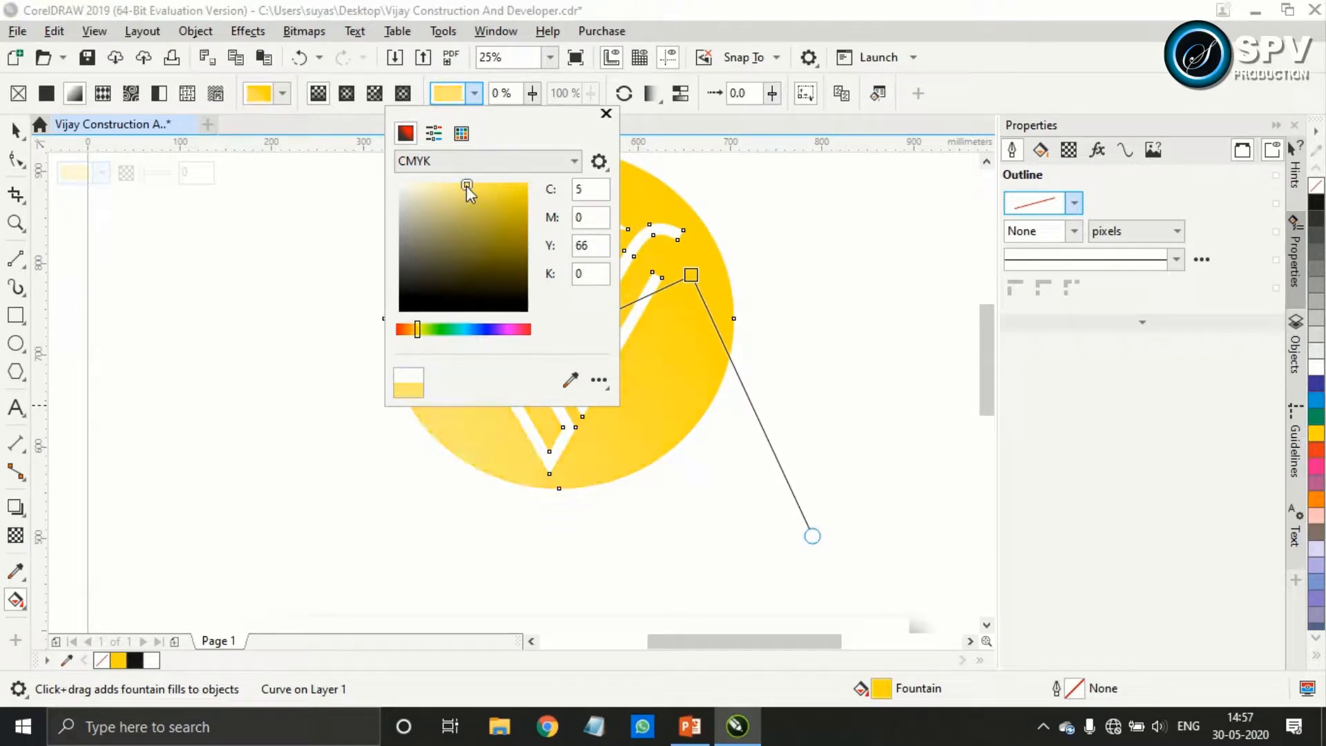
{"action": "left_click", "coordinate": [693, 284]}
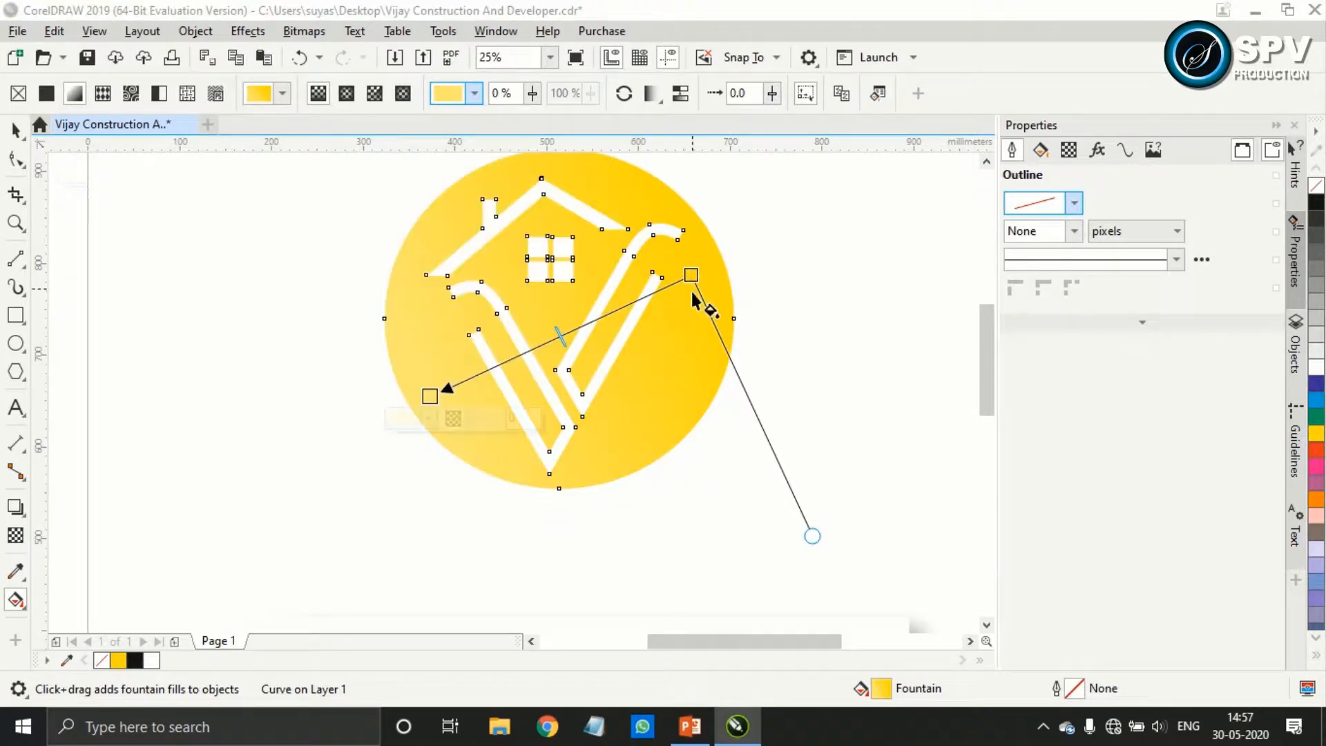
{"action": "left_click", "coordinate": [15, 129]}
{"action": "left_click", "coordinate": [201, 279]}
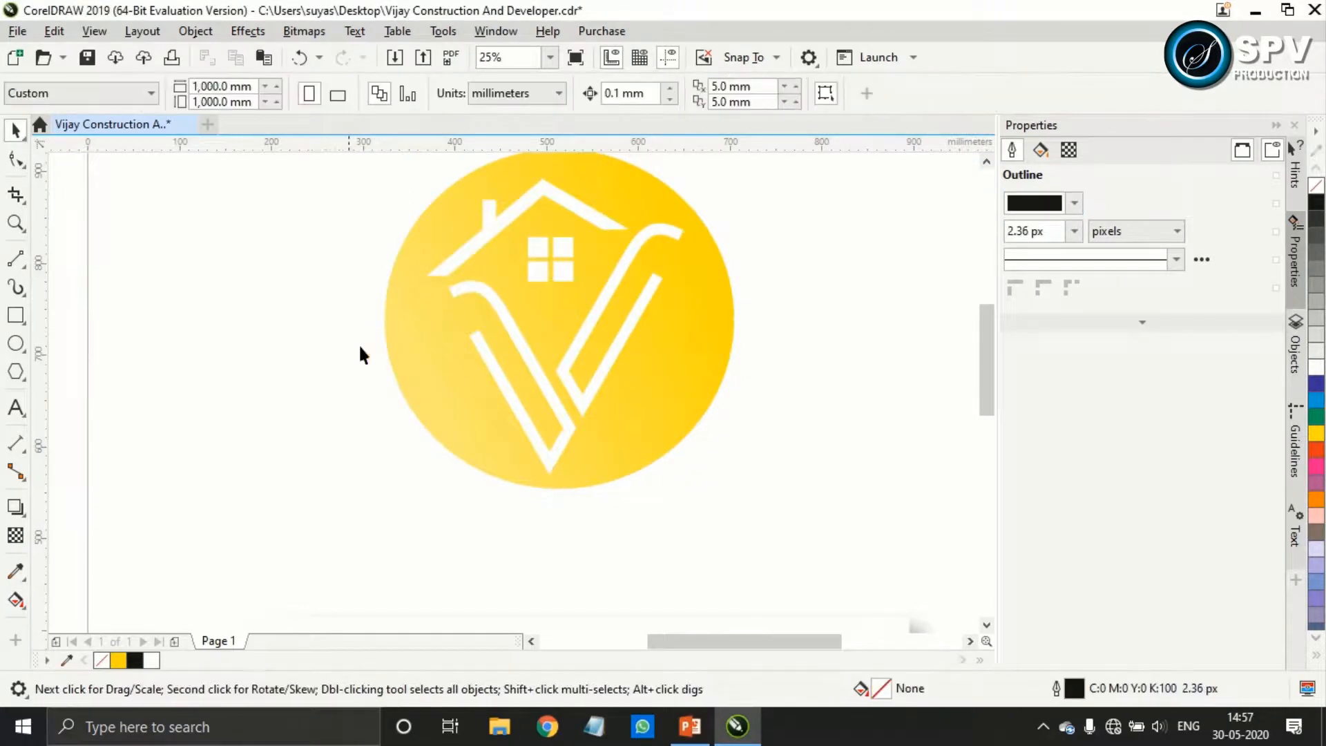
Try to export only the gradient badge to the desktop as the PDF Vijay Construction And Developer, replacing the existing file
{"action": "scroll", "coordinate": [380, 342], "scroll_direction": "down", "scroll_amount": 2}
{"action": "left_click_drag", "start_coordinate": [335, 219], "coordinate": [615, 446]}
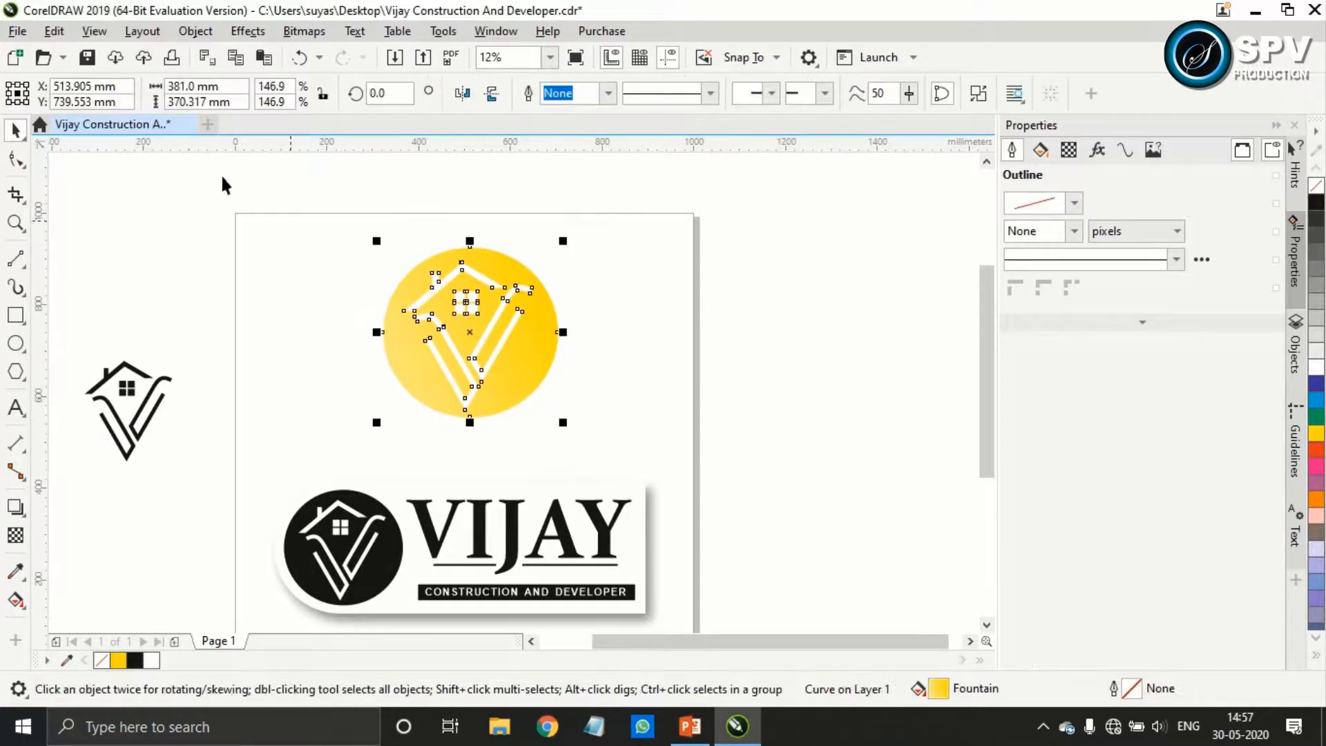
{"action": "left_click", "coordinate": [17, 31]}
{"action": "left_click", "coordinate": [101, 364]}
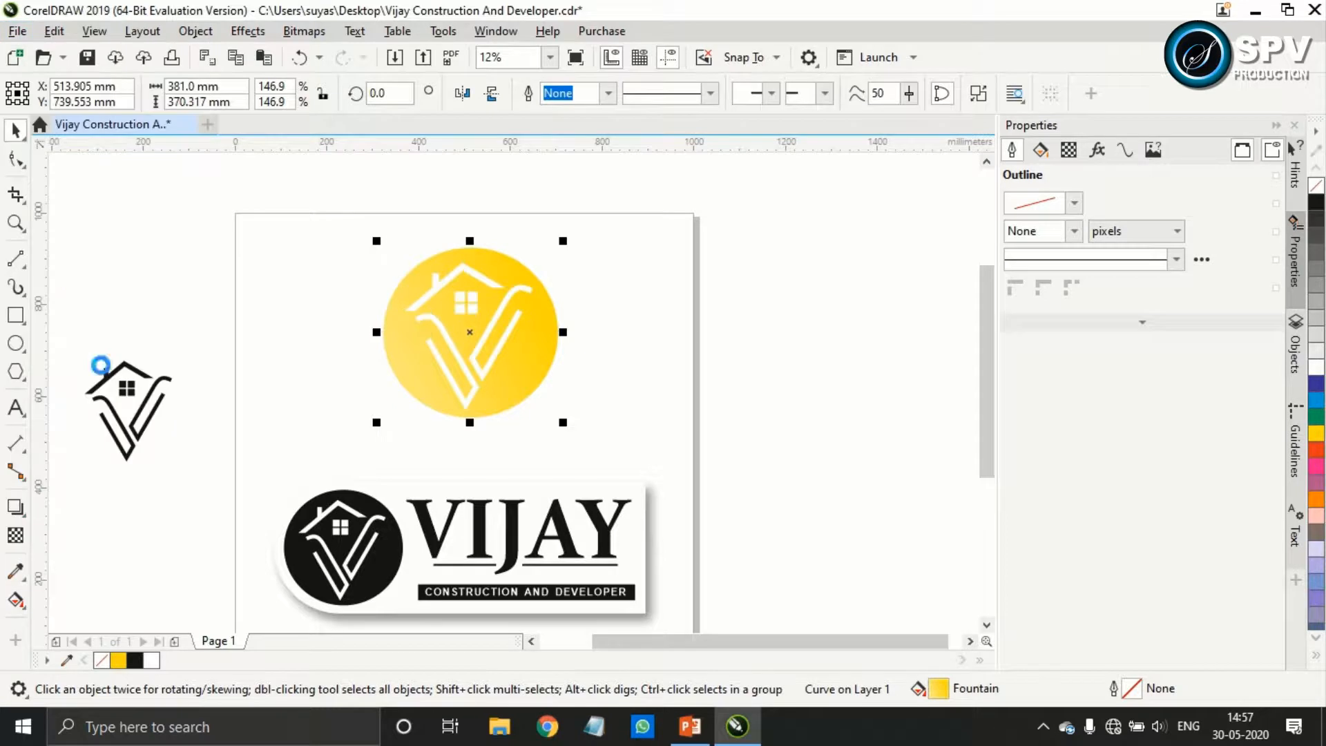
{"action": "left_click", "coordinate": [913, 245]}
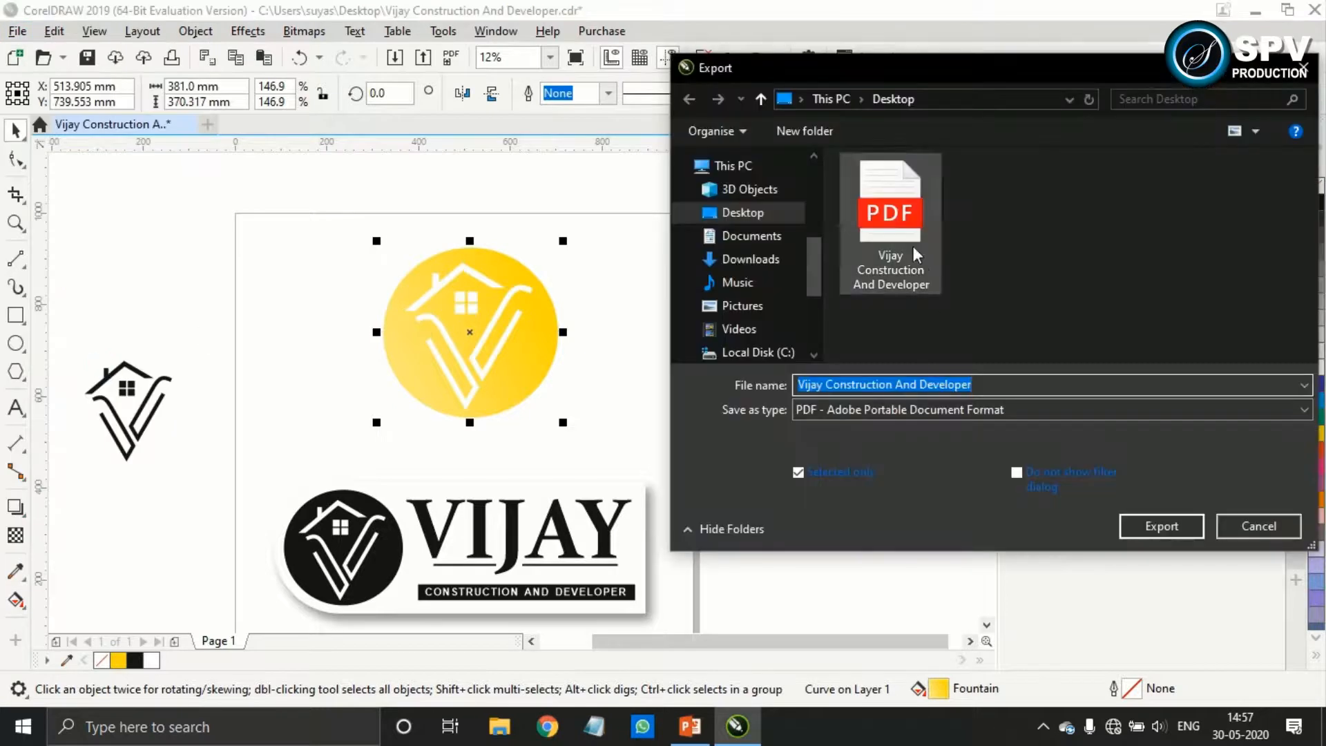
{"action": "left_click", "coordinate": [1167, 525]}
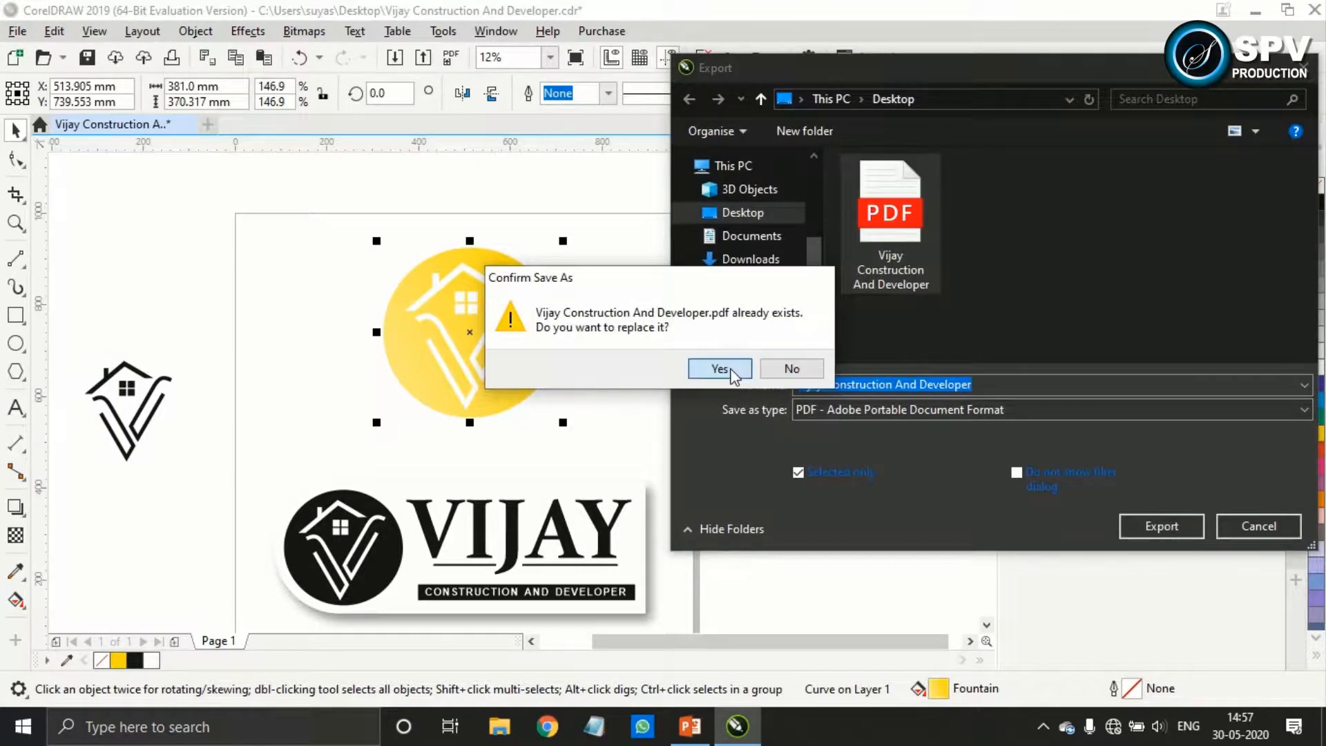
{"action": "left_click", "coordinate": [722, 365]}
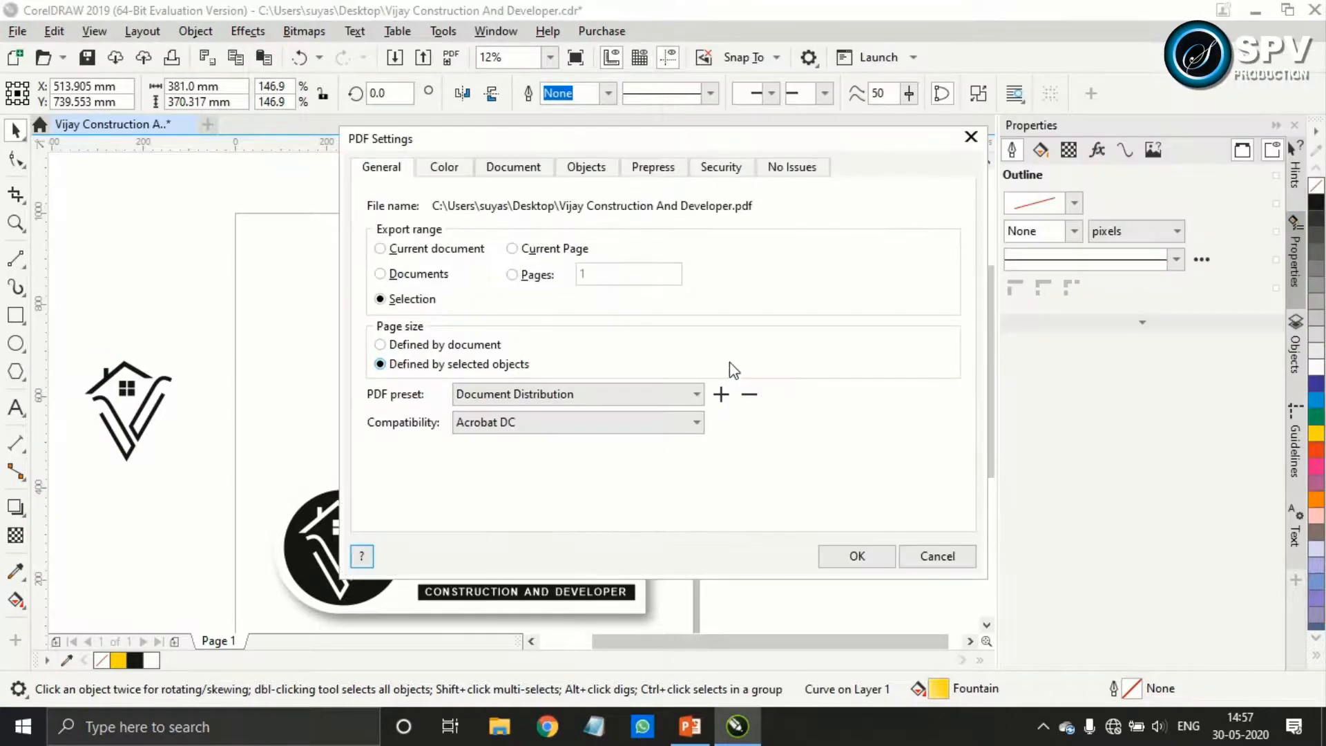
{"action": "left_click", "coordinate": [937, 557]}
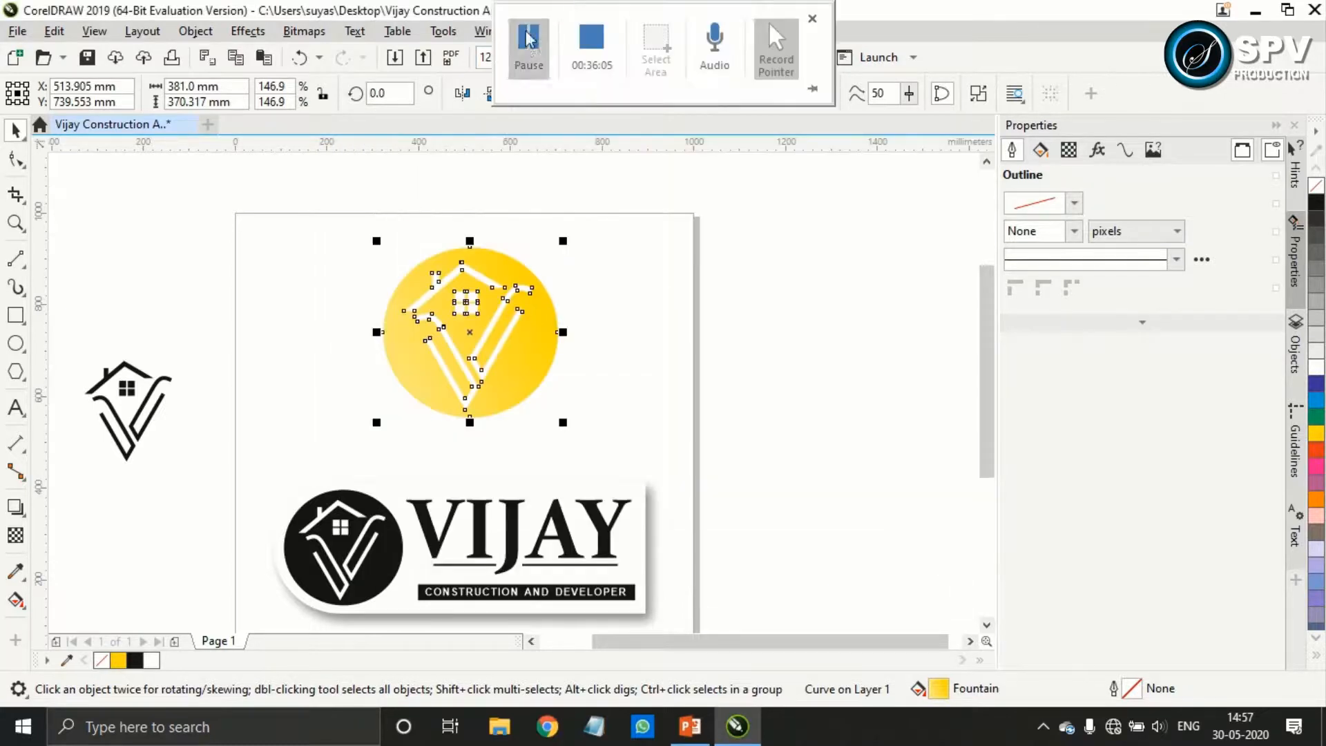
{"action": "left_click", "coordinate": [838, 251]}
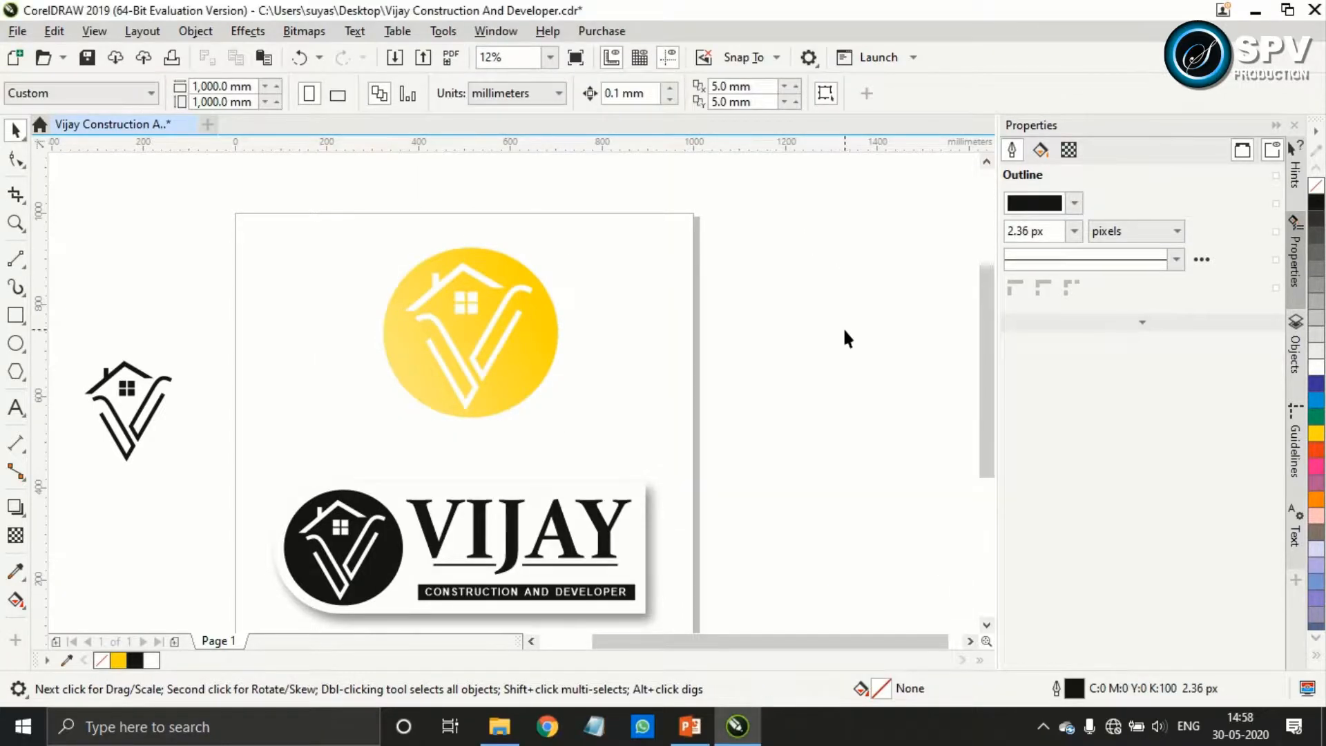
{"action": "left_click_drag", "start_coordinate": [738, 434], "coordinate": [764, 409]}
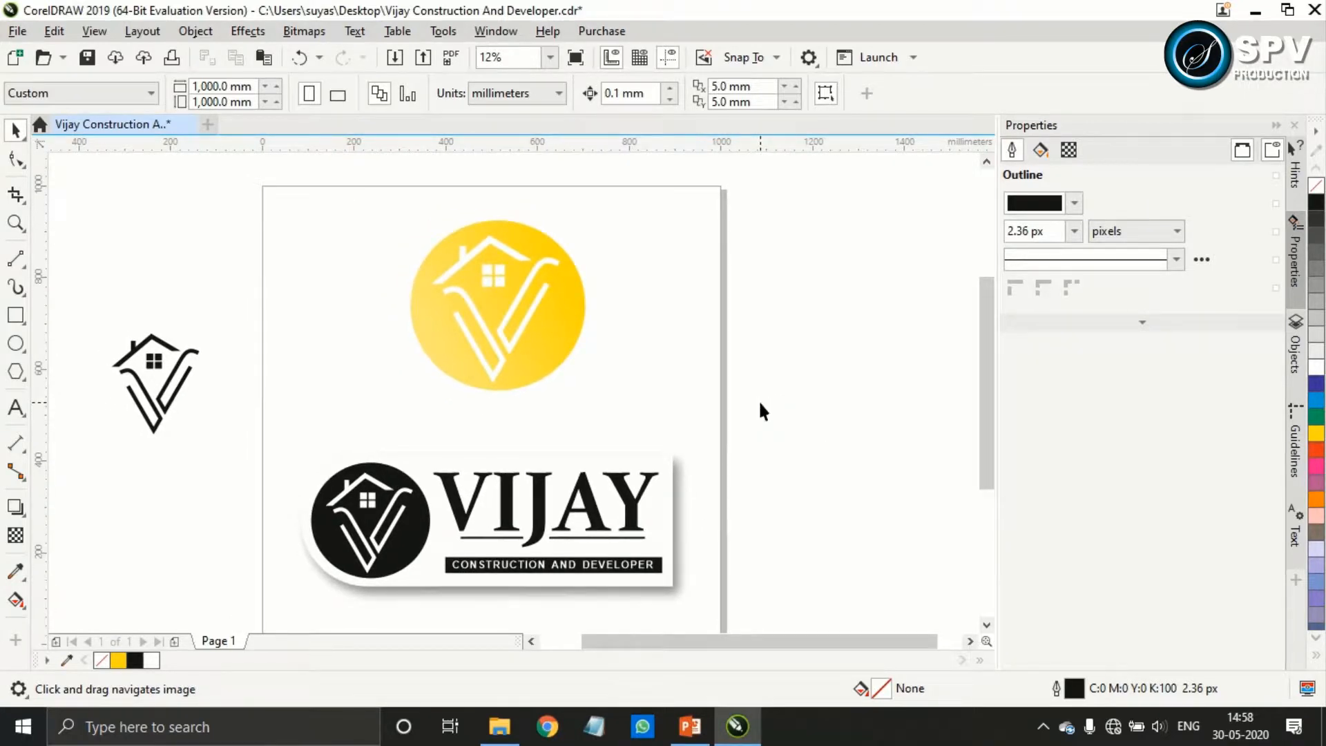
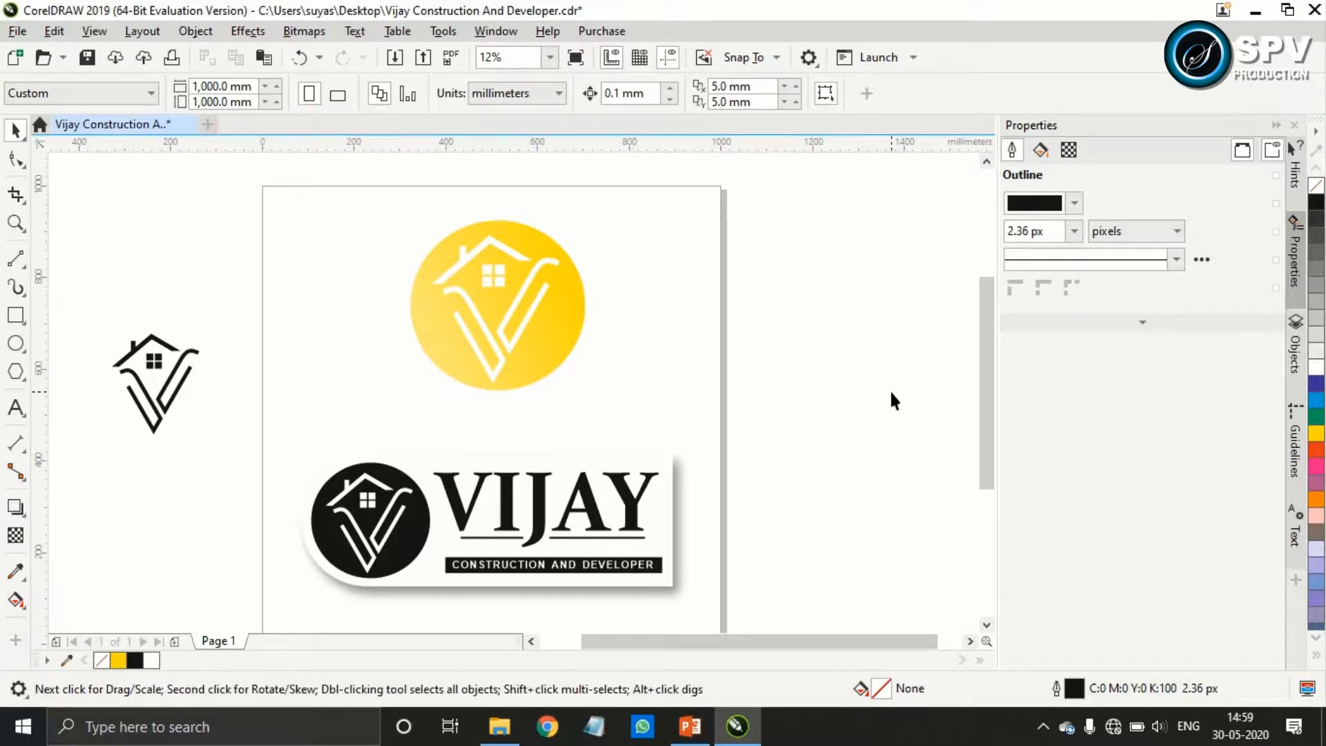
Export only the gradient yellow badge to the desktop as the PDF Vijay Construction And Developer, then deselect it
{"action": "left_click", "coordinate": [556, 321]}
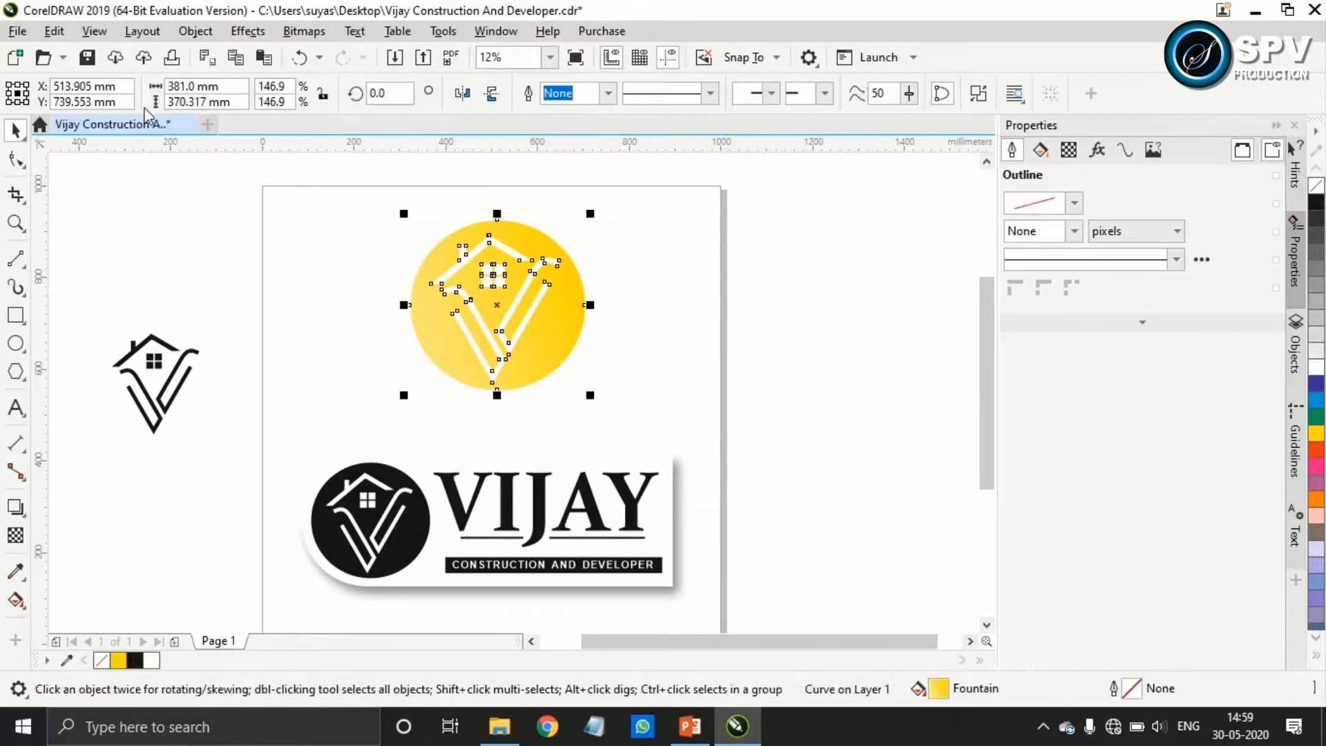
{"action": "left_click", "coordinate": [17, 31]}
{"action": "left_click", "coordinate": [100, 374]}
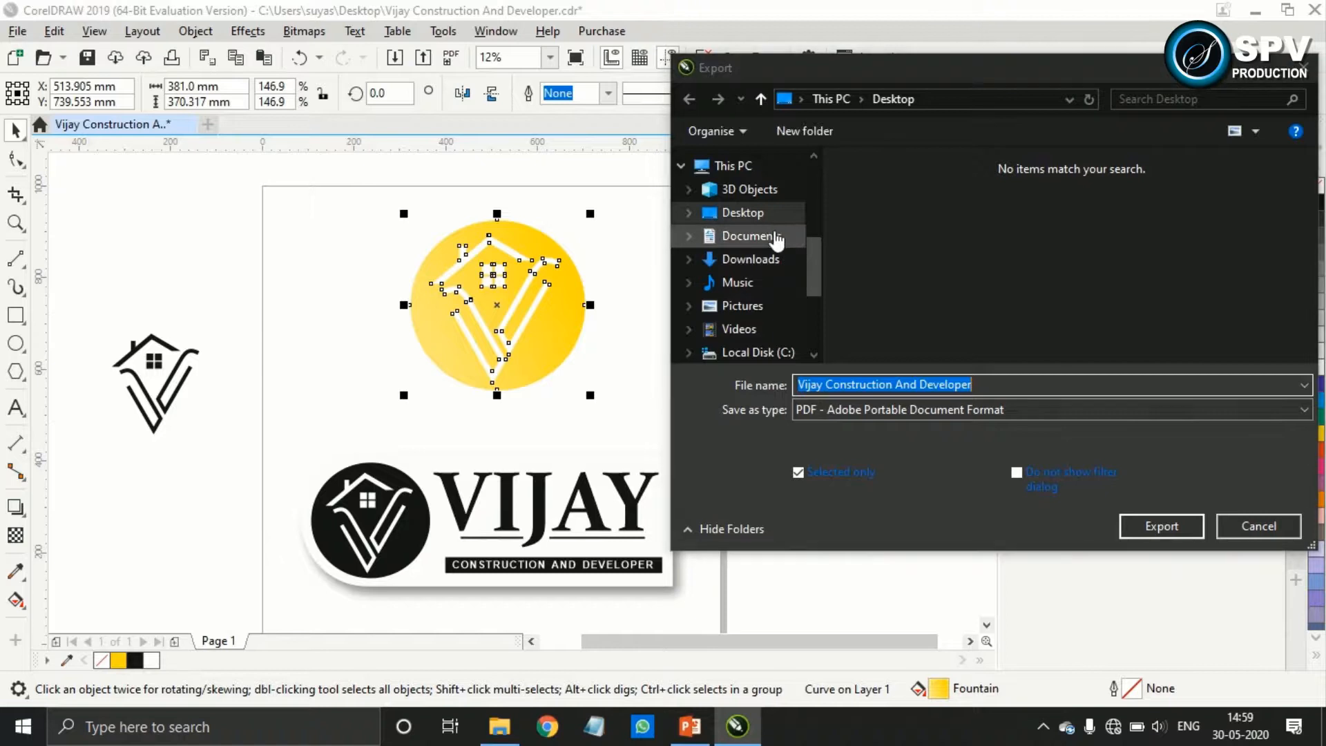
{"action": "left_click", "coordinate": [806, 471]}
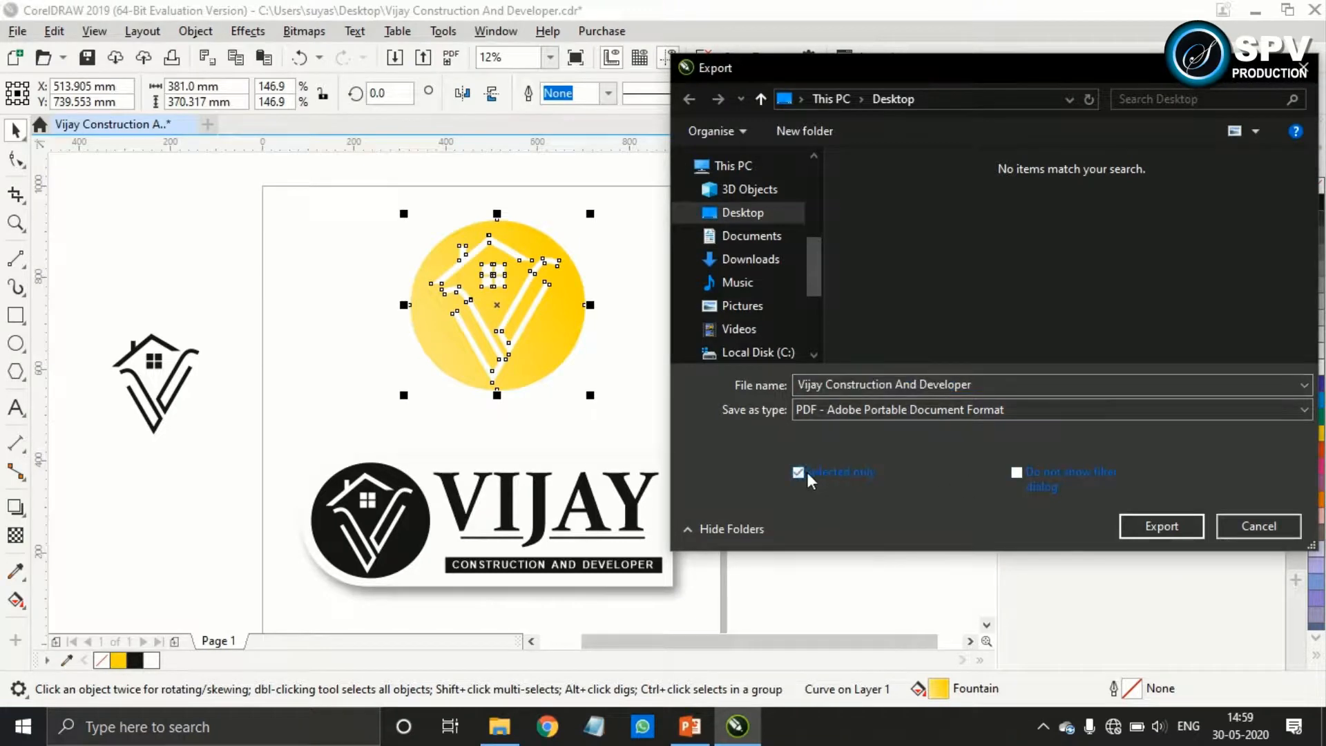
{"action": "left_click", "coordinate": [1173, 529]}
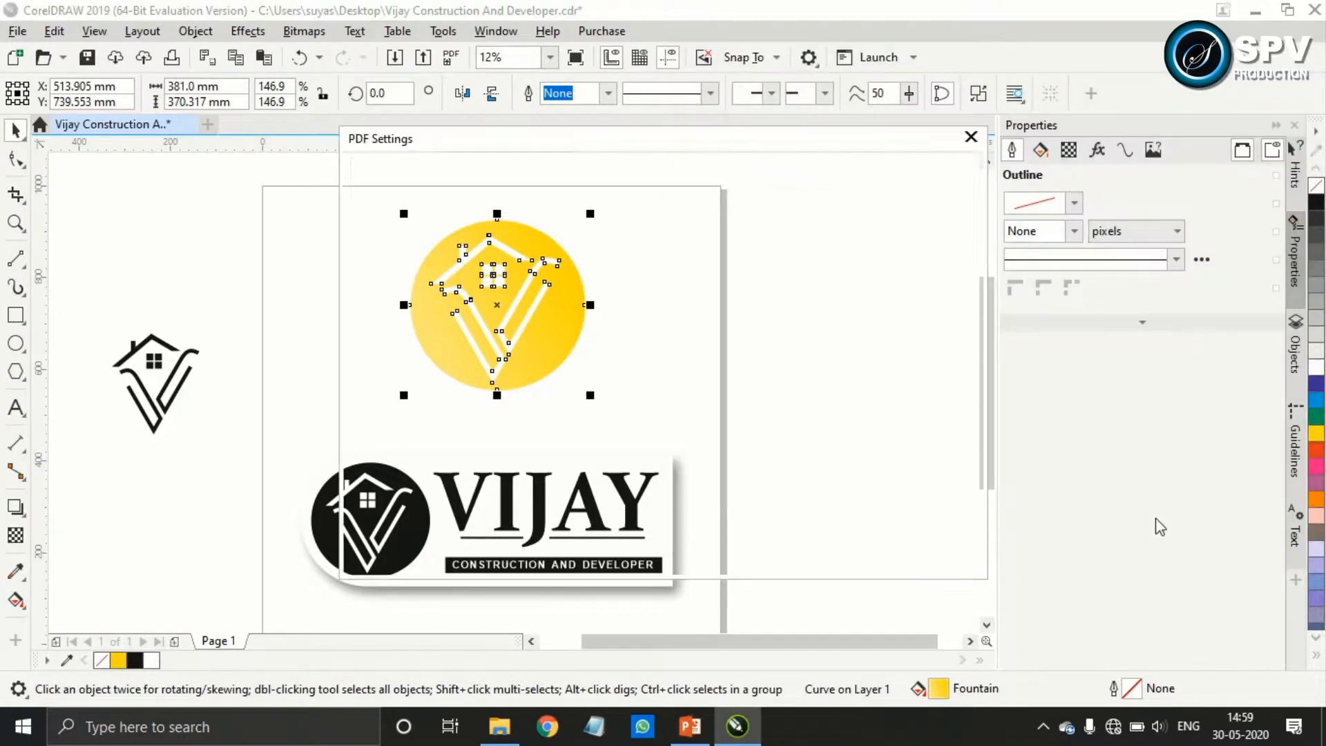
{"action": "left_click", "coordinate": [858, 556]}
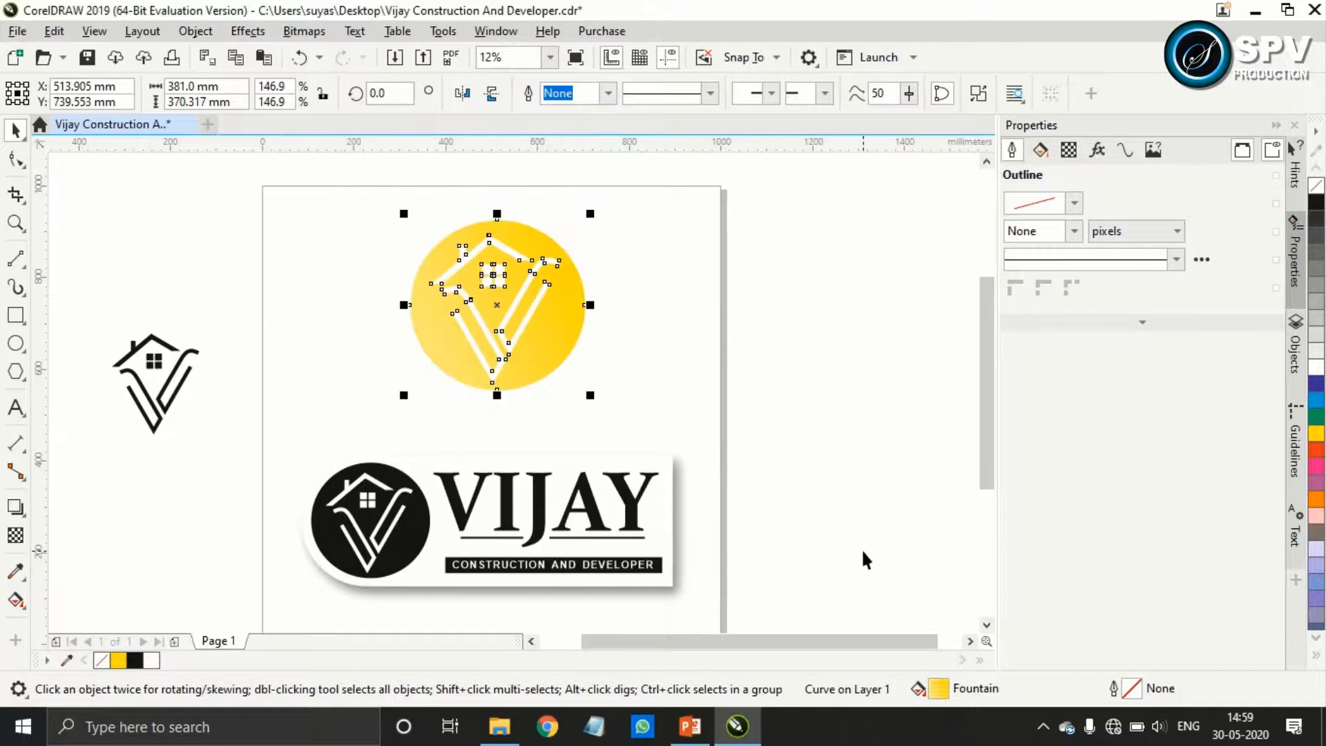
{"action": "left_click", "coordinate": [860, 547]}
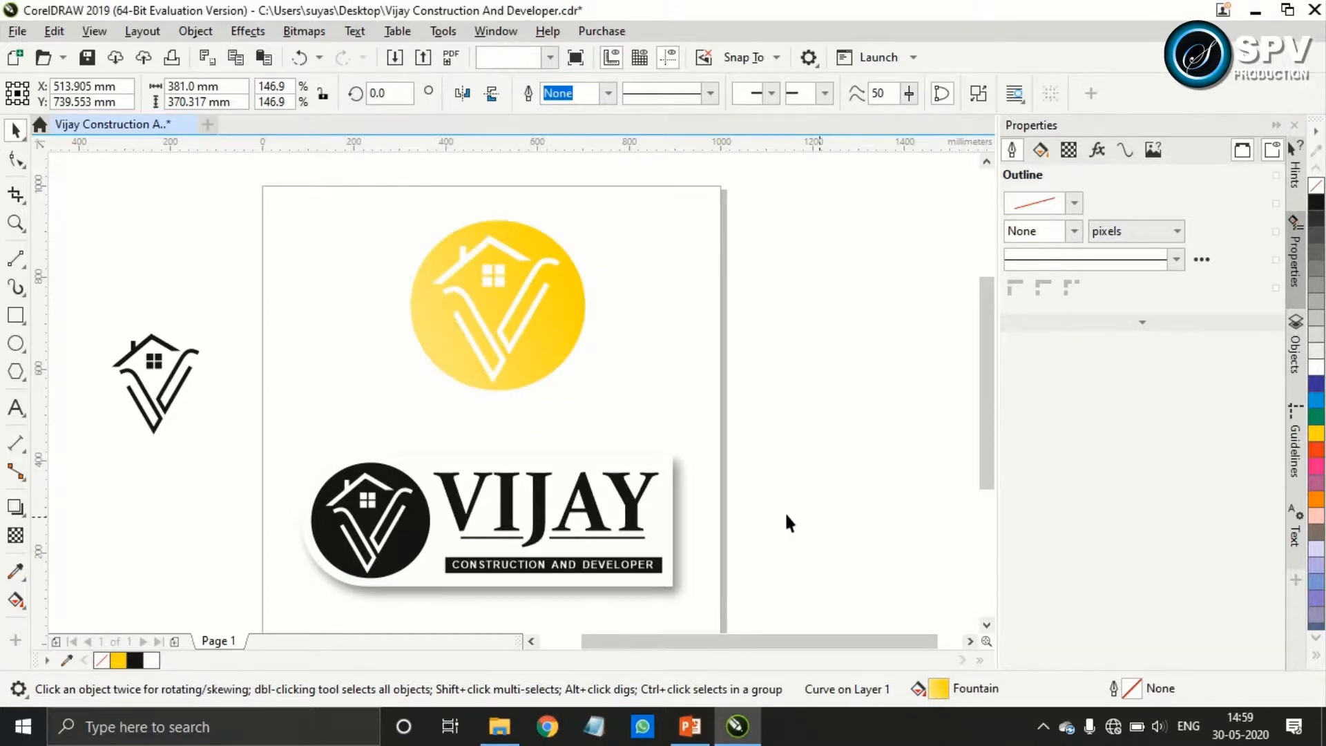
Export only the grouped VIJAY panel to the desktop as the PDF Vijay Construction And Developer2
{"action": "left_click", "coordinate": [667, 482]}
{"action": "left_click", "coordinate": [17, 31]}
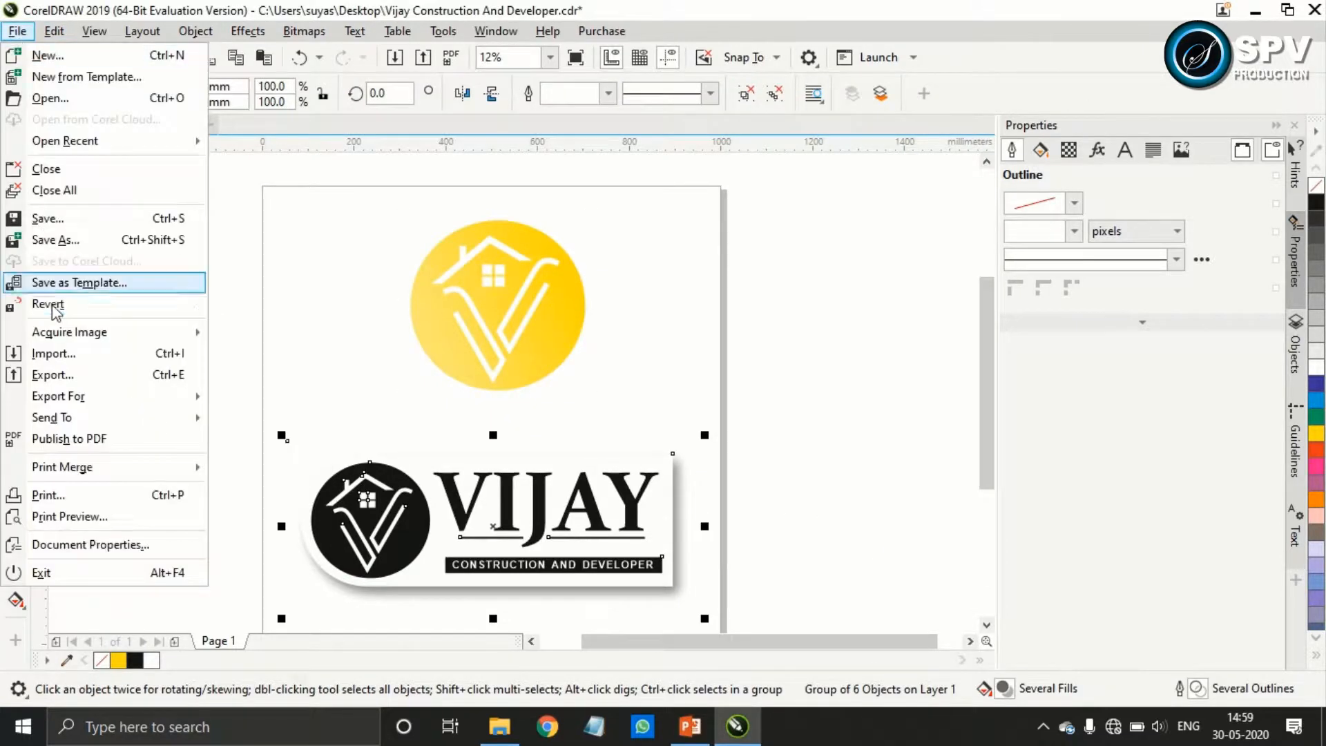
{"action": "left_click", "coordinate": [104, 381]}
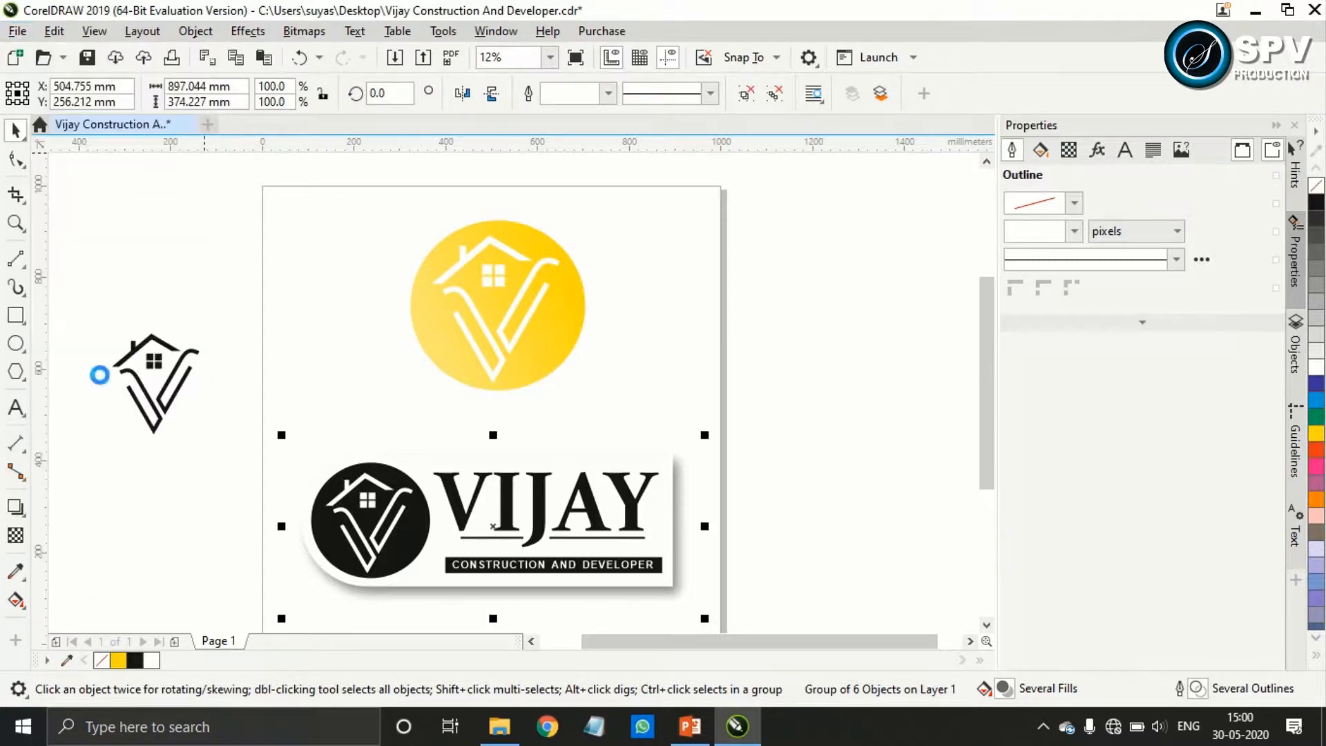
{"action": "left_click", "coordinate": [1024, 388]}
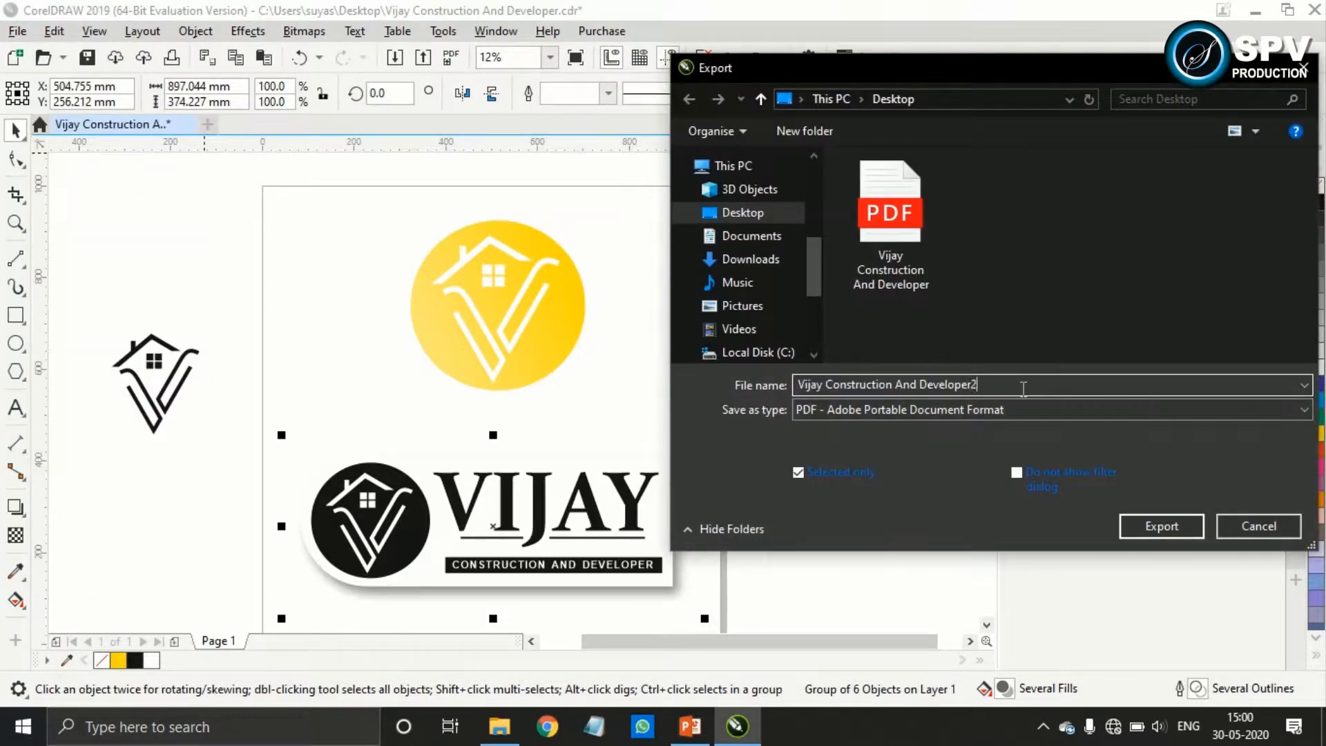
{"action": "type", "text": "2"}
{"action": "left_click", "coordinate": [1166, 527]}
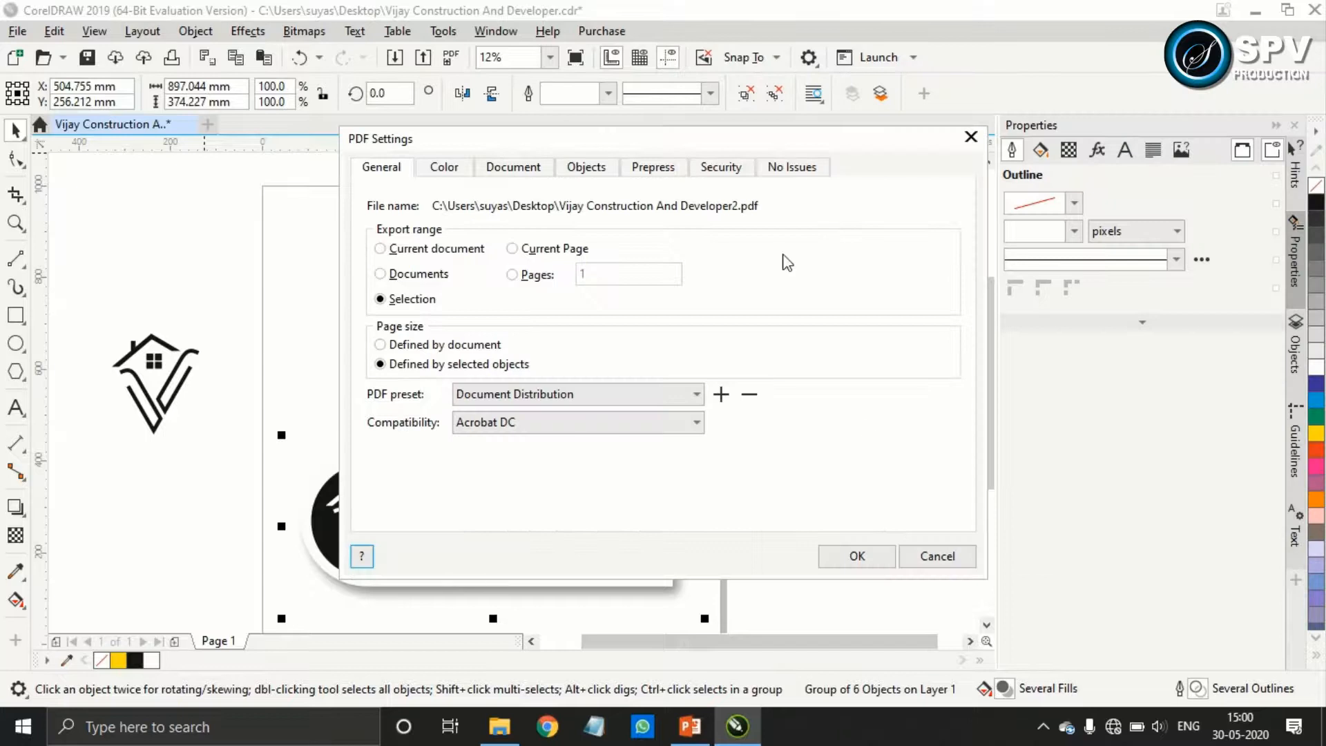
{"action": "left_click", "coordinate": [857, 557]}
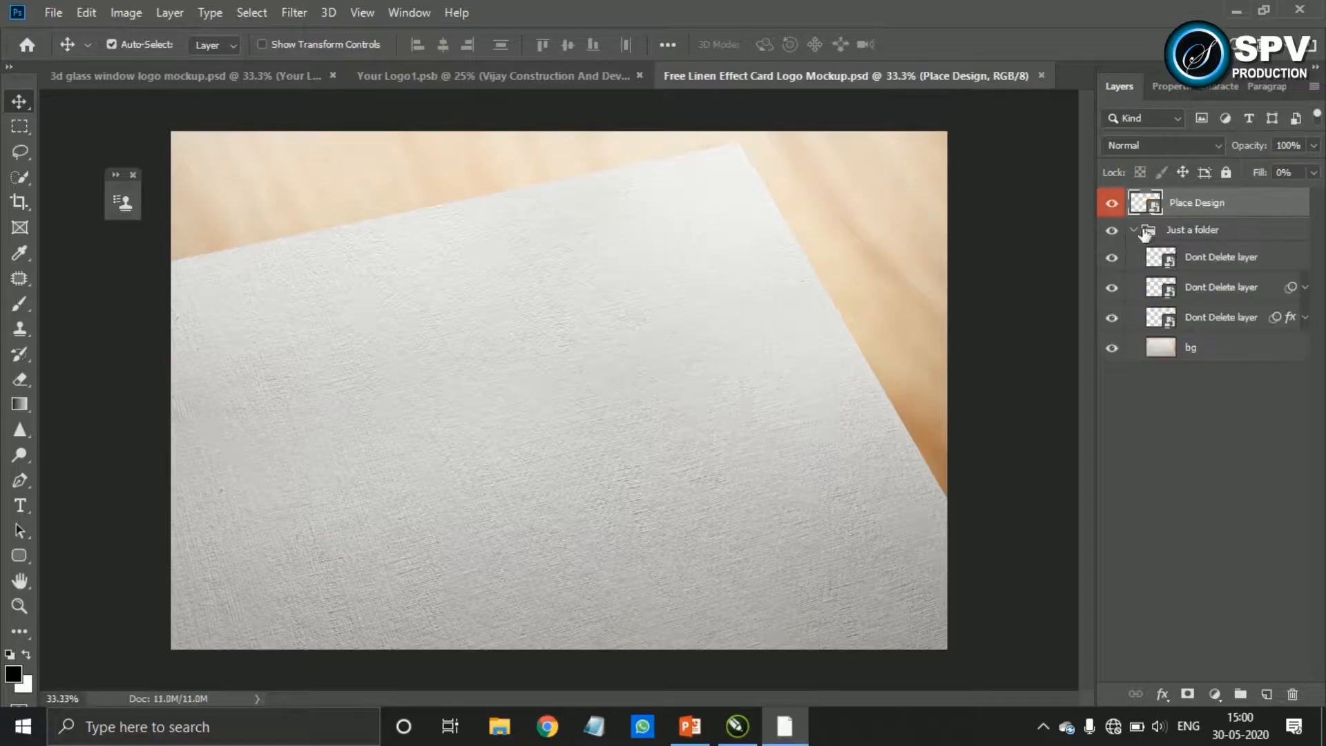
In Photoshop, open the linen card mockup's Place Design smart object and place the Vijay Construction And Developer2 PDF in it, scaled down inside the canvas
{"action": "double_click", "coordinate": [1145, 202]}
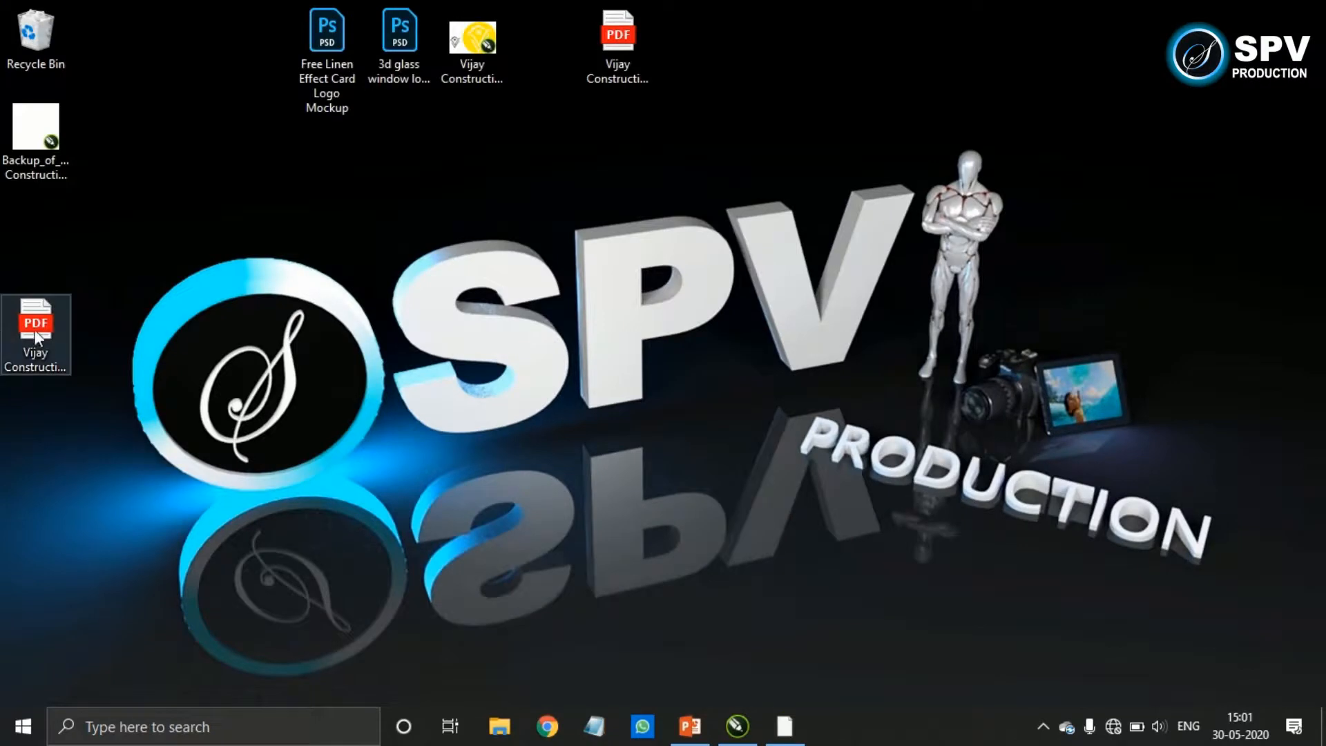
{"action": "left_click_drag", "start_coordinate": [36, 335], "coordinate": [644, 384]}
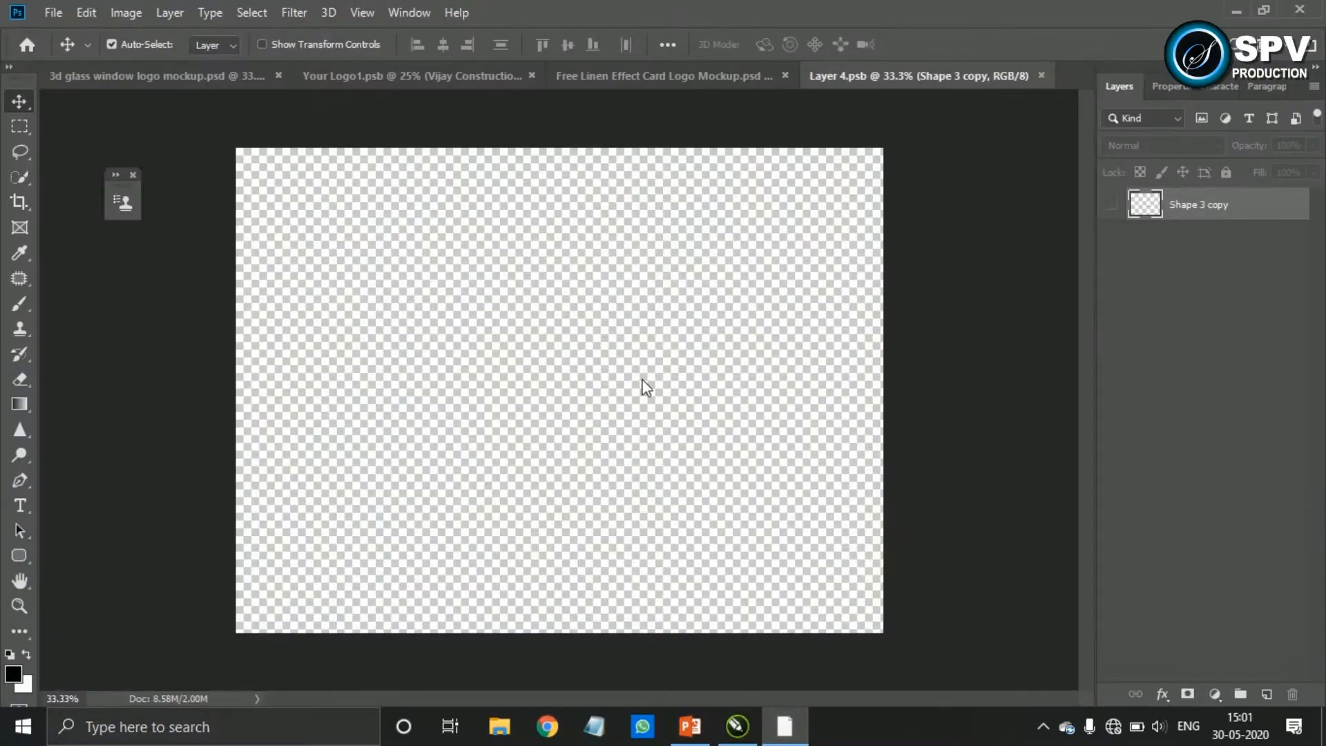
{"action": "left_click", "coordinate": [824, 466]}
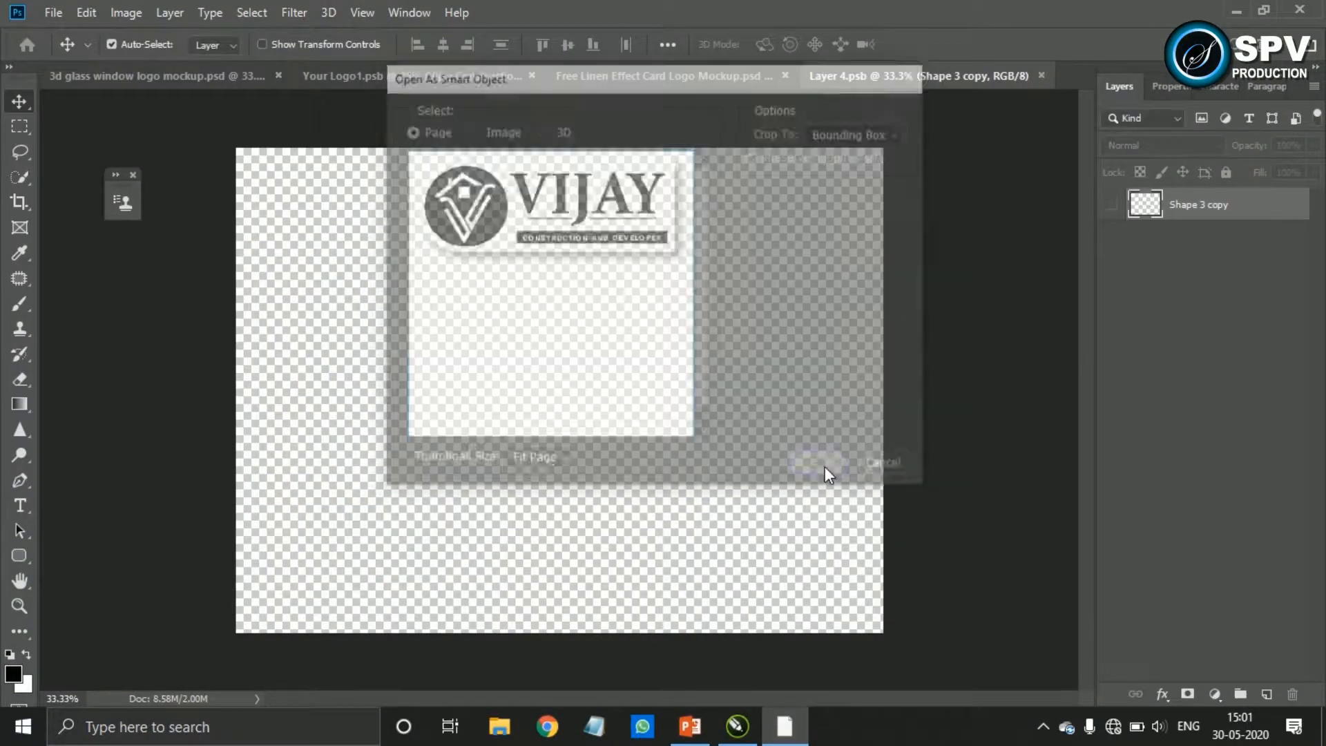
{"action": "left_click_drag", "start_coordinate": [881, 530], "coordinate": [827, 503]}
{"action": "key", "text": "Return"}
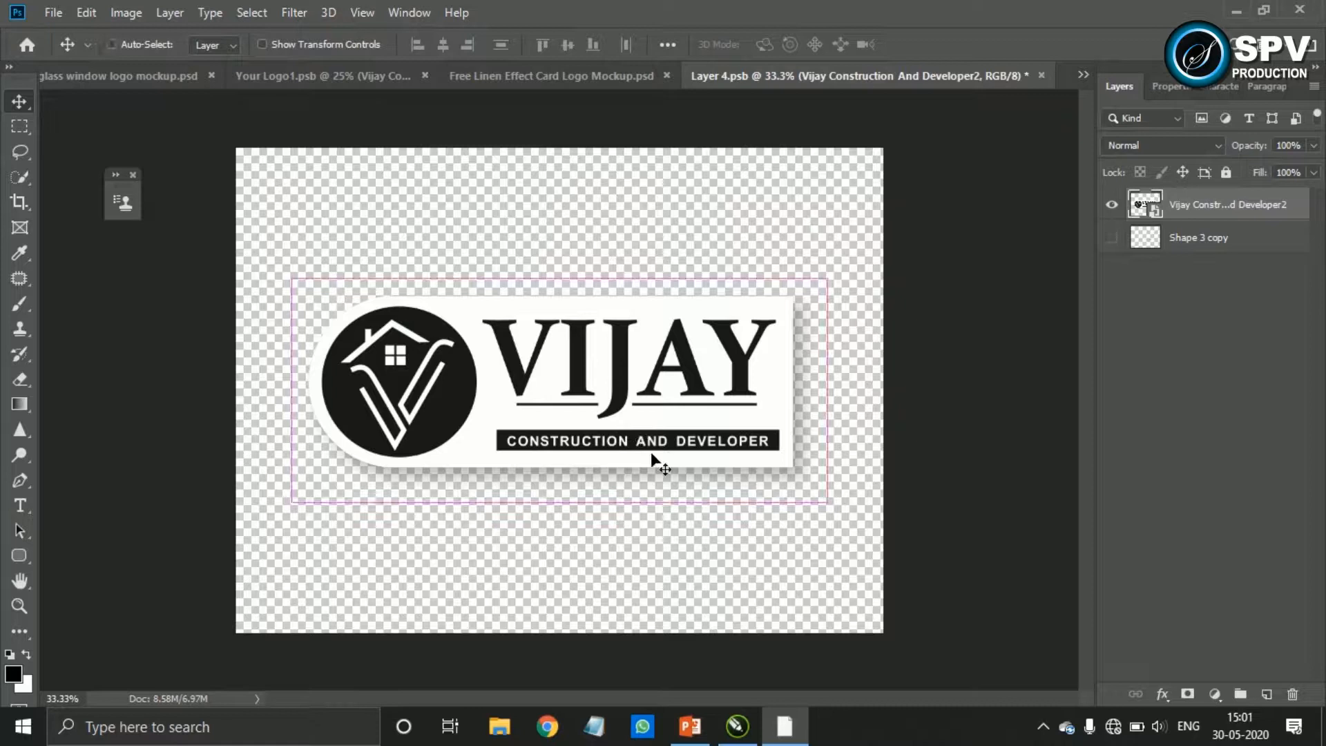
Shrink the placed VIJAY panel slightly, shift it a little to the right, and save it to update the linen card mockup
{"action": "key", "text": "ctrl+t"}
{"action": "left_click_drag", "start_coordinate": [817, 497], "coordinate": [787, 487]}
{"action": "left_click_drag", "start_coordinate": [563, 395], "coordinate": [581, 391]}
{"action": "key", "text": "Return"}
{"action": "key", "text": "ctrl+s"}
{"action": "left_click", "coordinate": [591, 74]}
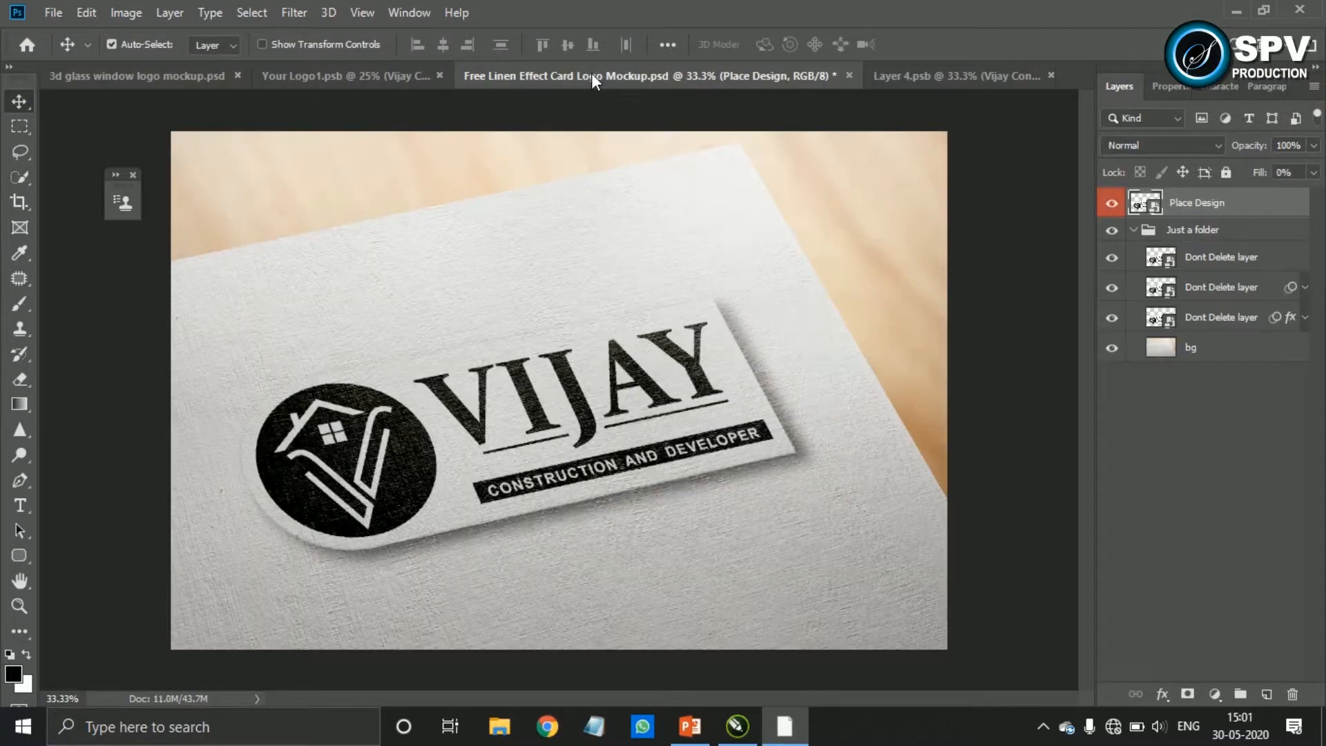
{"action": "key", "text": "ctrl"}
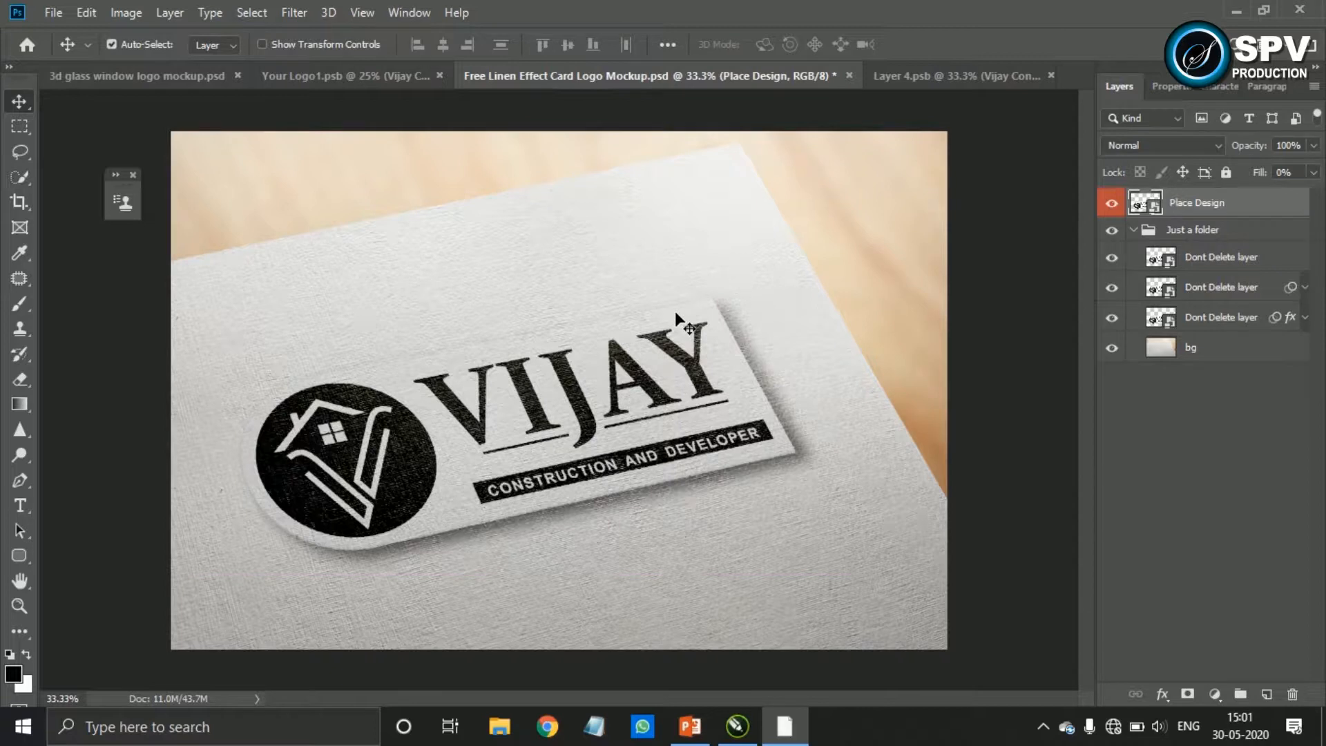
Open the 3d glass window logo mockup from the desktop and edit the contents of its Your Logo smart object
{"action": "left_click", "coordinate": [361, 82]}
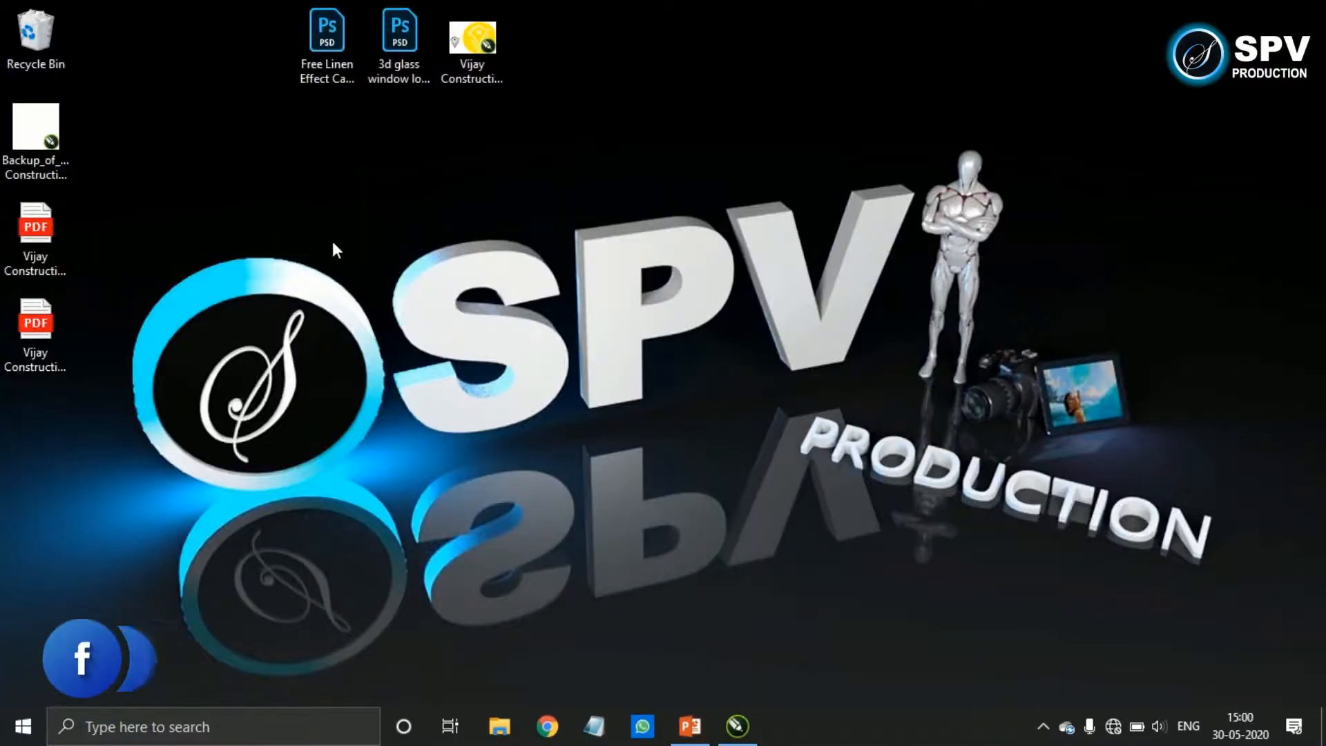
{"action": "double_click", "coordinate": [400, 55]}
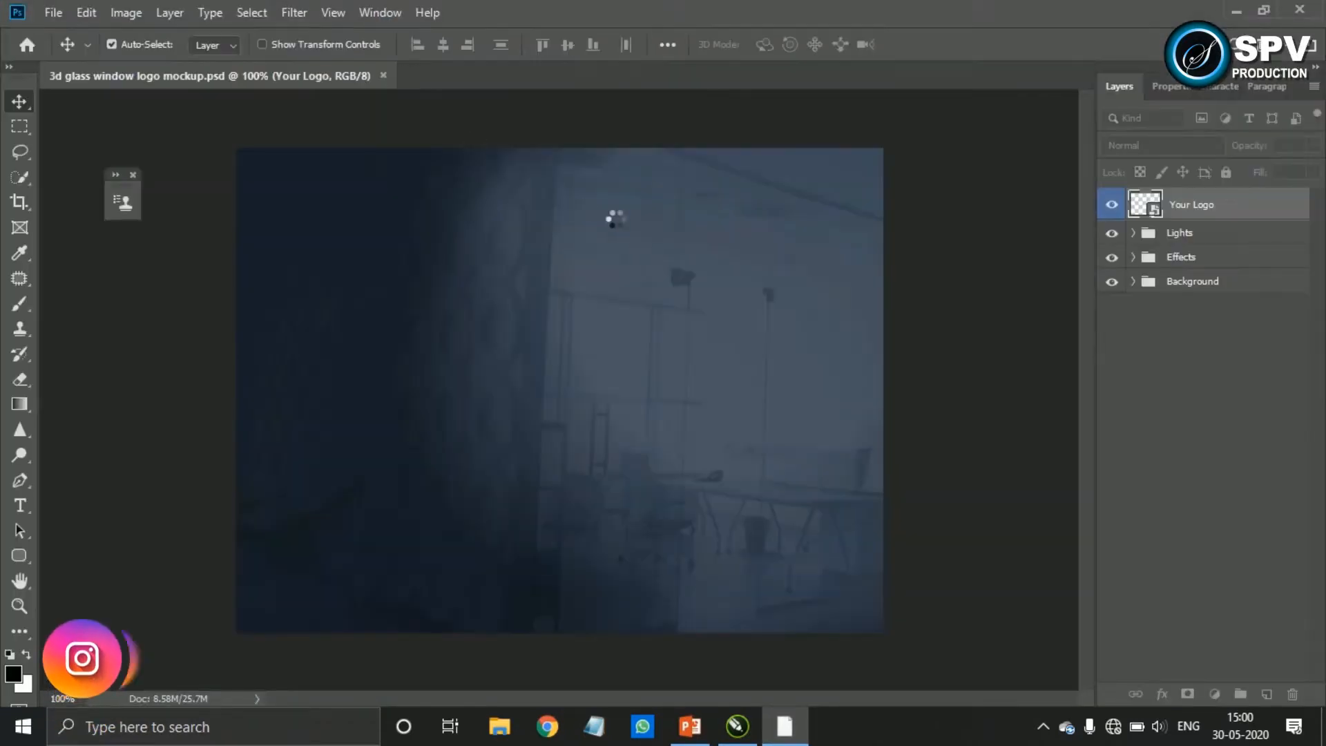
{"action": "double_click", "coordinate": [1158, 206]}
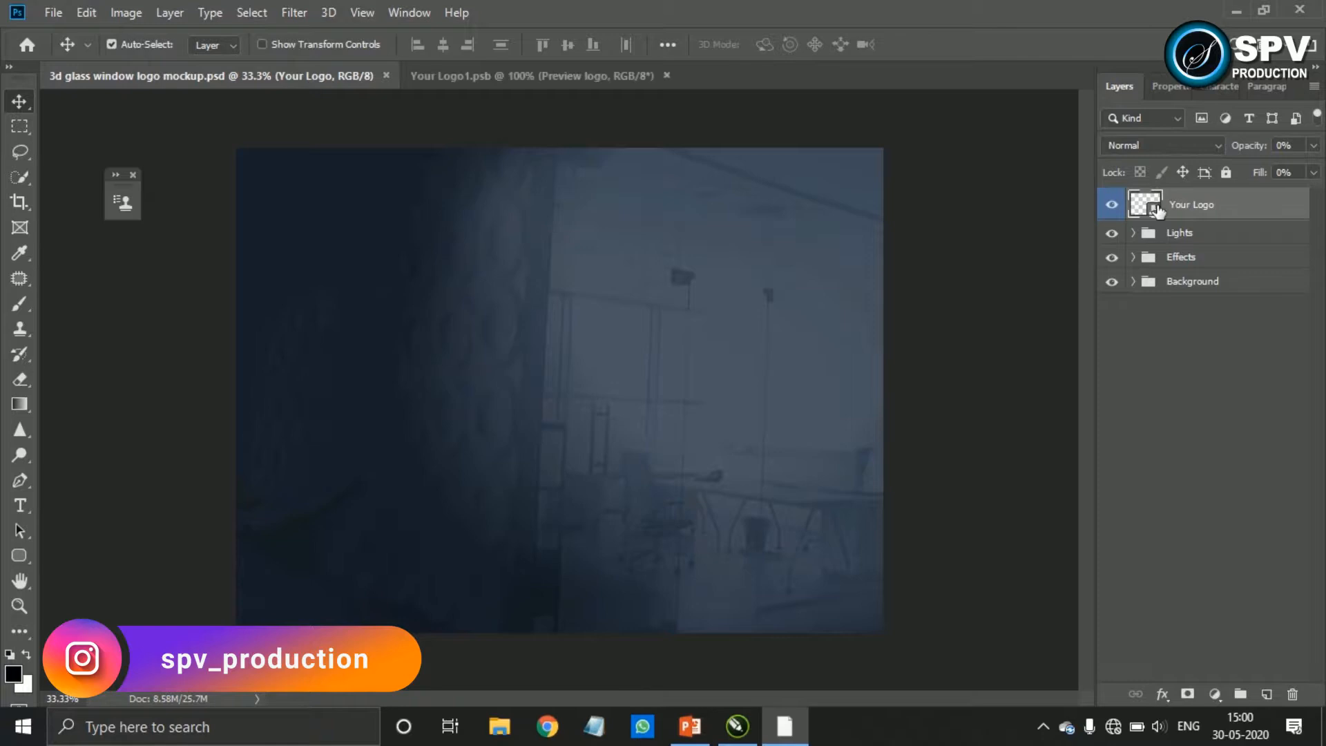
Place the Vijay Construction And Developer PDF from the desktop into the Your Logo contents, using the Fit Page thumbnail size
{"action": "left_click", "coordinate": [1236, 11]}
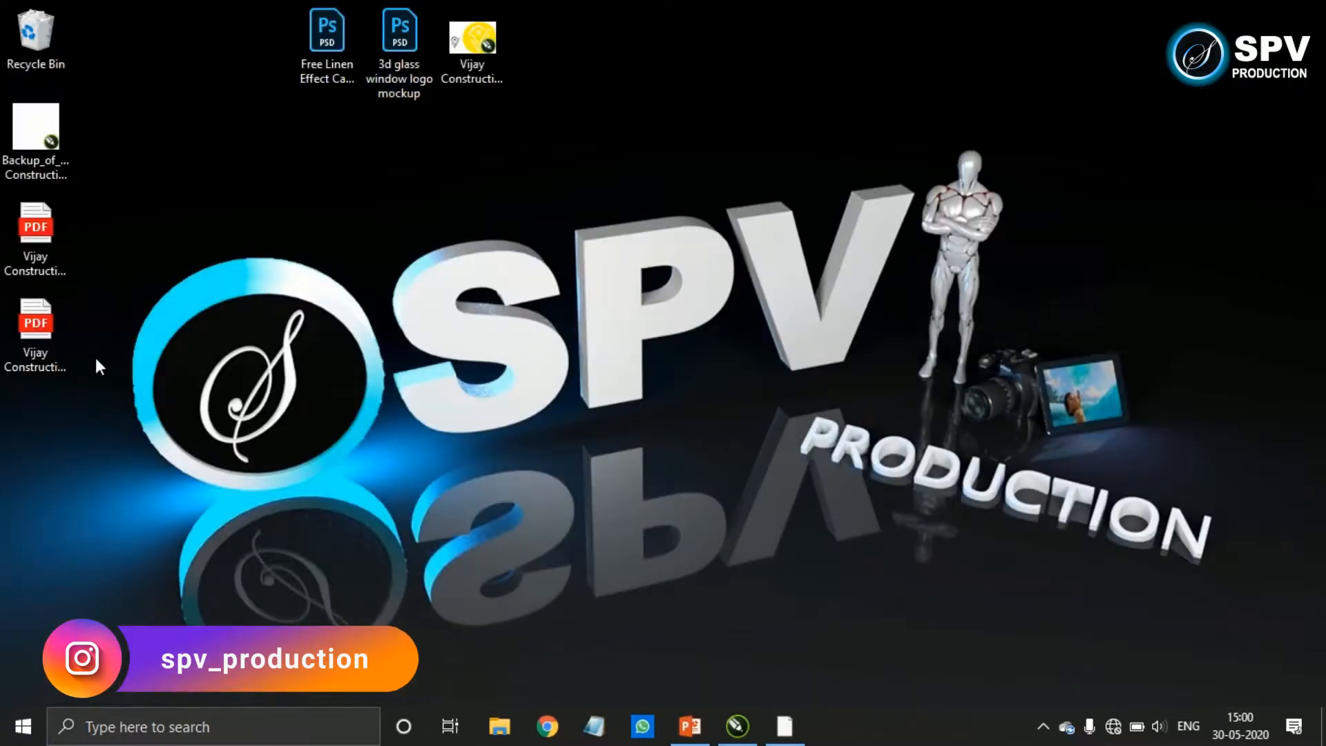
{"action": "left_click_drag", "start_coordinate": [43, 254], "coordinate": [513, 358]}
{"action": "left_click", "coordinate": [565, 460]}
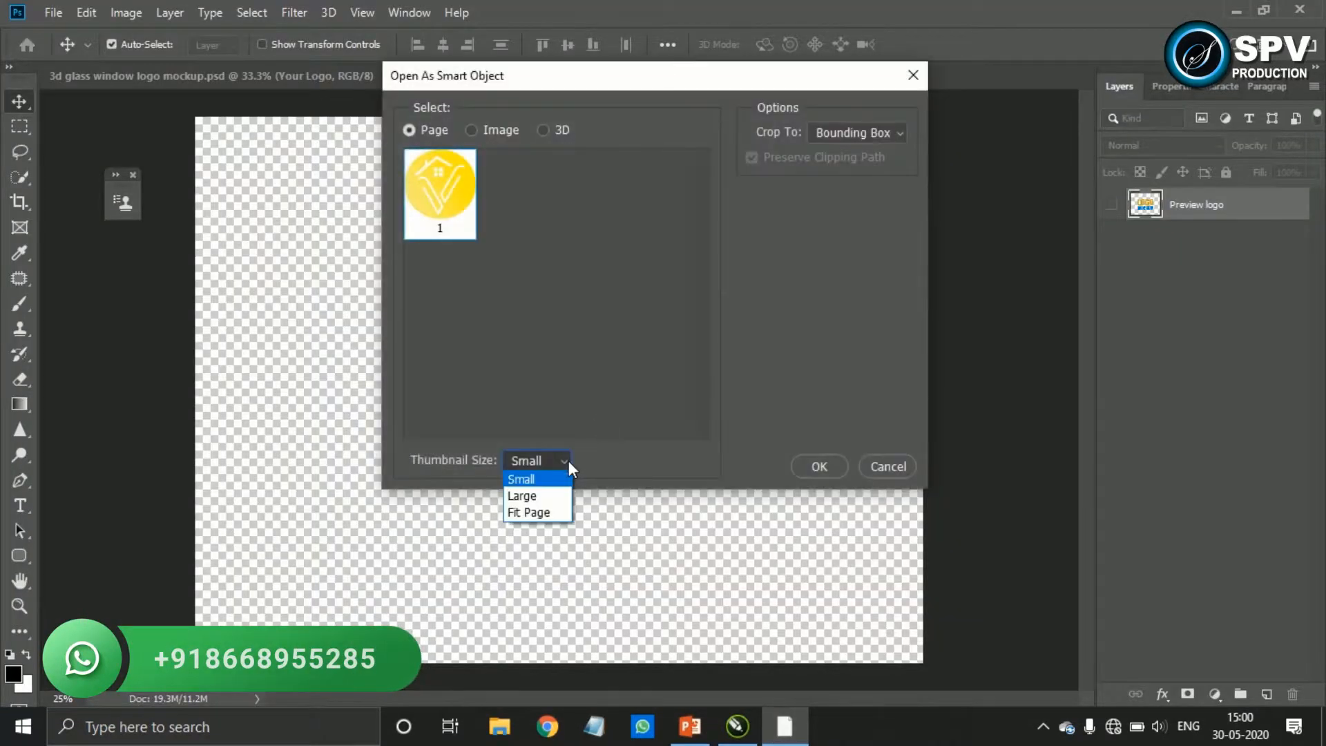
{"action": "left_click", "coordinate": [546, 511]}
{"action": "left_click", "coordinate": [819, 464]}
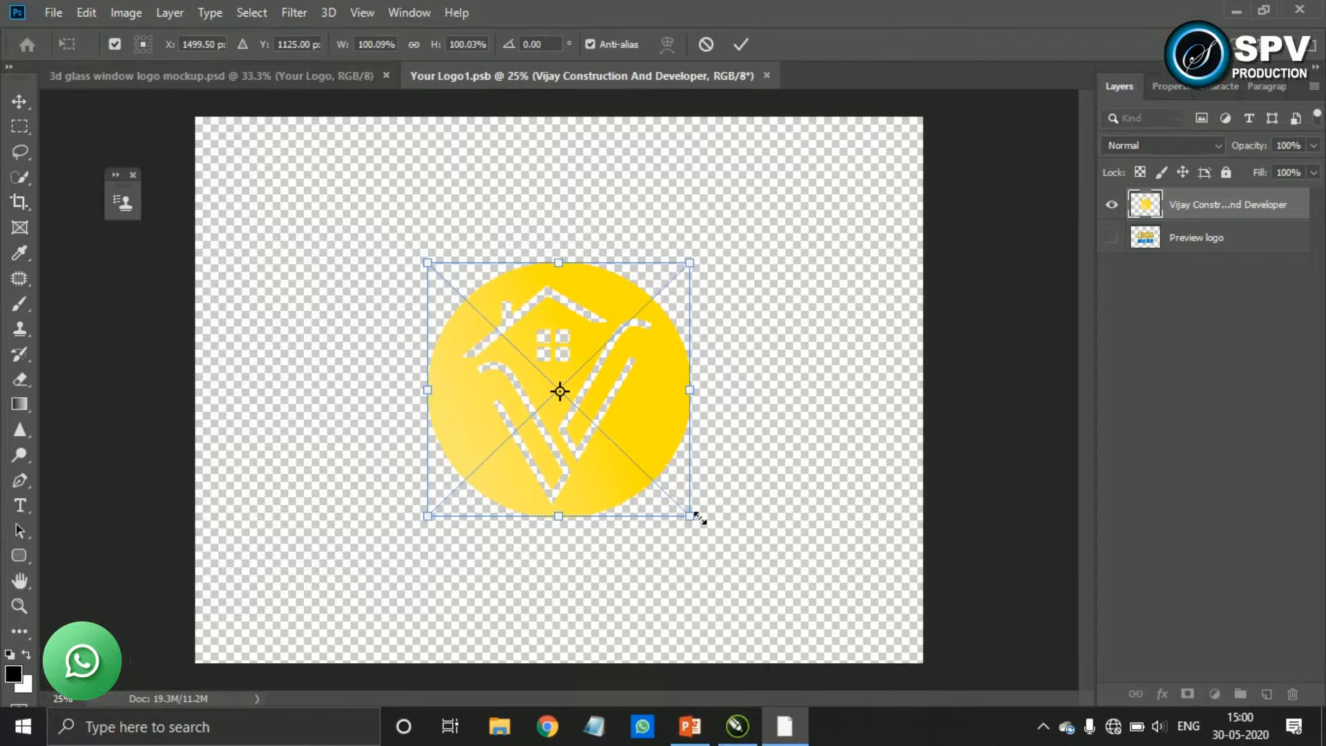
Enlarge the placed badge about its centre, save it into the glass window mockup, and view the mockup full screen
{"action": "left_click_drag", "start_coordinate": [694, 518], "coordinate": [738, 577]}
{"action": "key", "text": "Return"}
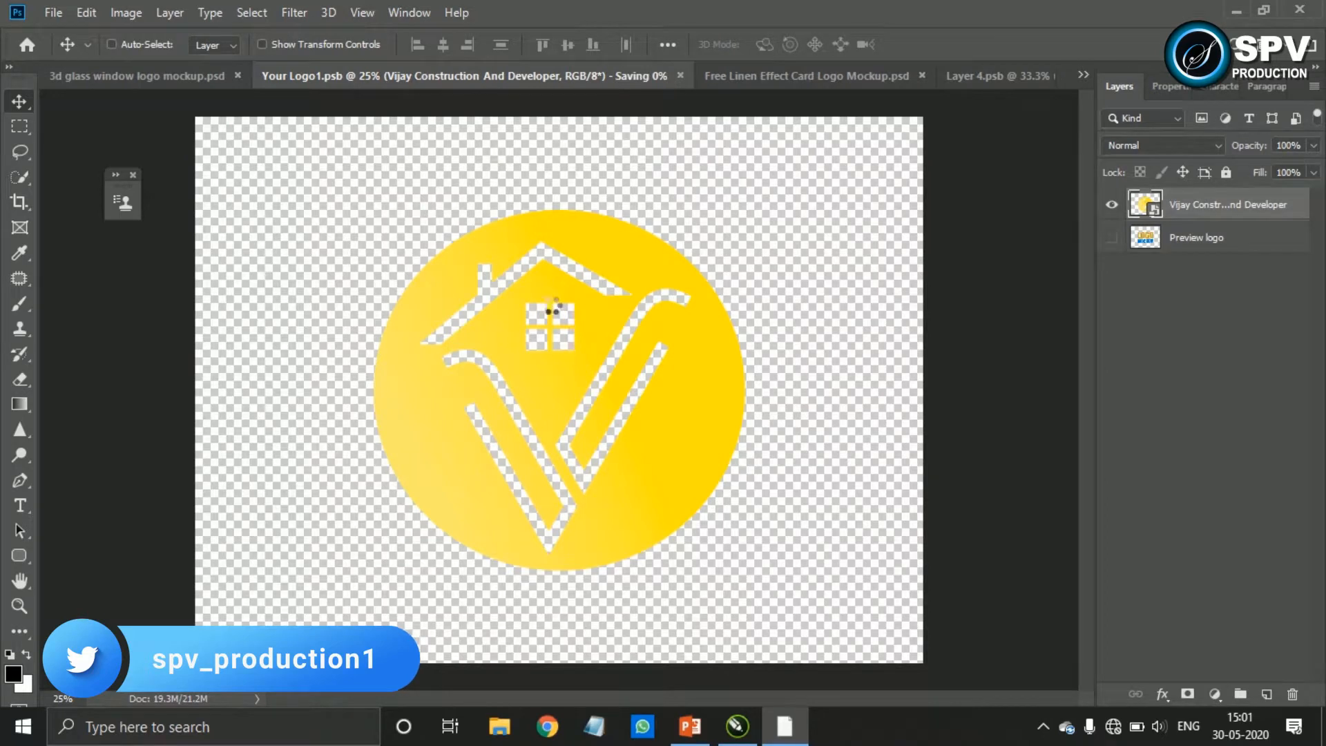
{"action": "left_click", "coordinate": [188, 81]}
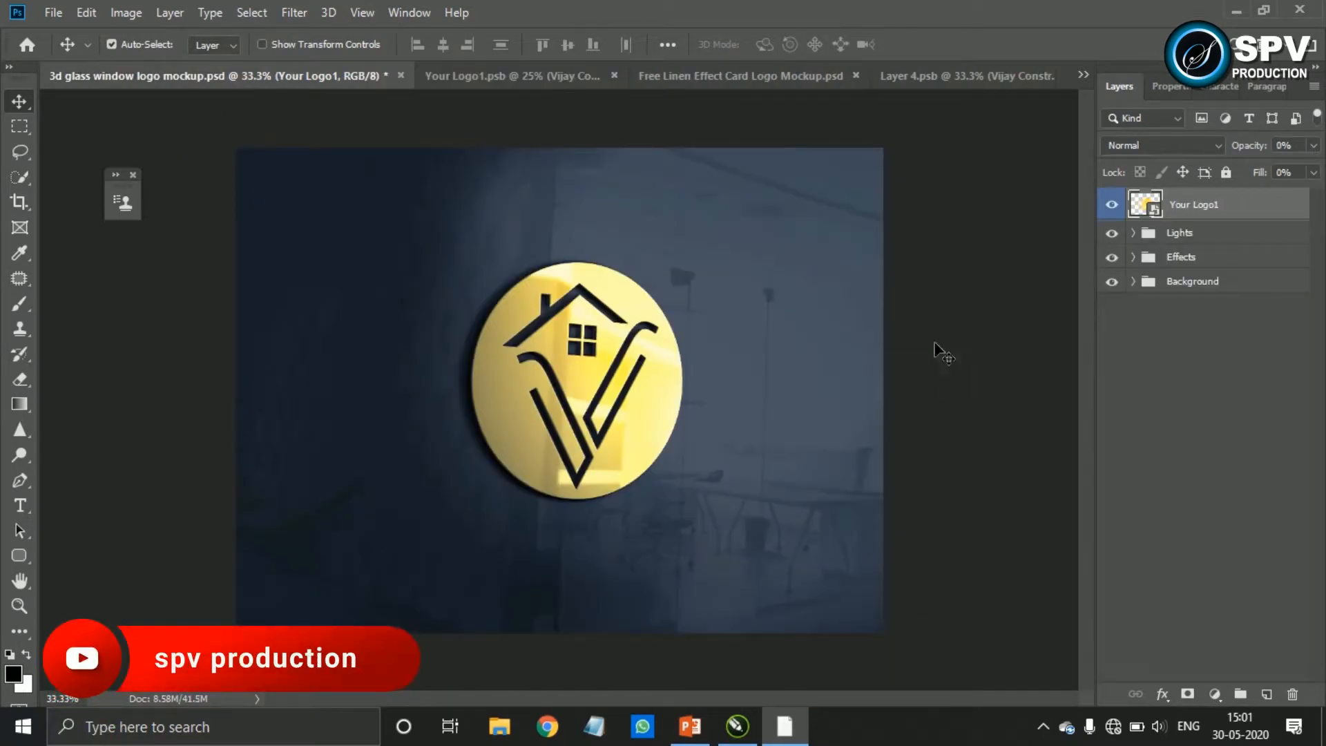
{"action": "key", "text": "f"}
{"action": "key", "text": "f"}
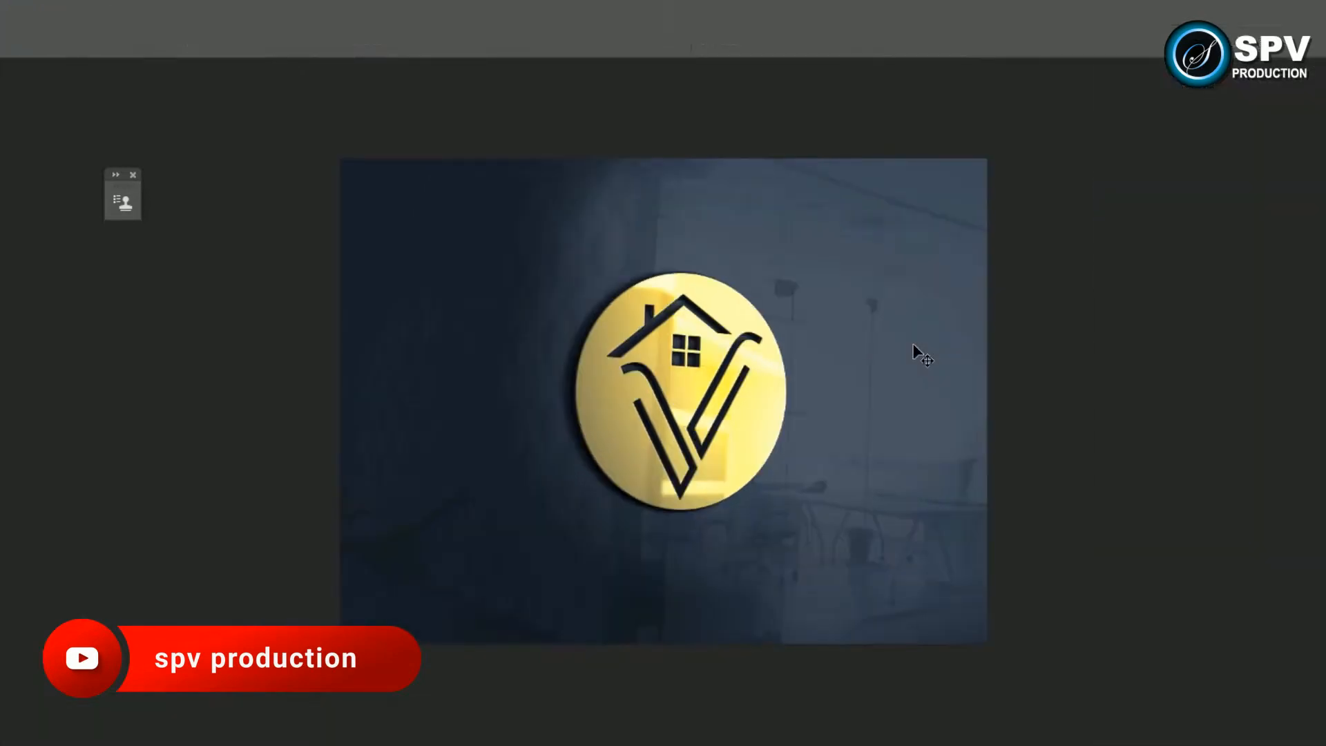